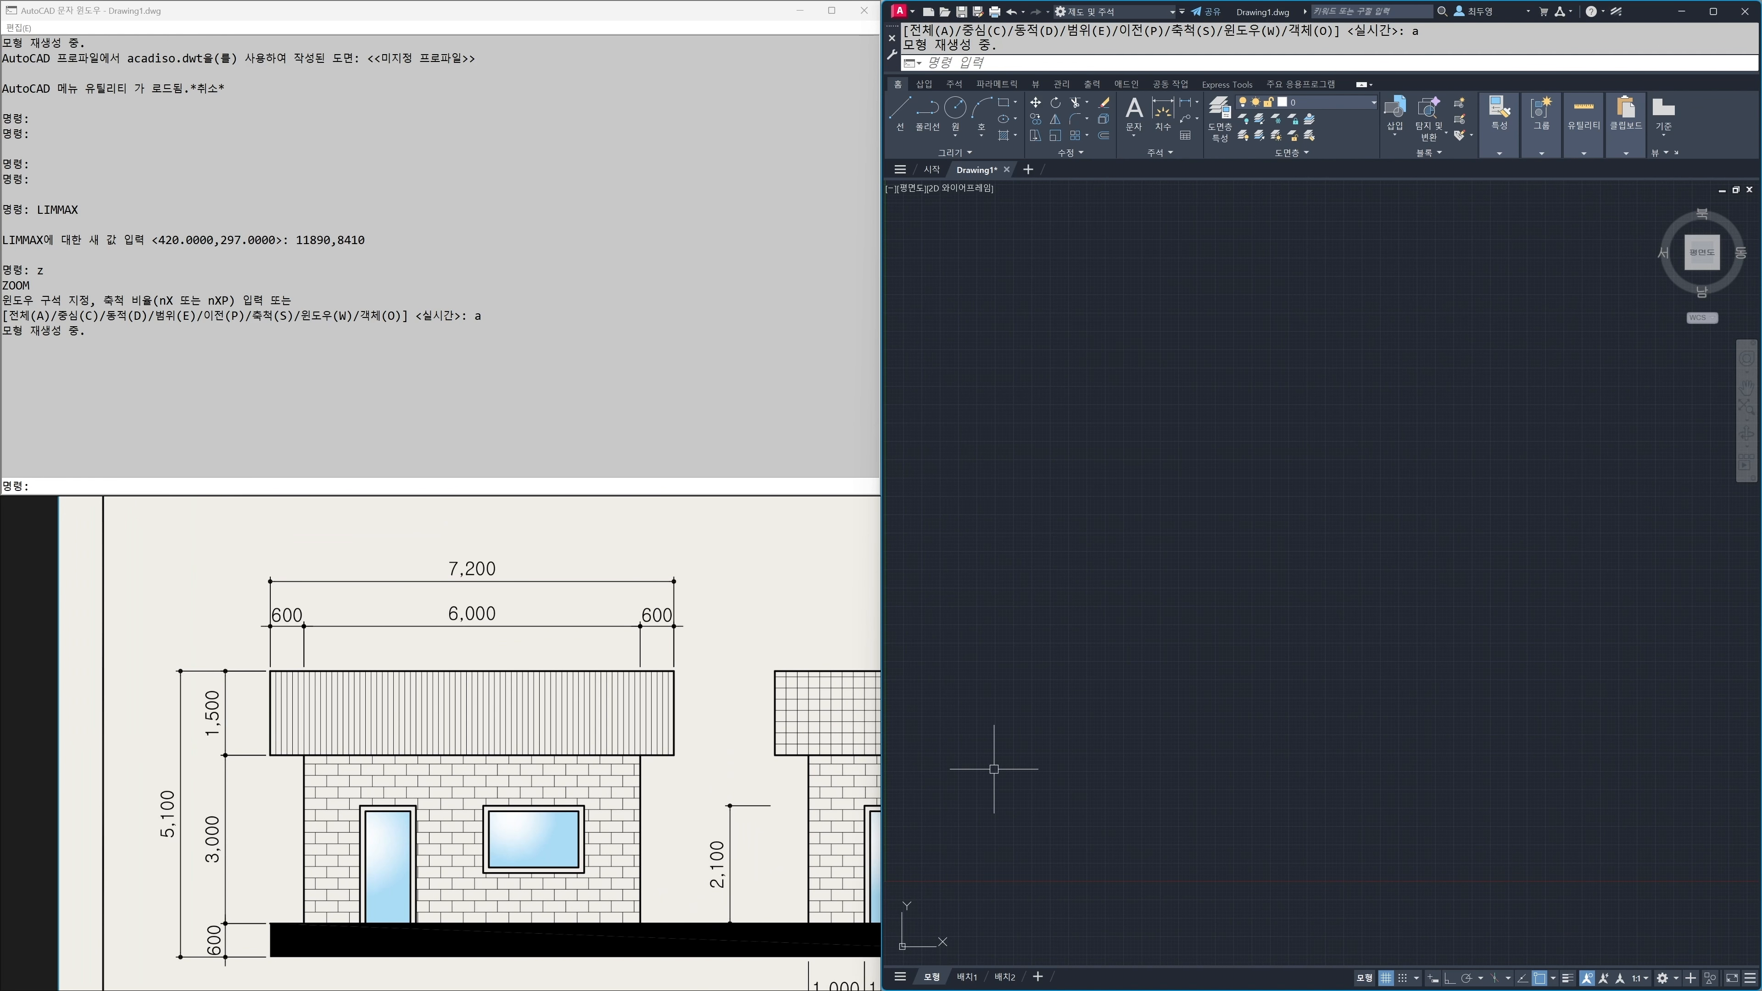
Step: Draw a rectangle 7200 long and 5100 wide as the overall outline of the house elevation
type("re")
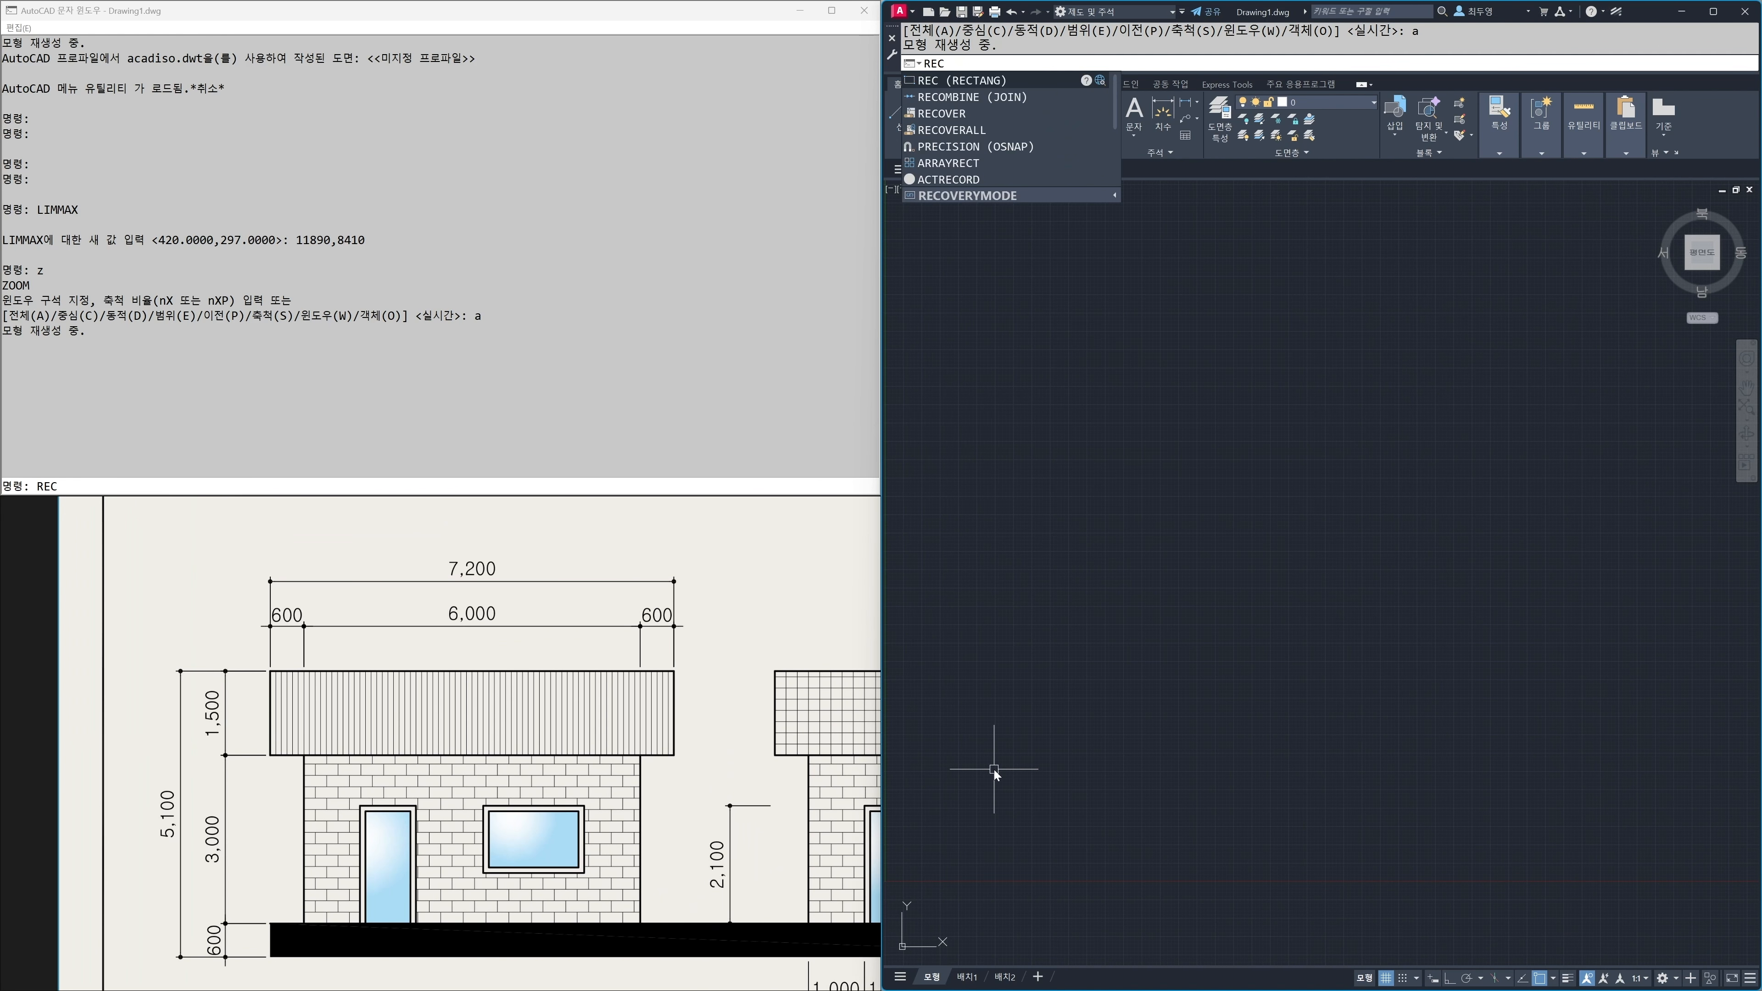
key("Return")
type("d")
key("Return")
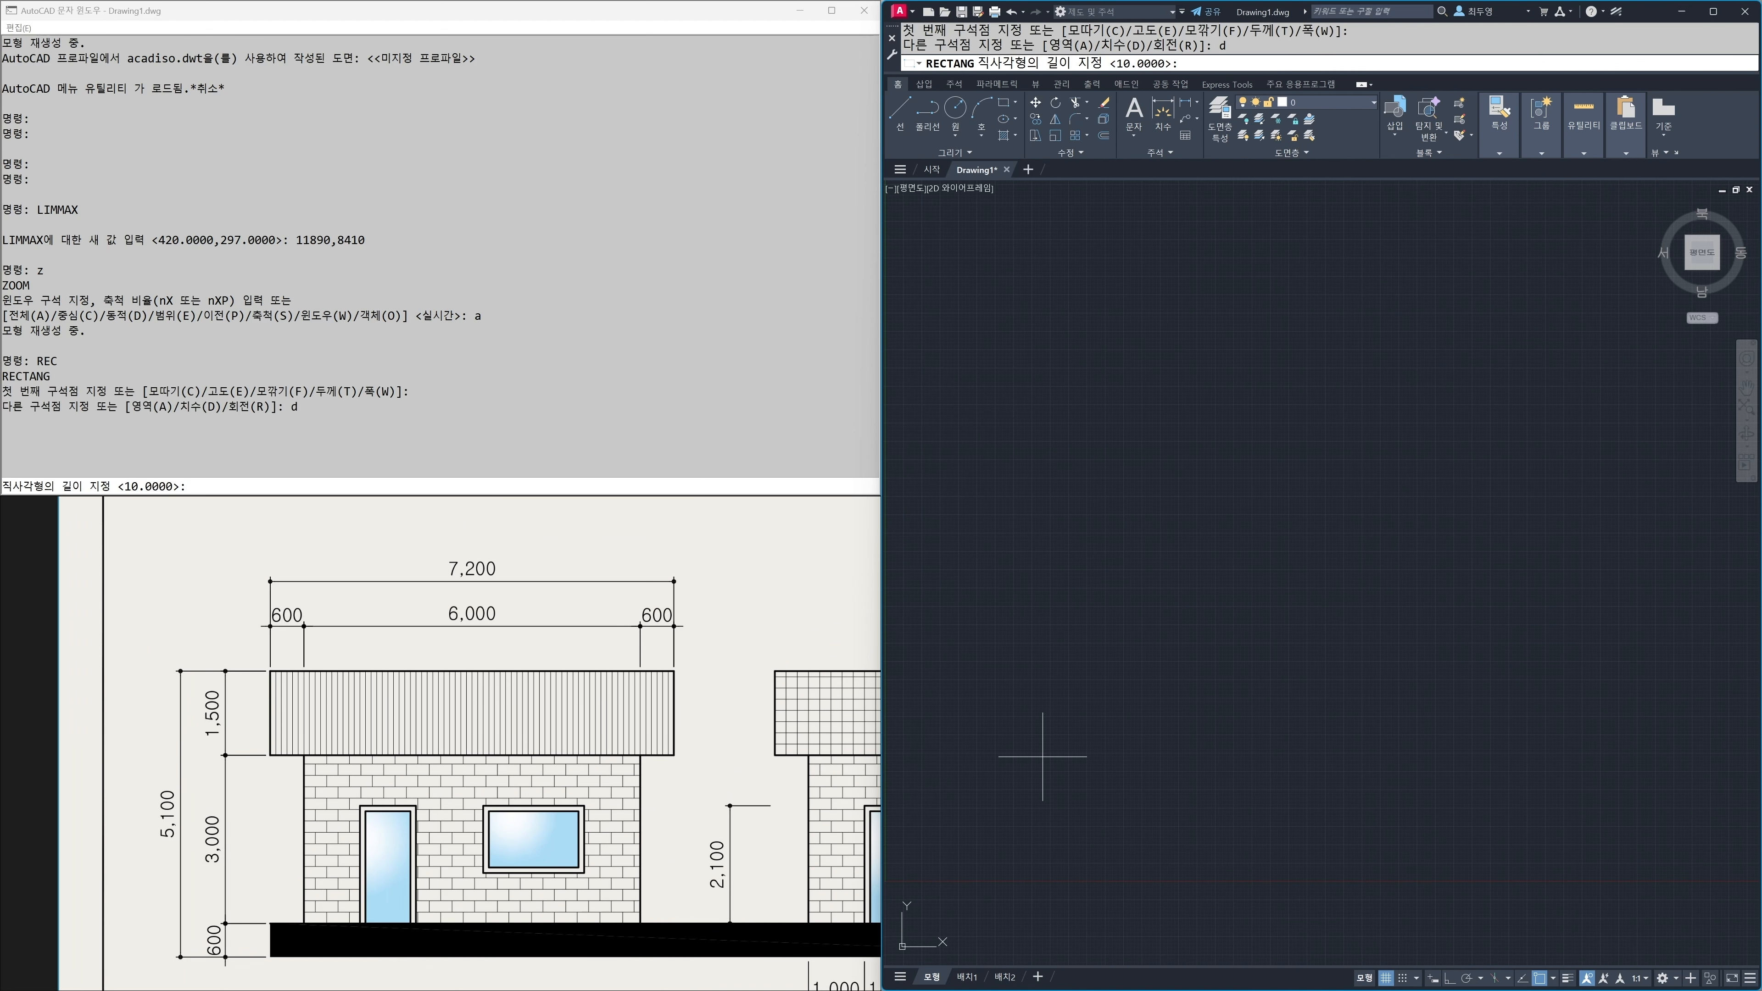
type("7200")
key("Return")
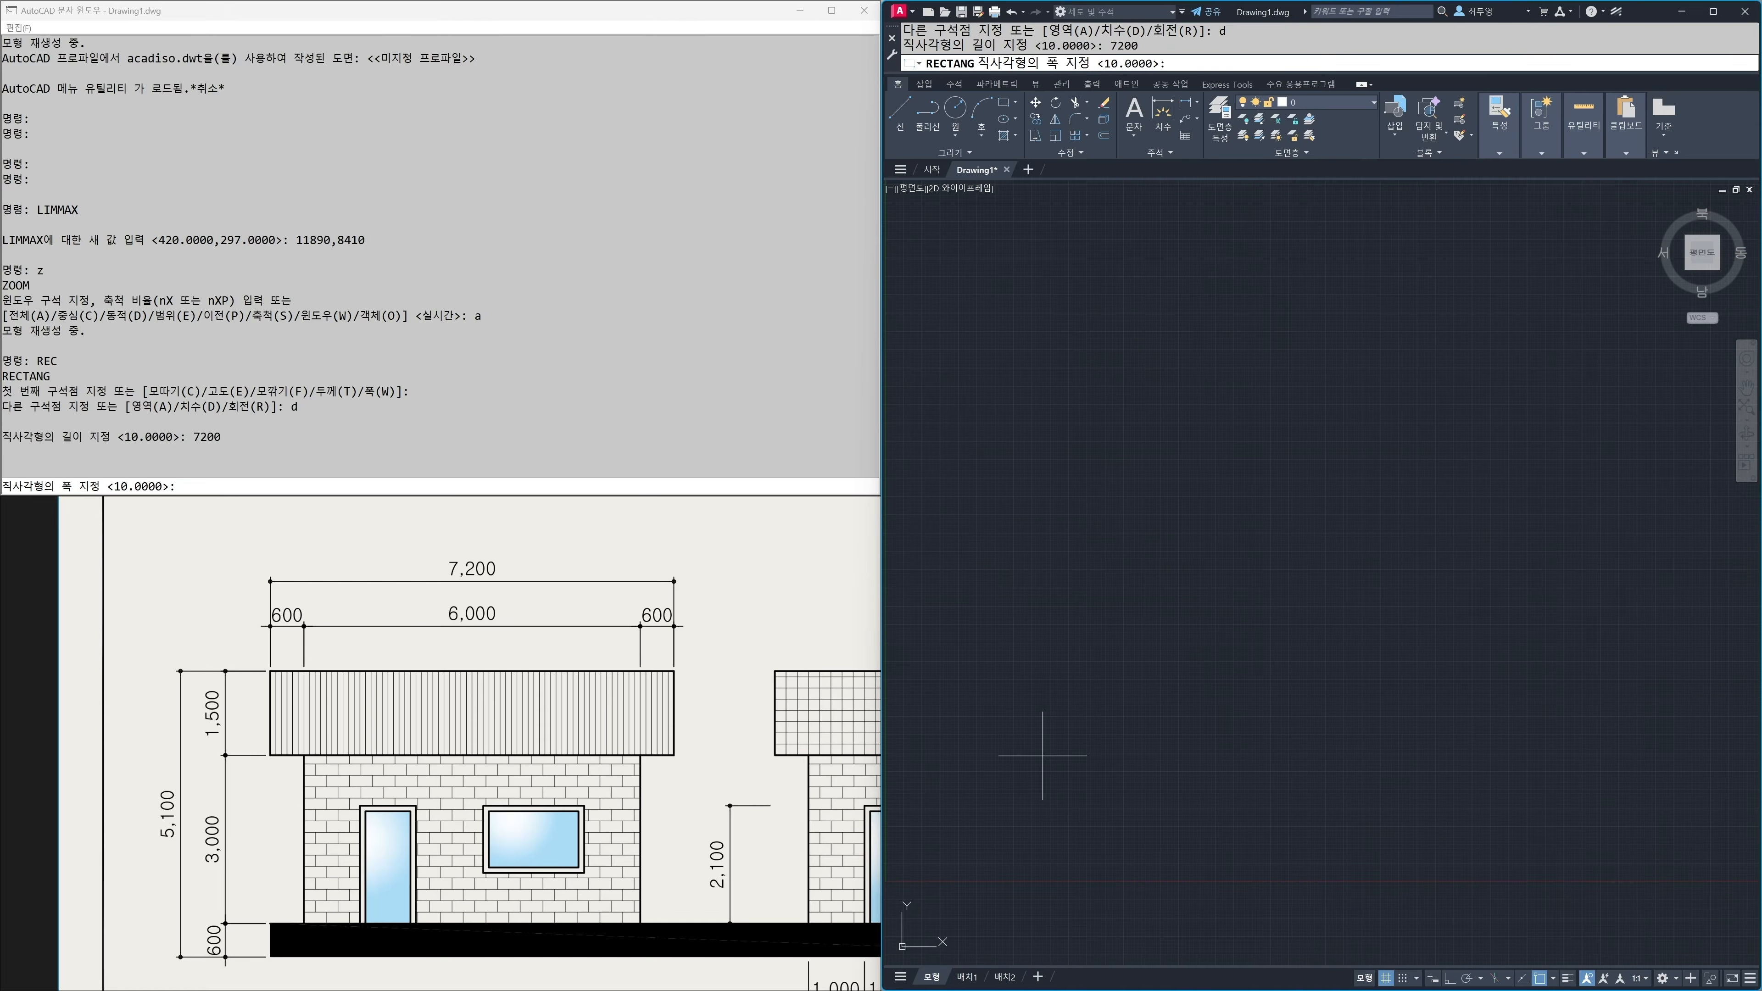
type("5100")
key("Return")
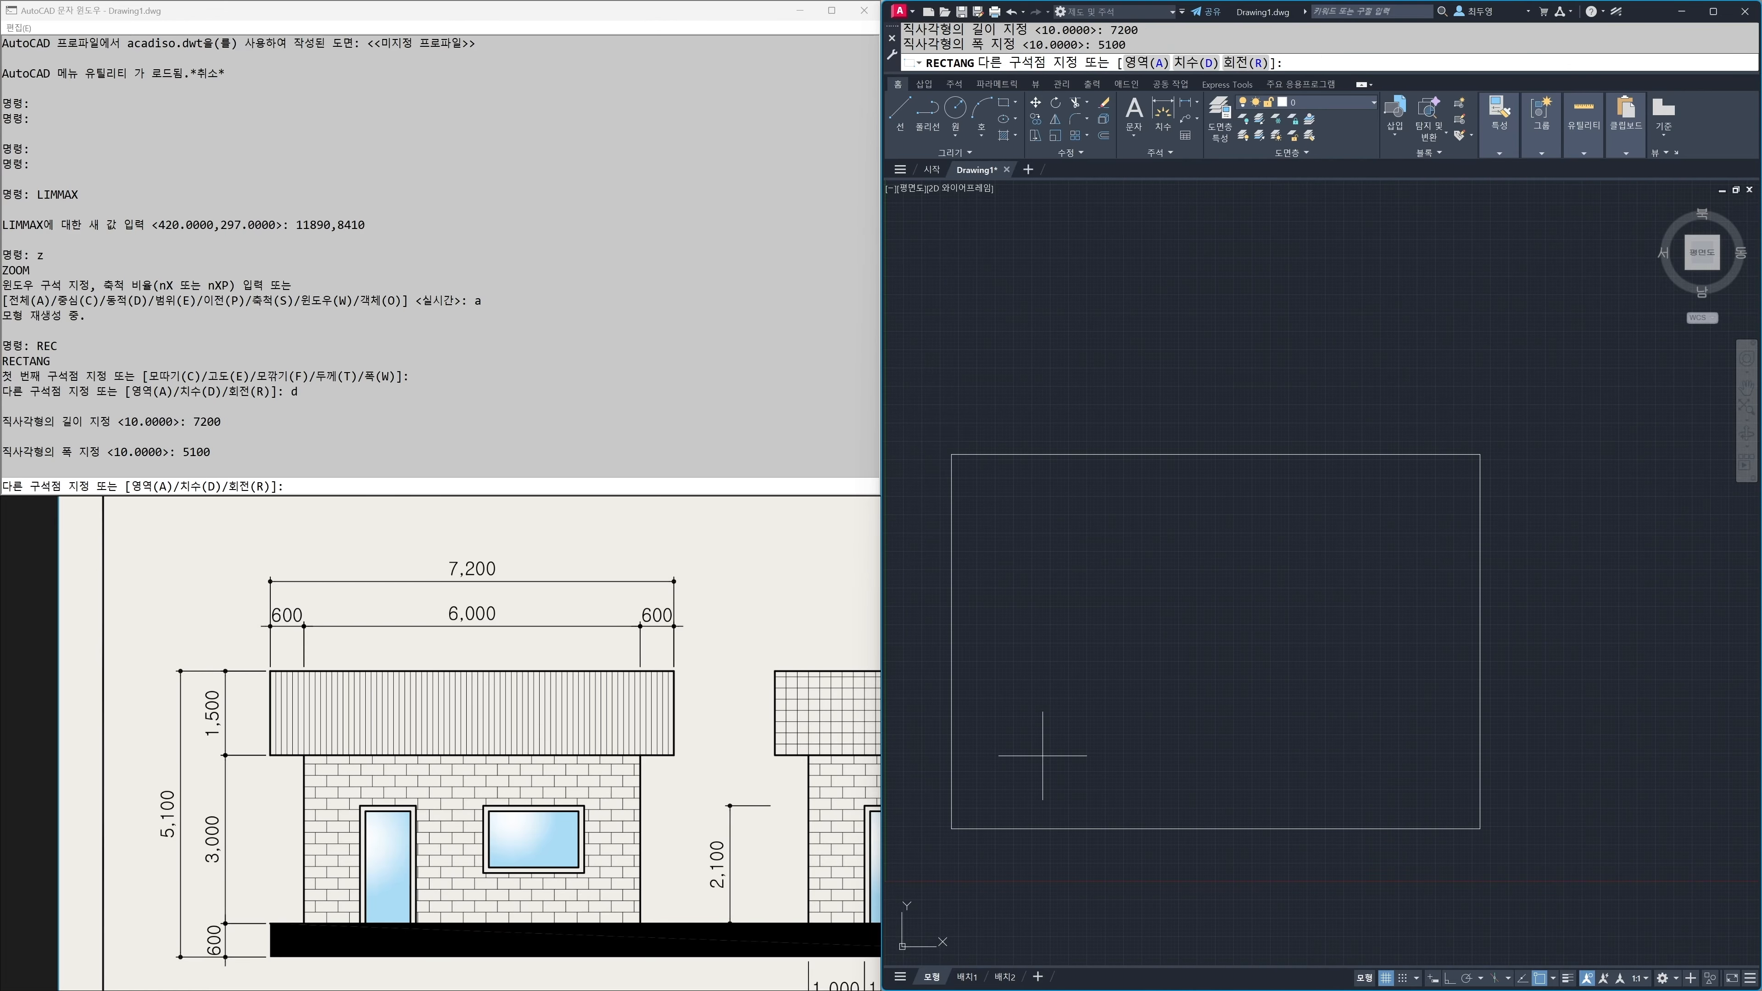
left_click(1043, 756)
middle_click_drag(1173, 736, 1290, 735)
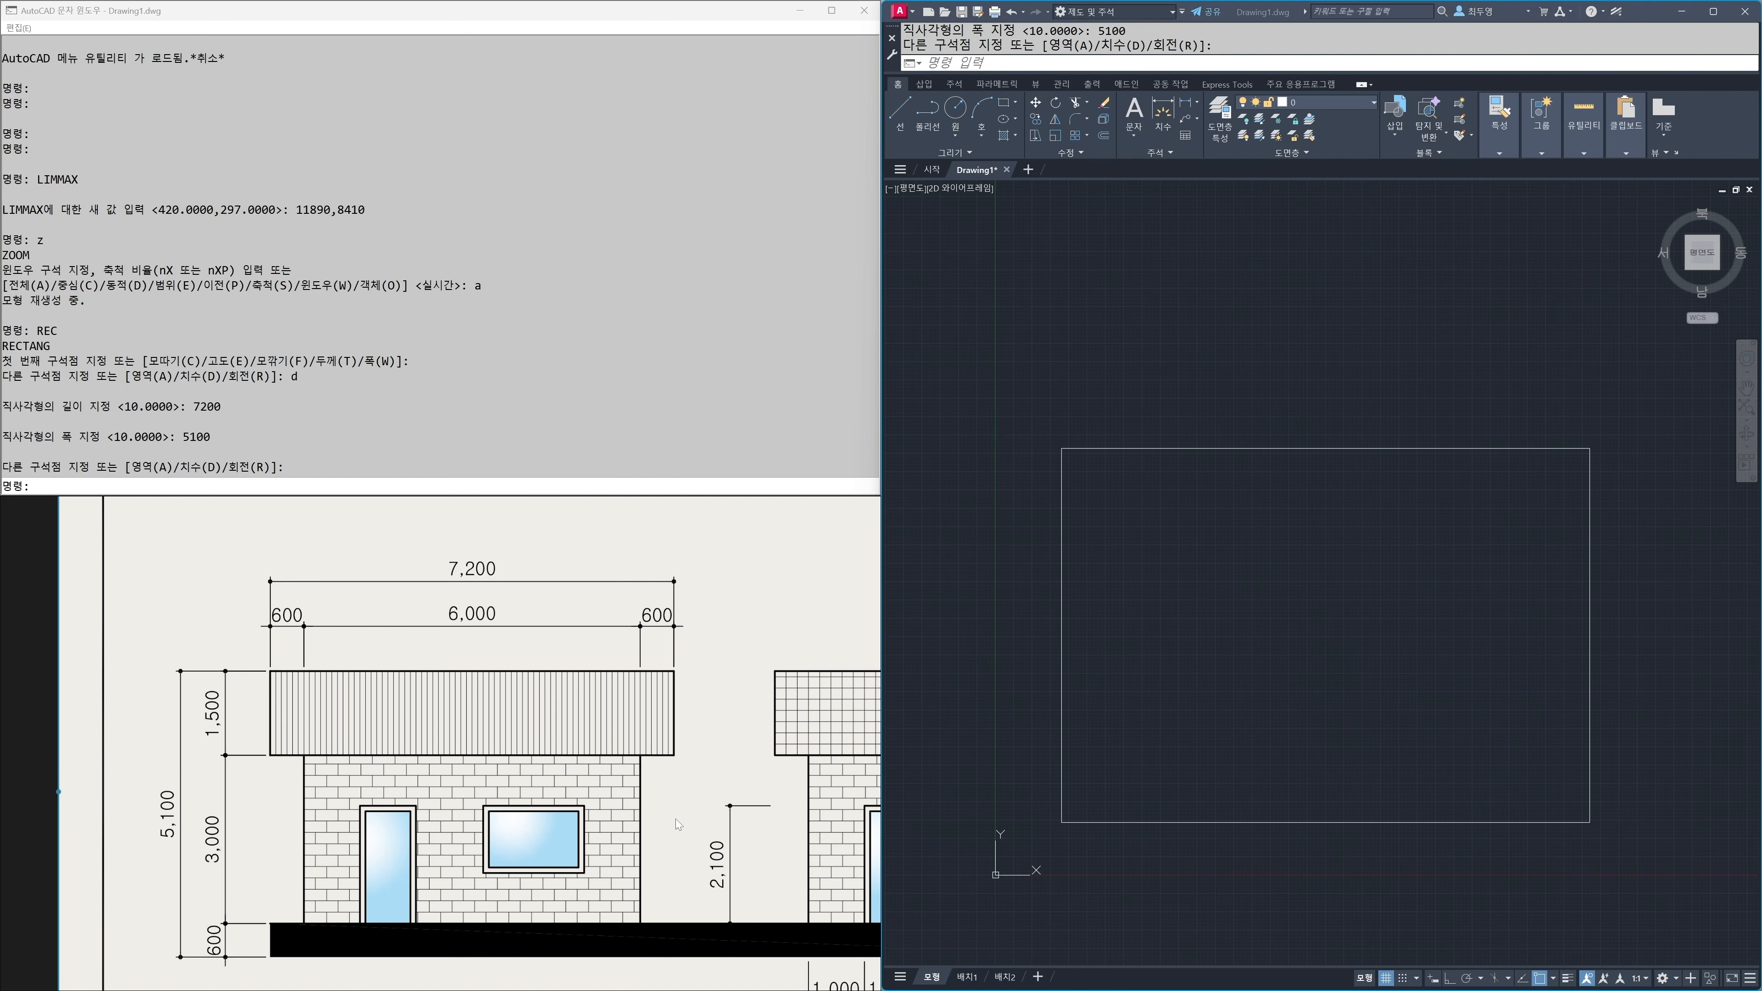
Step: Explode the outline rectangle into separate lines
scroll(677, 806, "down", 1)
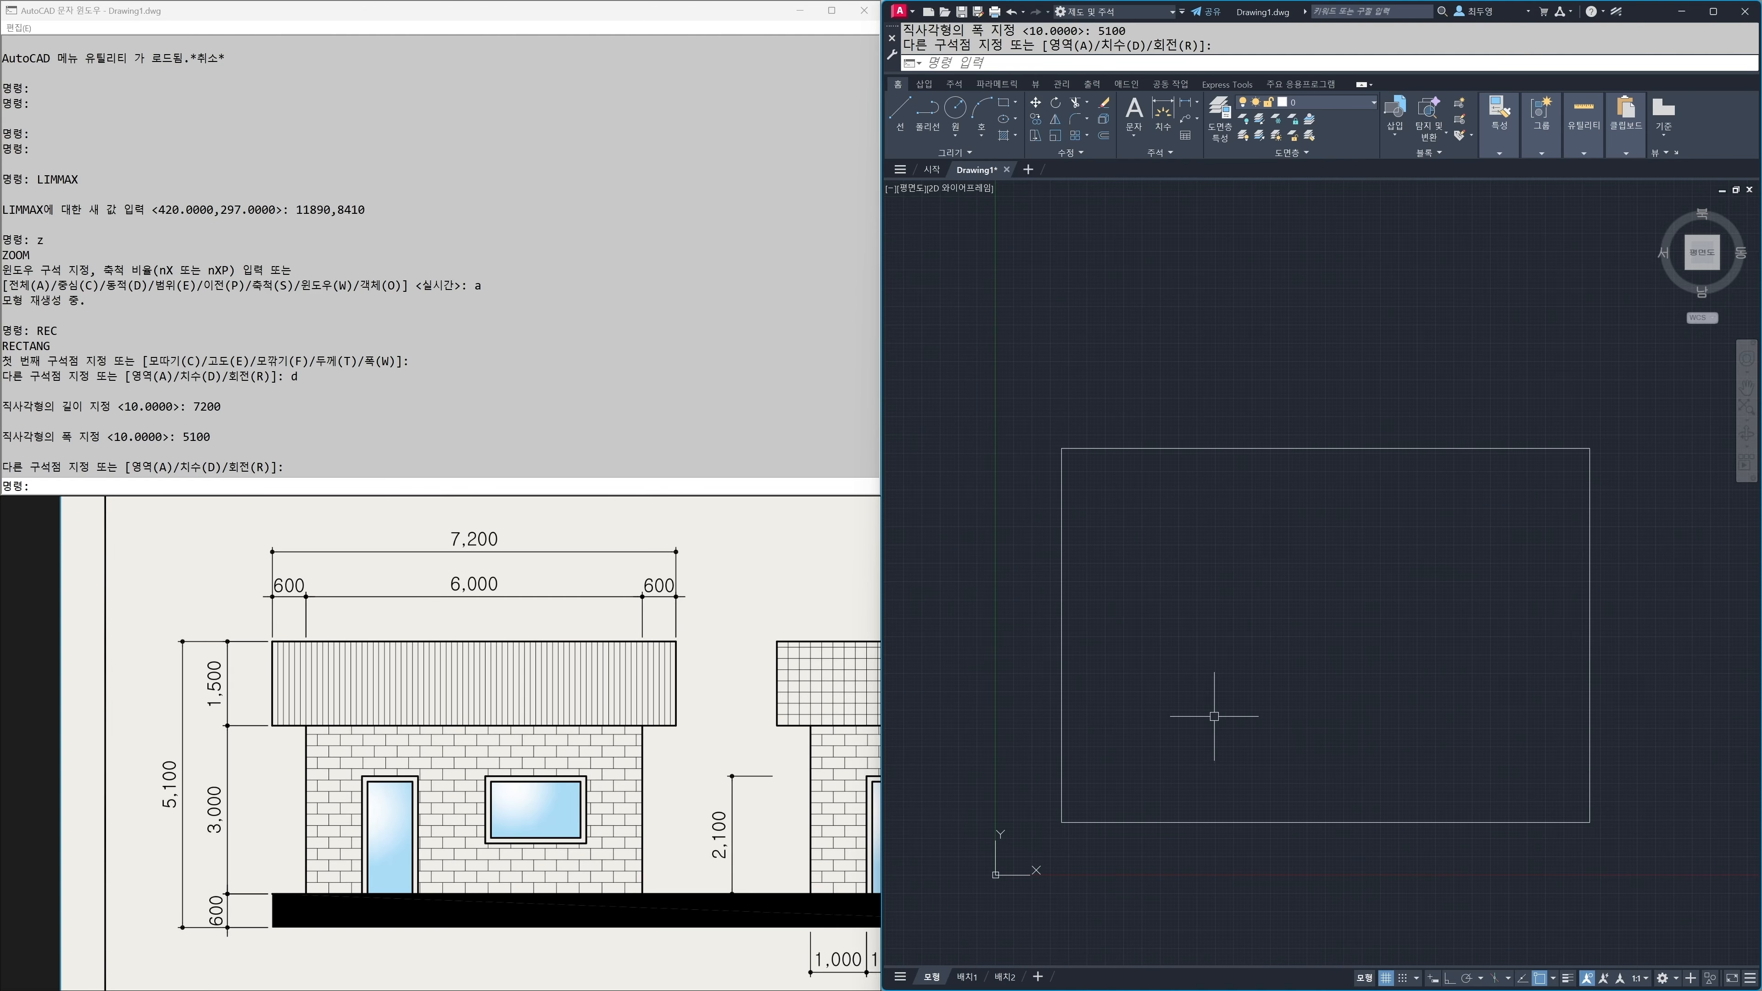
type("x")
key("Return")
left_click(1123, 711)
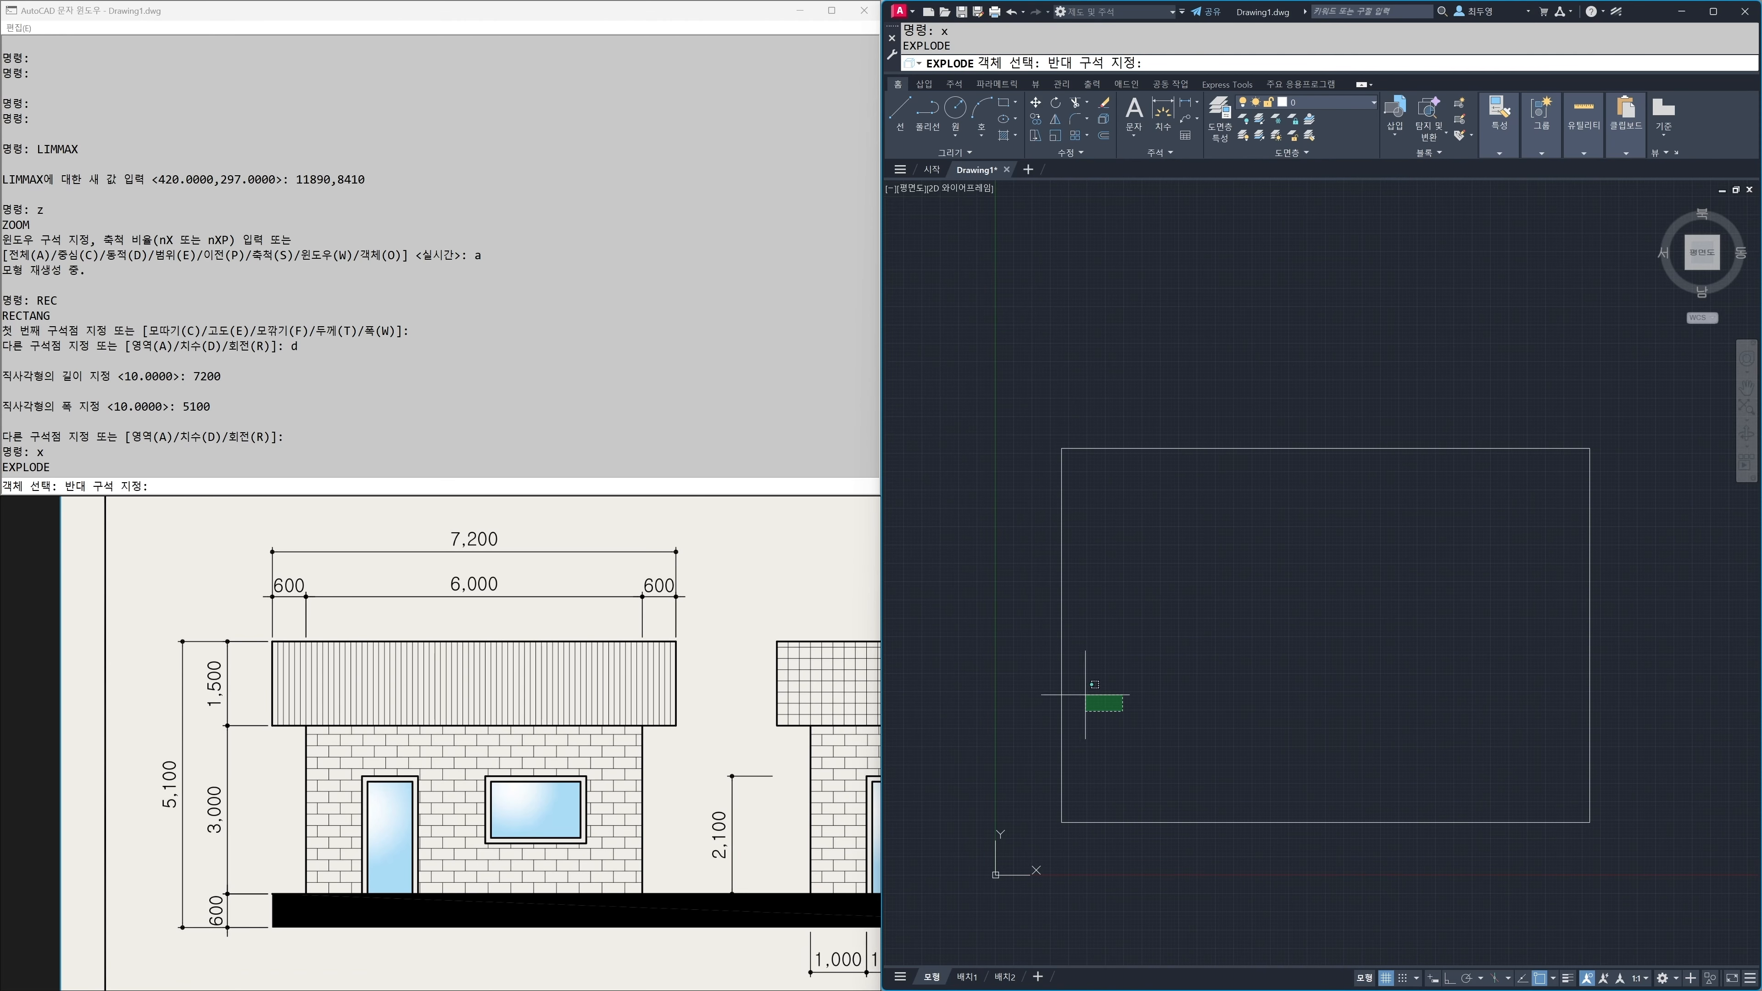
left_click(1038, 677)
key("Return")
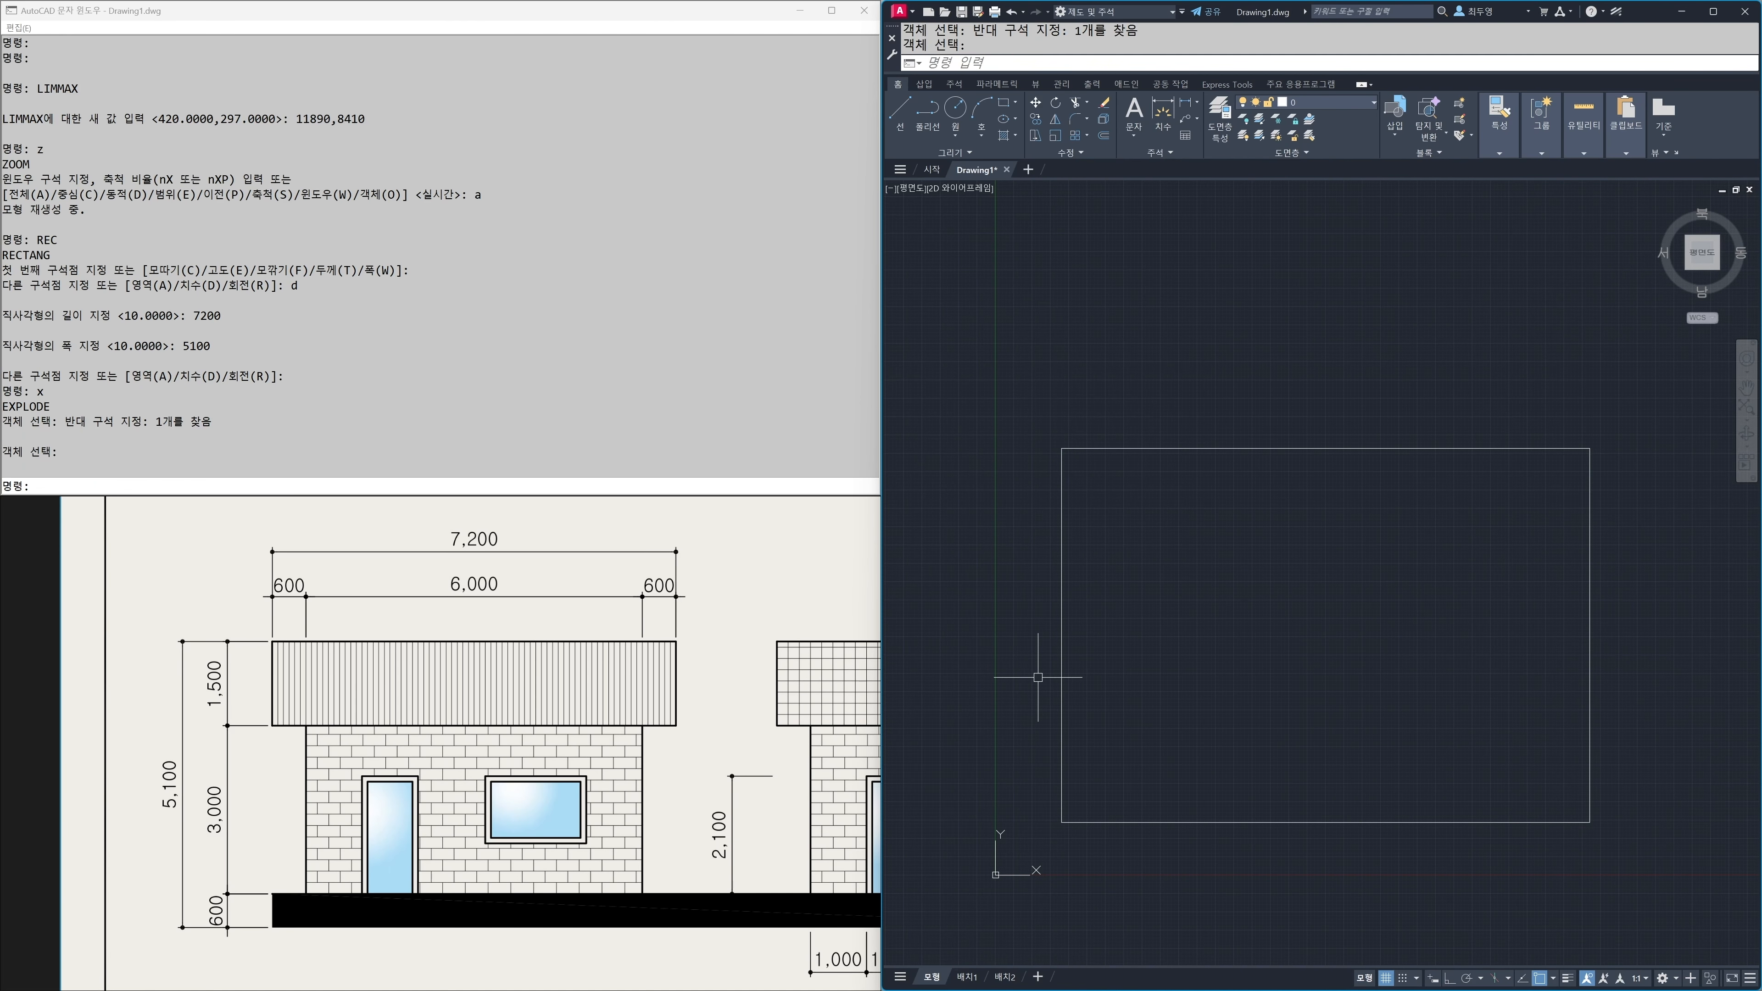
Step: Turn on ortho and dynamic input, and offset the outline's bottom edge 600 upward using a through point
key("F8")
key("F12")
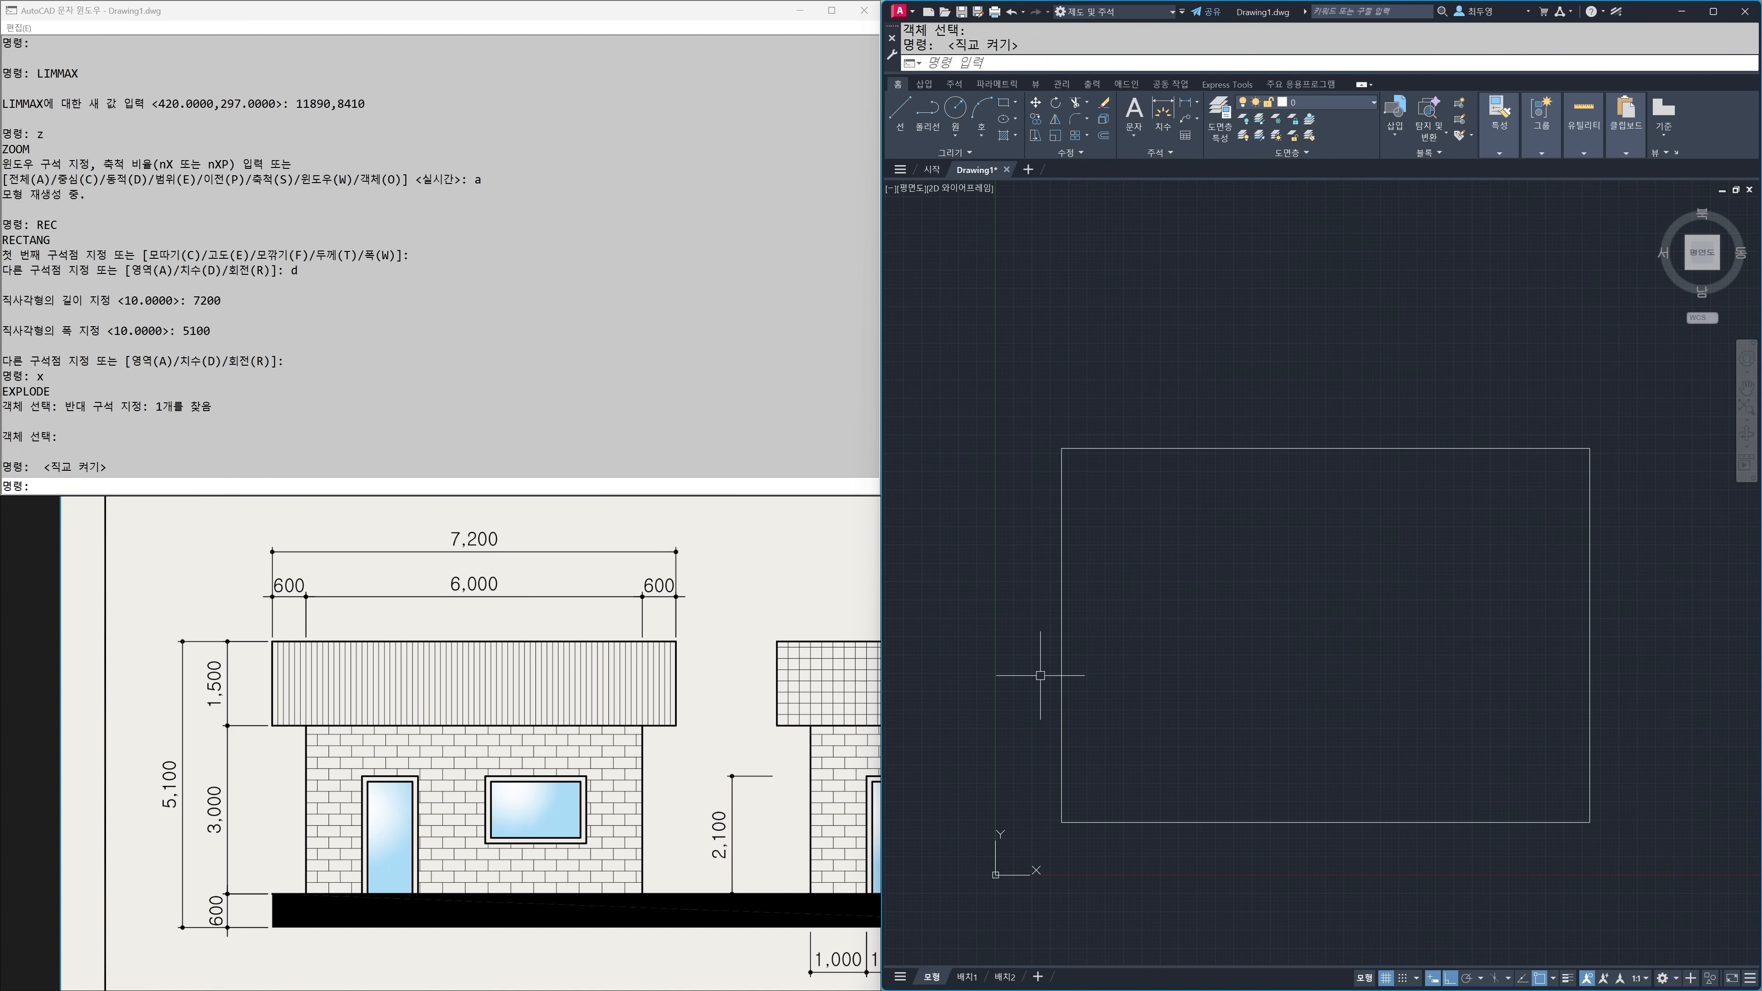
type("o")
key("Return")
key("Return")
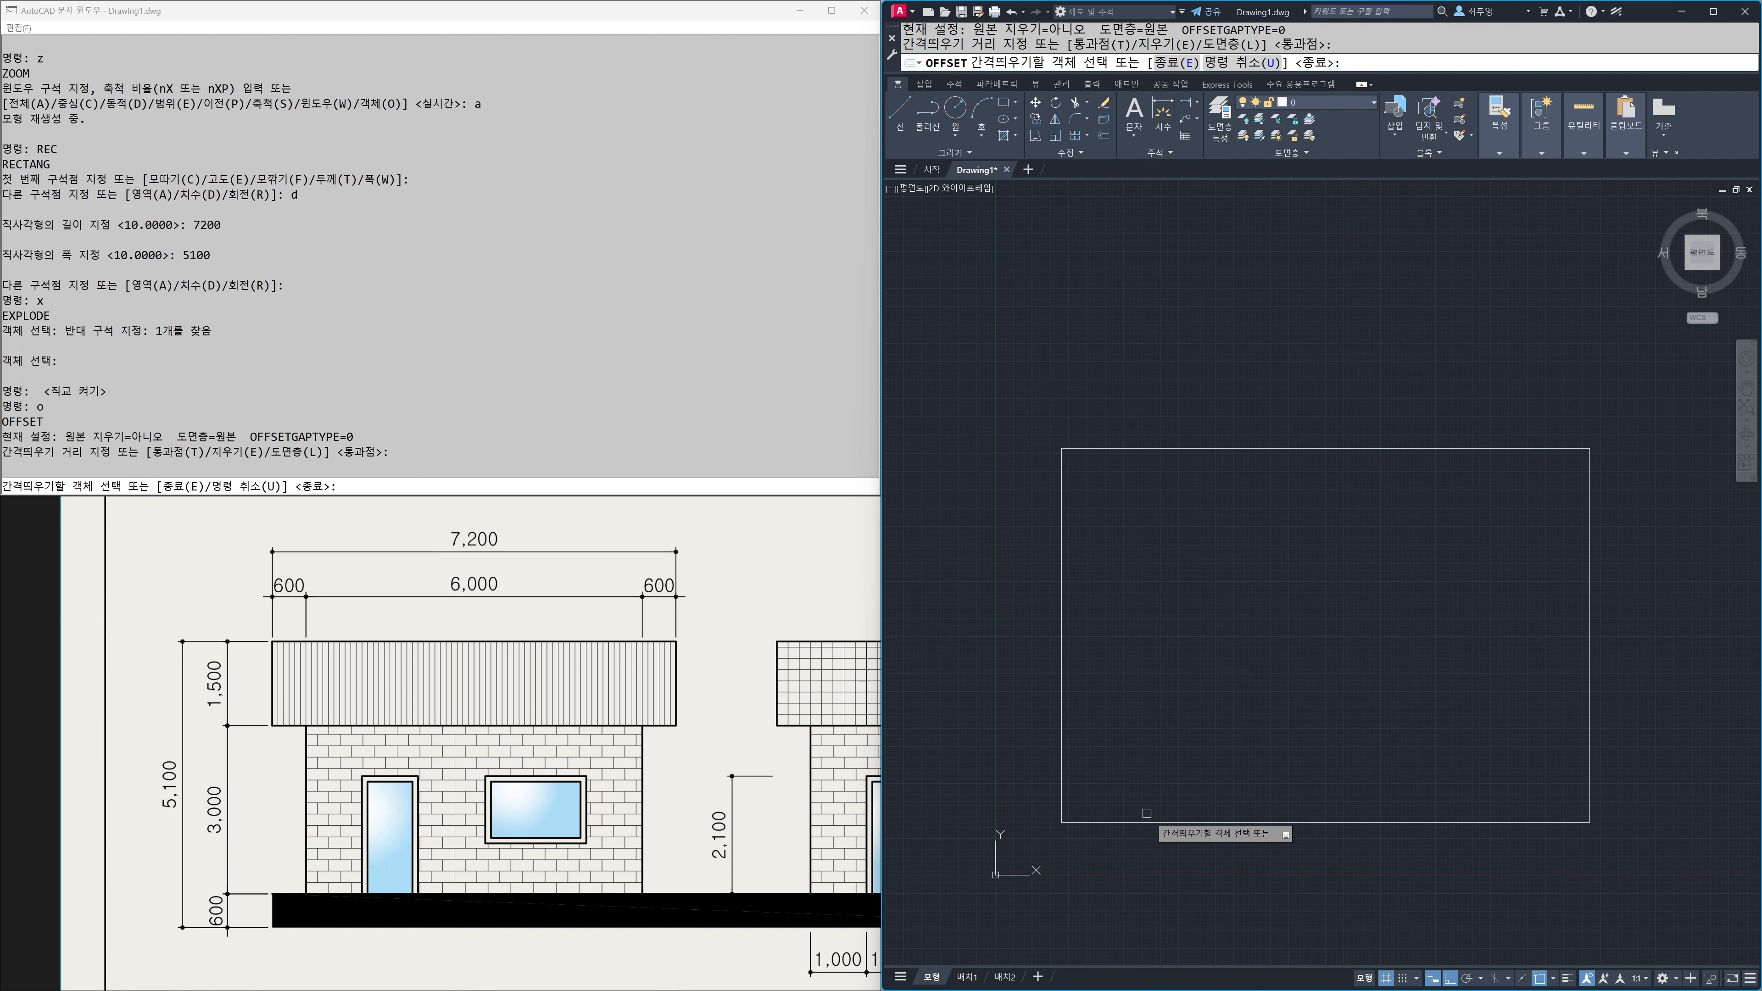
left_click(1158, 822)
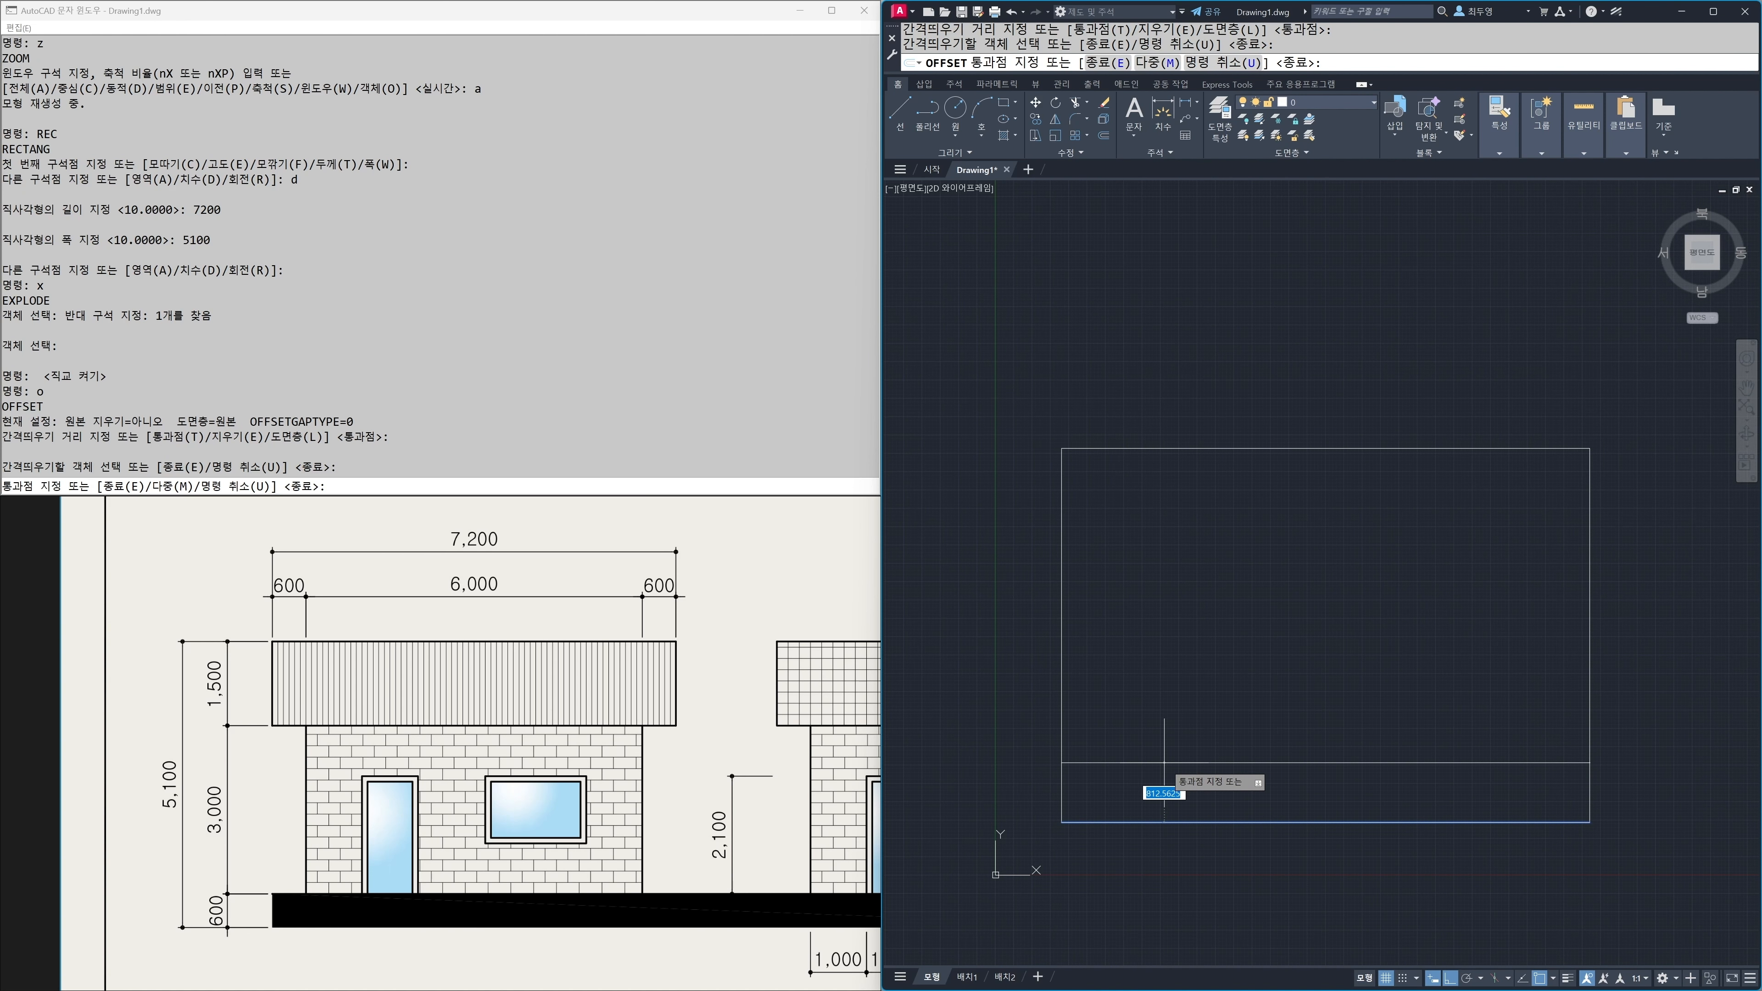
type("600")
key("Return")
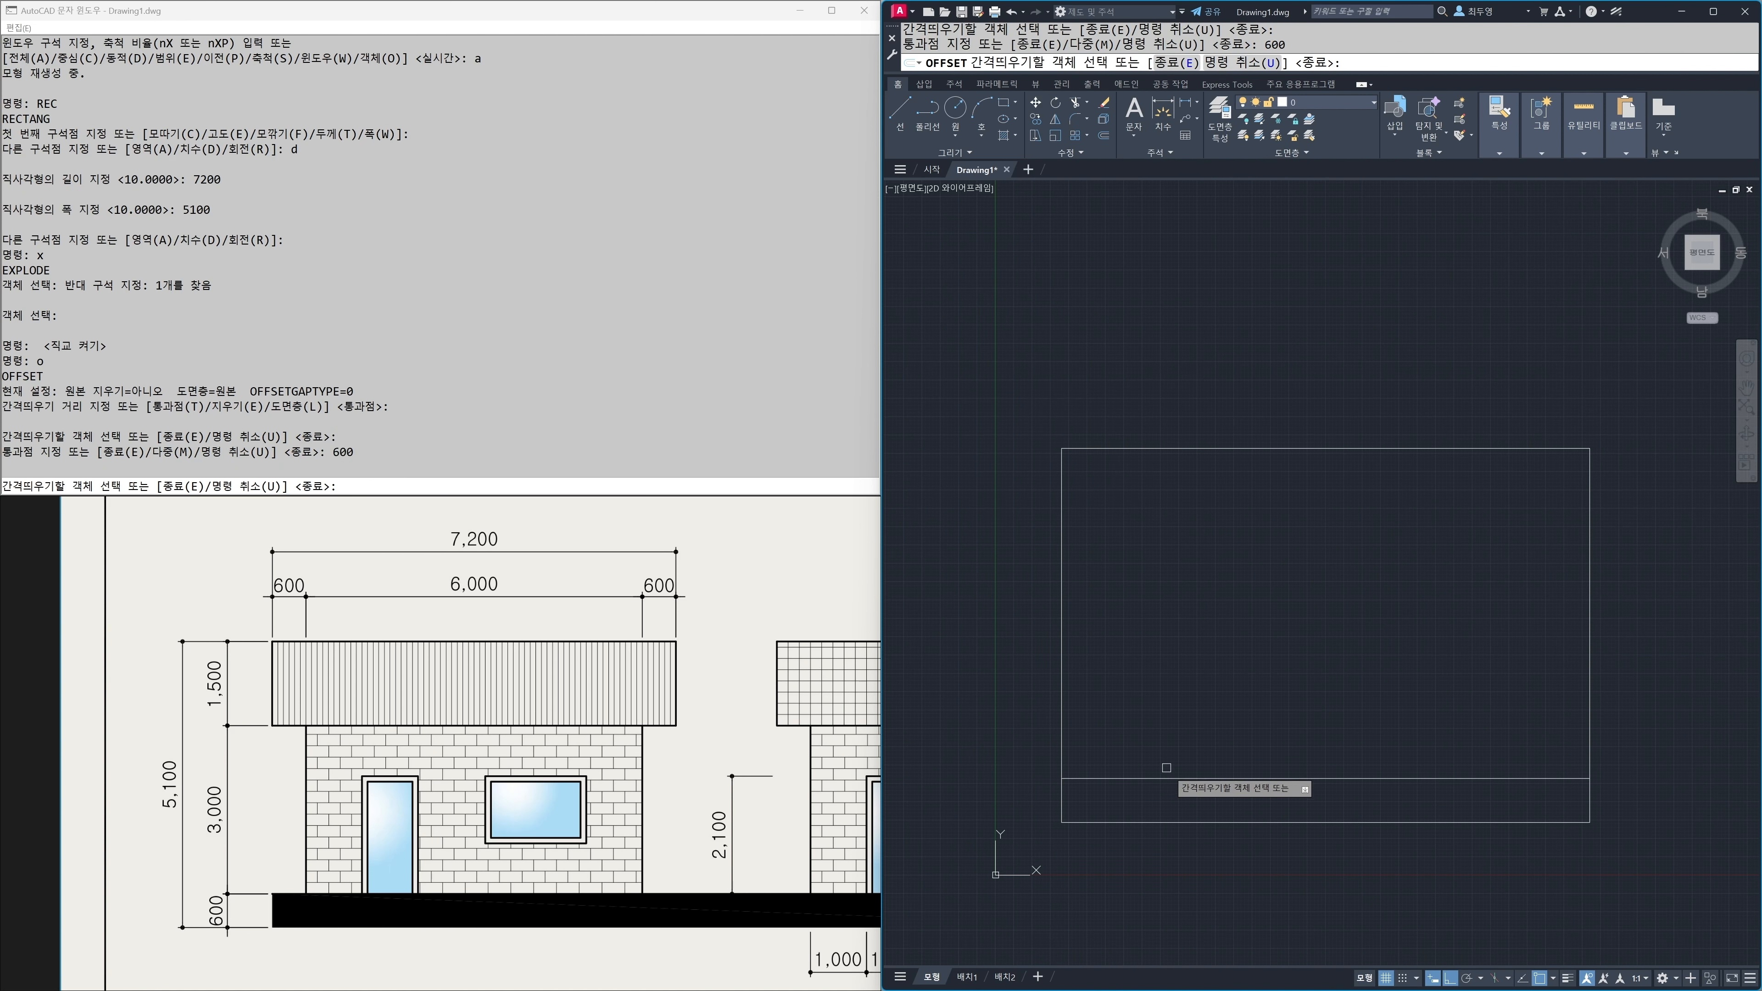
Step: Offset the new base line 3000 upward to mark the underside of the roof
left_click(1169, 777)
type("3")
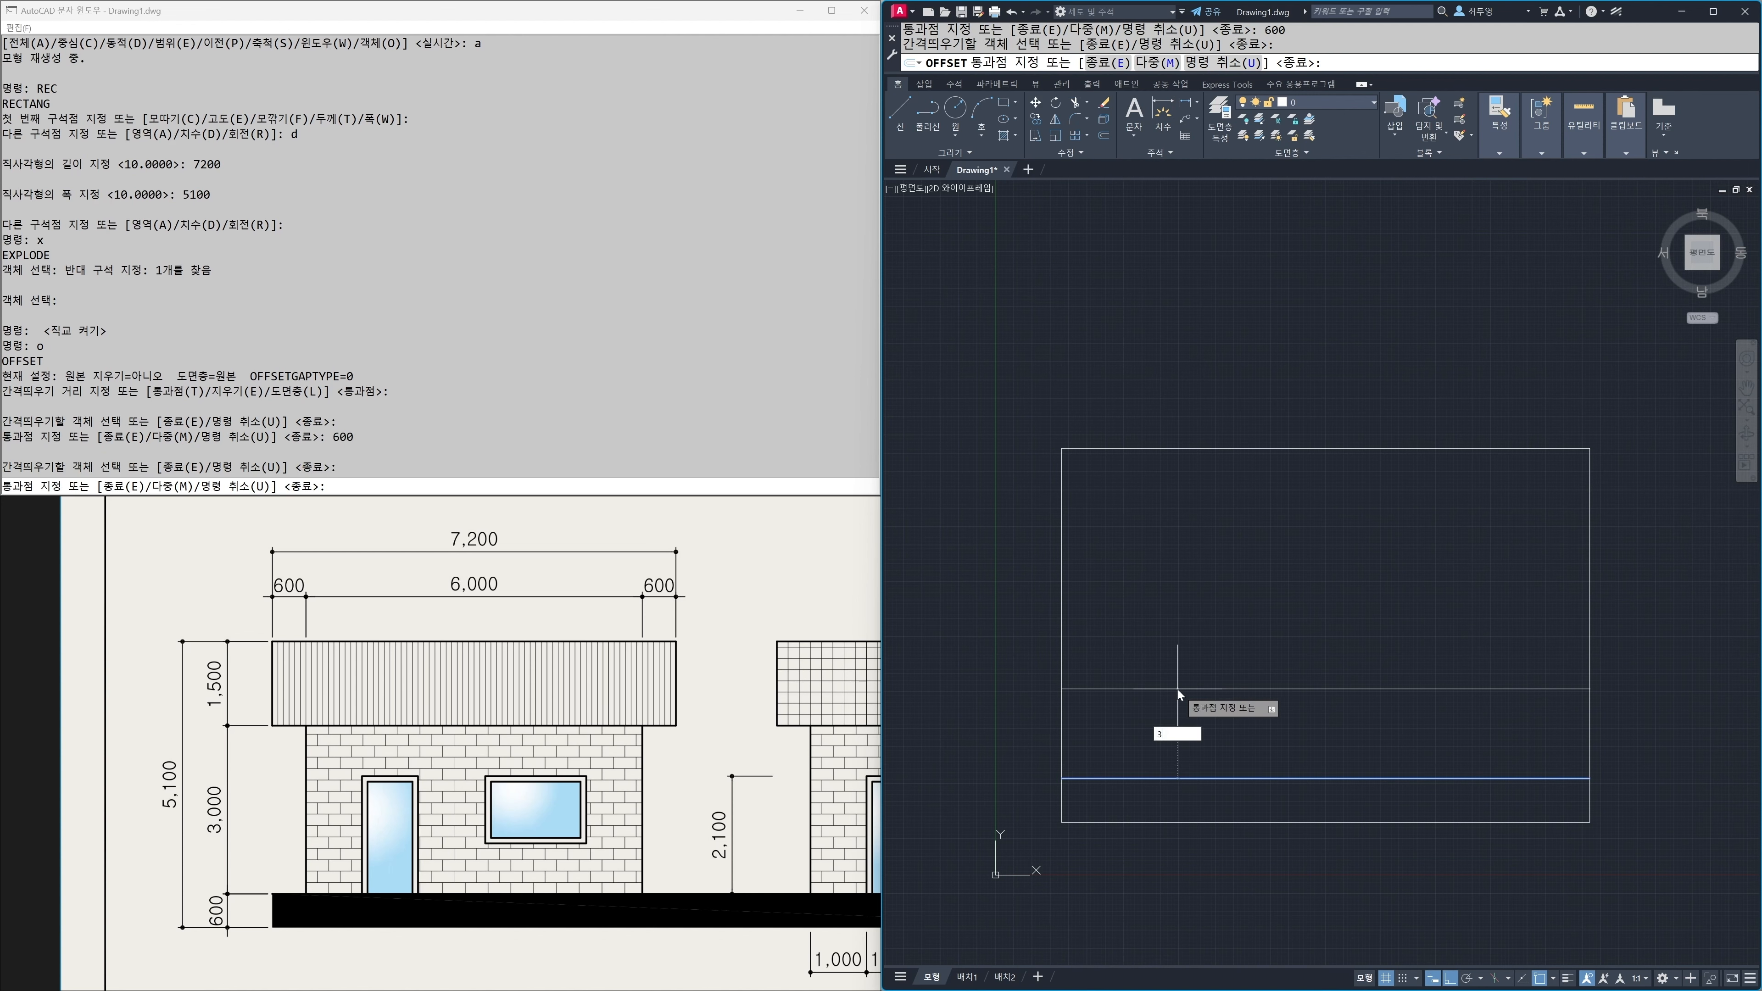
type("000")
key("Return")
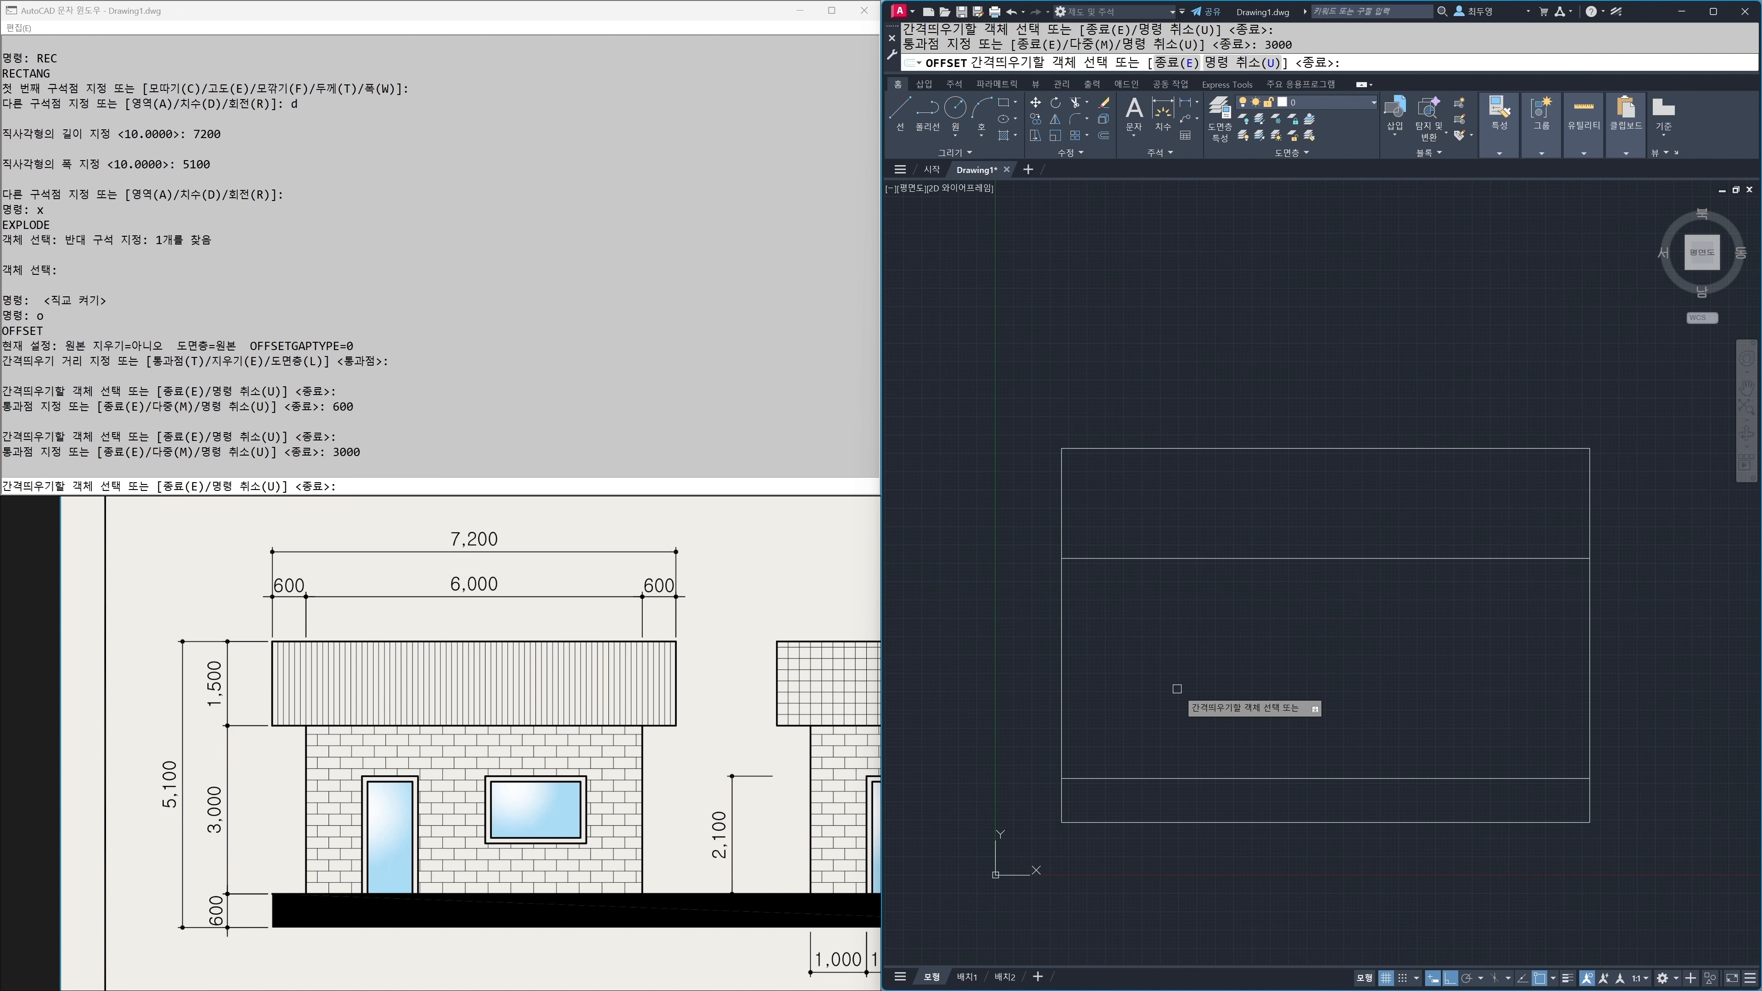
Step: Offset the outline's left edge 600 inward, and offset that wall line 6000 to the right for the opposite wall
left_click(1062, 677)
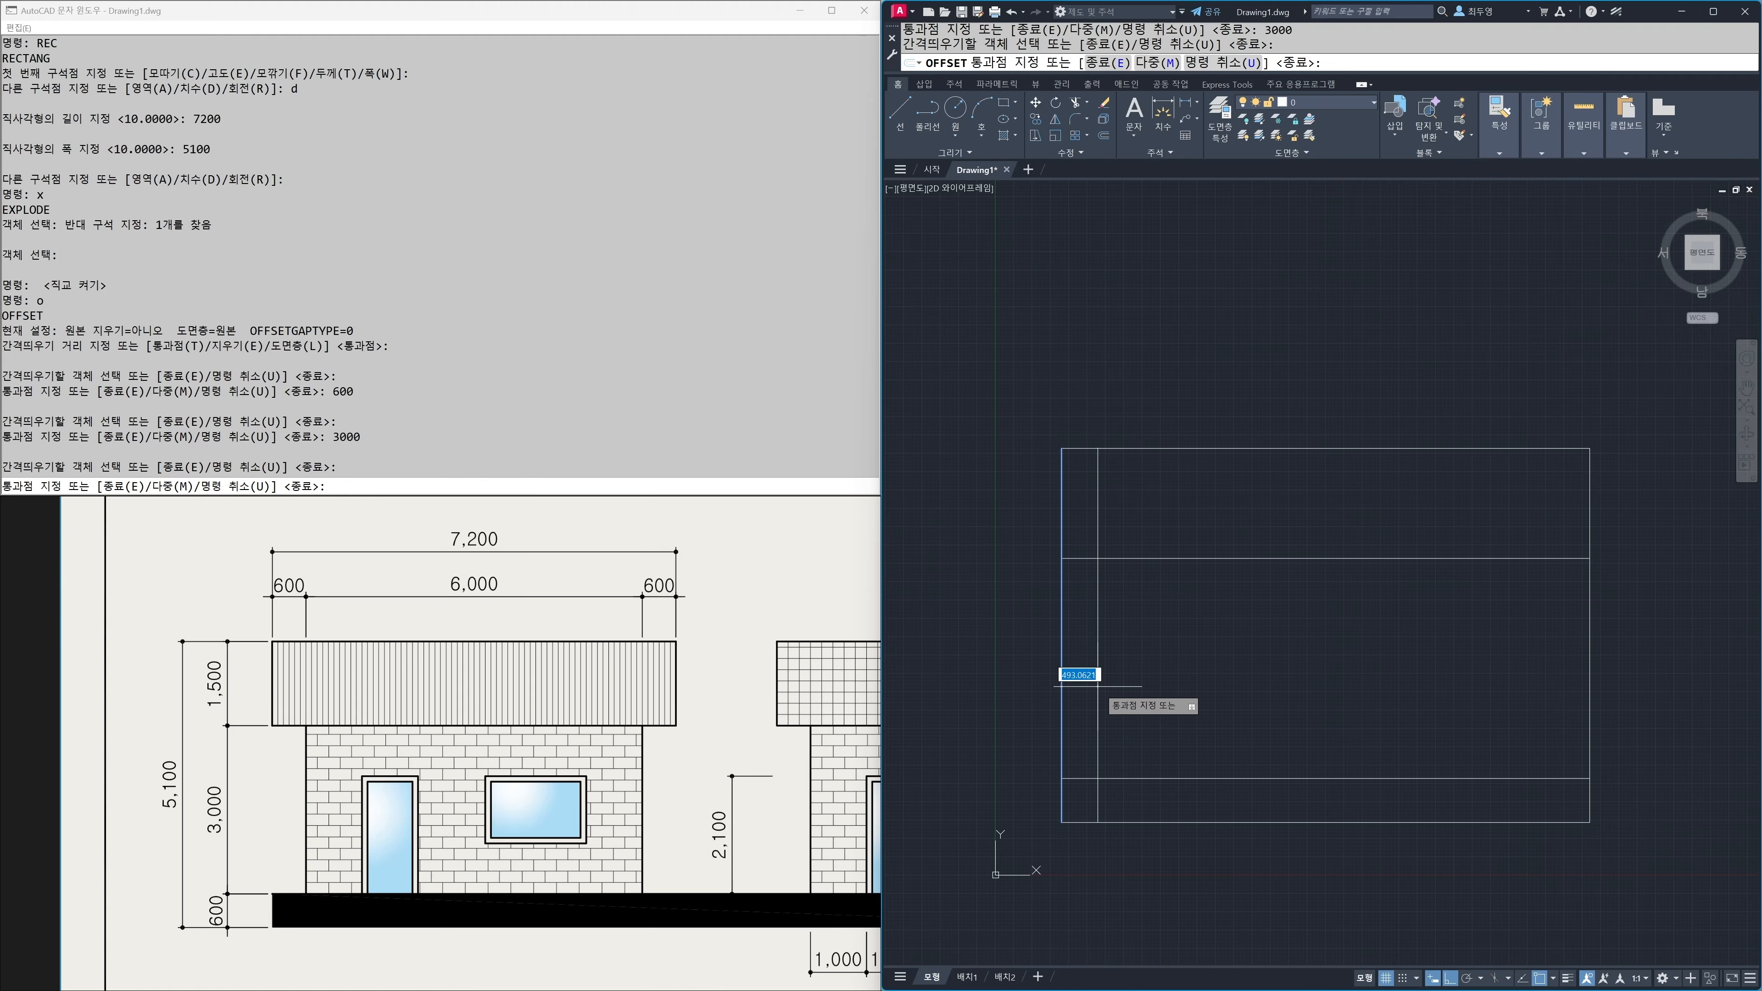
type("600")
key("Return")
left_click(1106, 691)
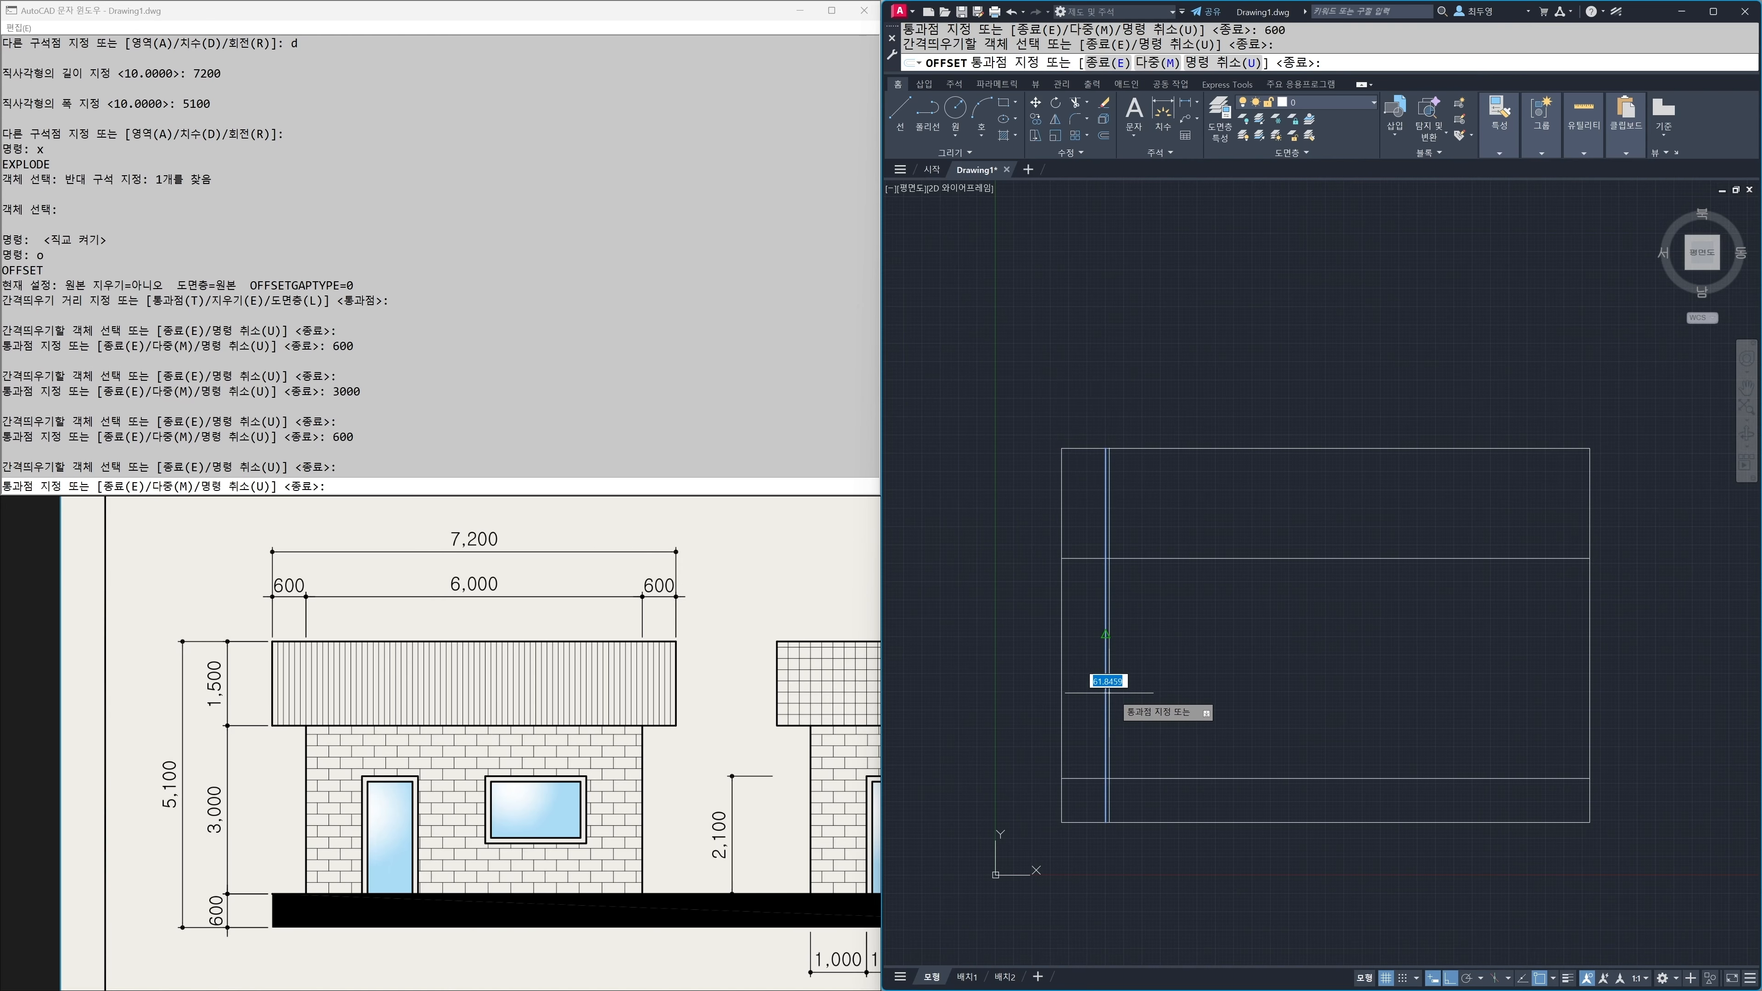
type("6000")
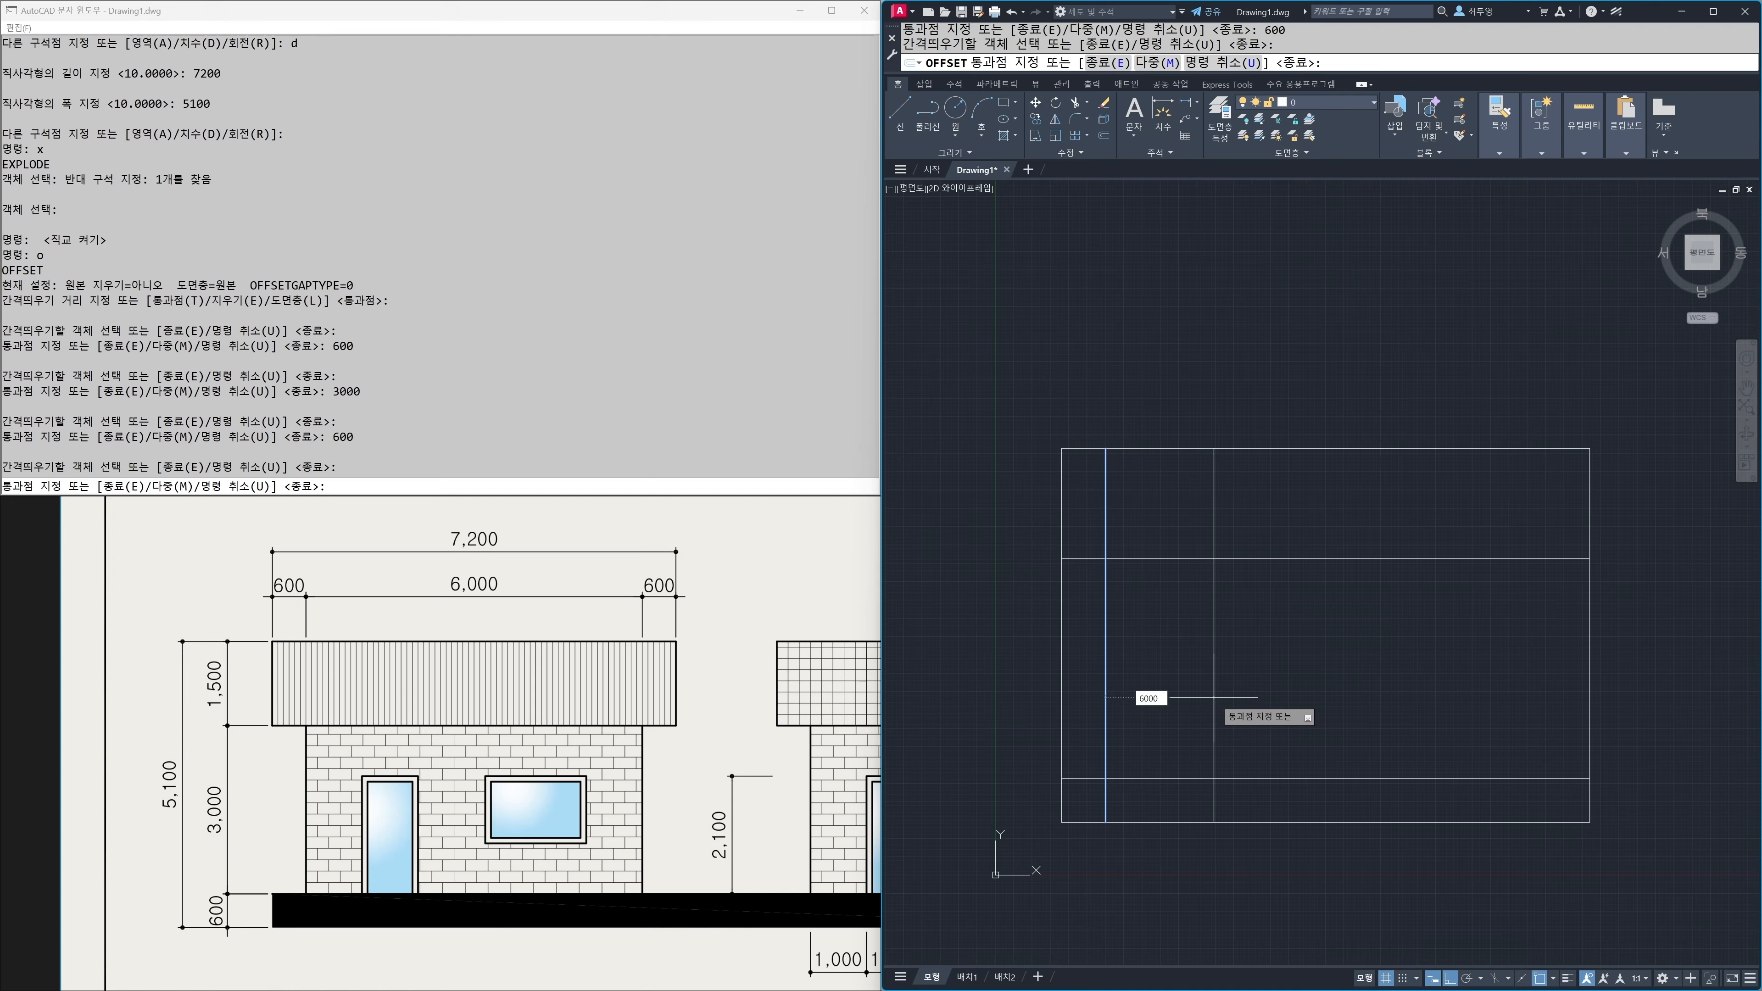
key("Return")
key("Return")
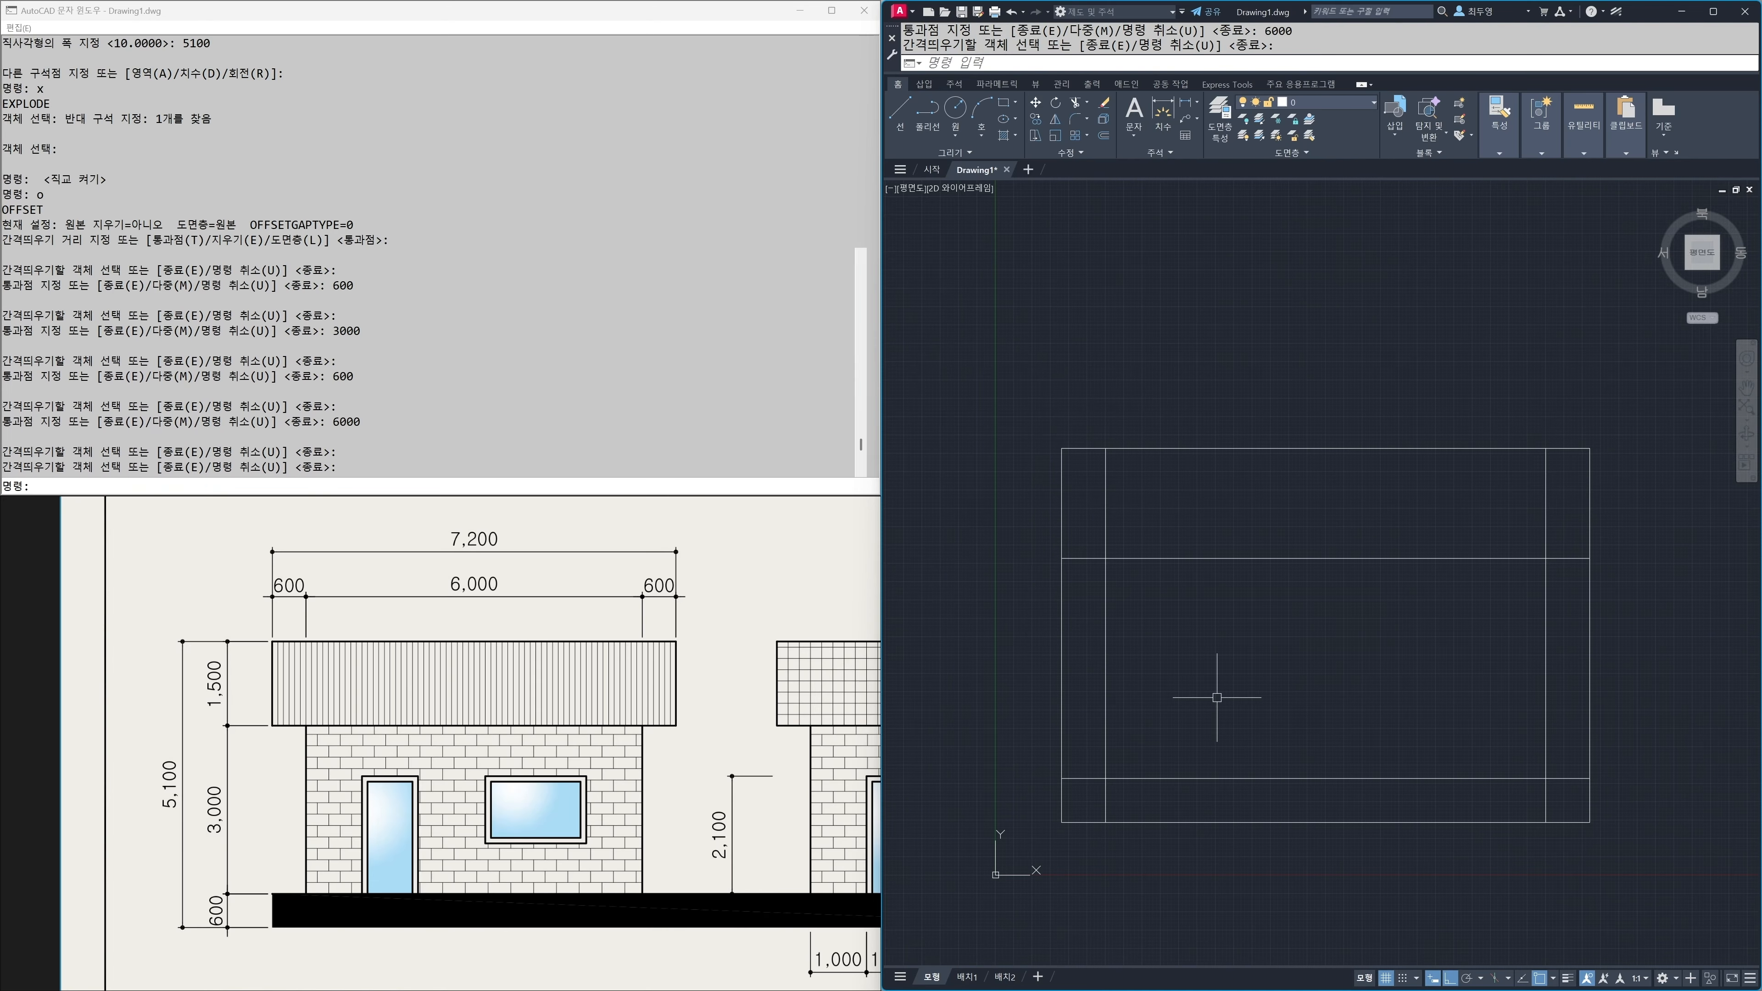
Step: Measure the right roof overhang's width and the roof band's height
type("DI")
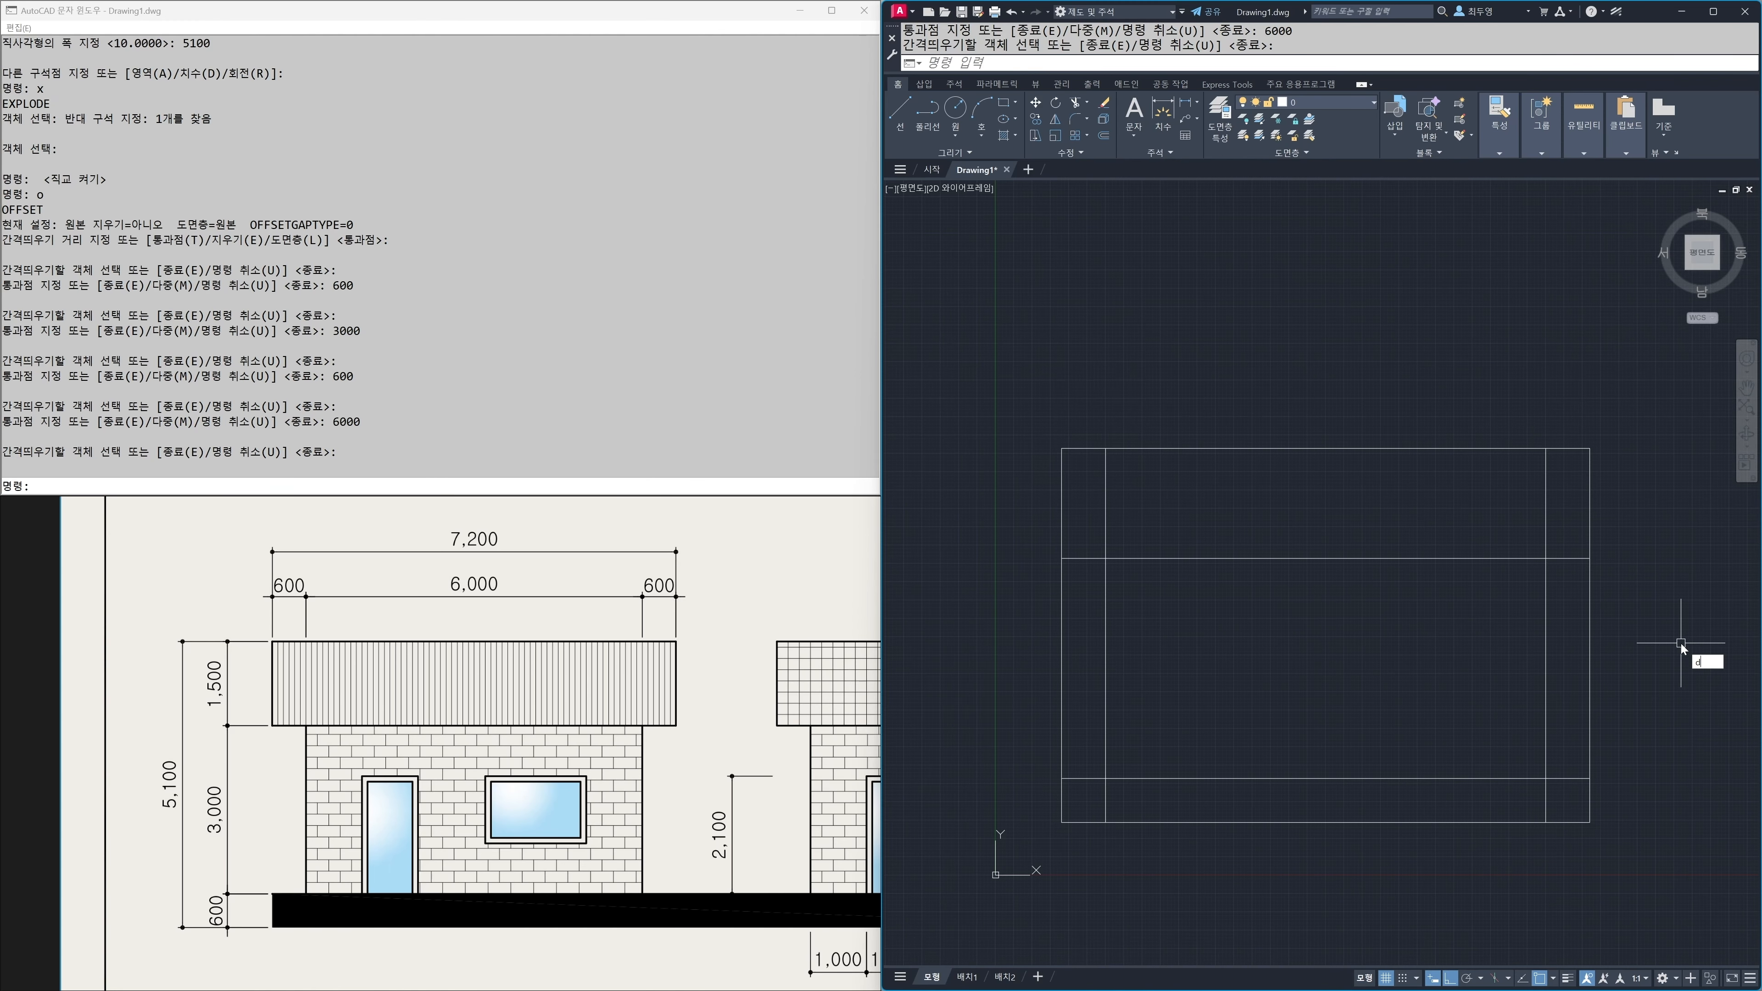
key("Return")
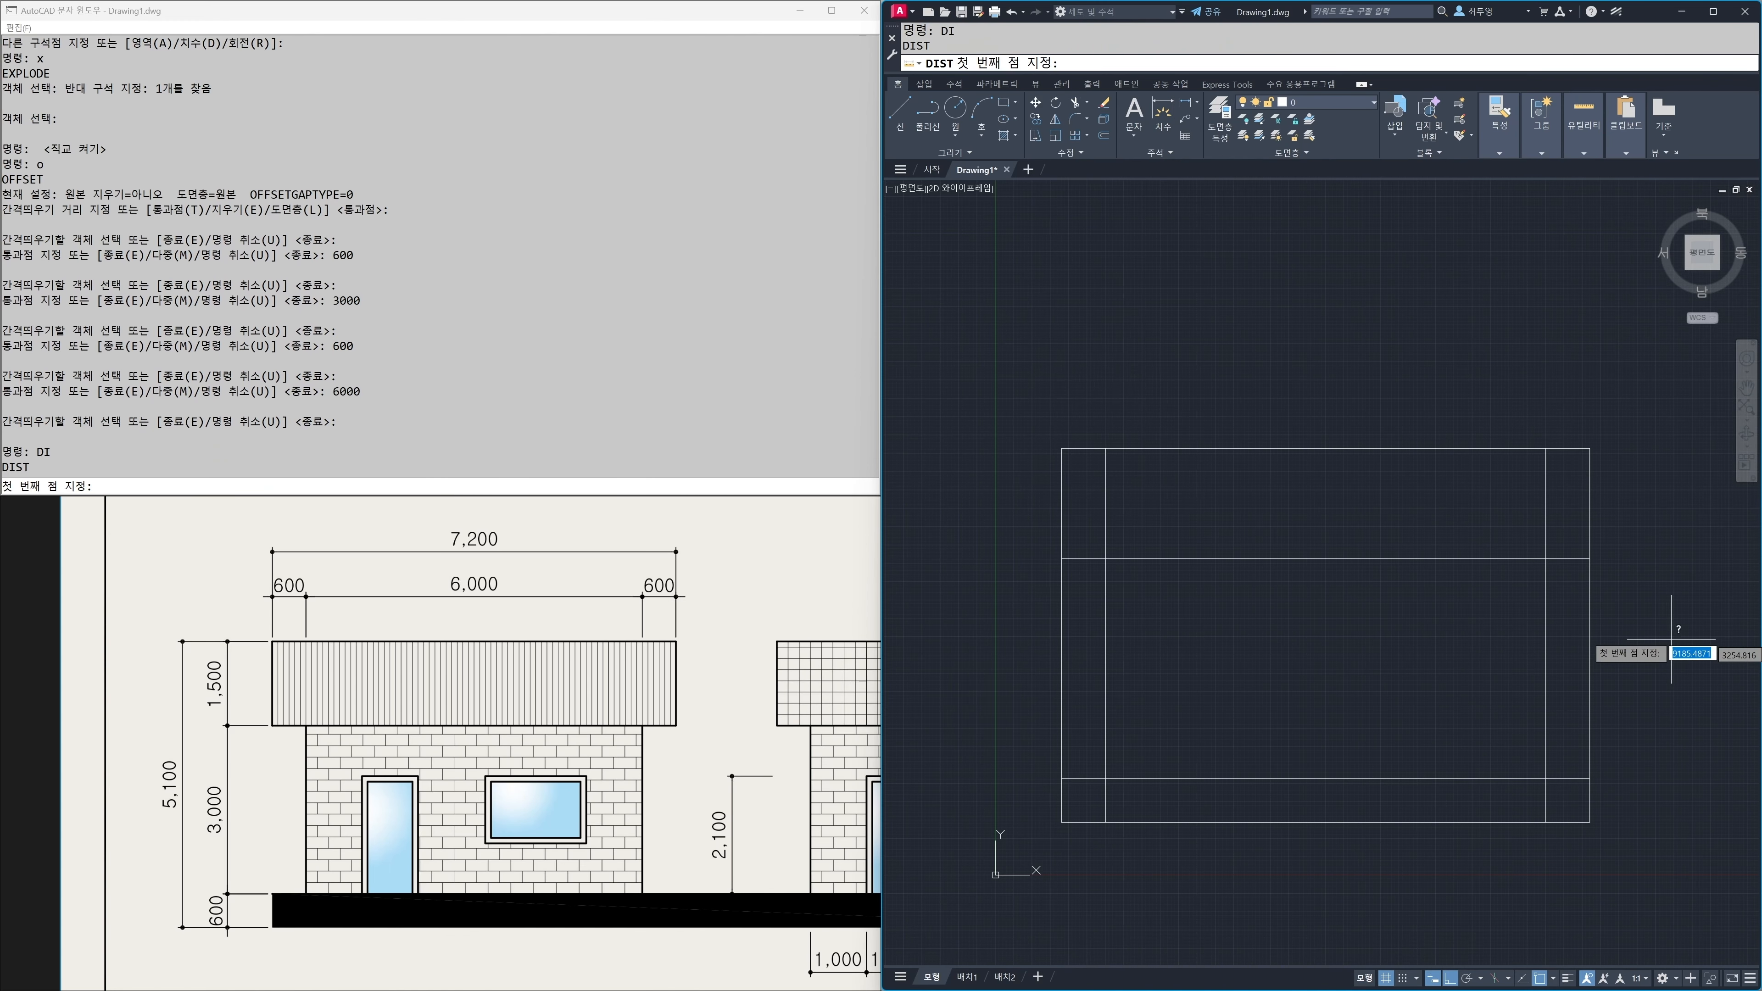
left_click(1590, 558)
left_click(1546, 558)
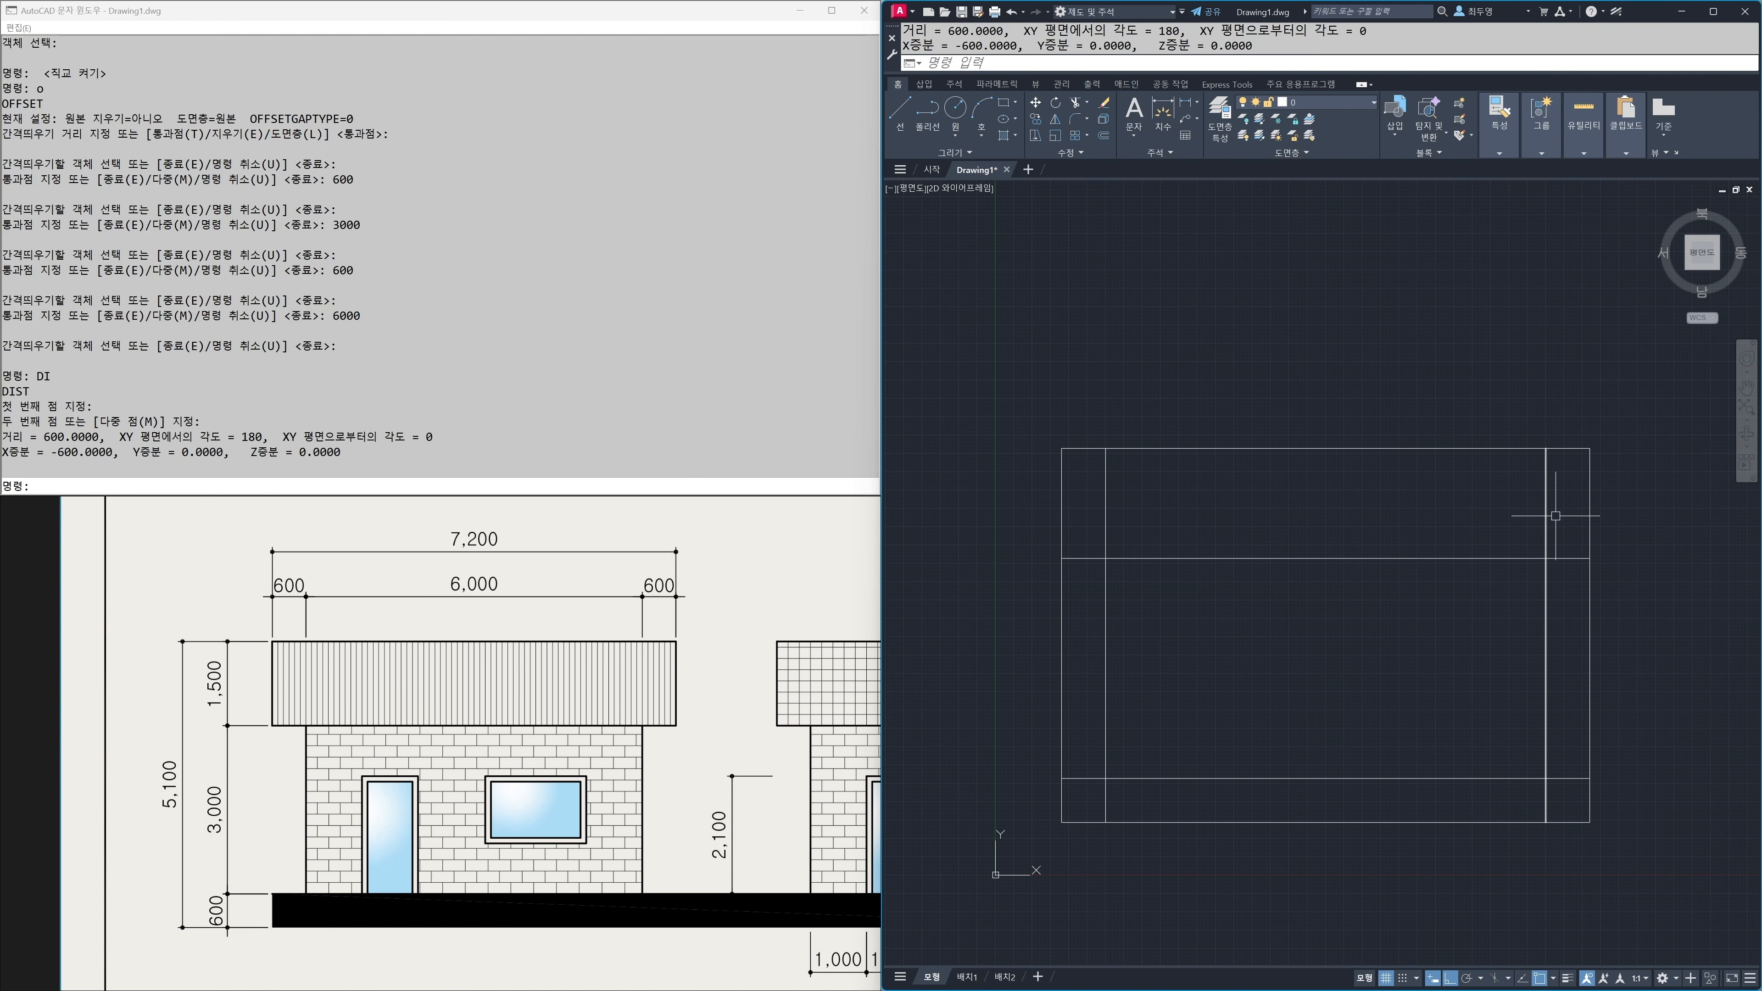
key("Return")
left_click(1546, 558)
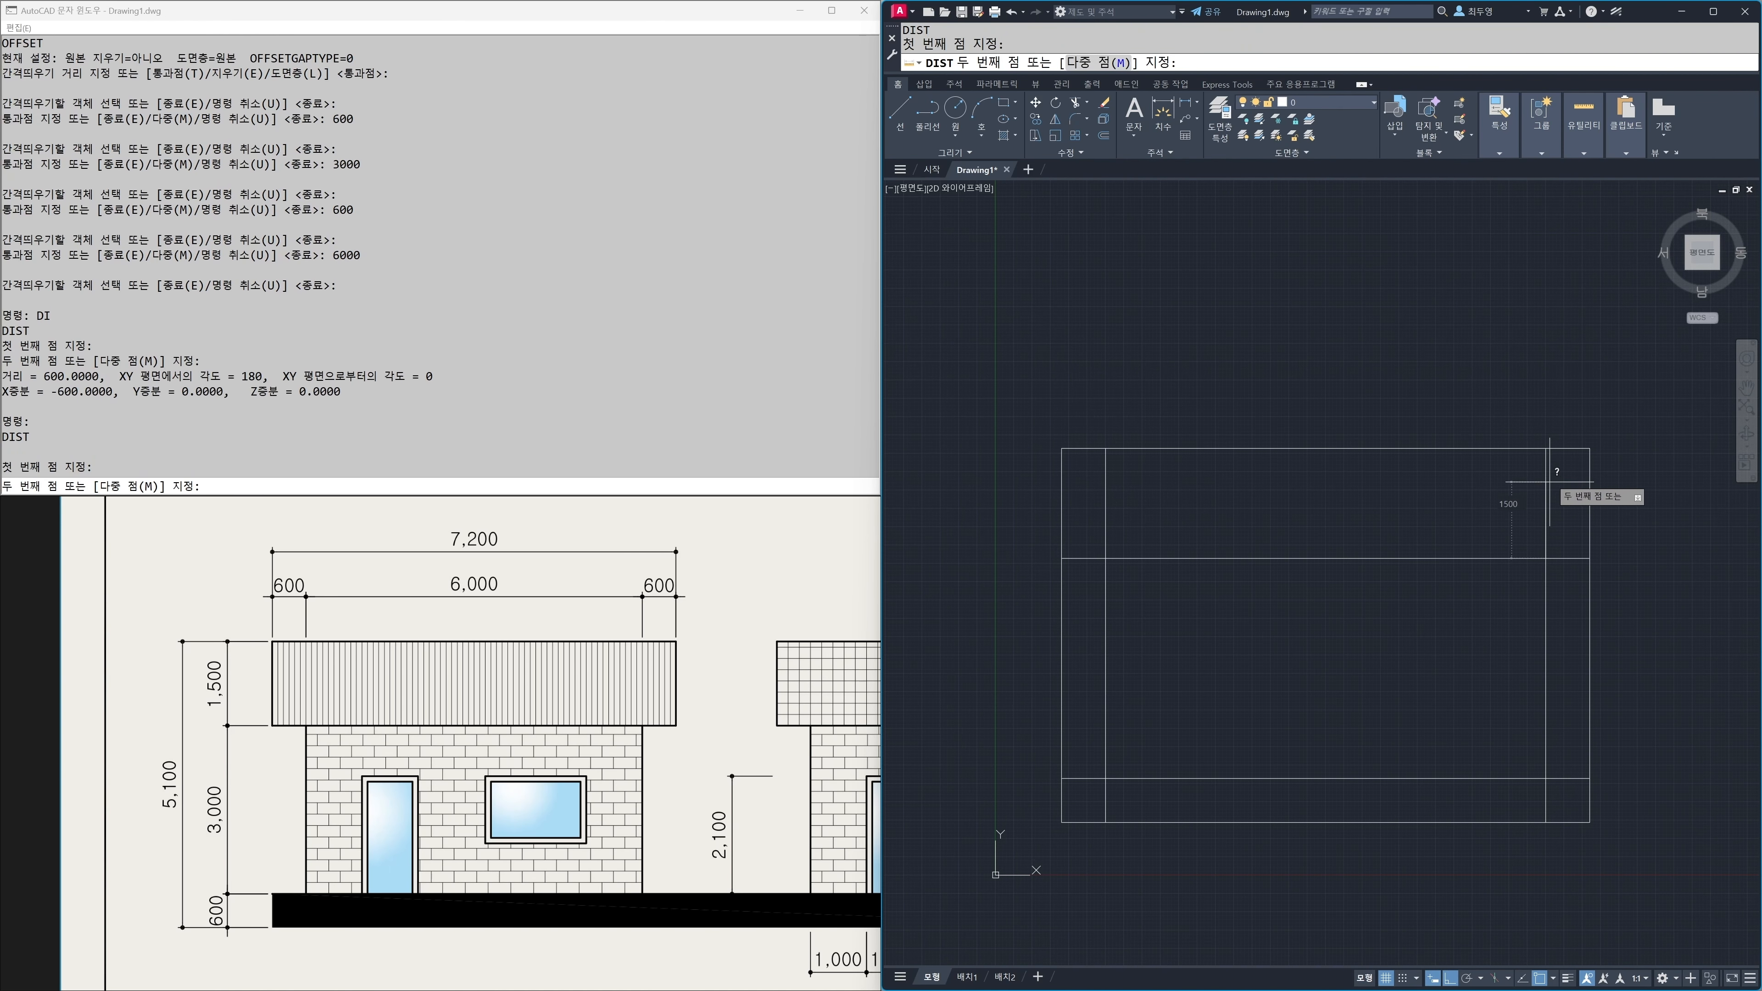
left_click(1546, 448)
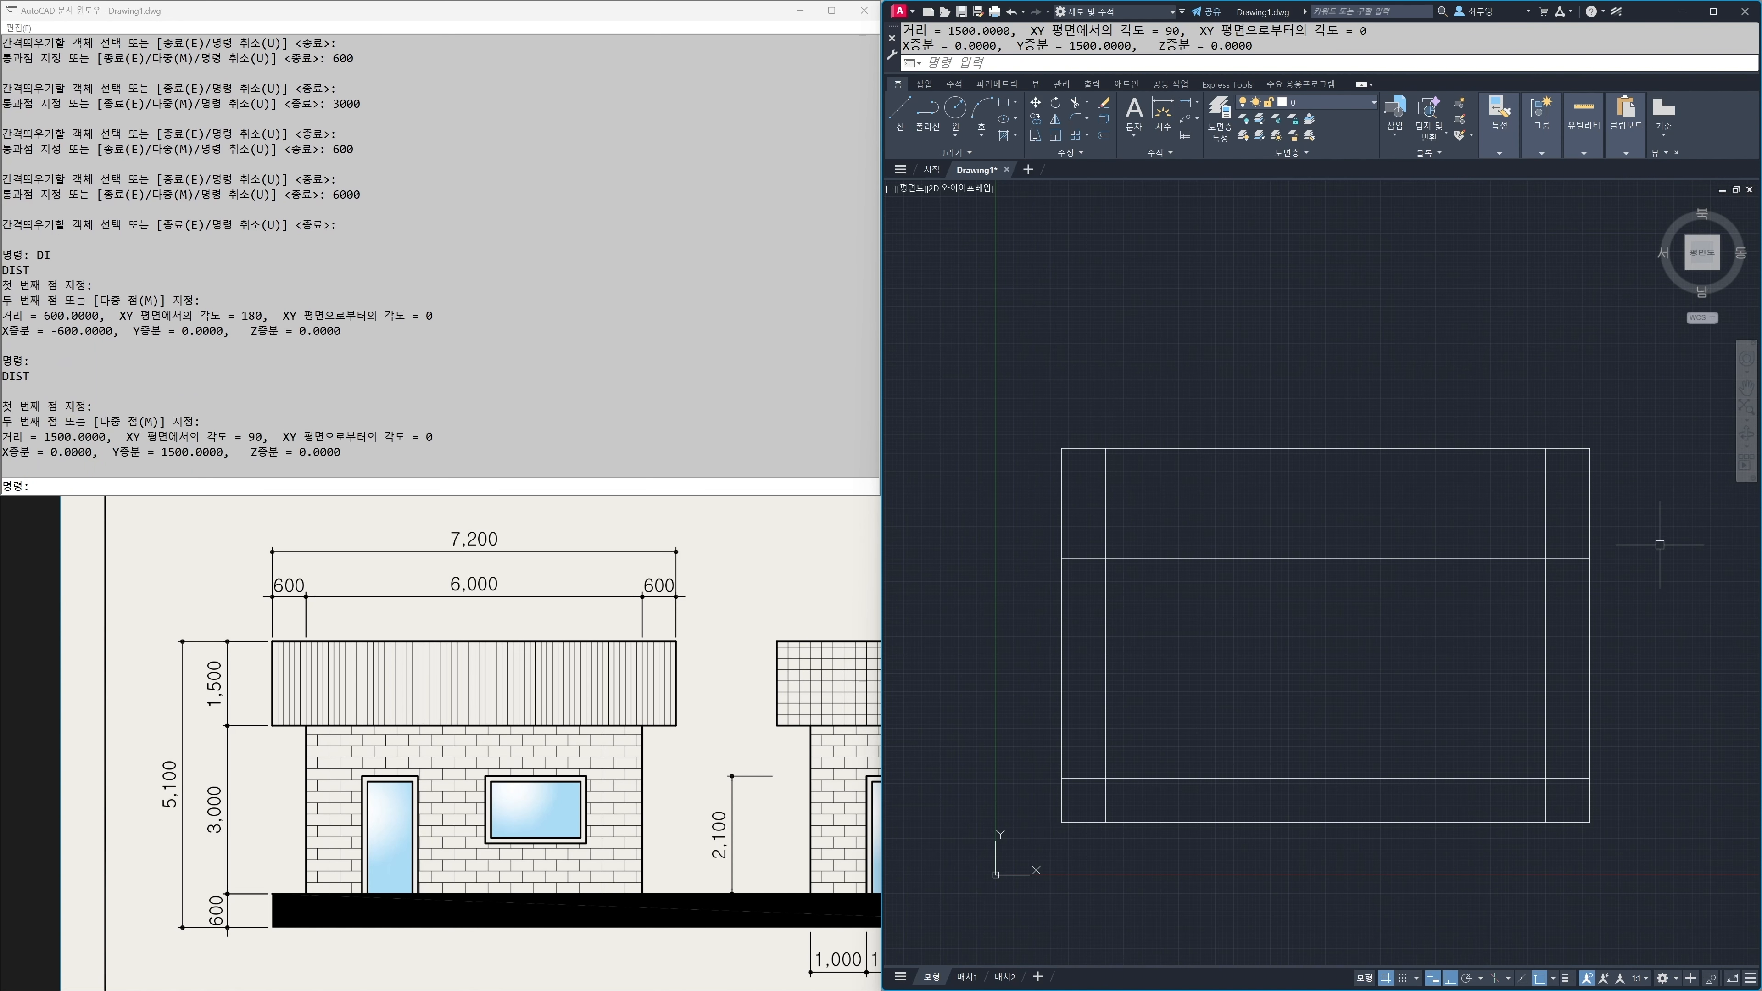
Step: Turn off dynamic input and trim both wall lines out of the roof band, using all objects as cutting edges
key("F12")
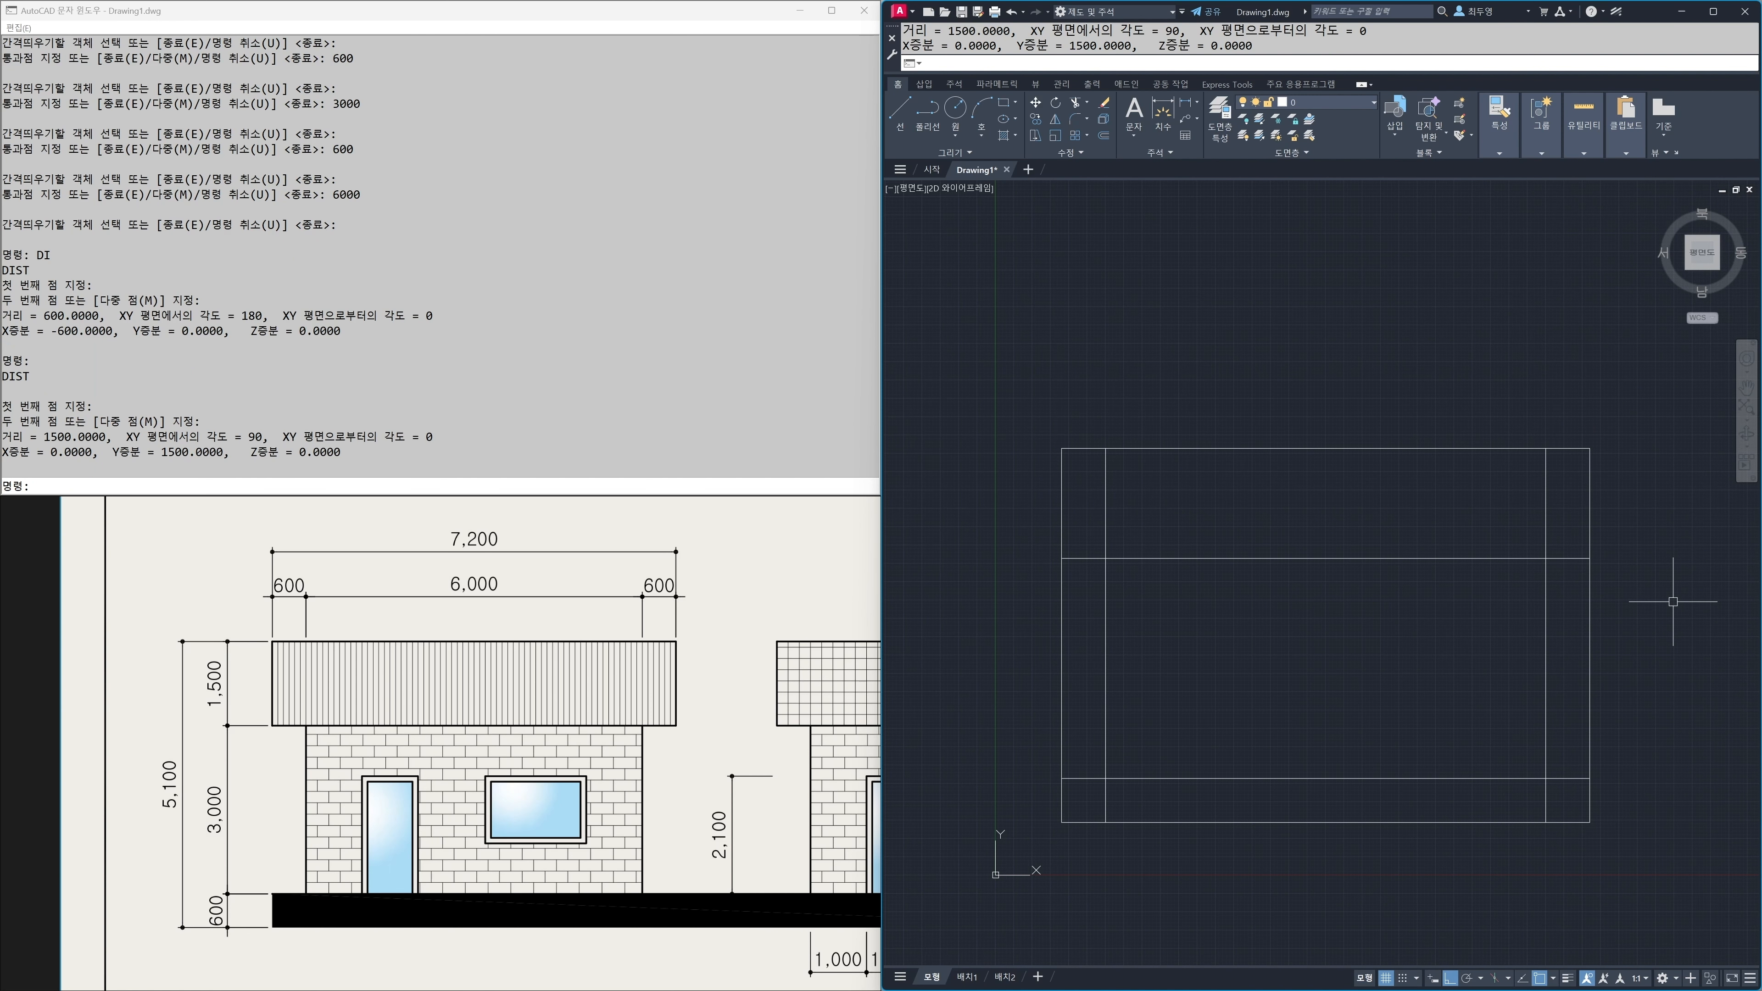
type("tr")
key("Return")
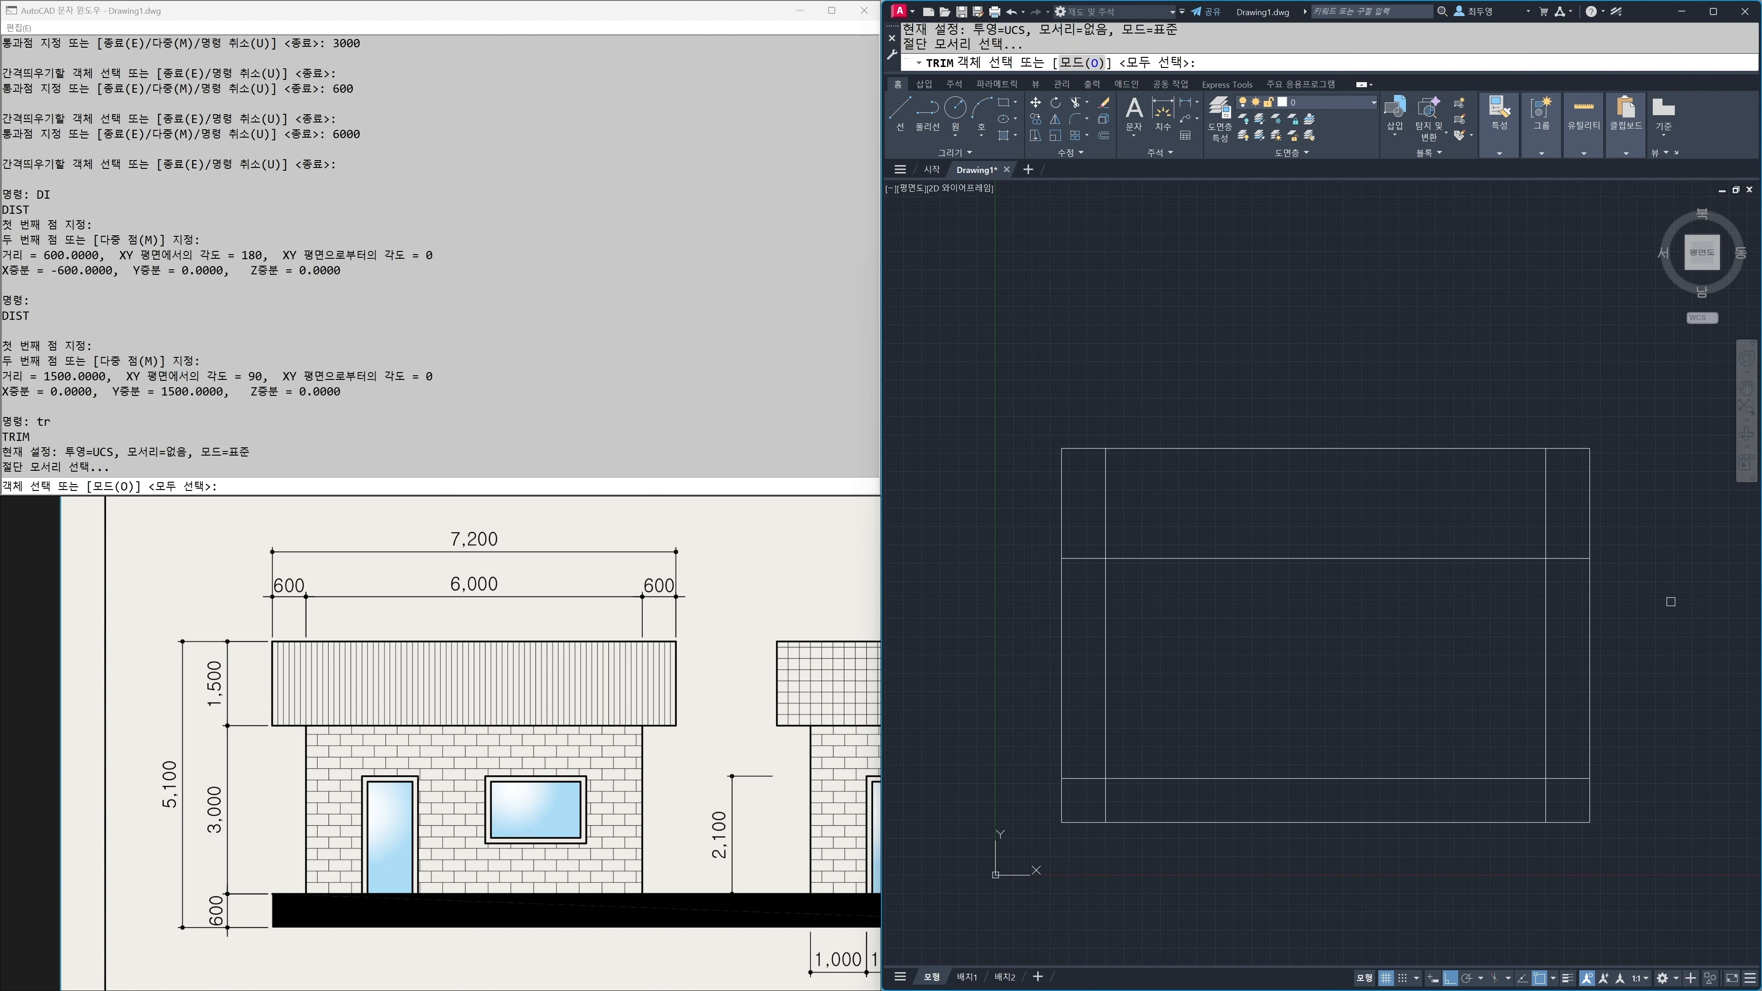
key("Return")
left_click(1564, 520)
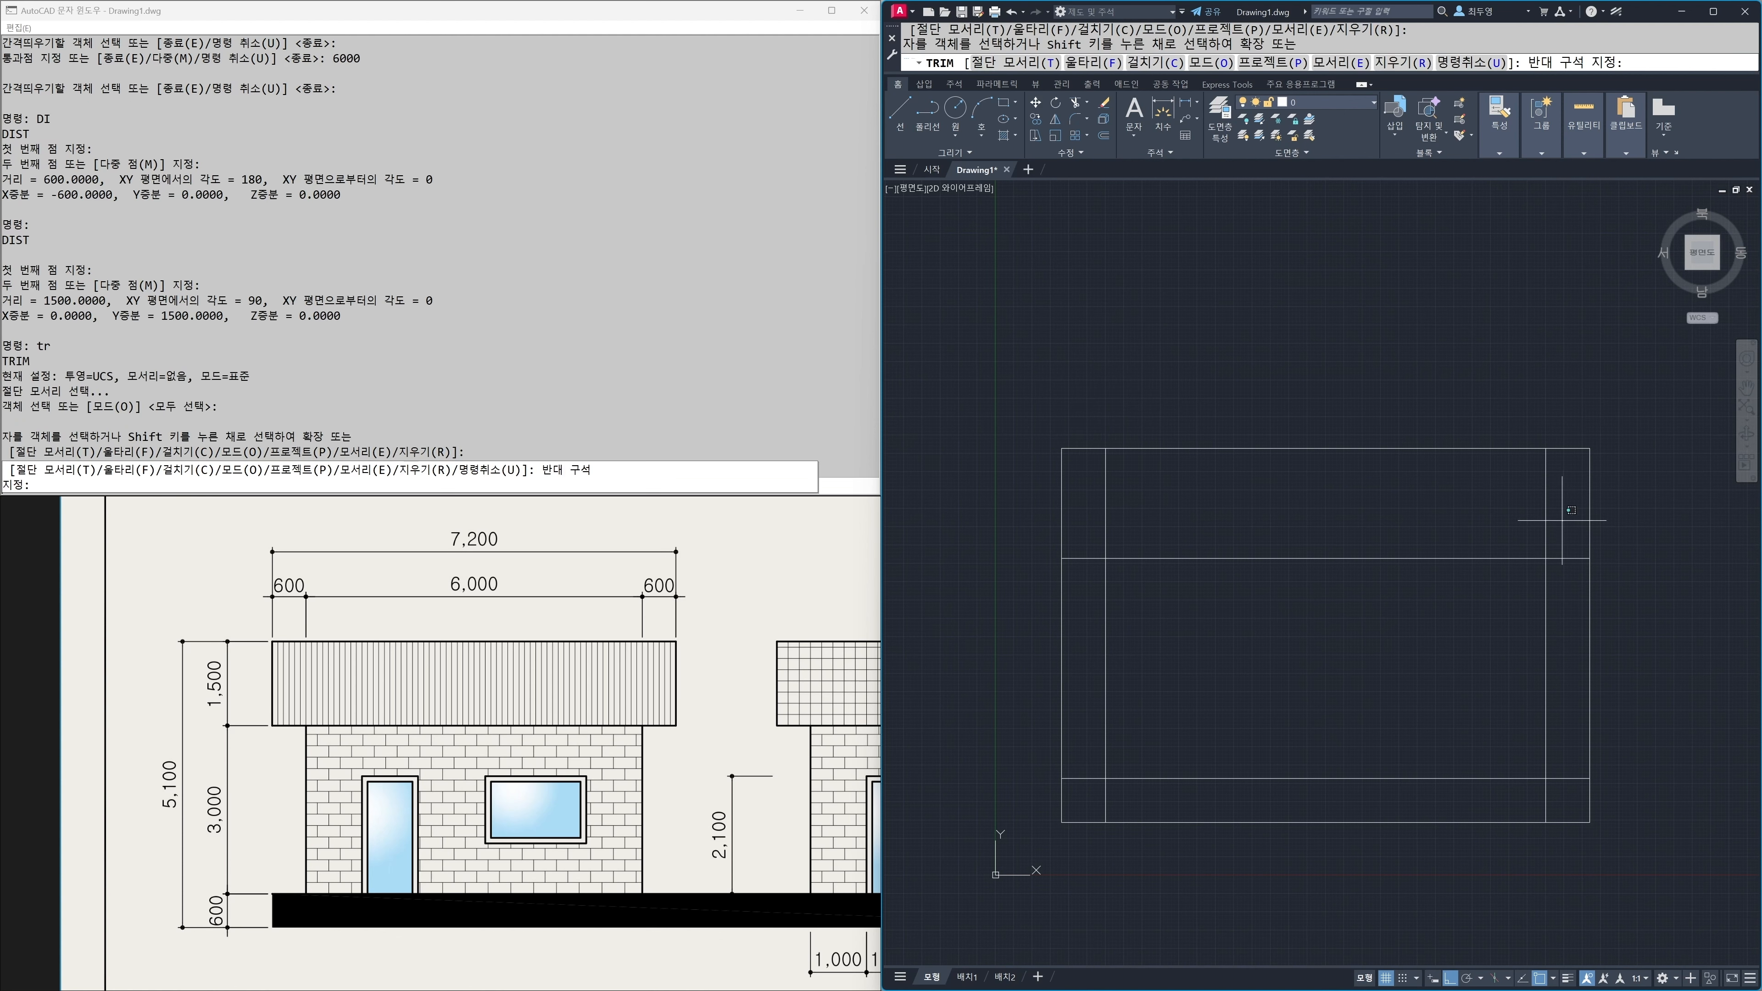
left_click(1056, 504)
Step: Trim the outer side edges between roof and base, and the wall lines inside the base band
left_click(994, 591)
left_click(1075, 636)
left_click(1564, 802)
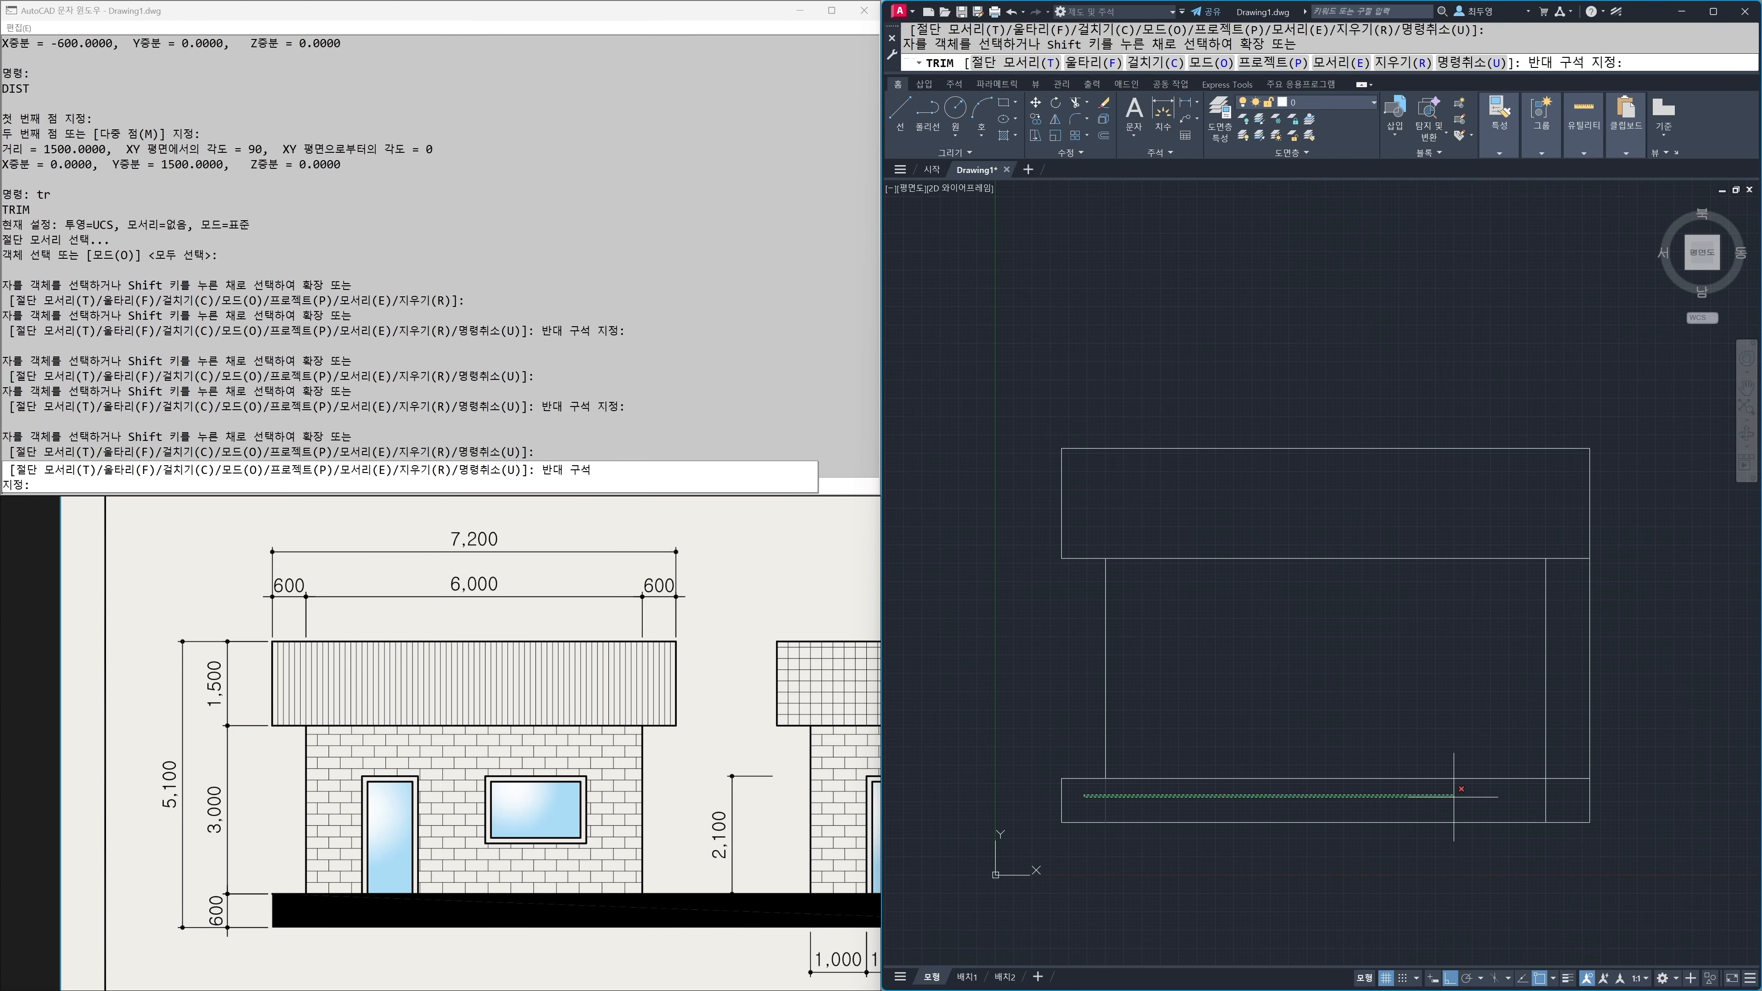
left_click(1082, 795)
left_click(1618, 734)
left_click(1570, 678)
key("Return")
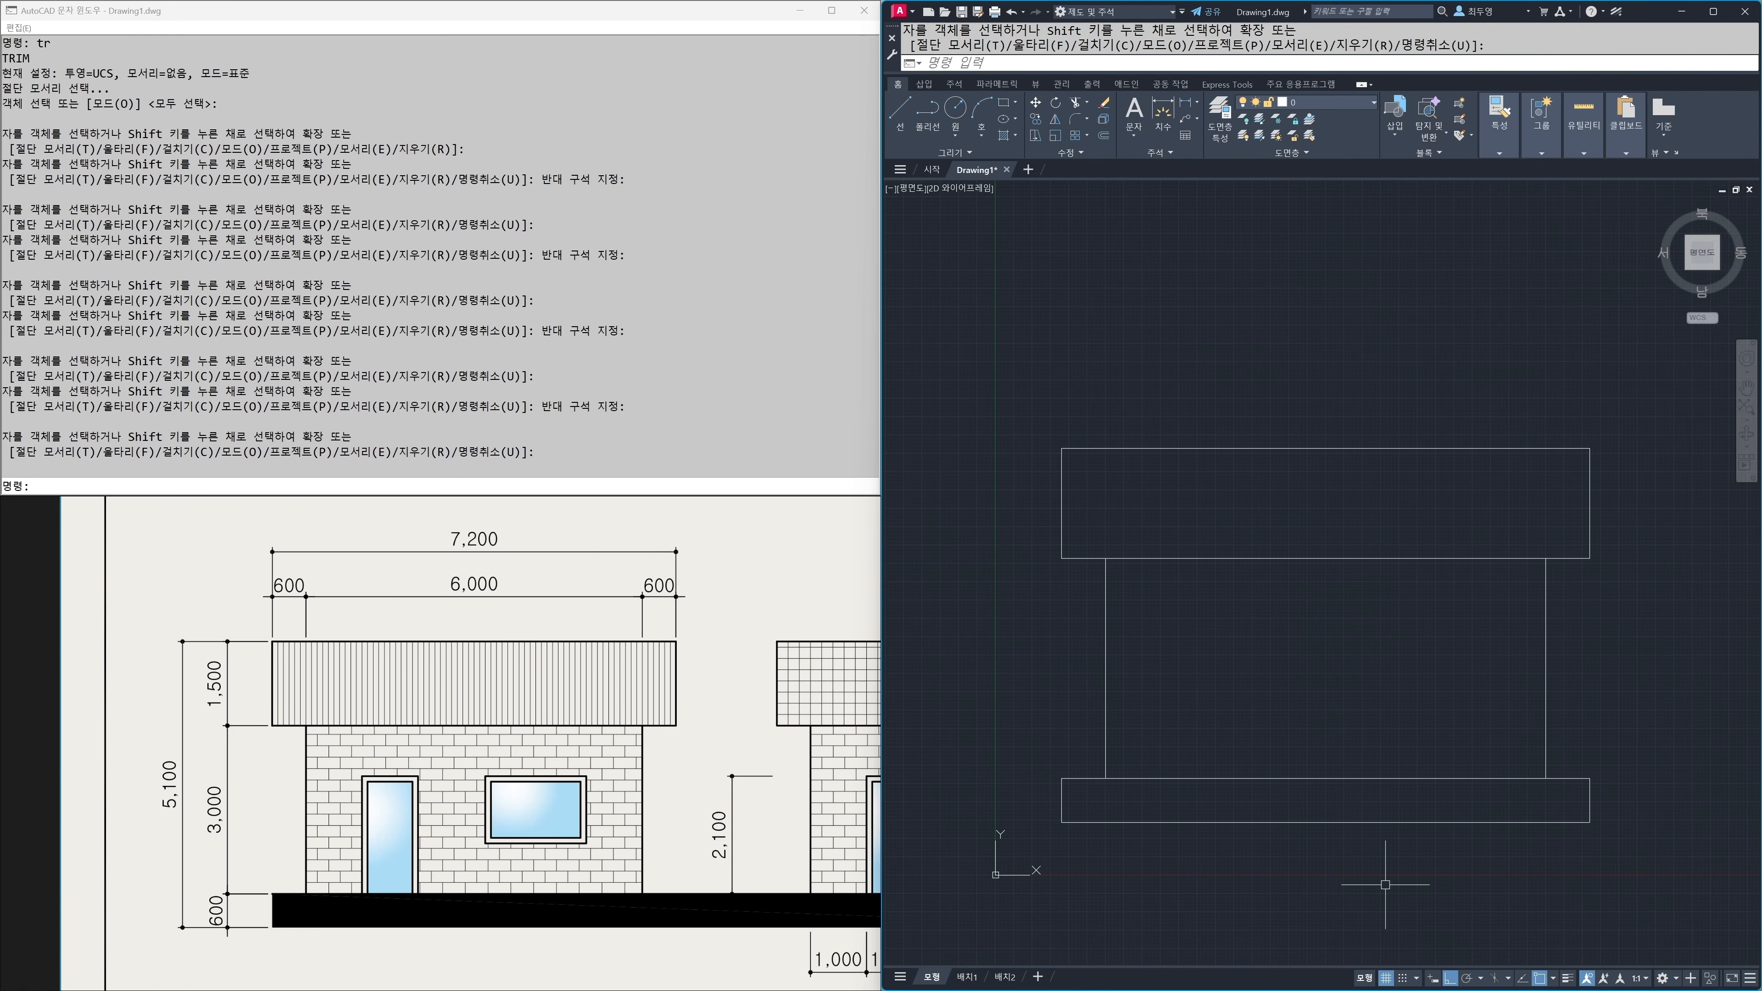
Step: With dynamic input and ortho on, offset the left wall line 1000 to the right for the door's left side
left_click_drag(712, 794, 184, 708)
left_click(1244, 875)
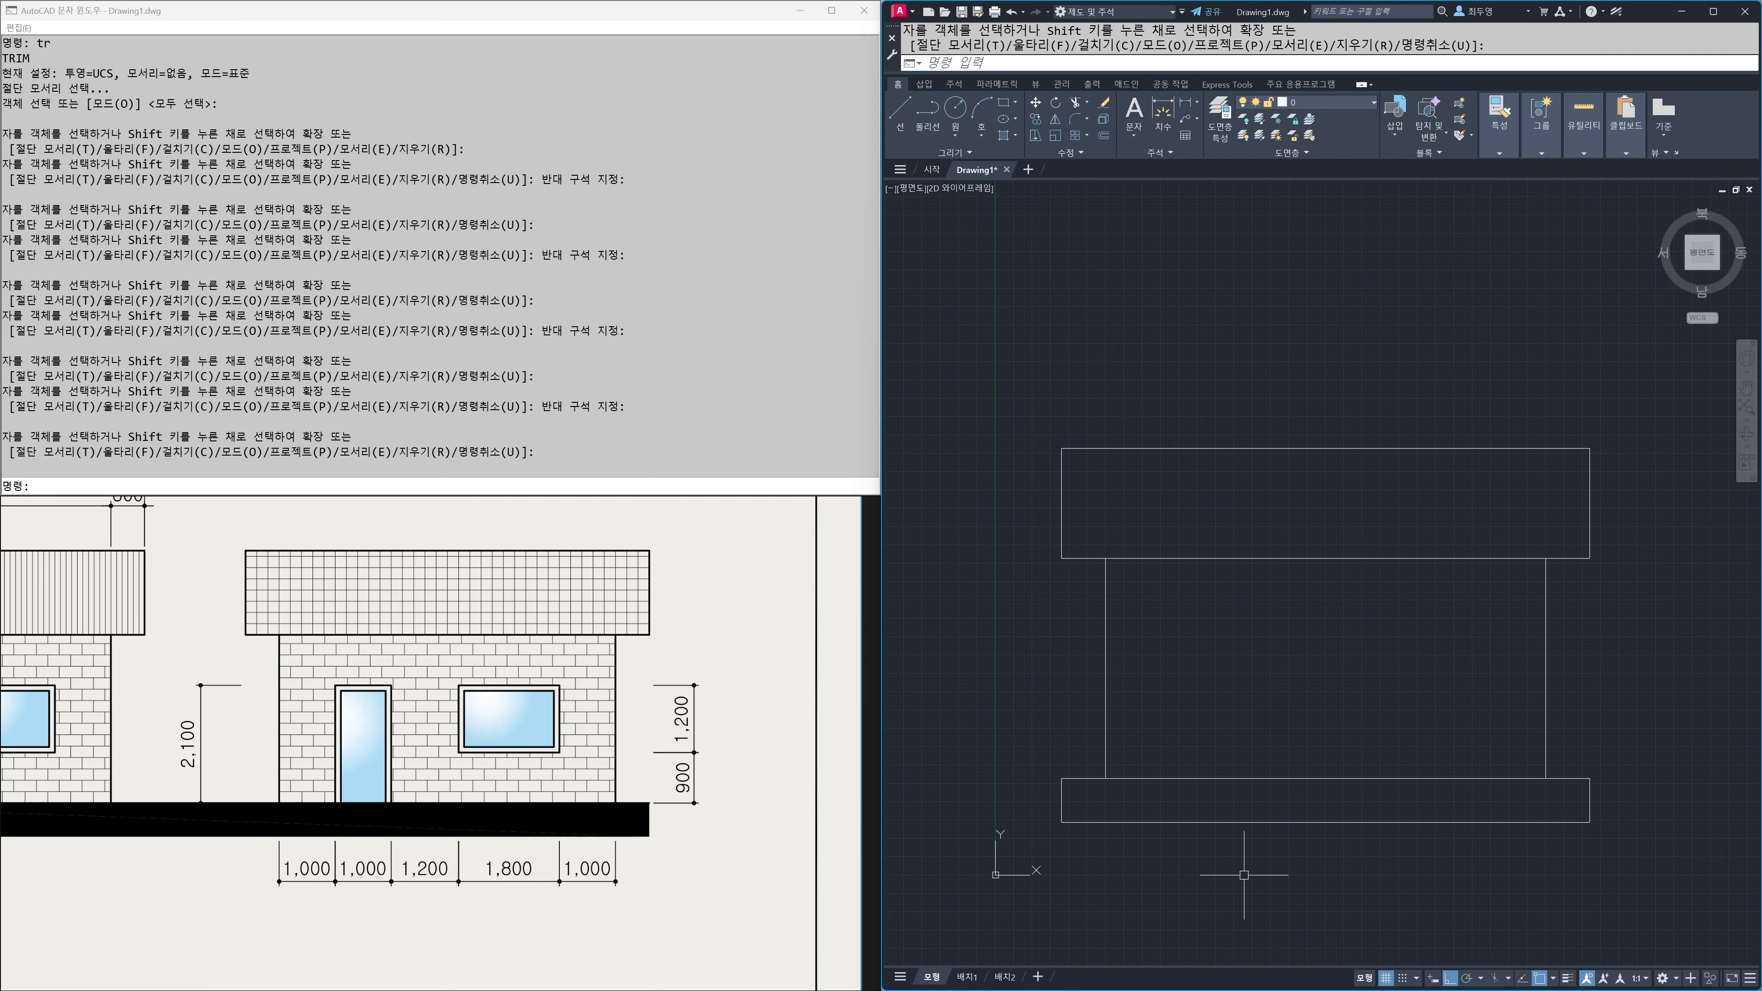
type("o")
key("Return")
key("F8")
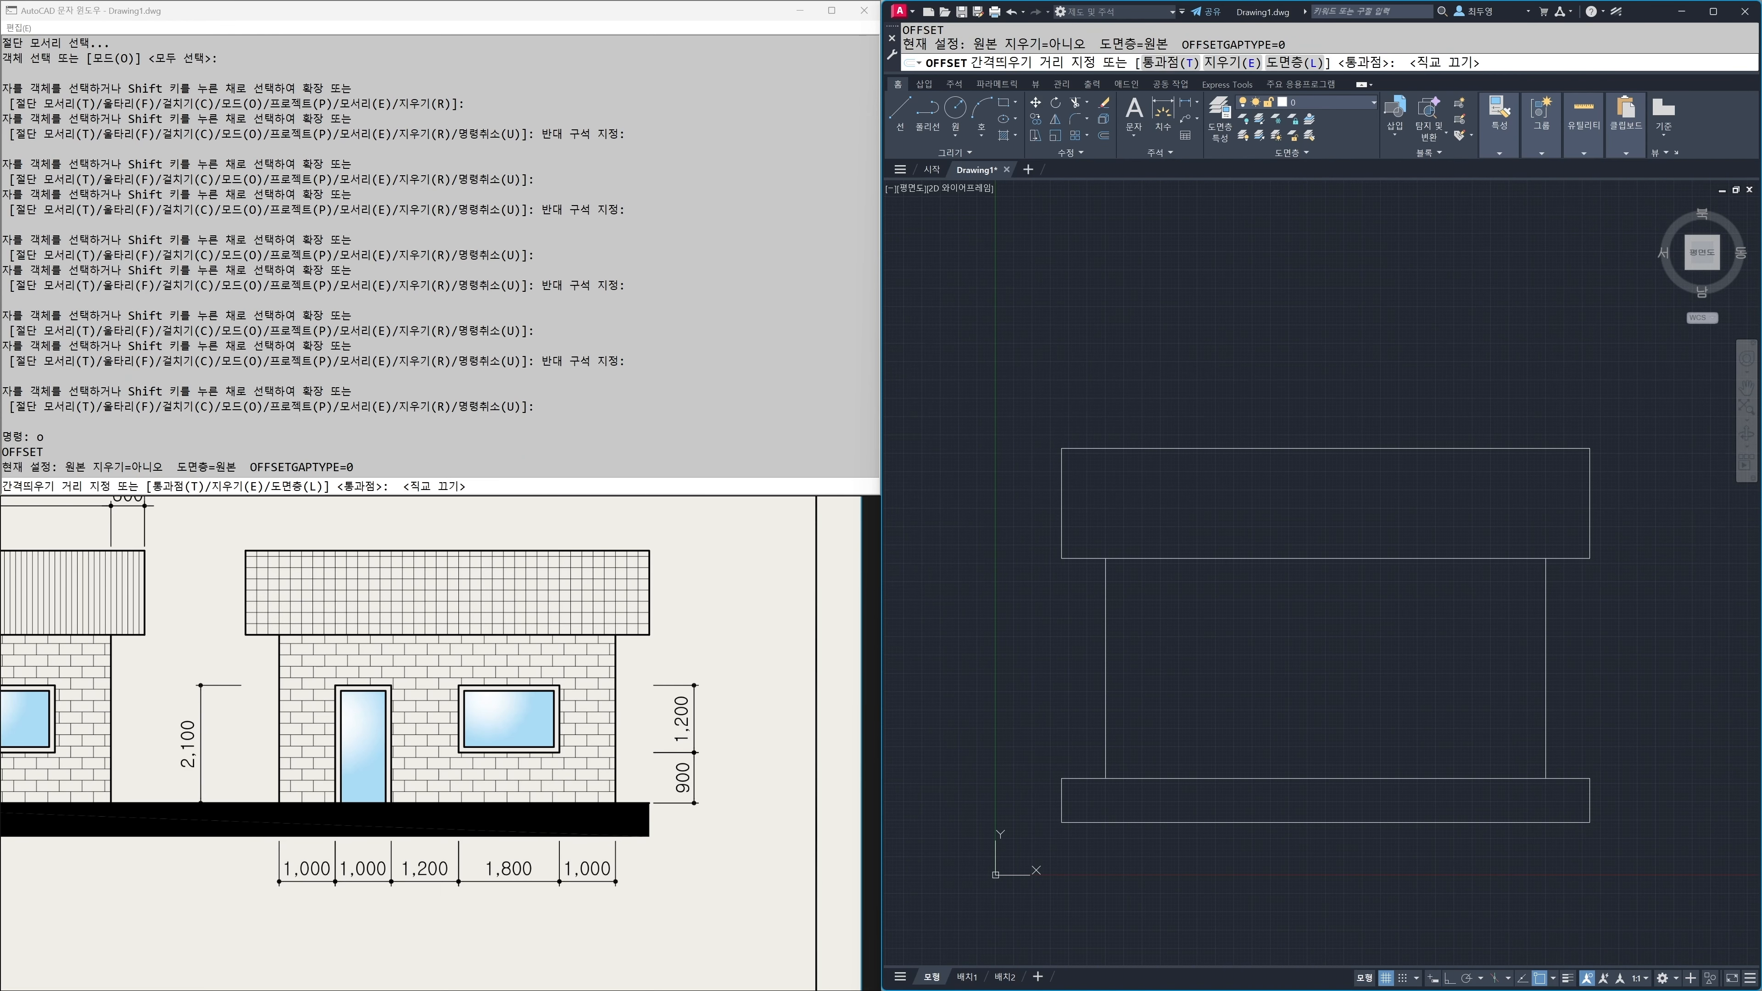
key("F12")
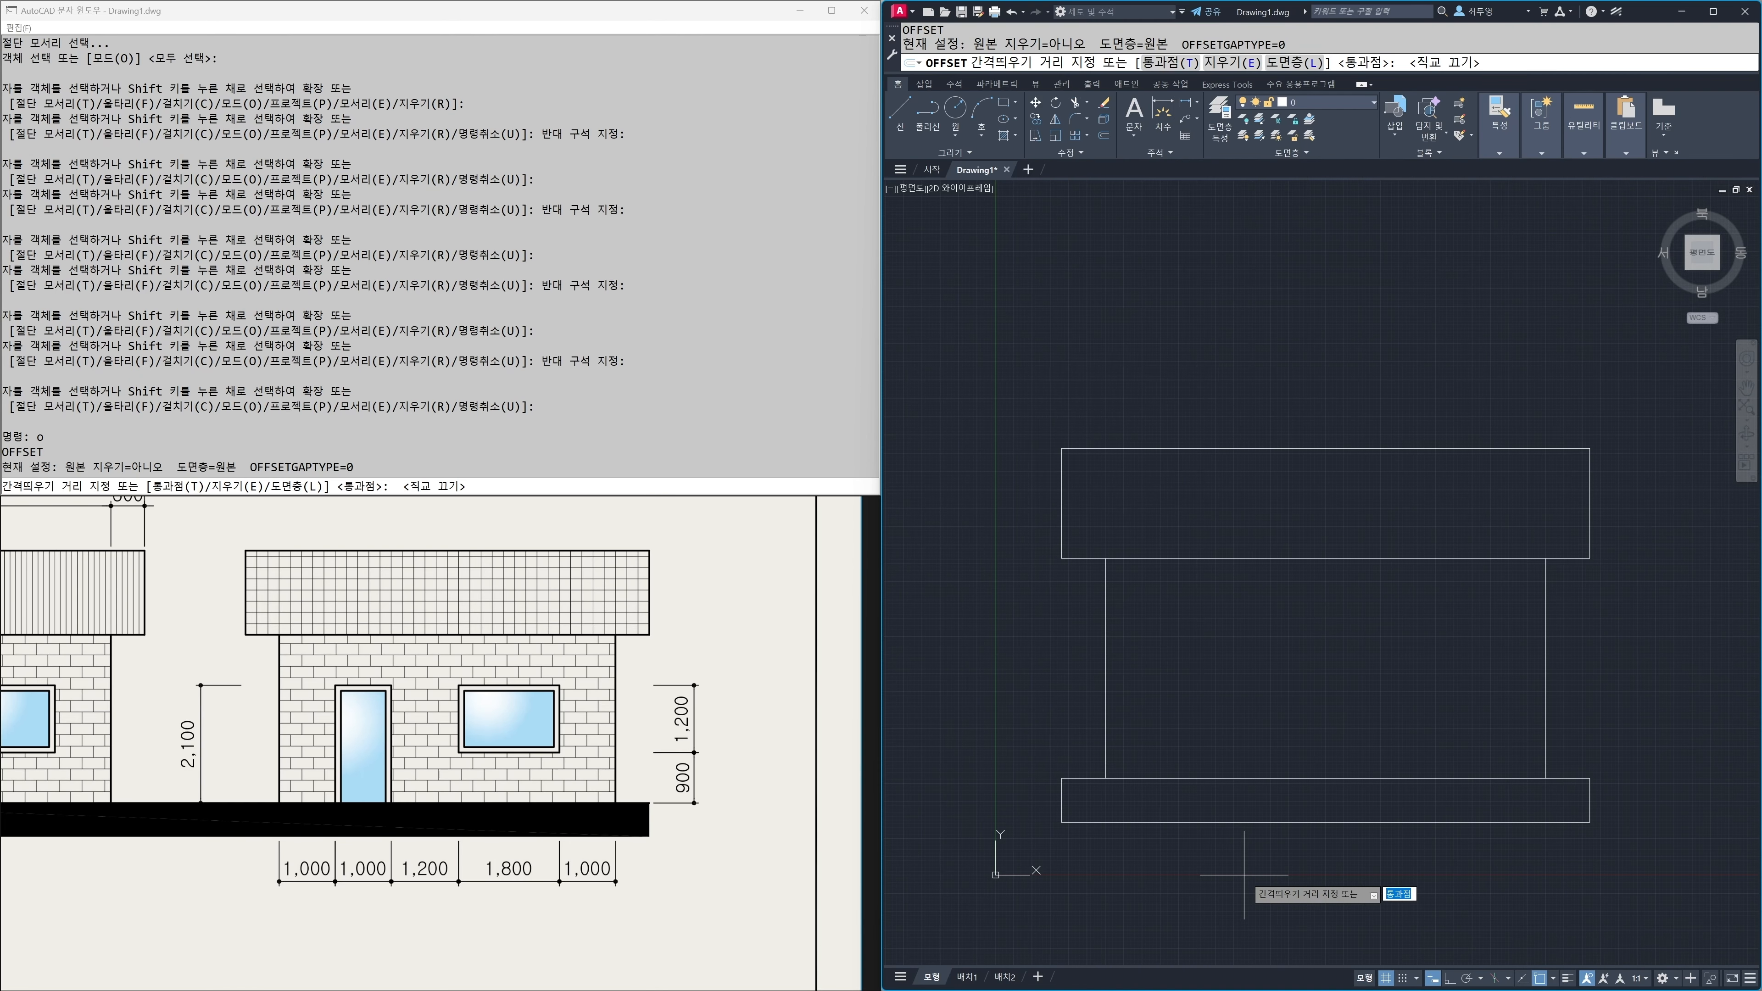
key("Return")
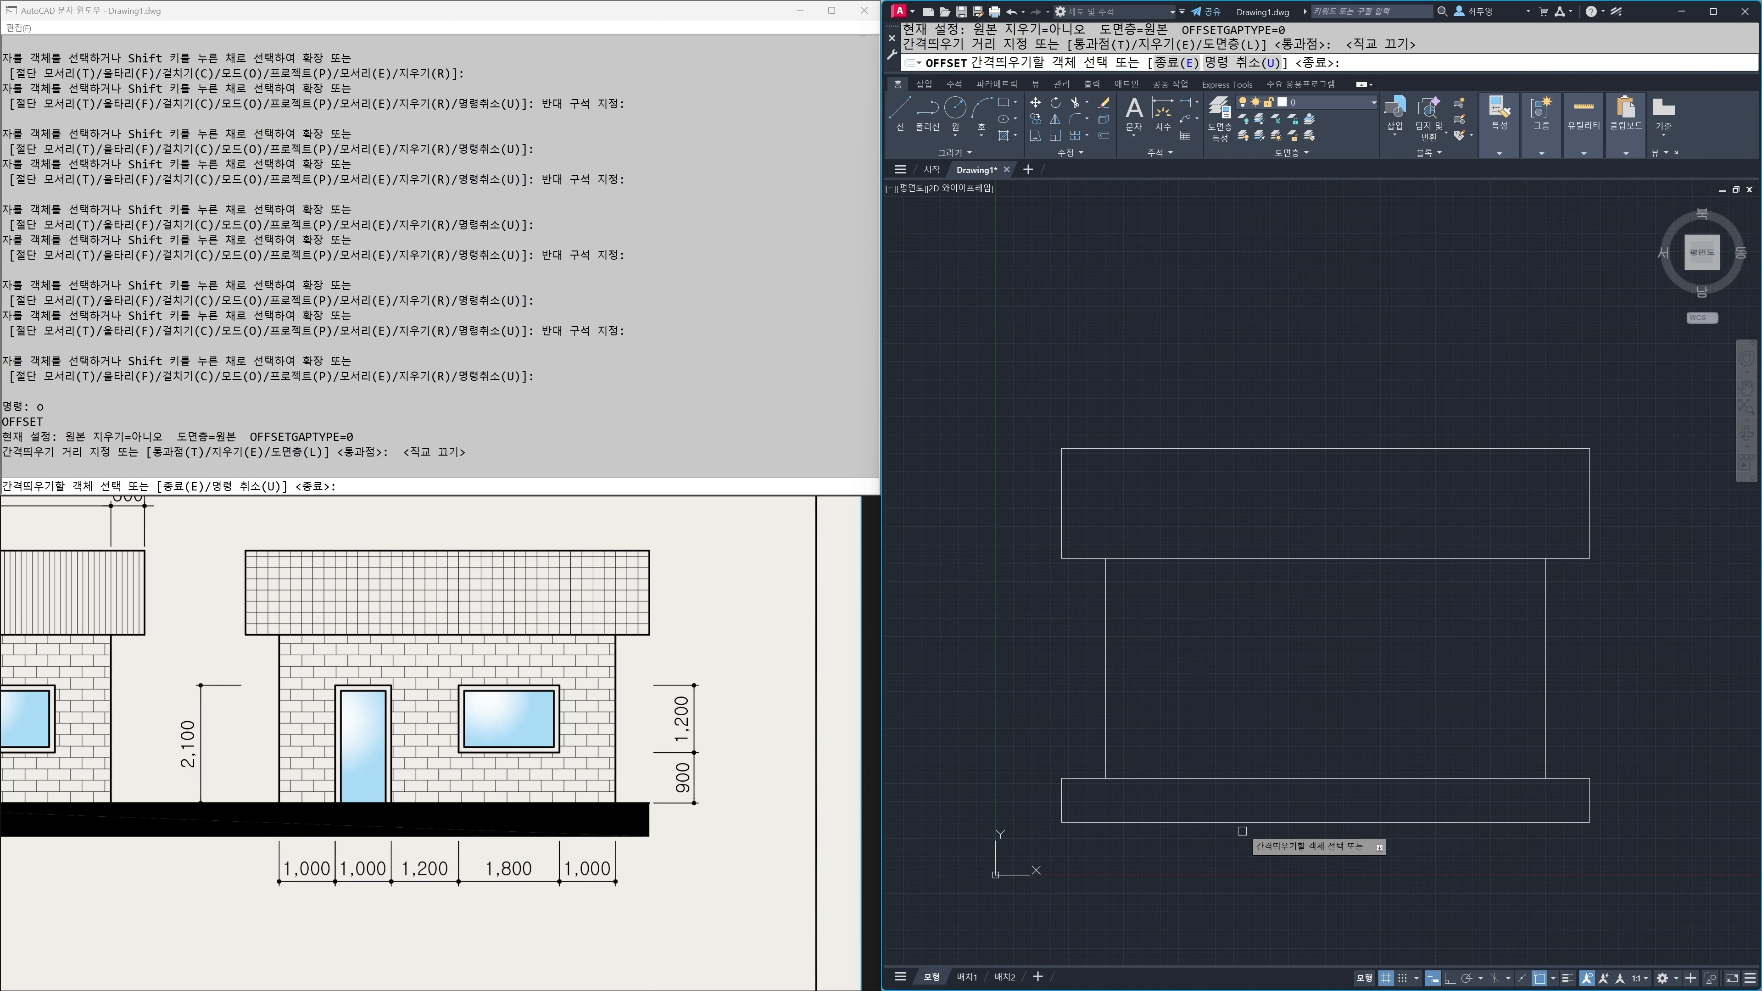
key("F8")
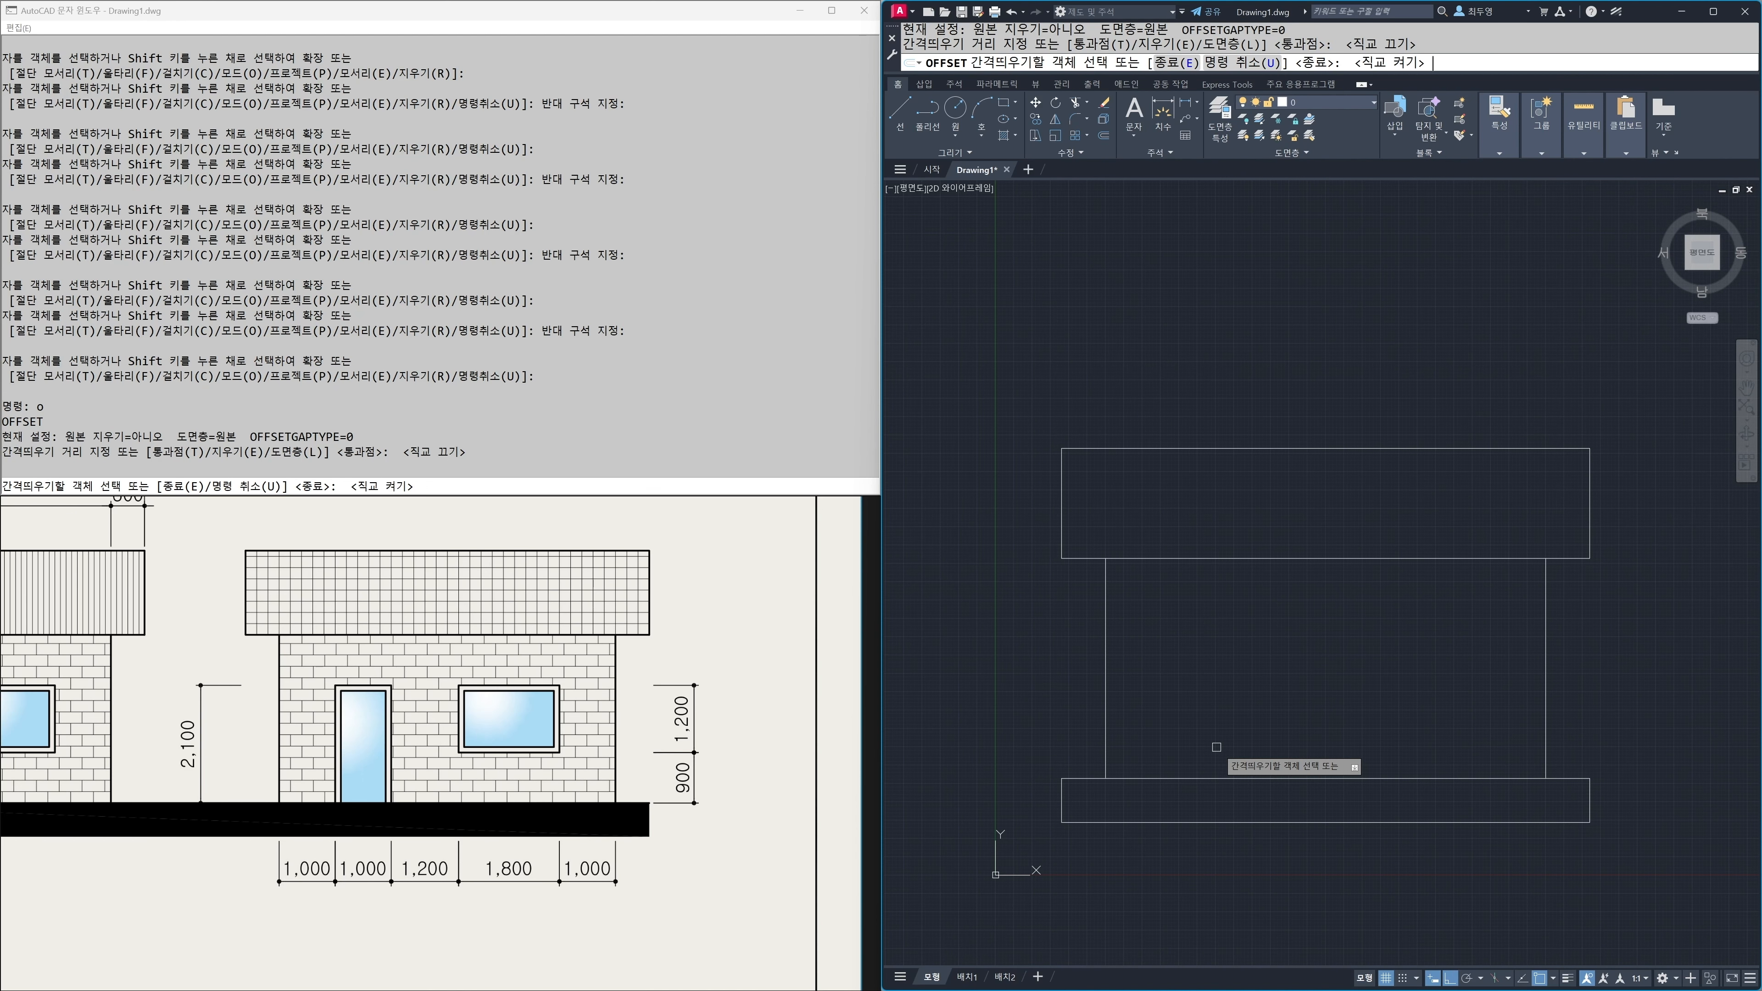
left_click(1107, 727)
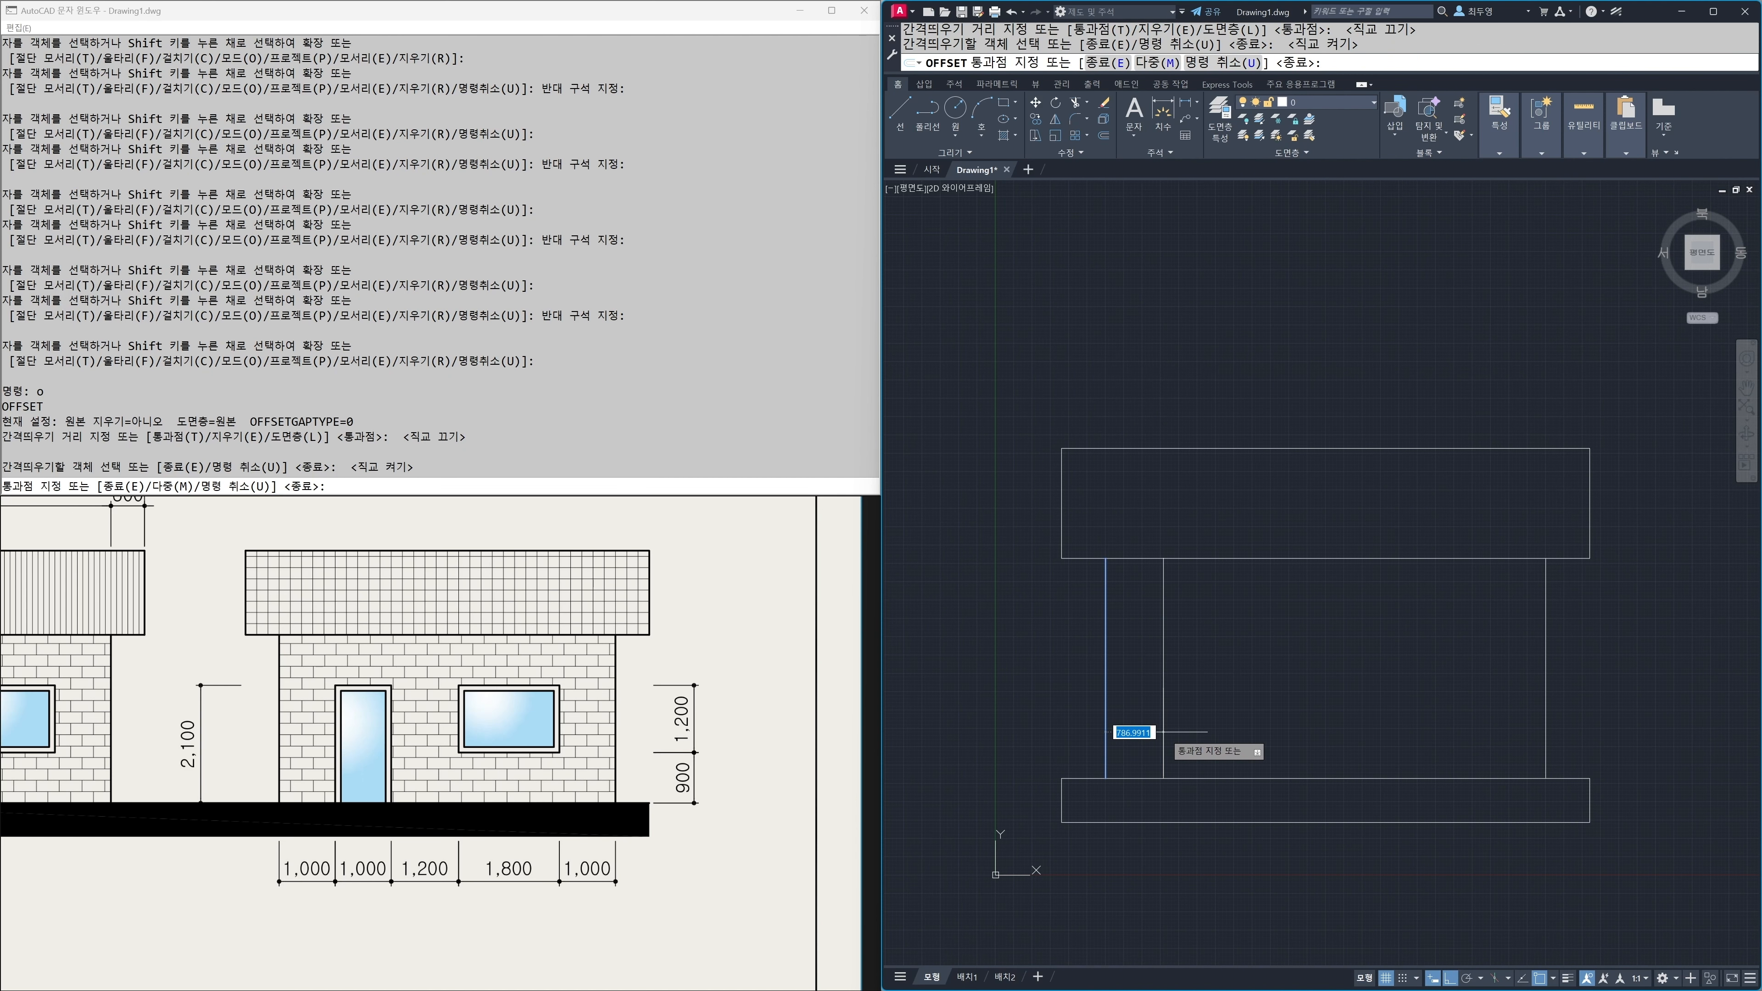
type("1000")
key("Return")
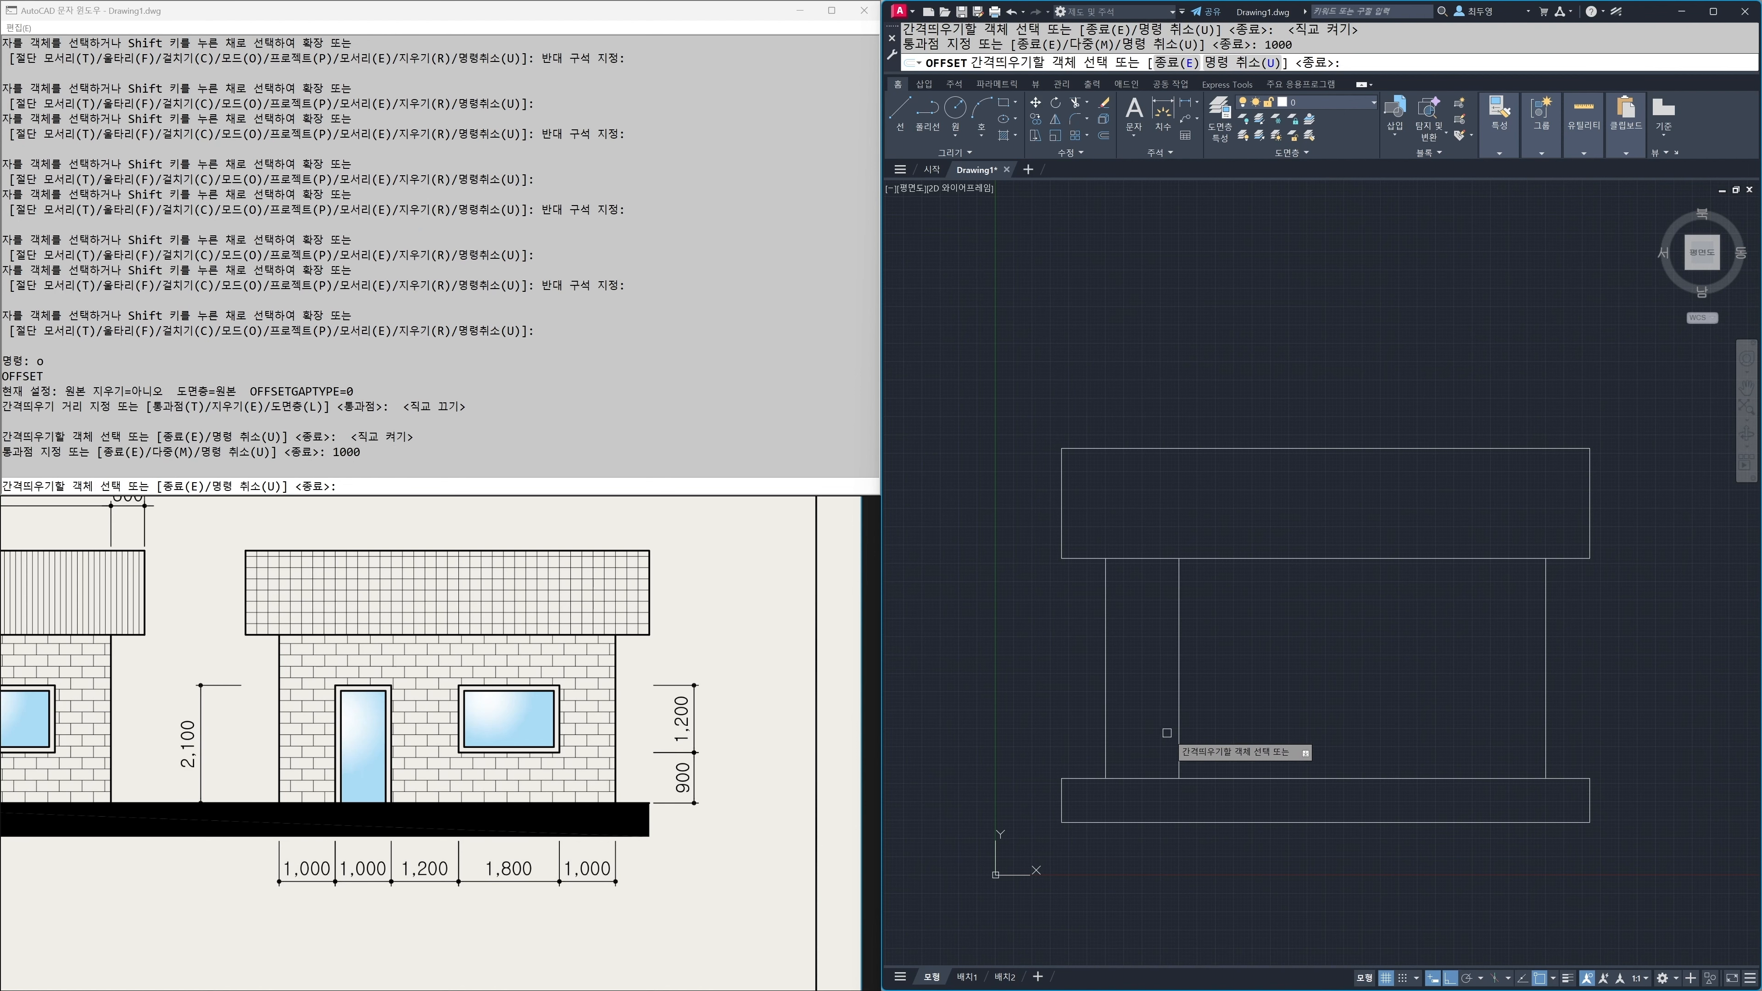
Step: Offset successive vertical lines to the right from the door's left side by 1000, 1200 and 1800 for the door's right side and window sides
left_click(1179, 736)
type("1000")
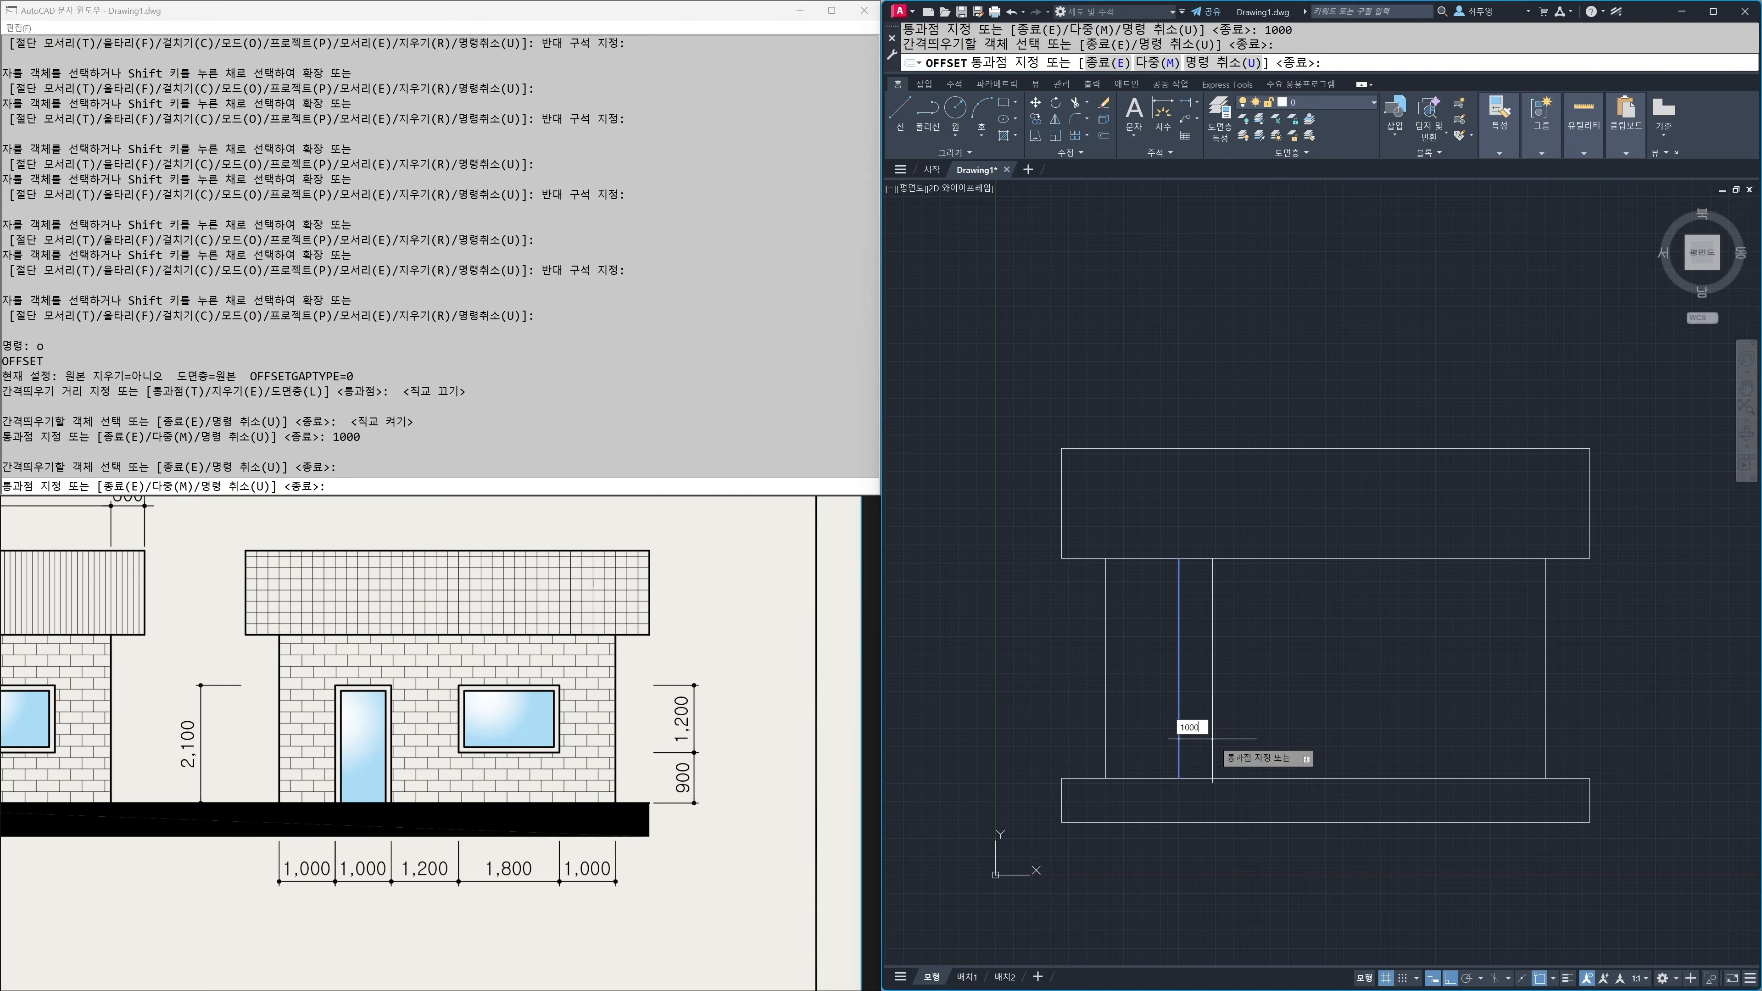
key("Return")
left_click(1252, 743)
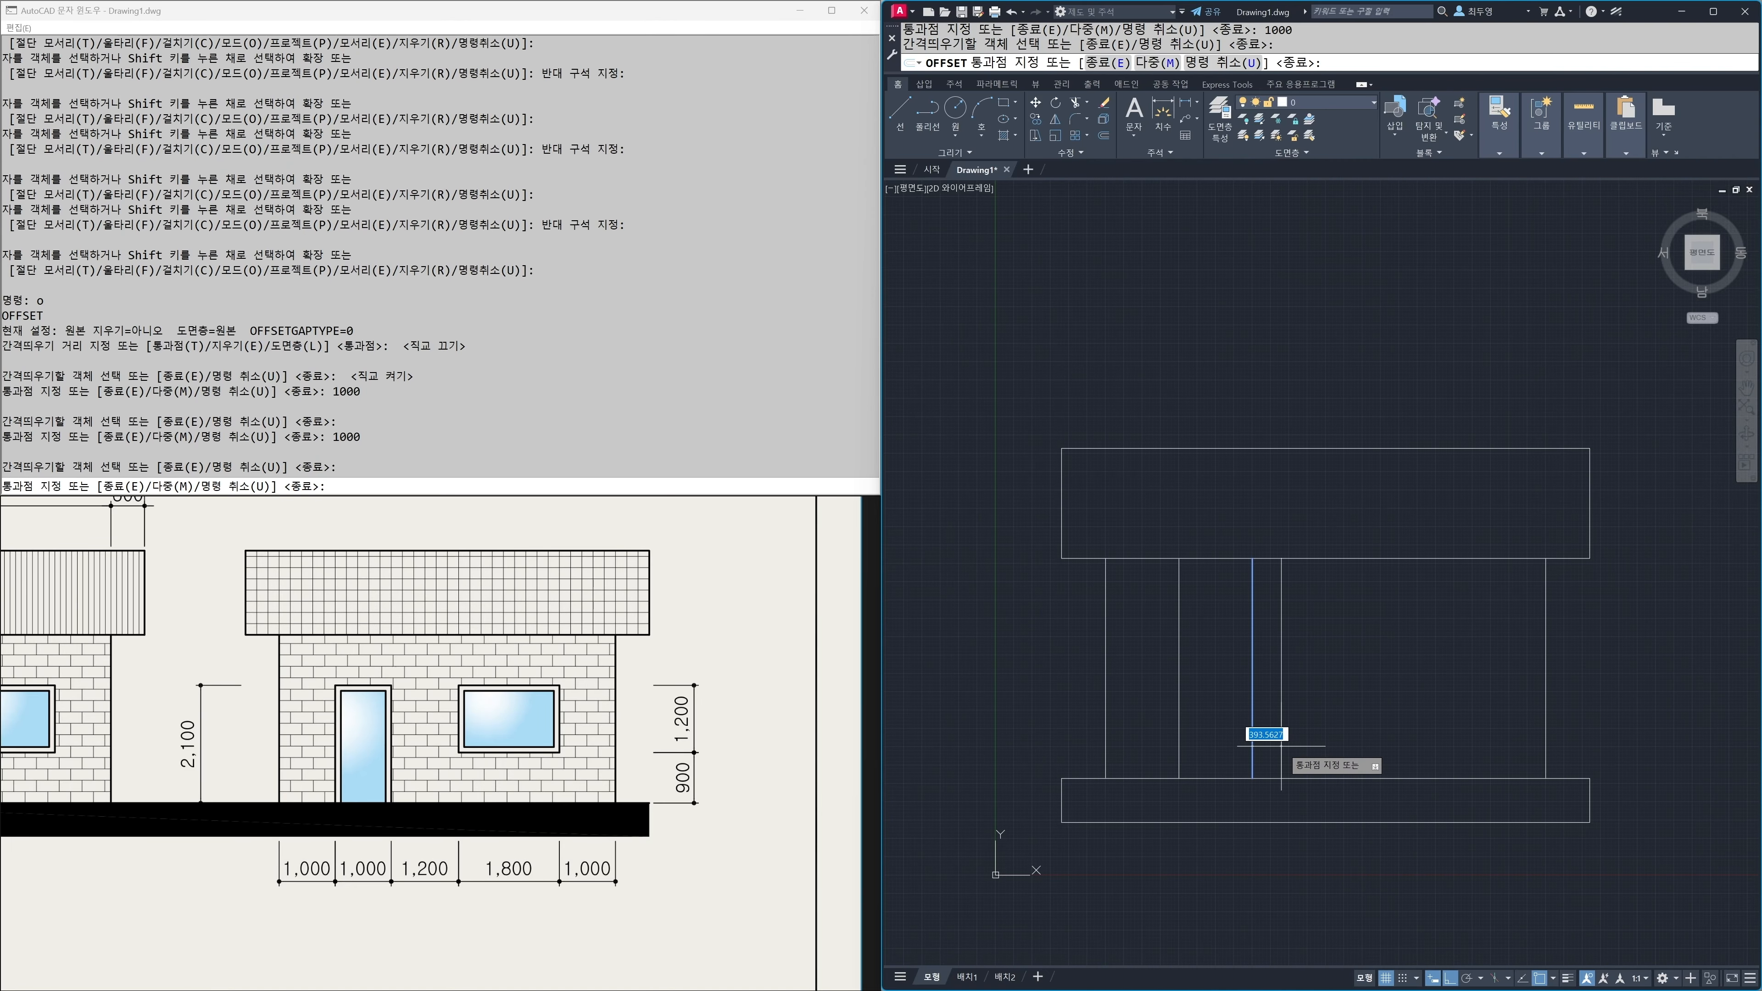
type("1200")
key("Return")
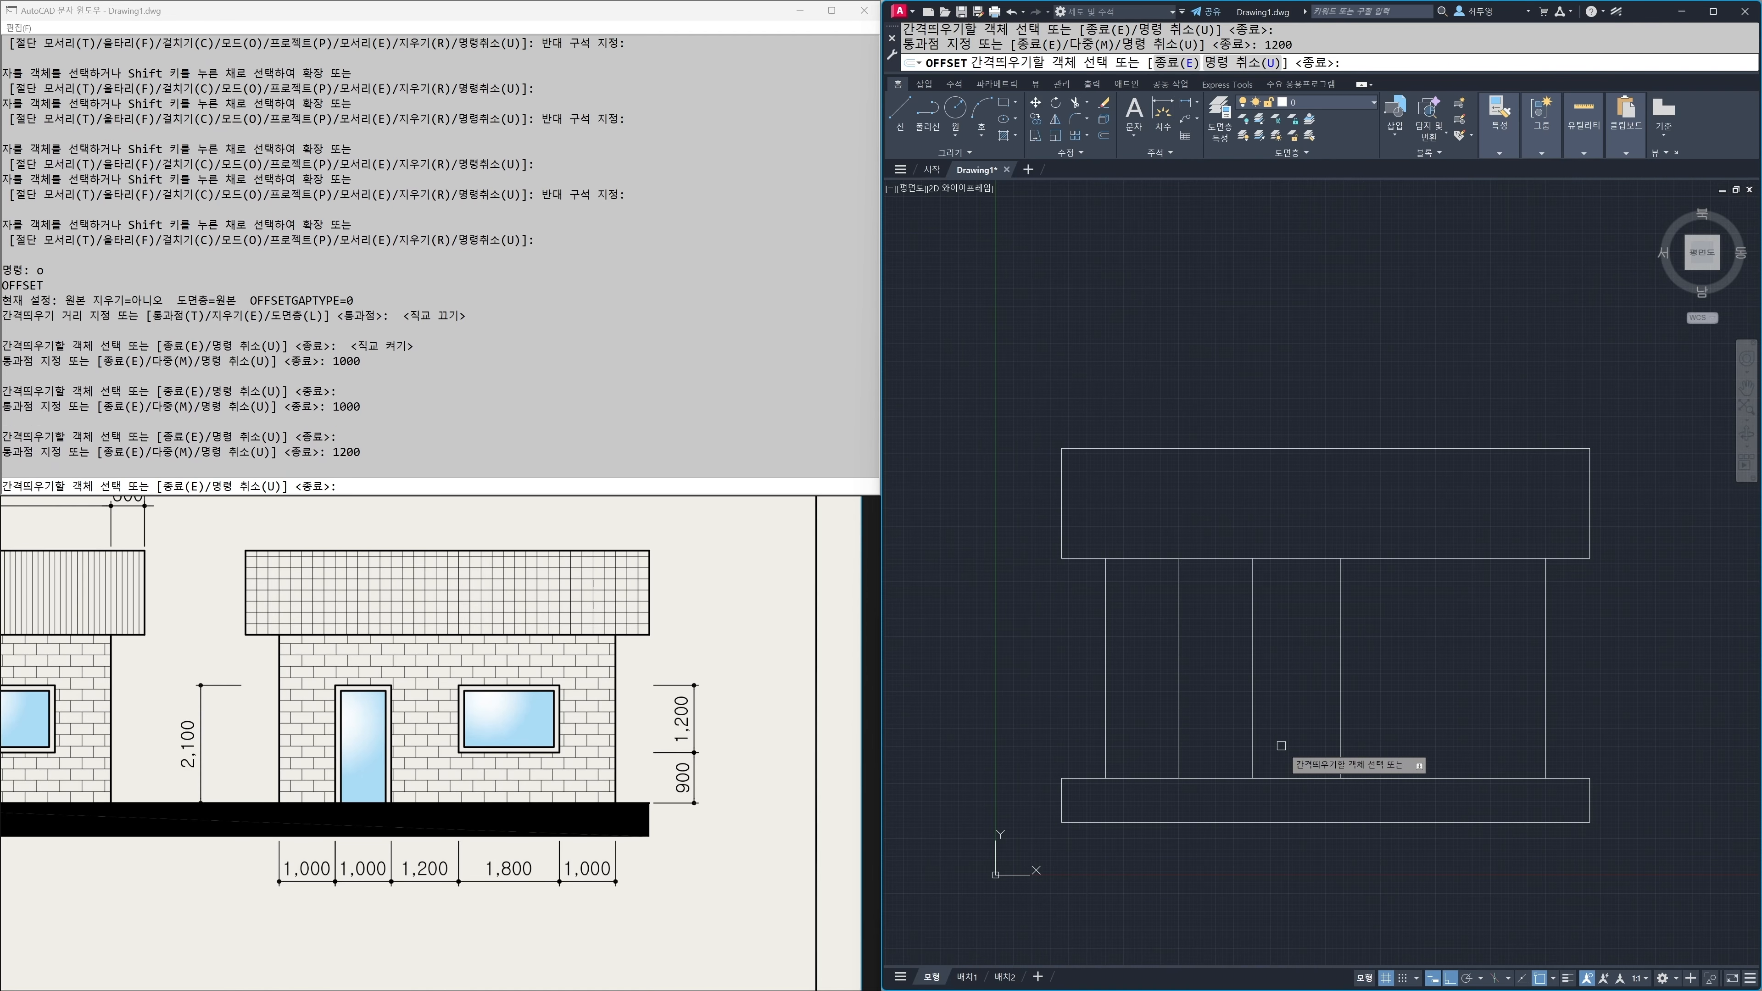
left_click(1343, 746)
type("18")
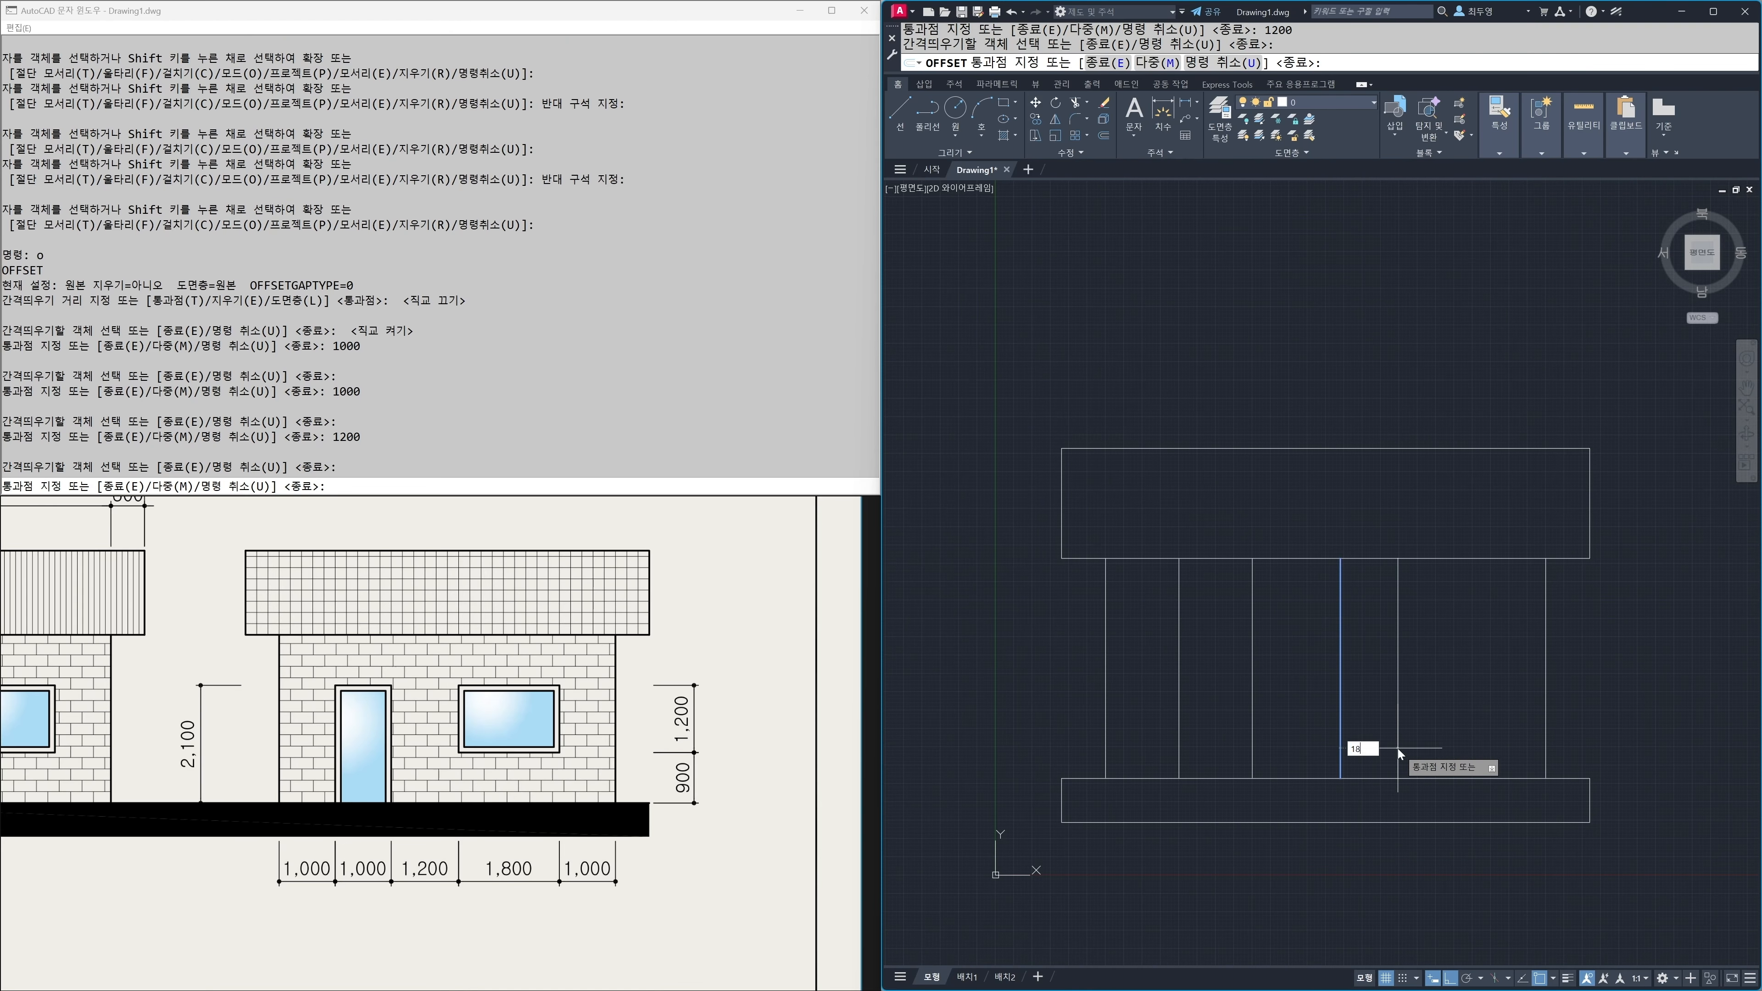
type("00")
key("Return")
Step: Offset the base's top edge 2100 upward for the door and window heads, and that line 1200 downward for the window sill
left_click(1503, 779)
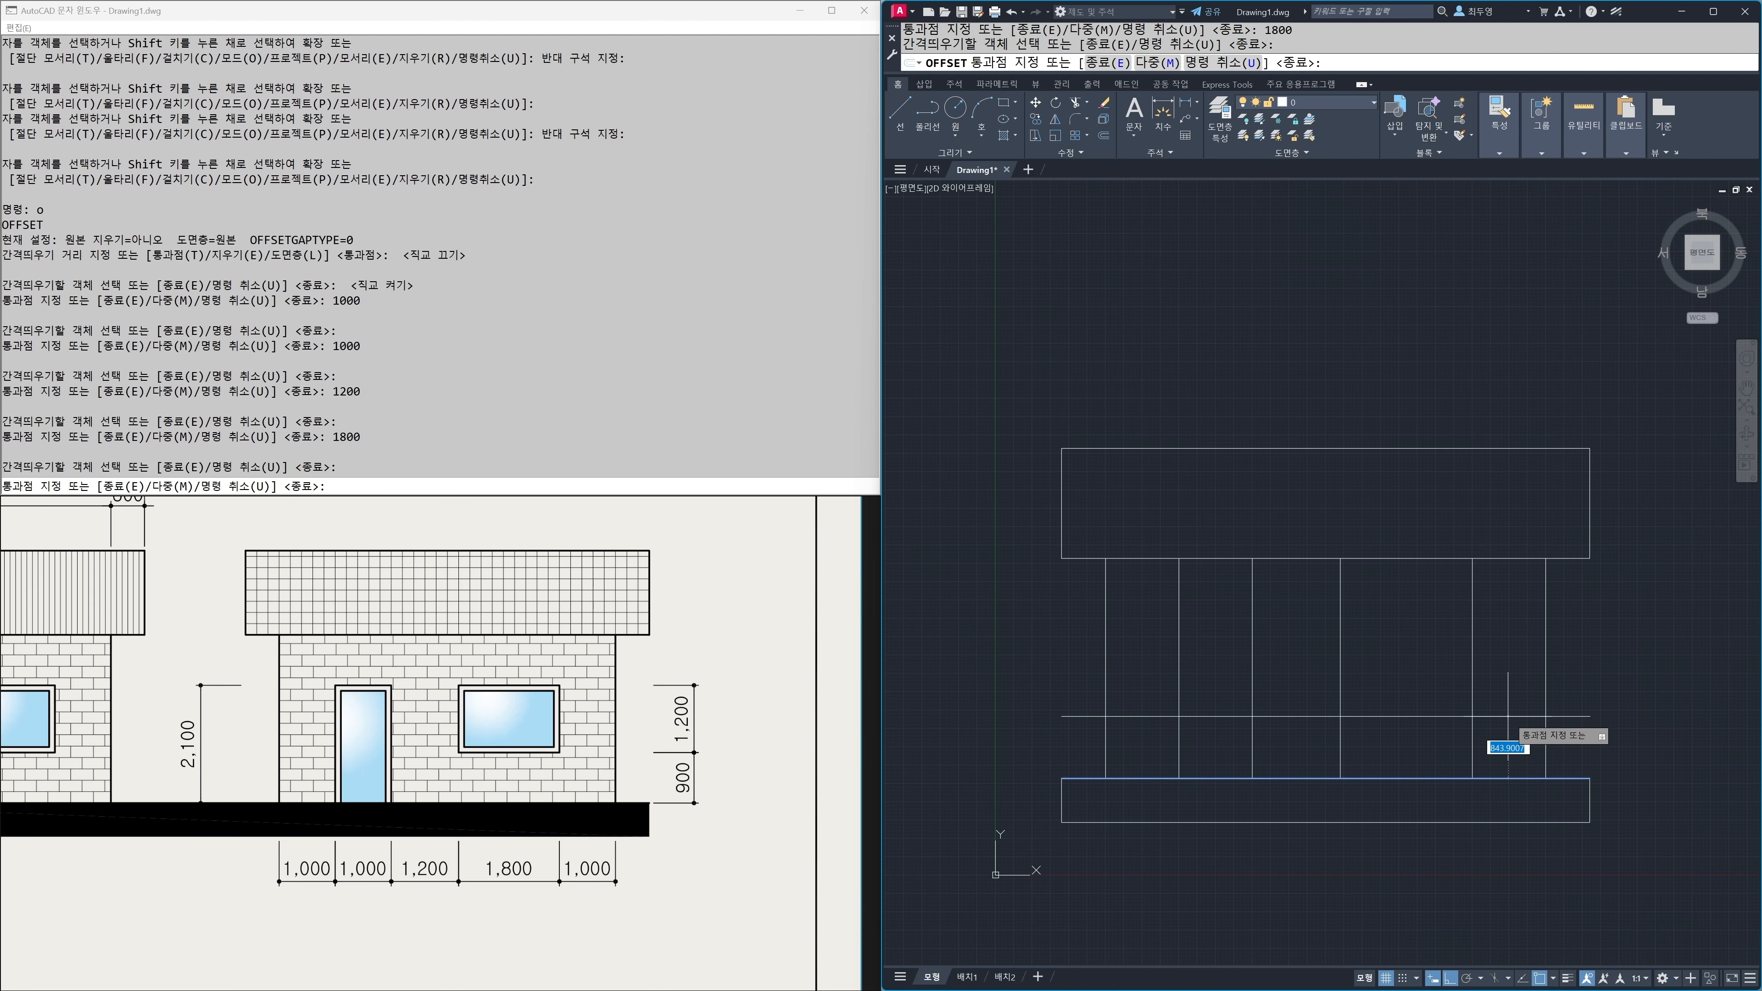
type("2100")
key("Return")
left_click(1516, 624)
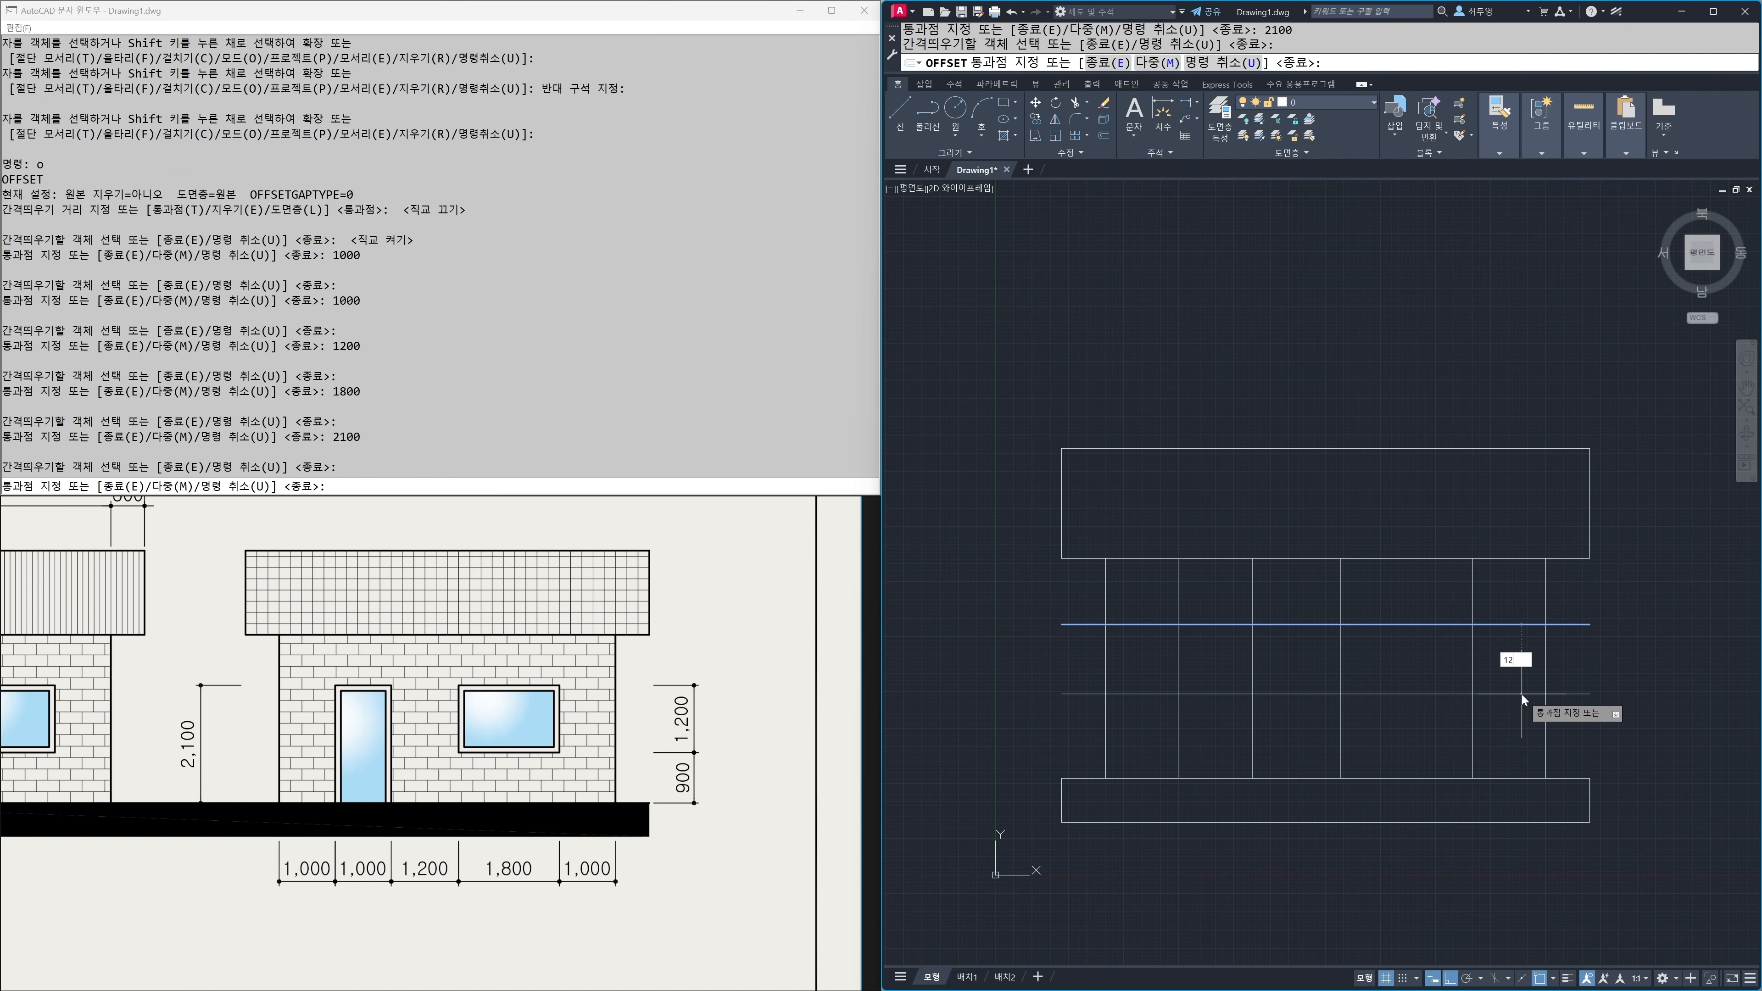
key("Return")
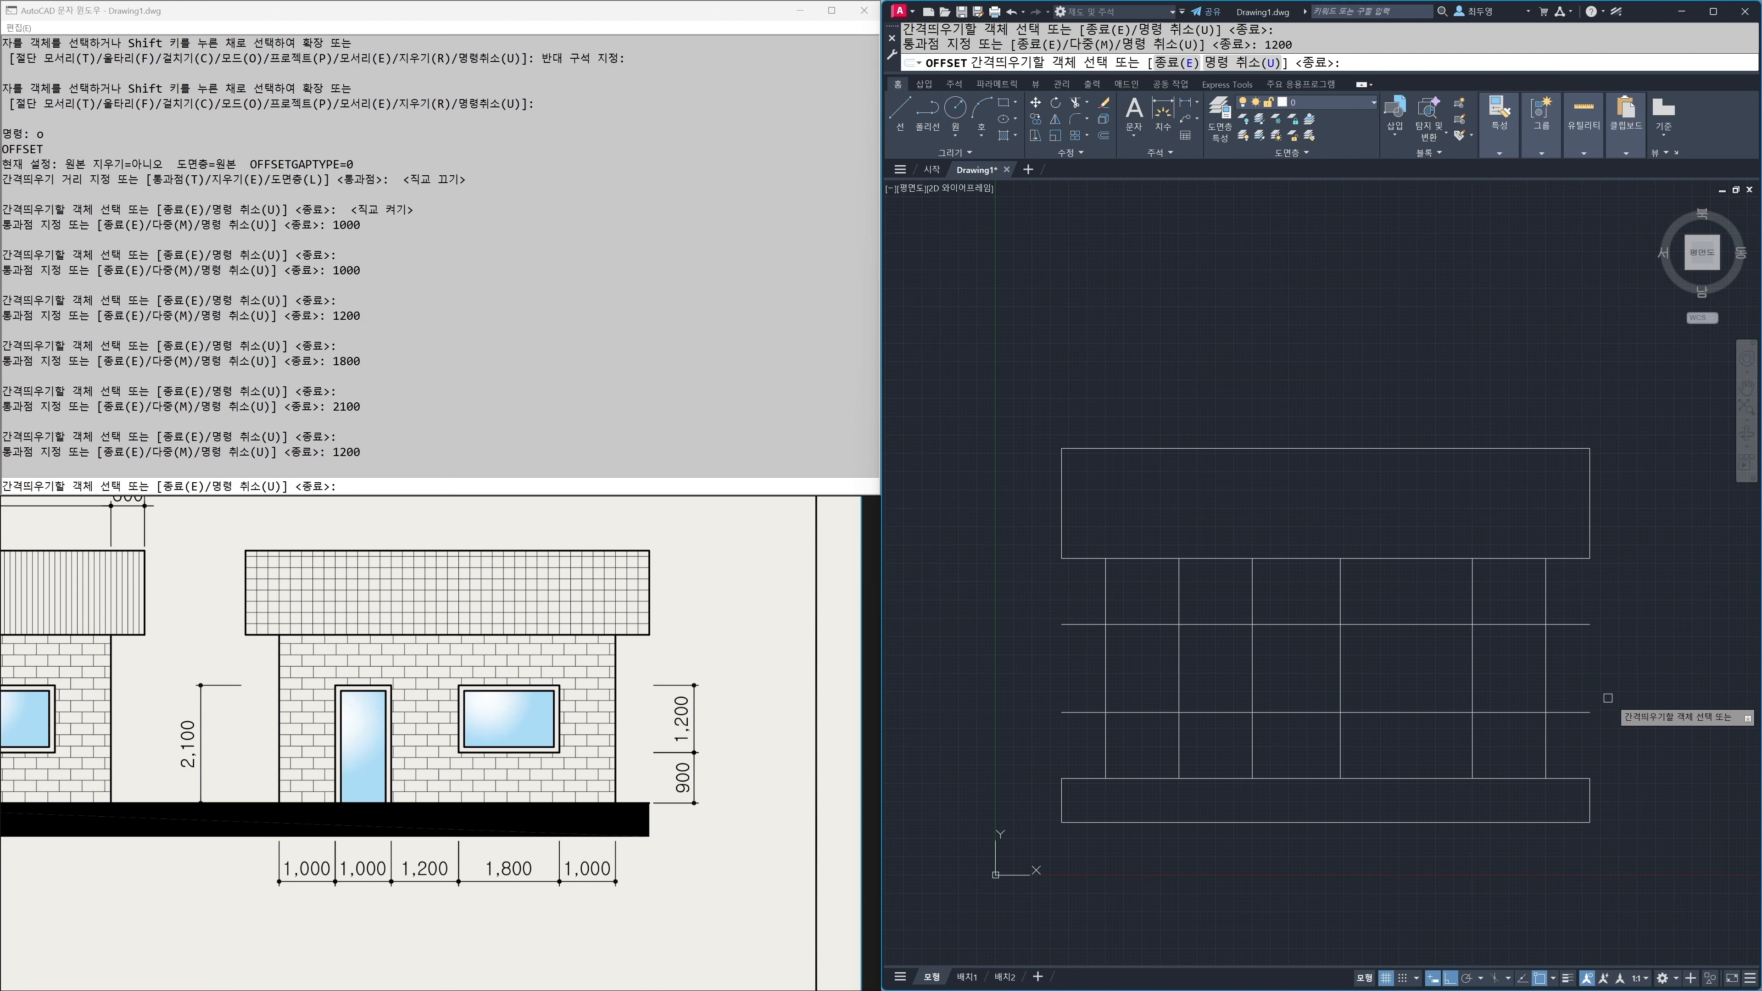
key("Return")
Step: Measure the distance from the window's right side to the right wall and the sill's height above the base
type("DI")
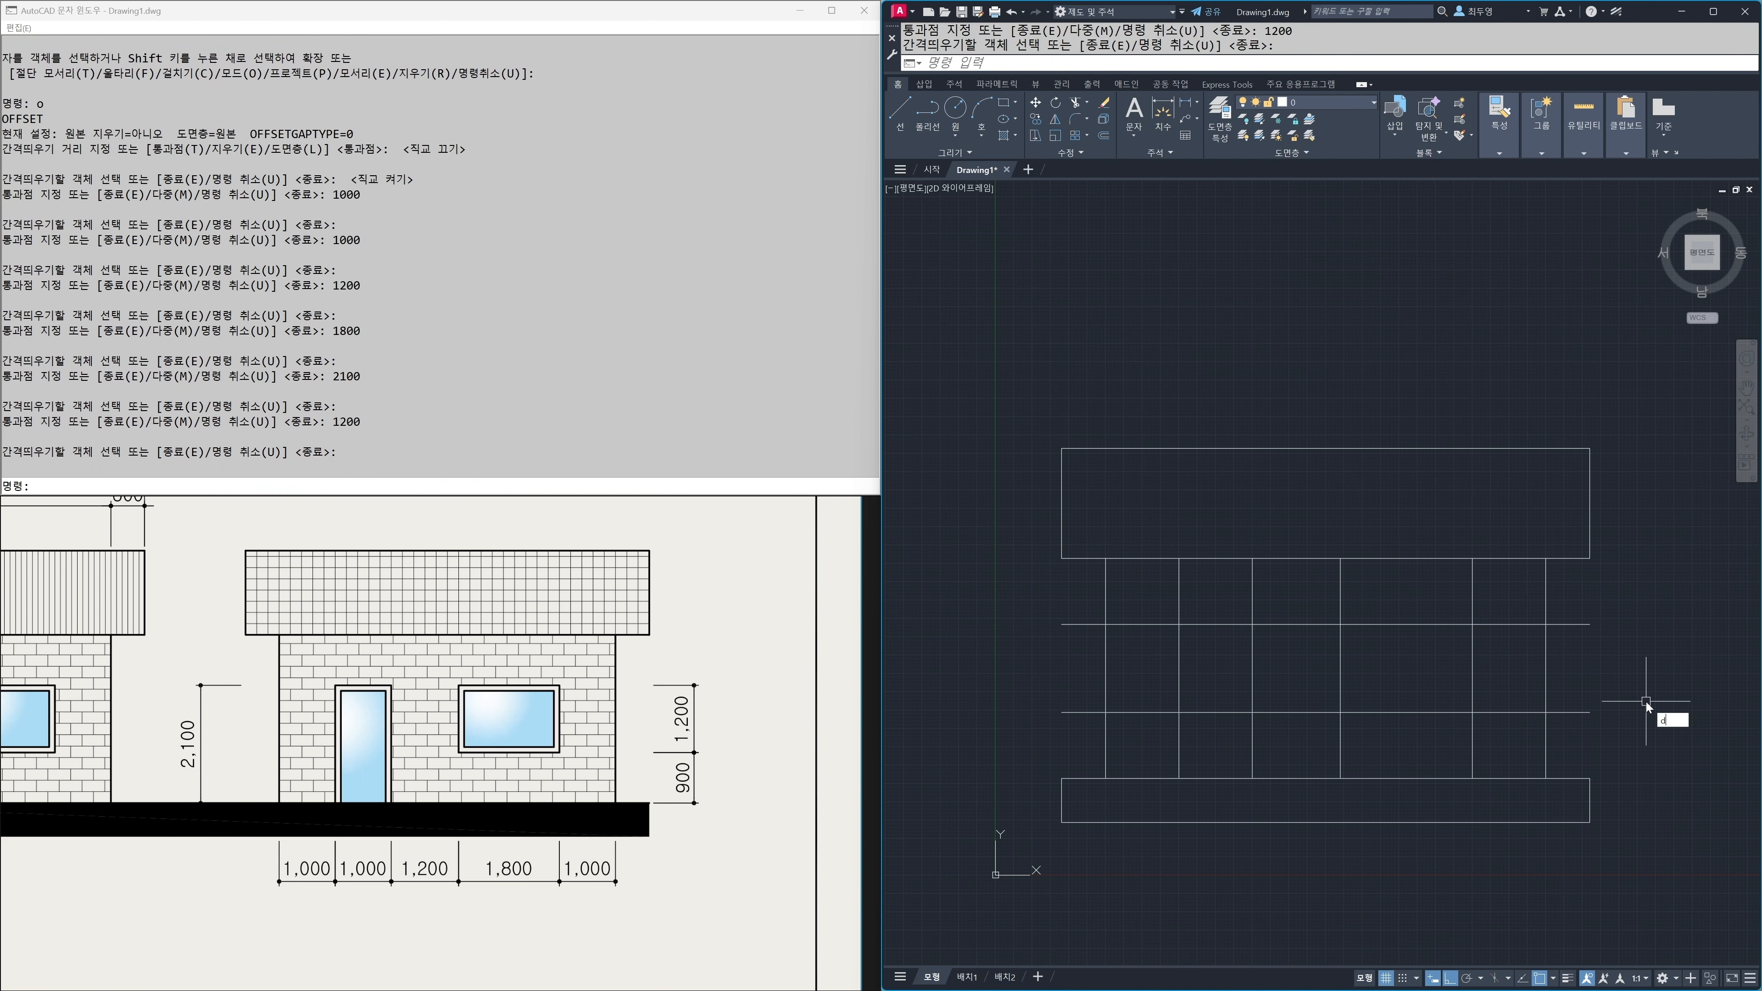
key("Return")
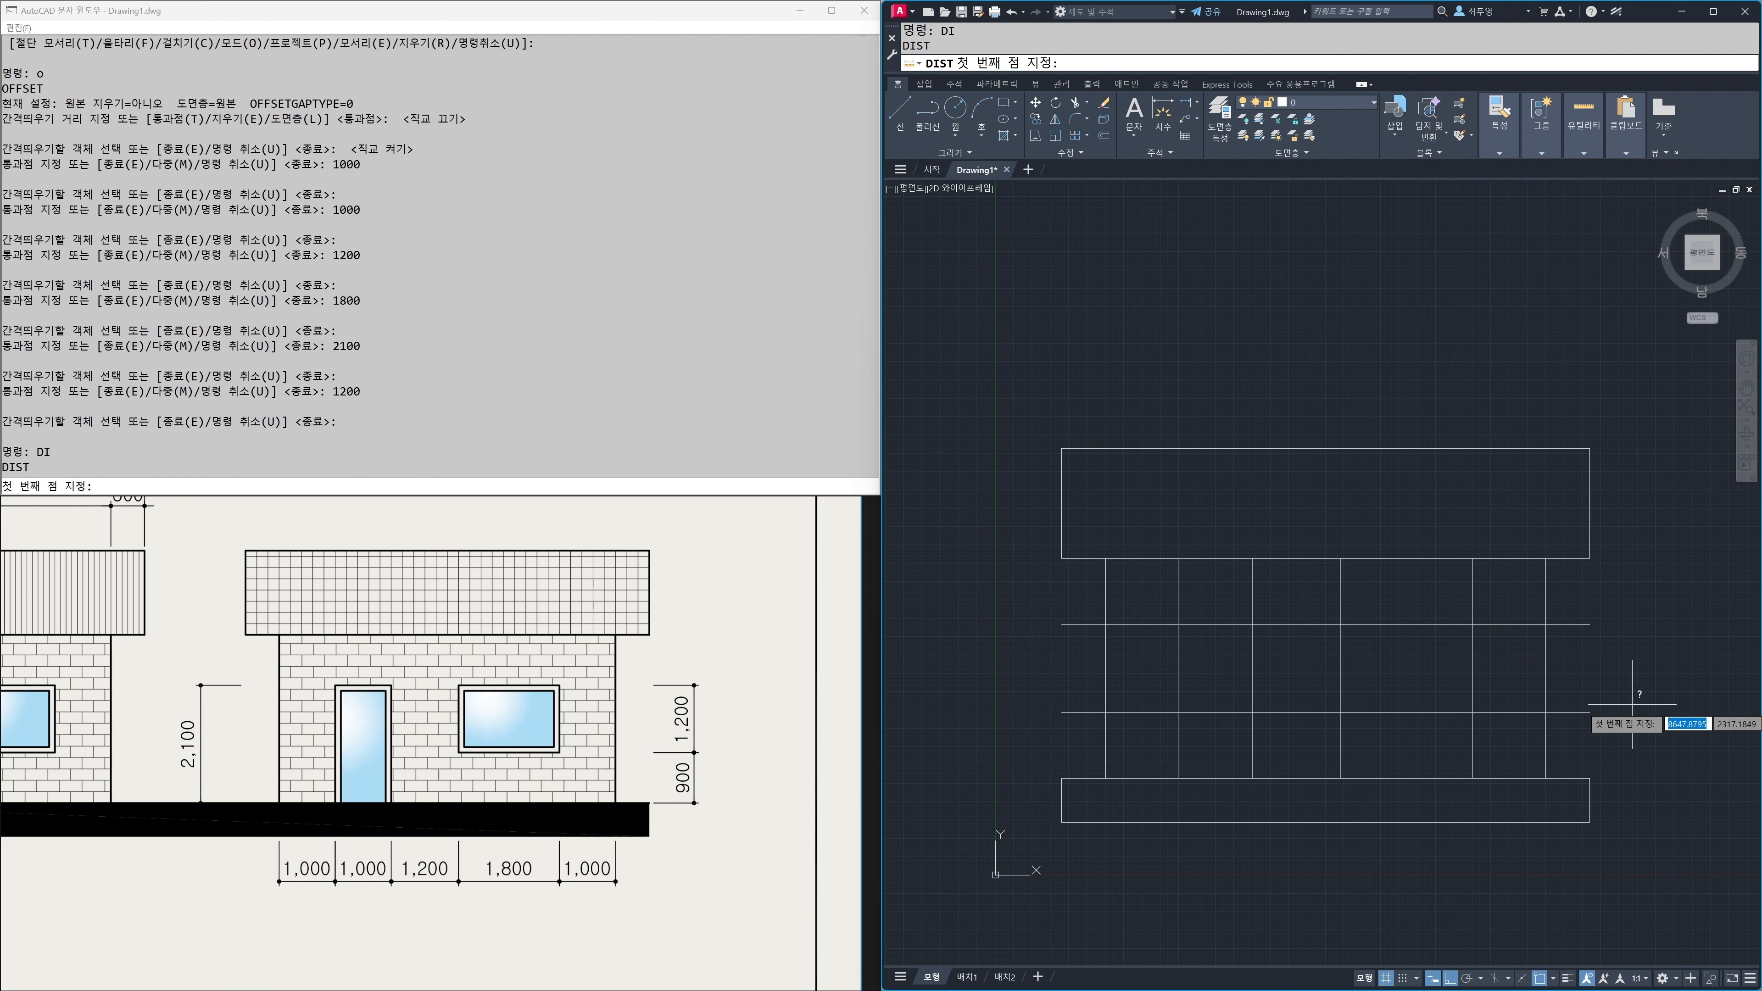
left_click(1472, 712)
left_click(1546, 712)
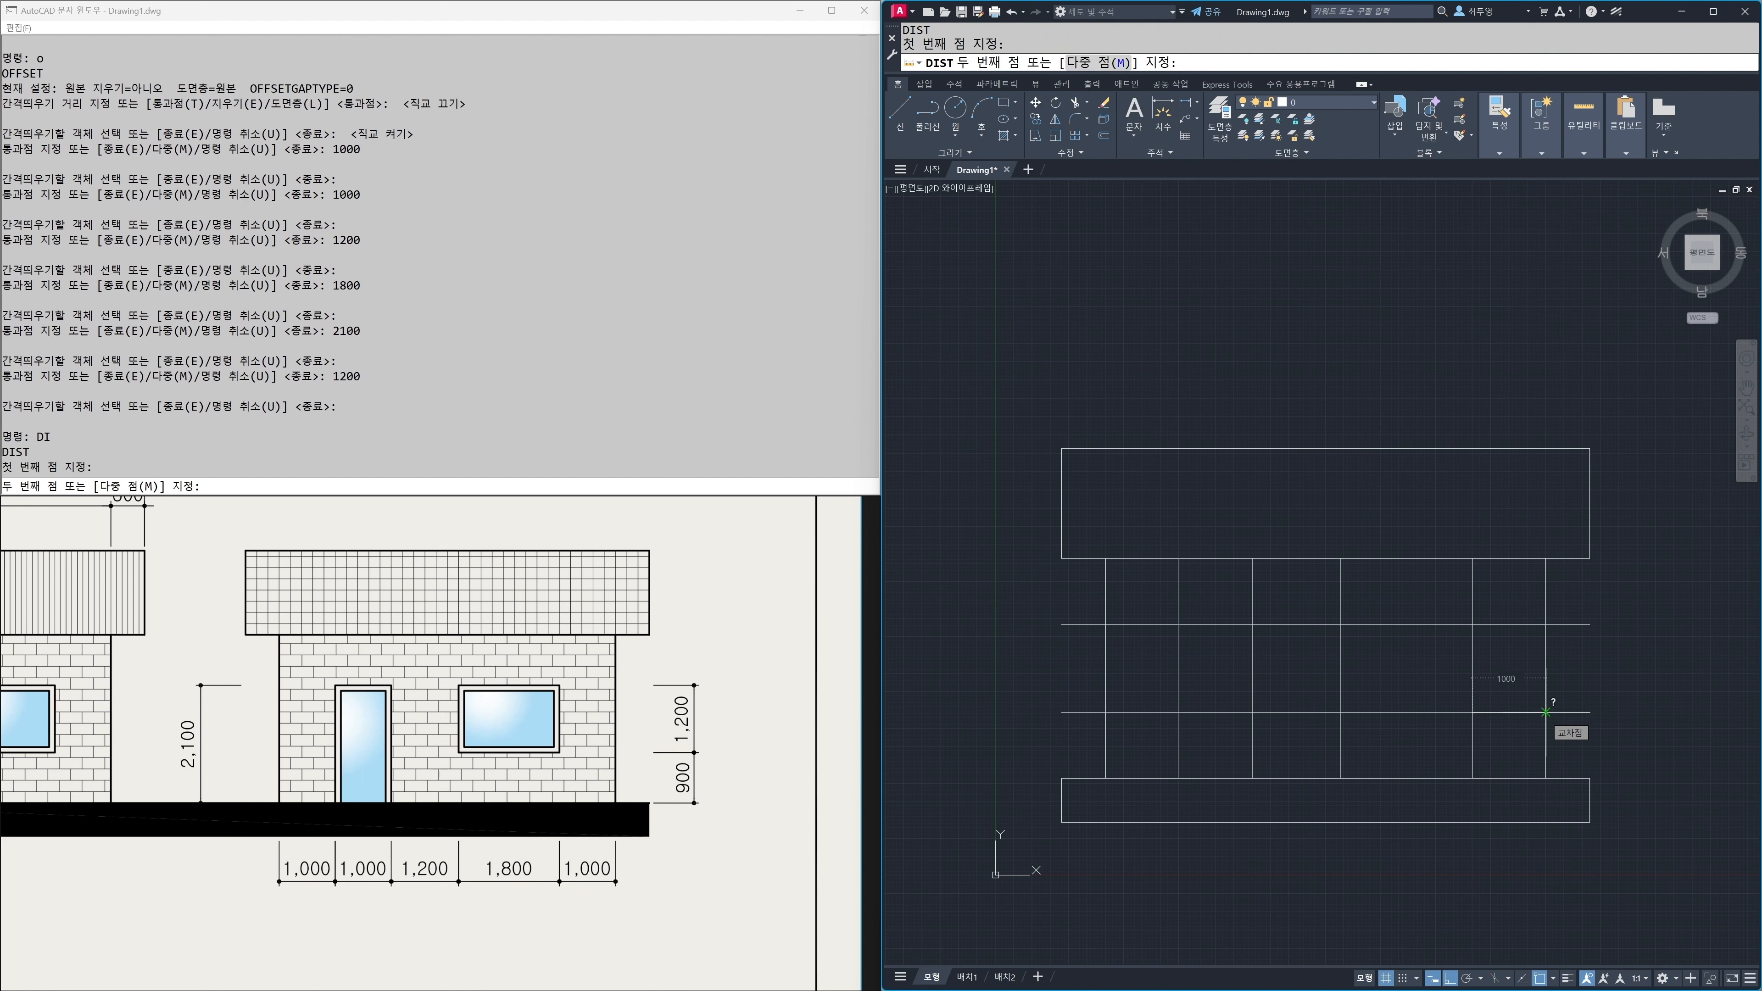
key("Return")
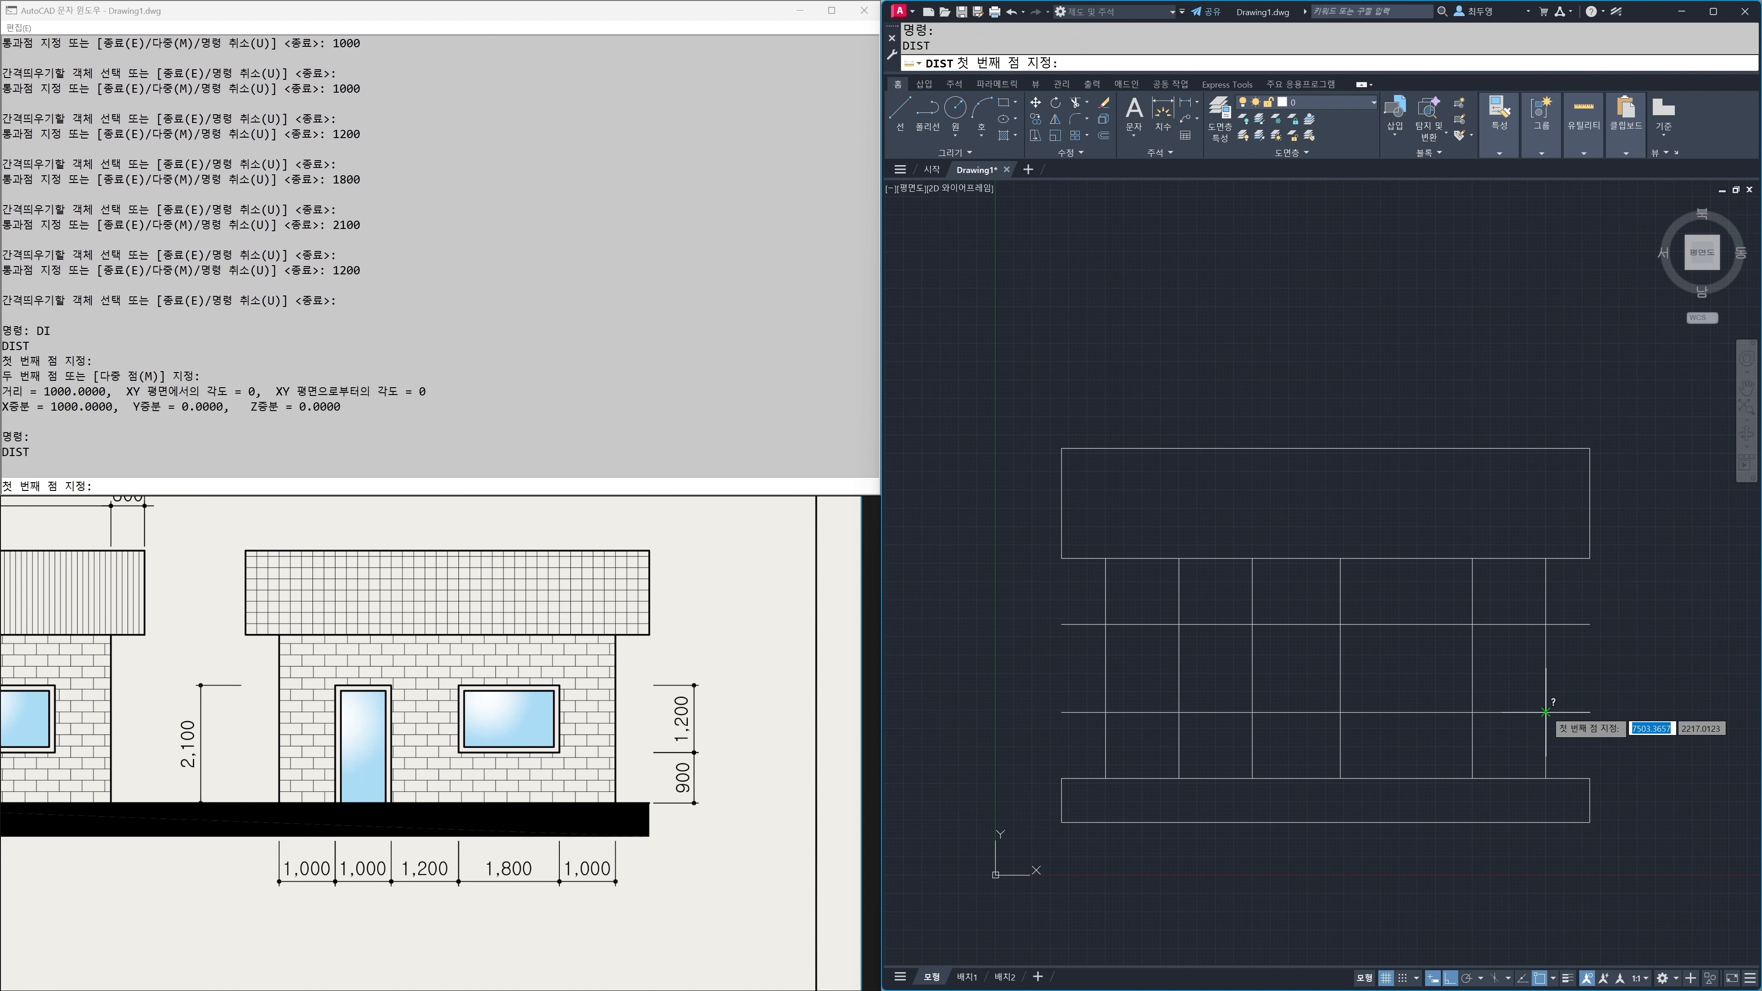
left_click(1546, 712)
left_click(1546, 779)
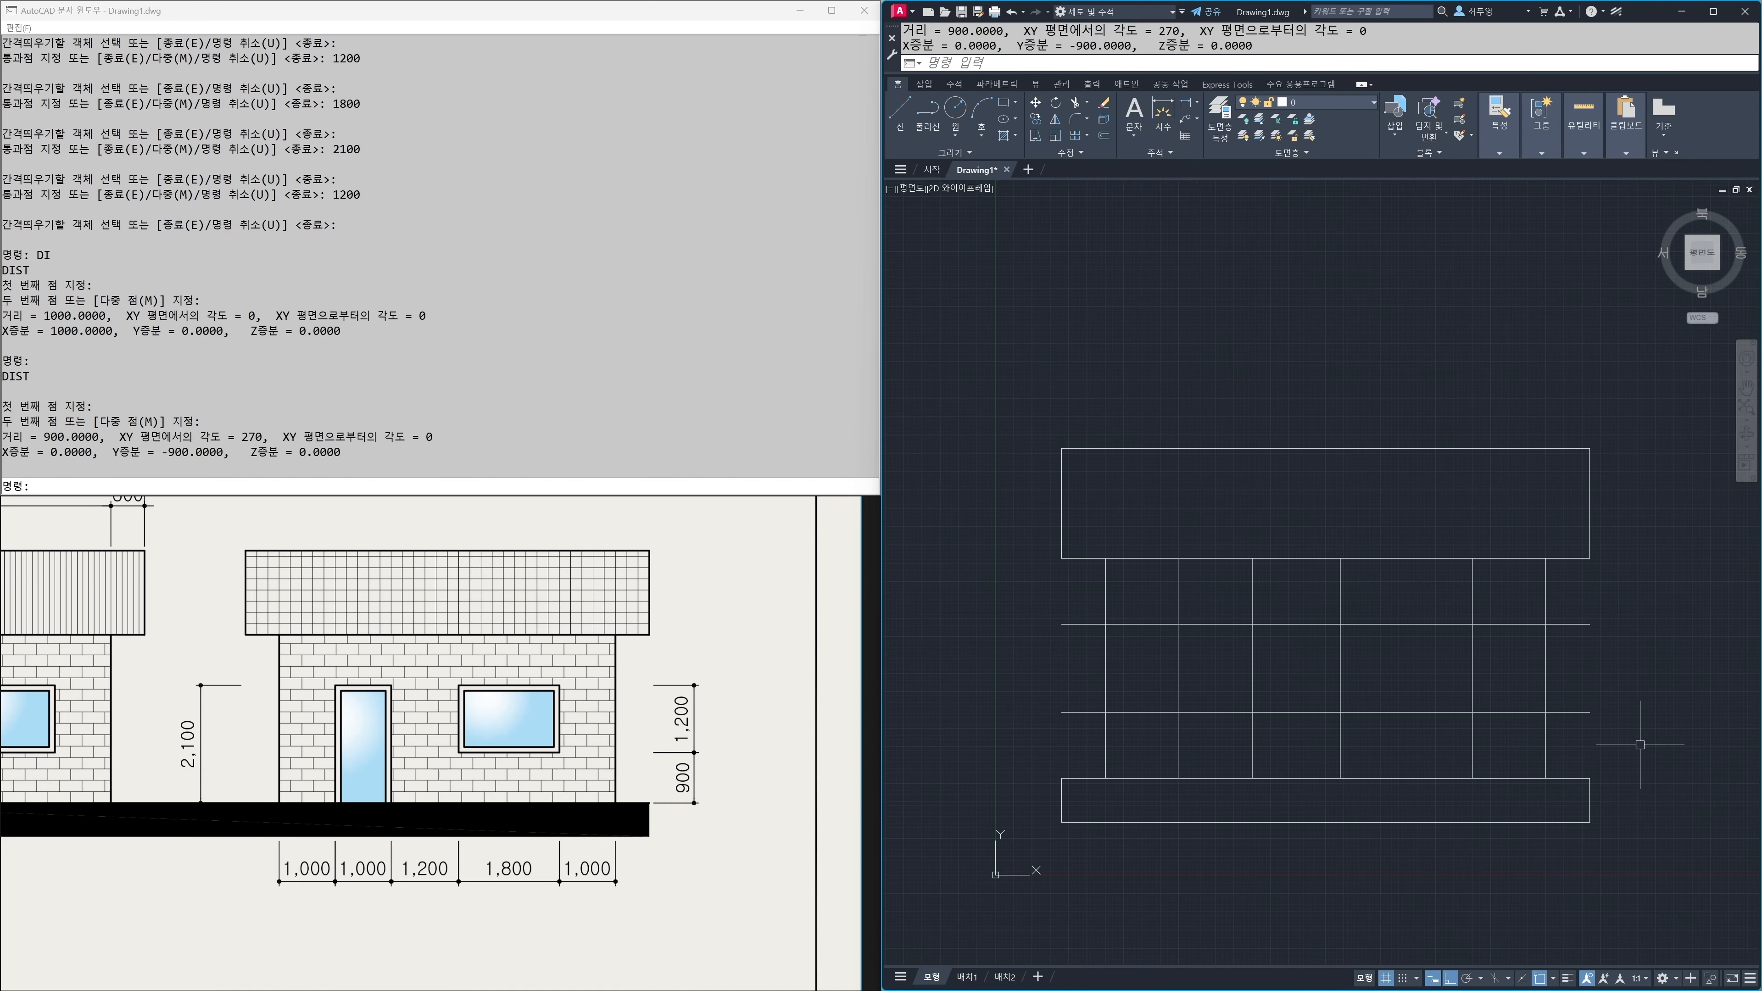
Step: Trim the head line between door and window, using all objects as cutting edges
type("TR")
key("Return")
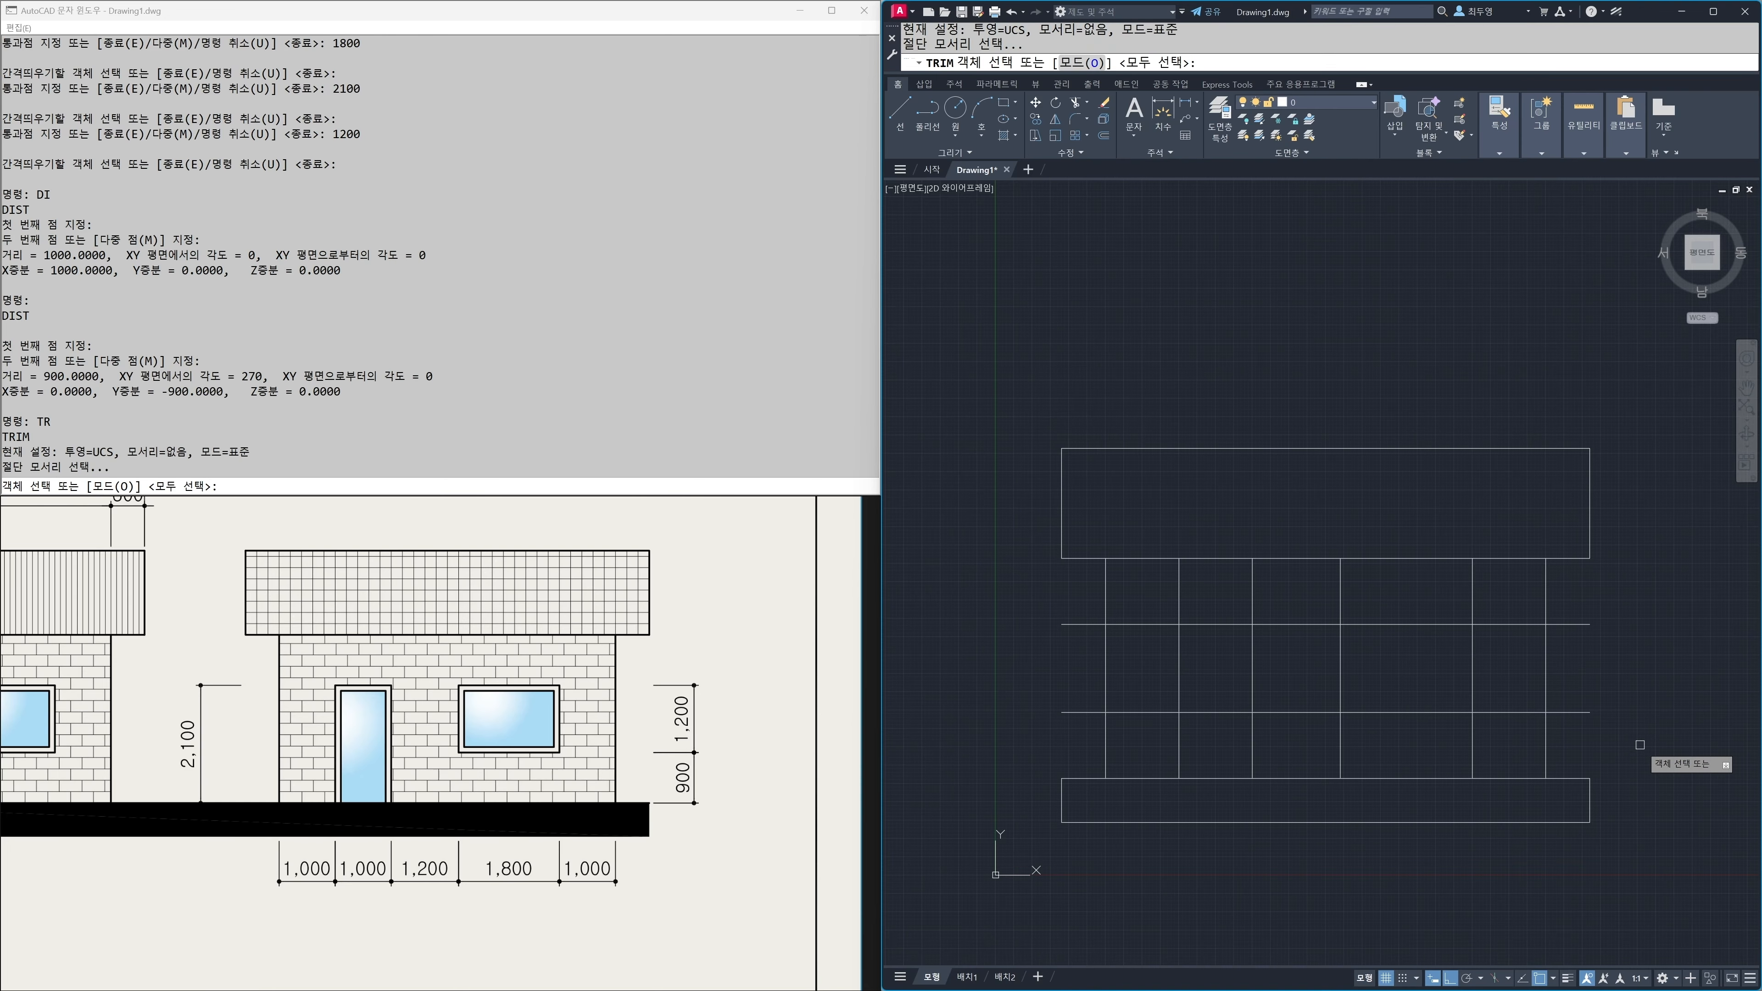
key("Return")
left_click_drag(1301, 610, 1292, 653)
key("Return")
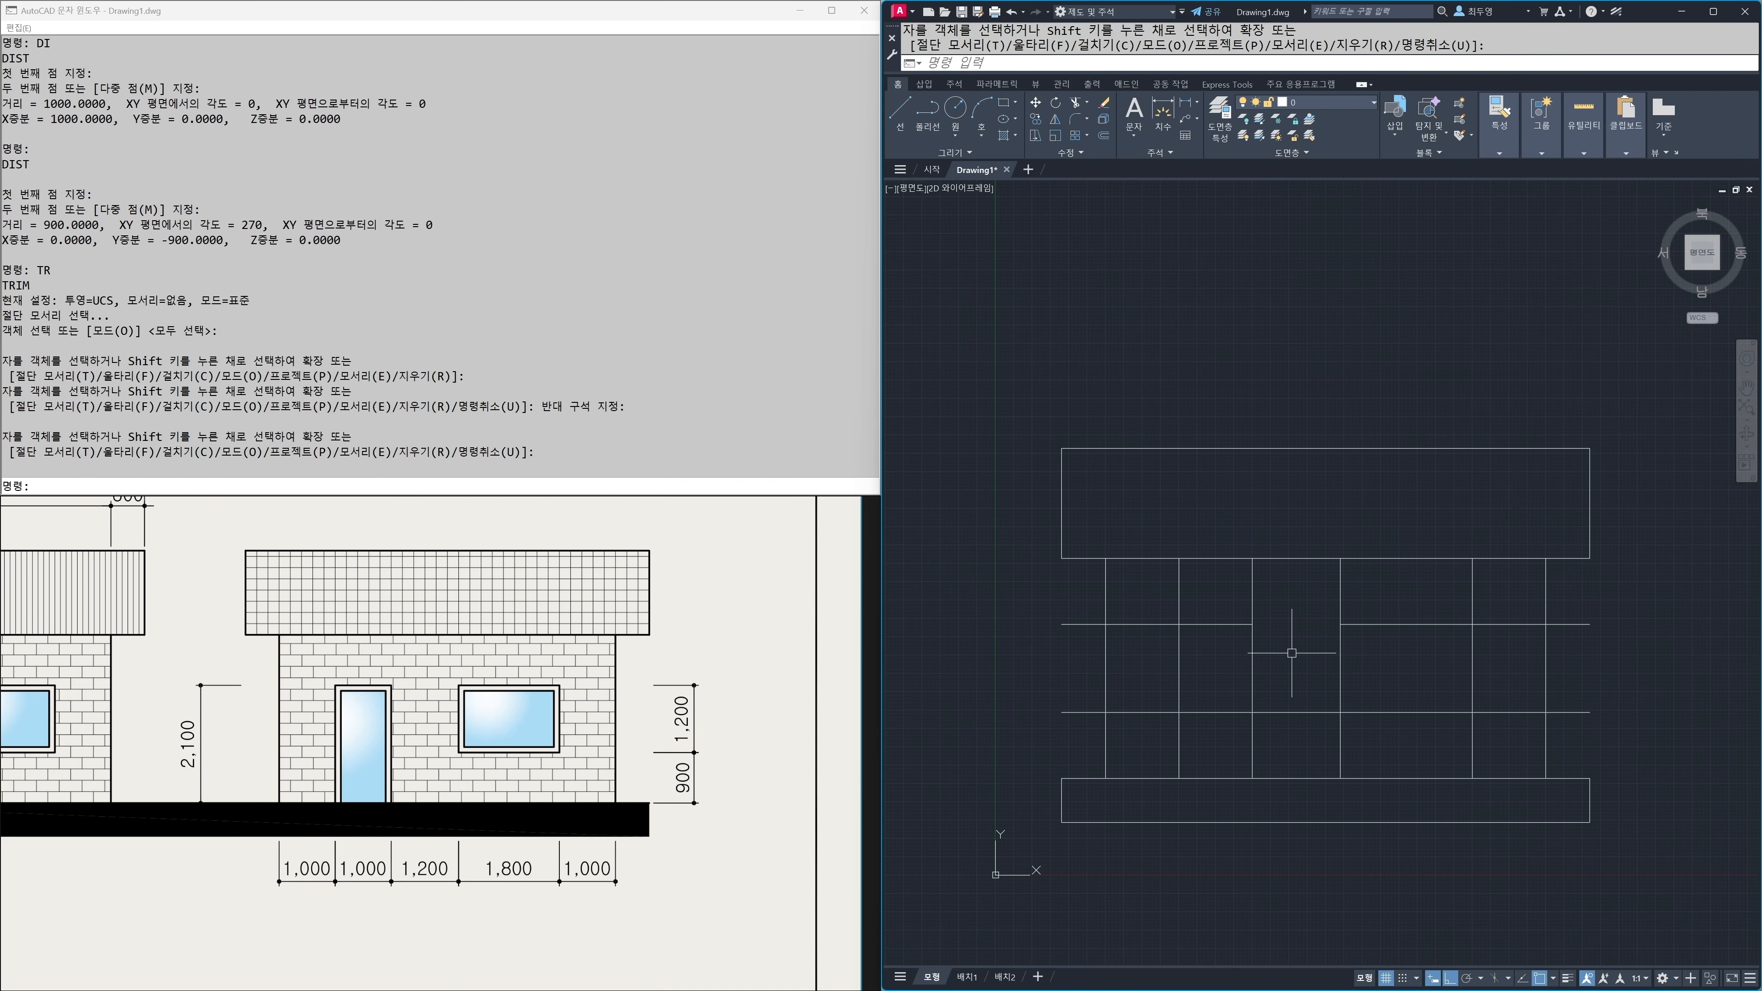
Step: Fillet the door's two upper corners into sharp corners, with the Multiple option on
type("f")
key("Return")
type("m")
key("Return")
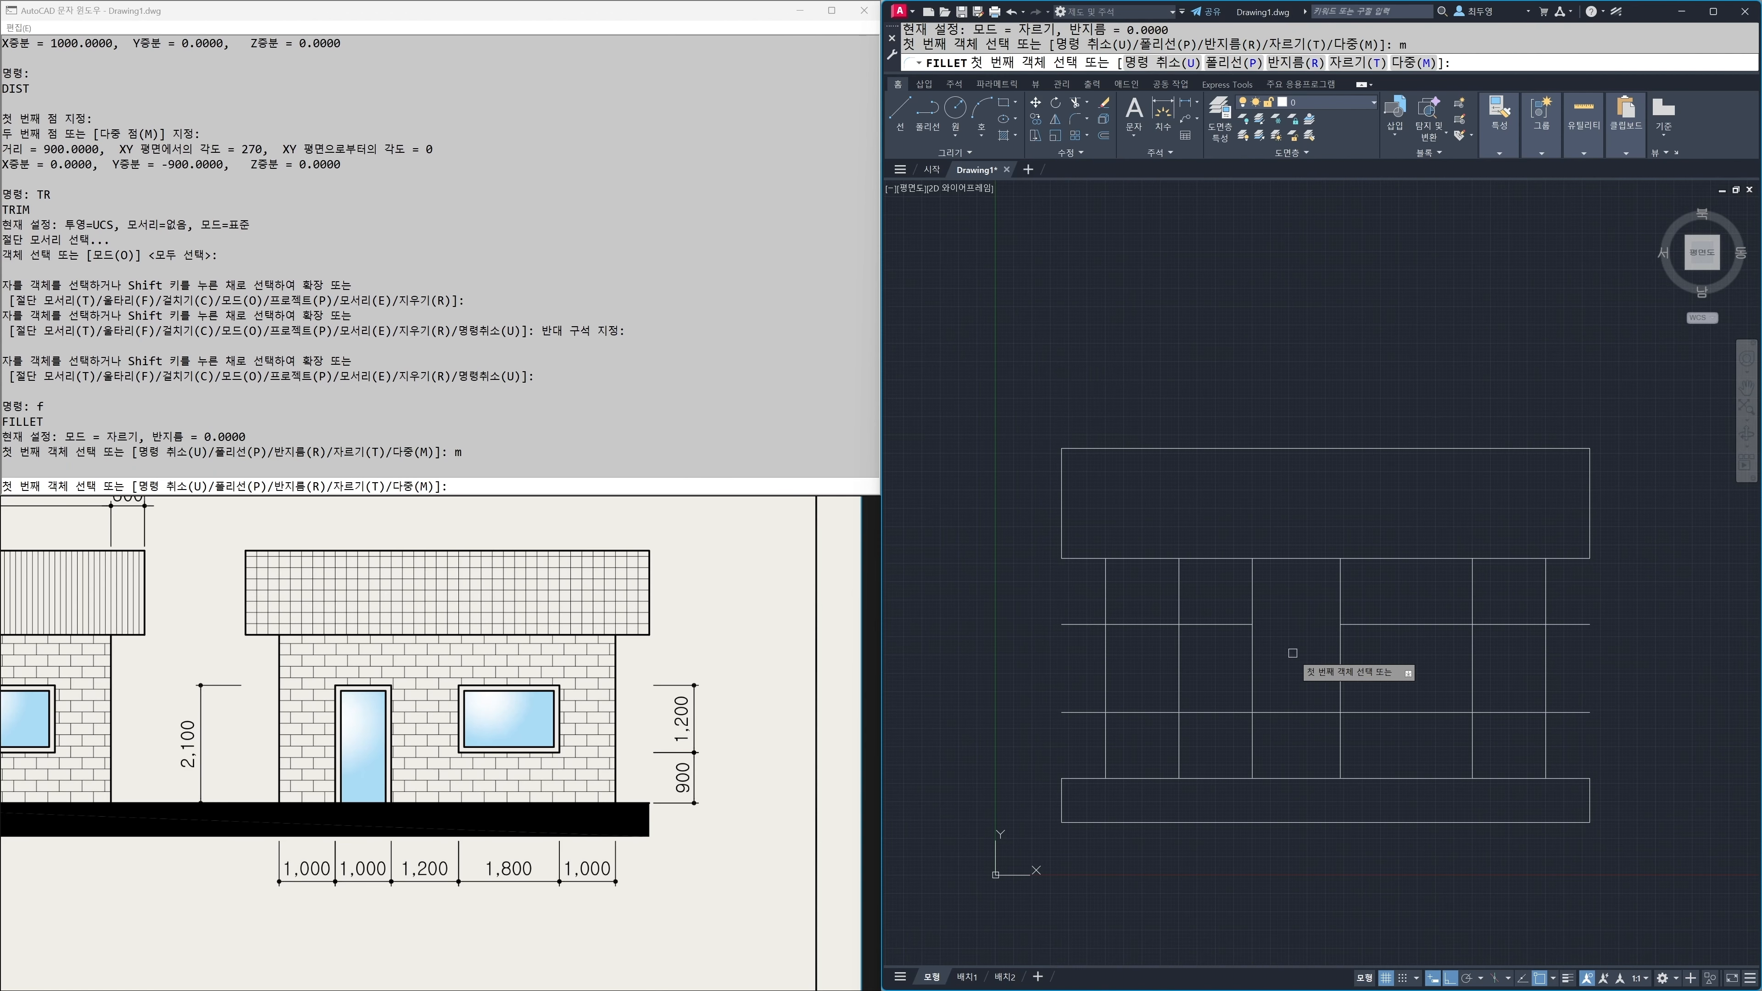
left_click(1182, 657)
left_click(1231, 625)
left_click(1231, 625)
left_click(1251, 656)
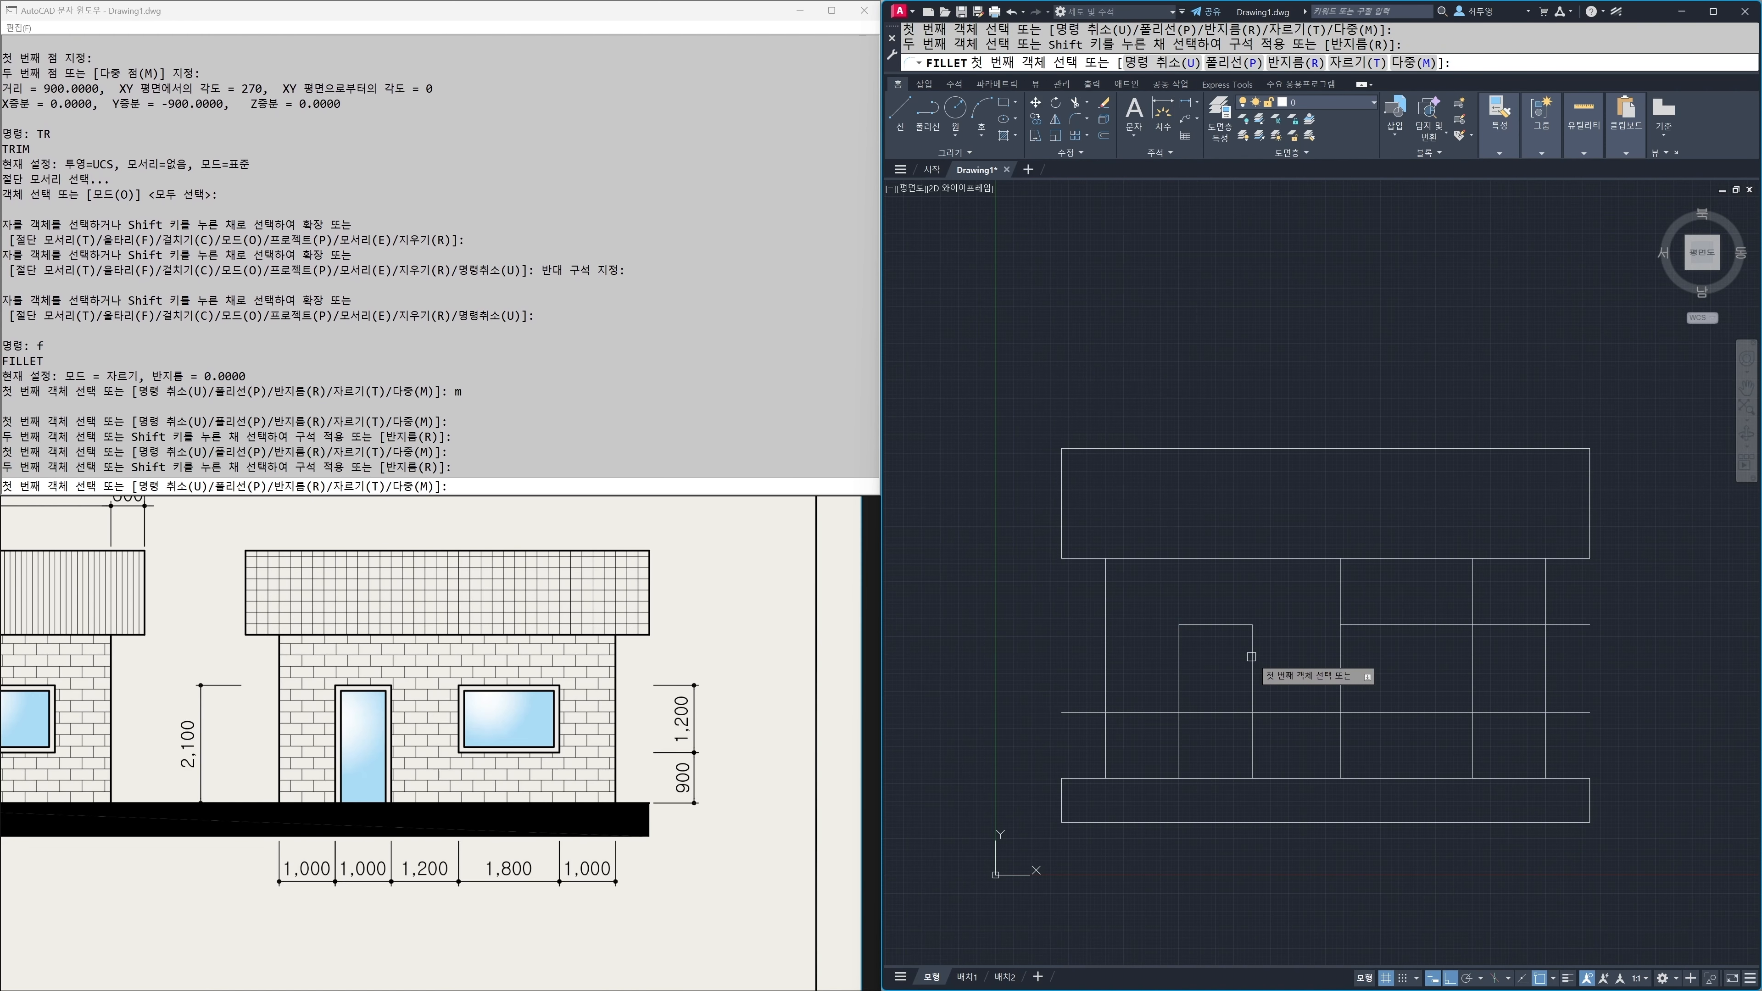
Step: Fillet the four corners of the window outline to close it into a sharp-cornered rectangle
left_click(1335, 697)
left_click(1353, 712)
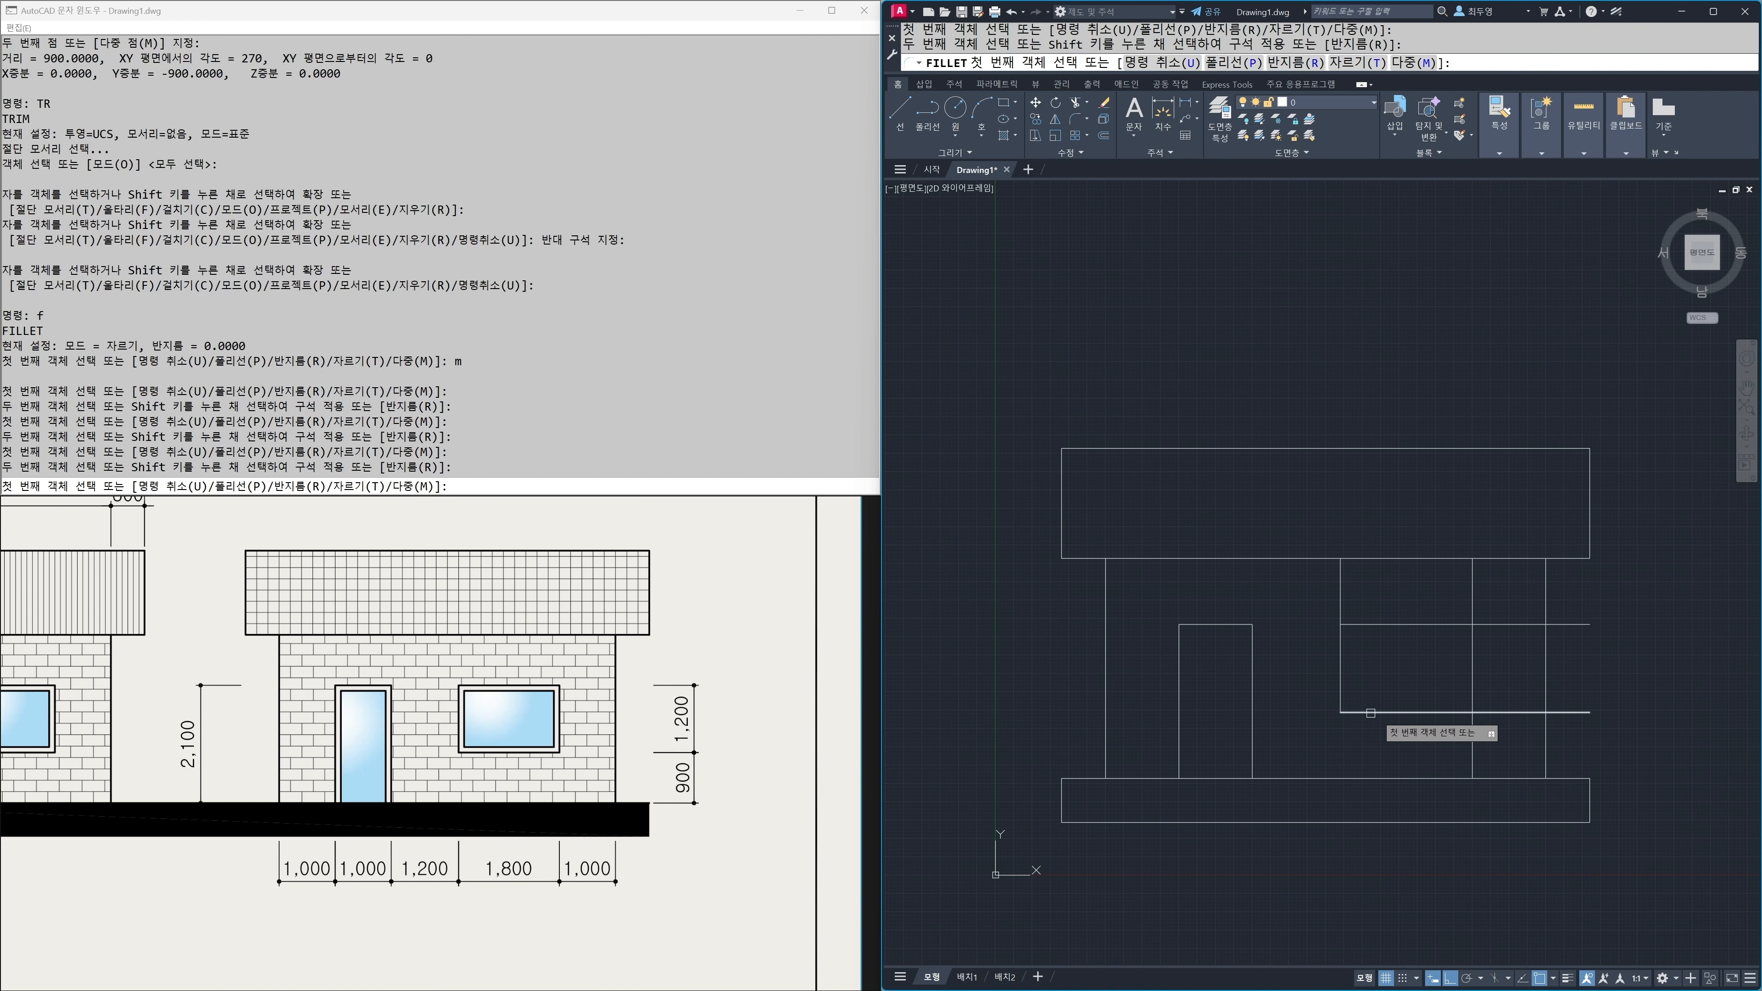
left_click(1459, 712)
left_click(1474, 698)
left_click(1473, 640)
left_click(1447, 625)
left_click(1366, 625)
left_click(1340, 632)
key("Return")
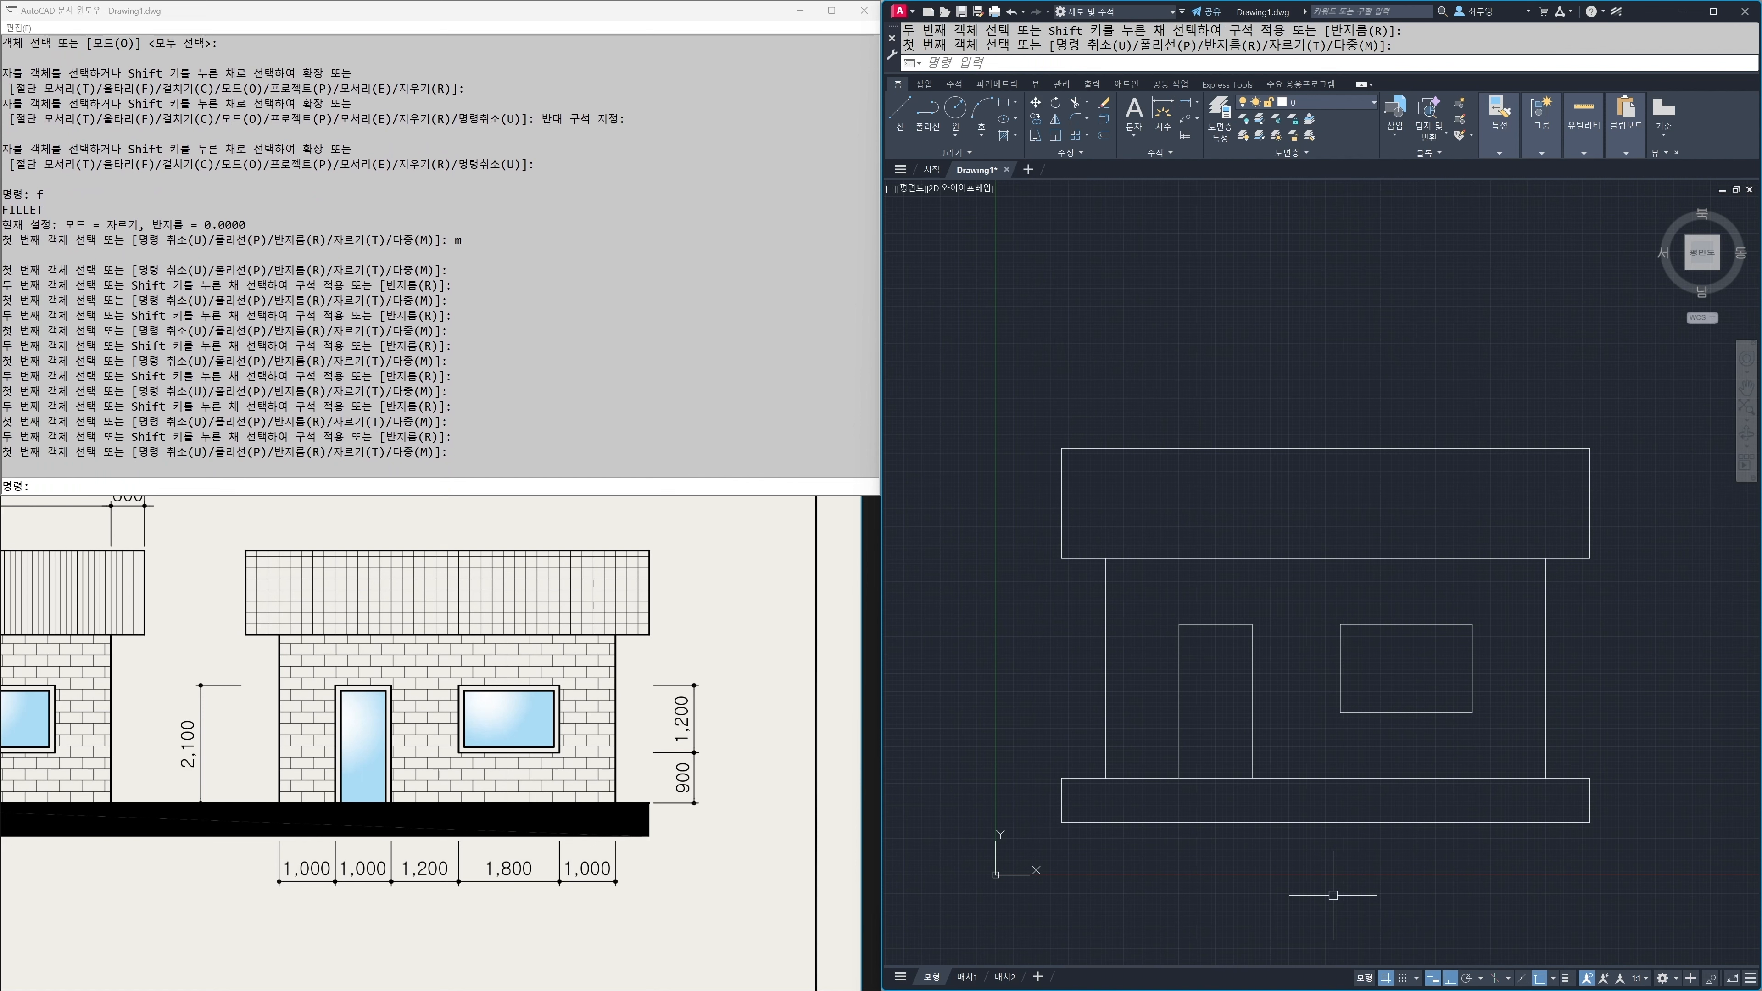
Step: Join the door lines and the window lines into polylines
type("j")
key("Return")
left_click(1147, 590)
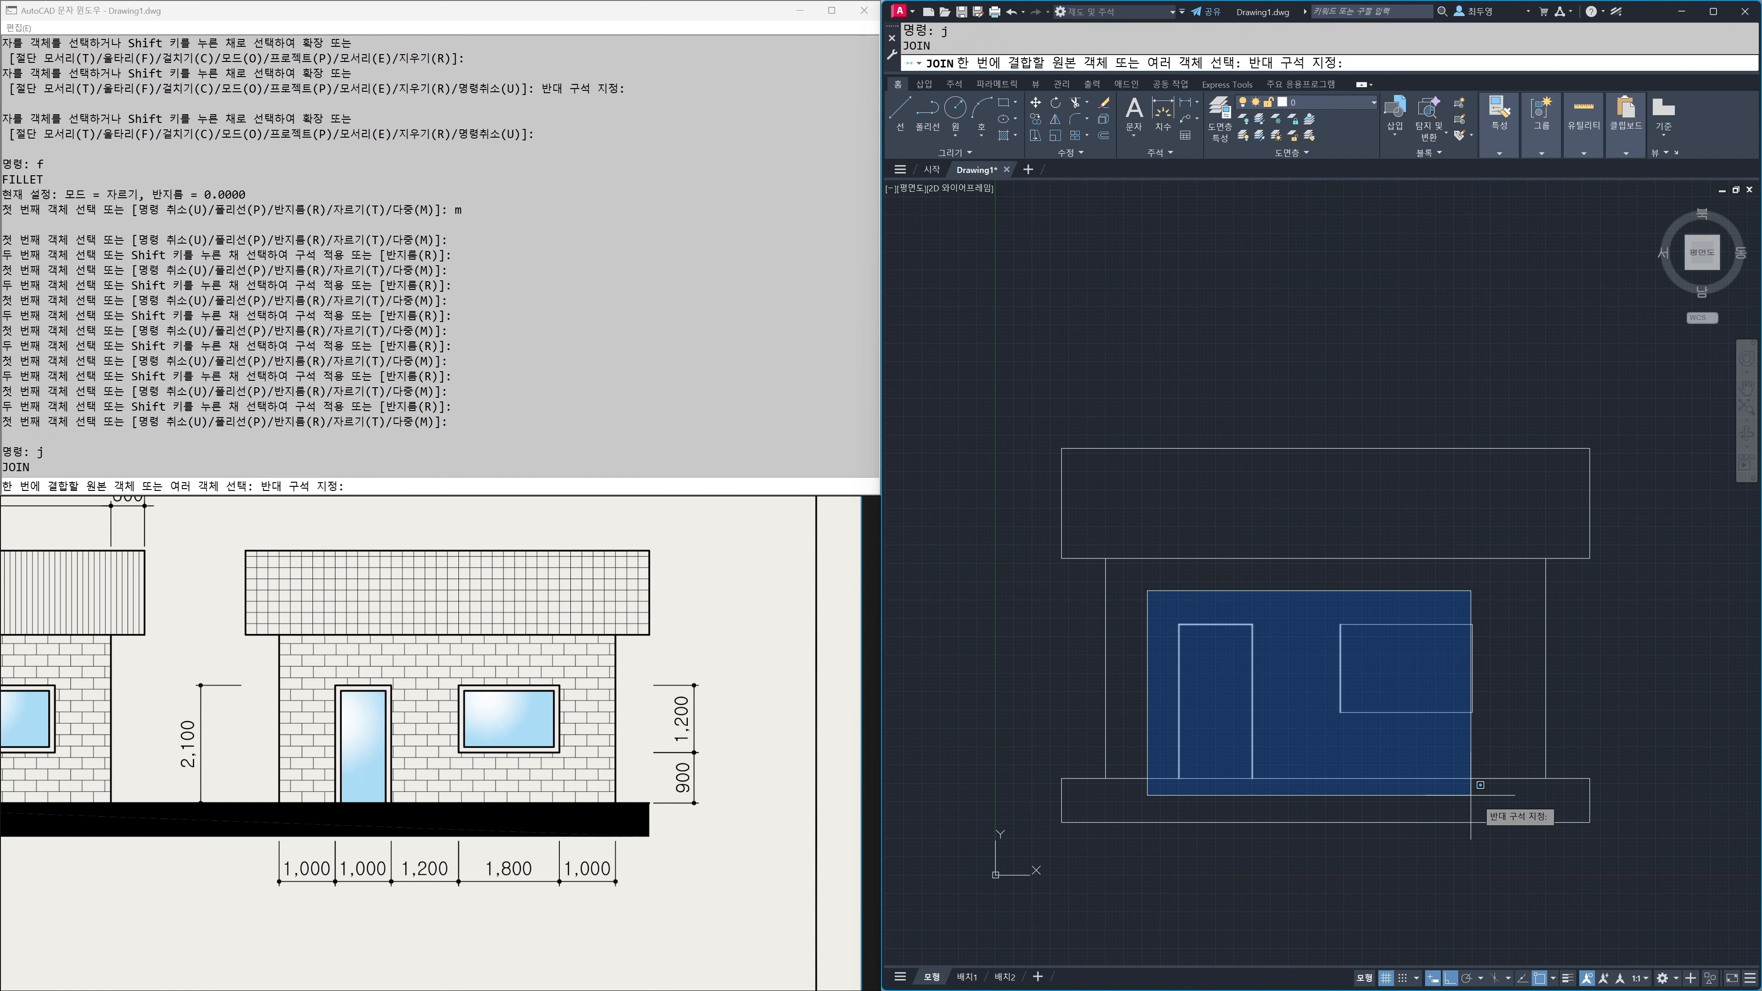
left_click(1519, 807)
key("Return")
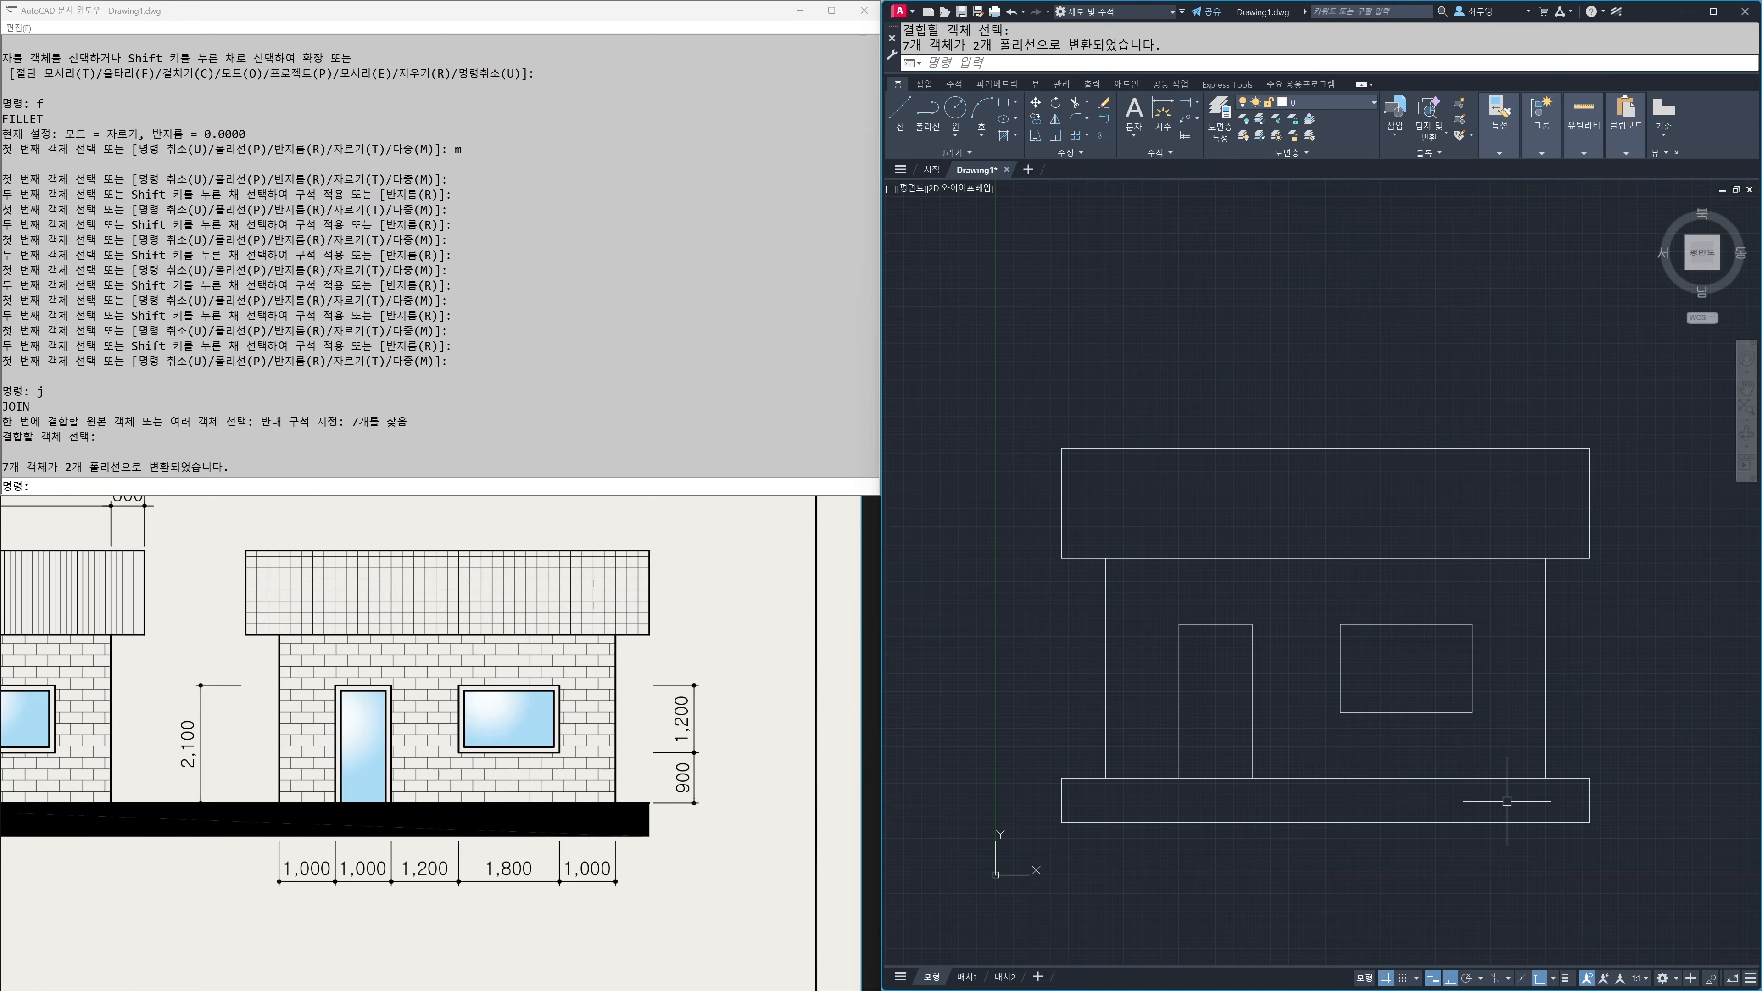
Step: Offset the window and door outlines 100 inward to form their frames
type("o")
key("Return")
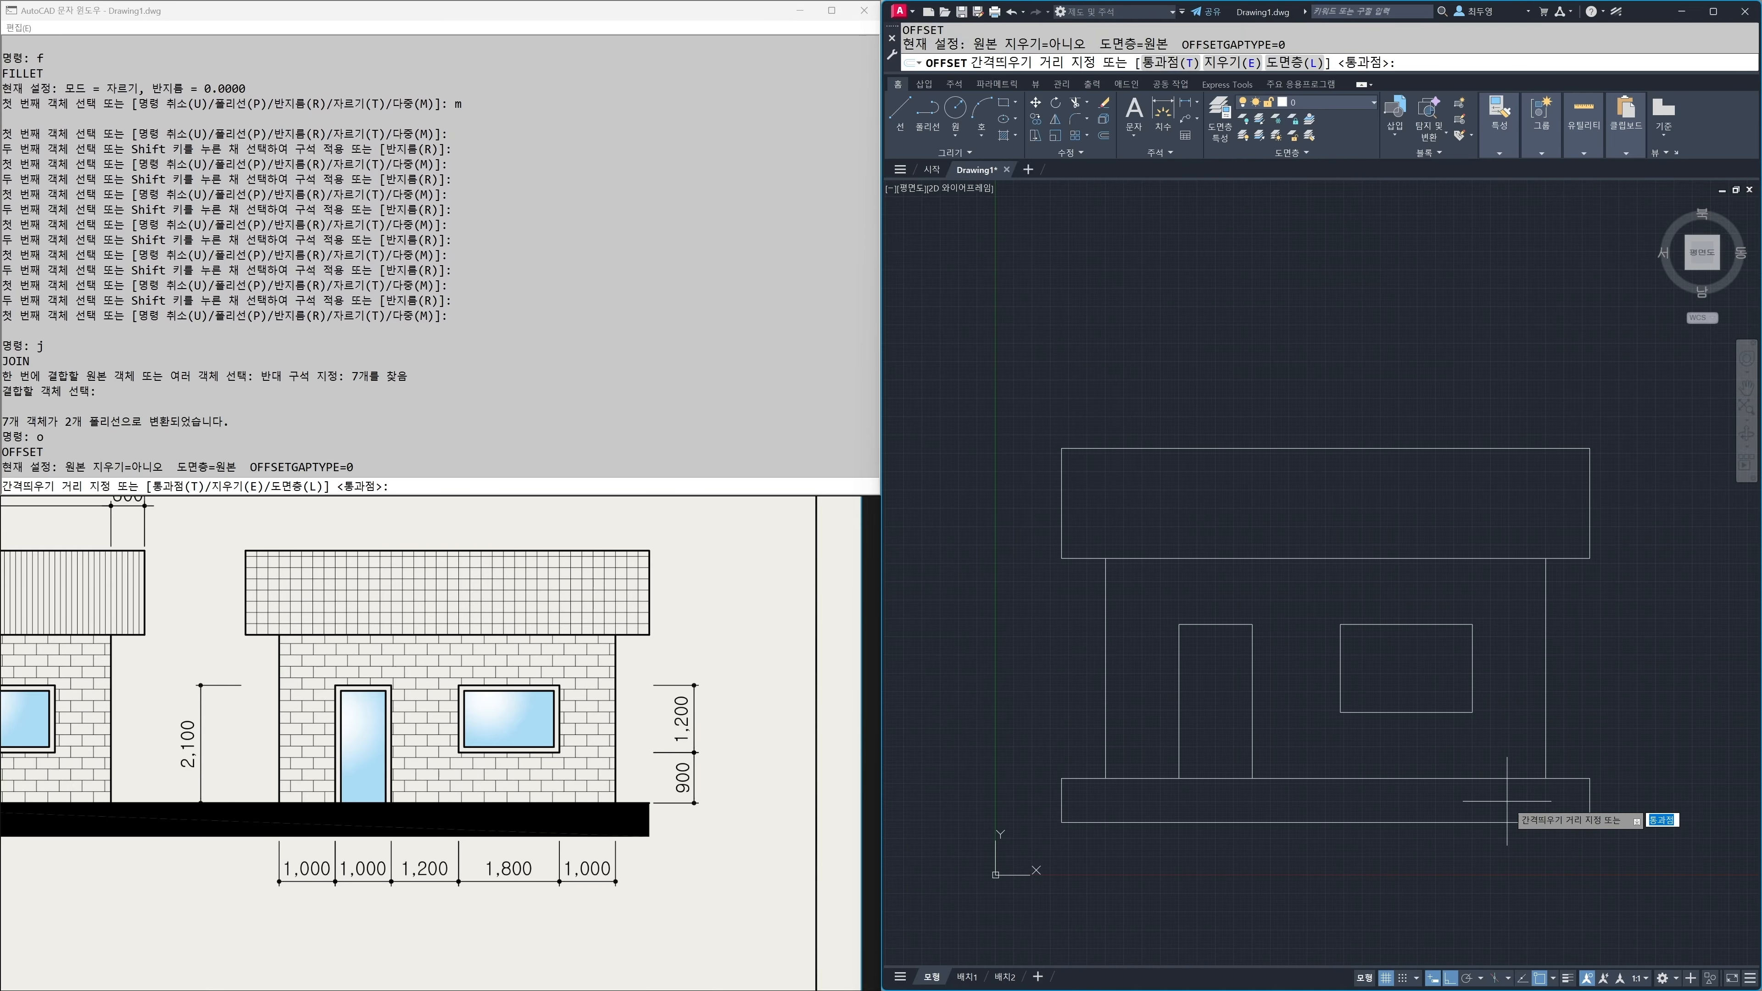
type("1")
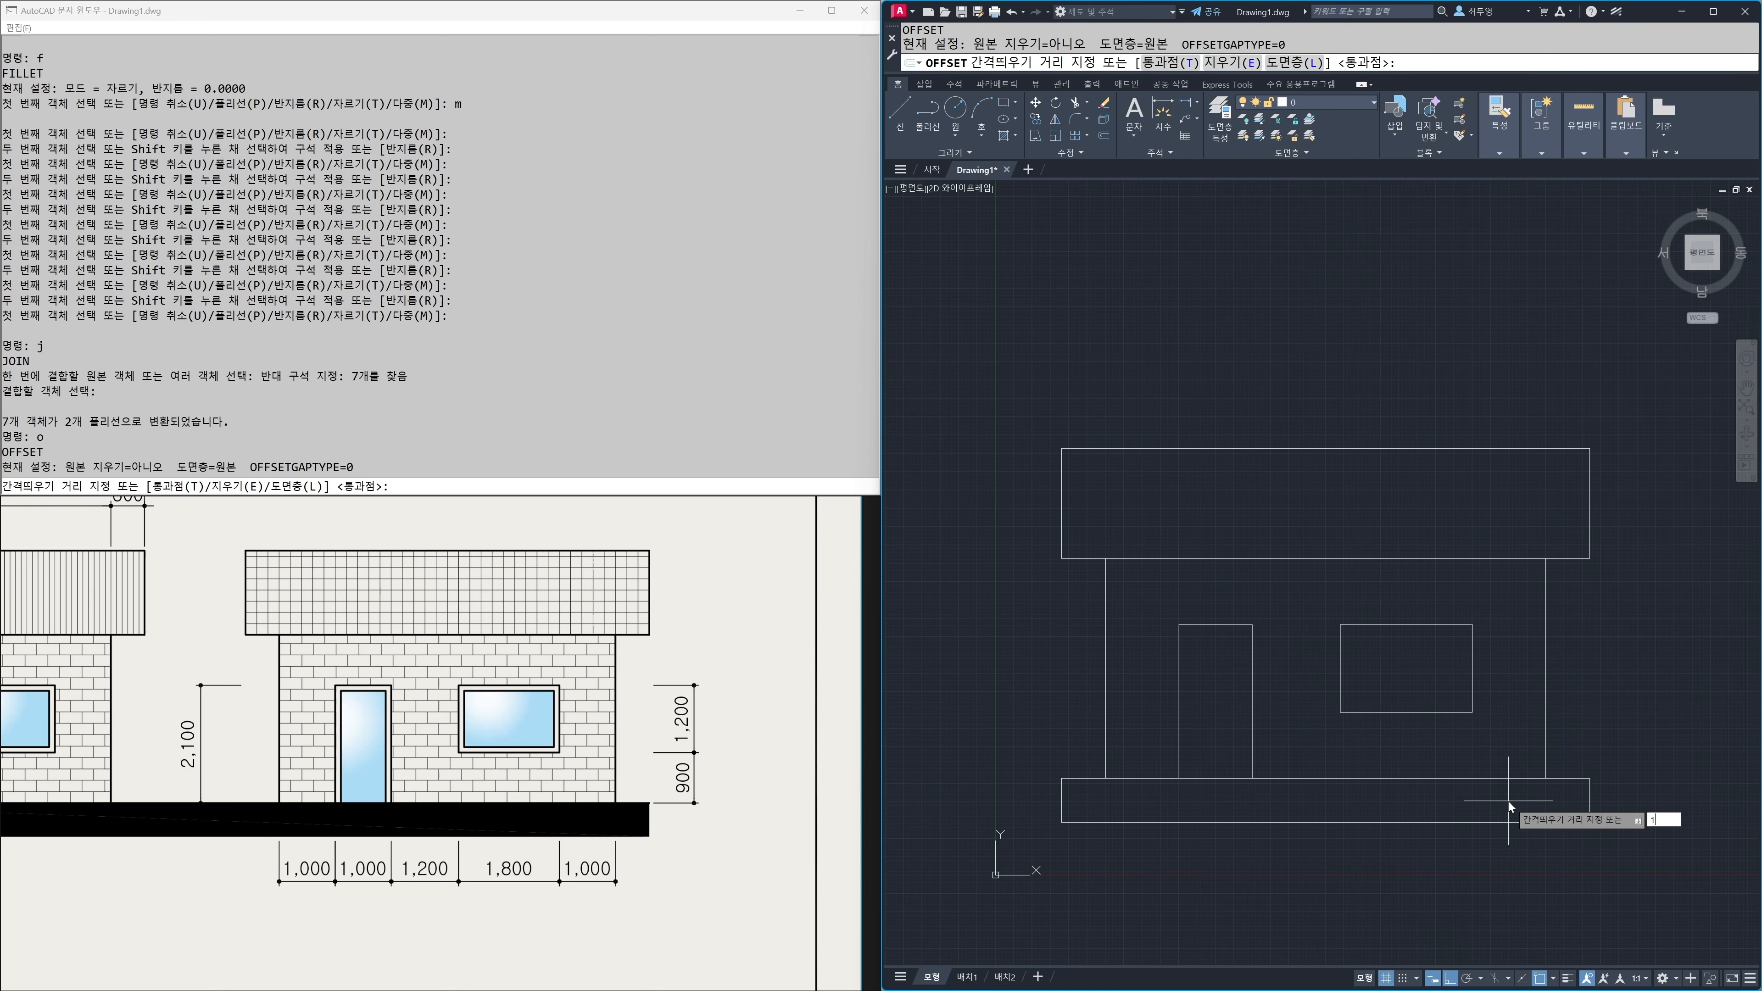
type("00")
key("Return")
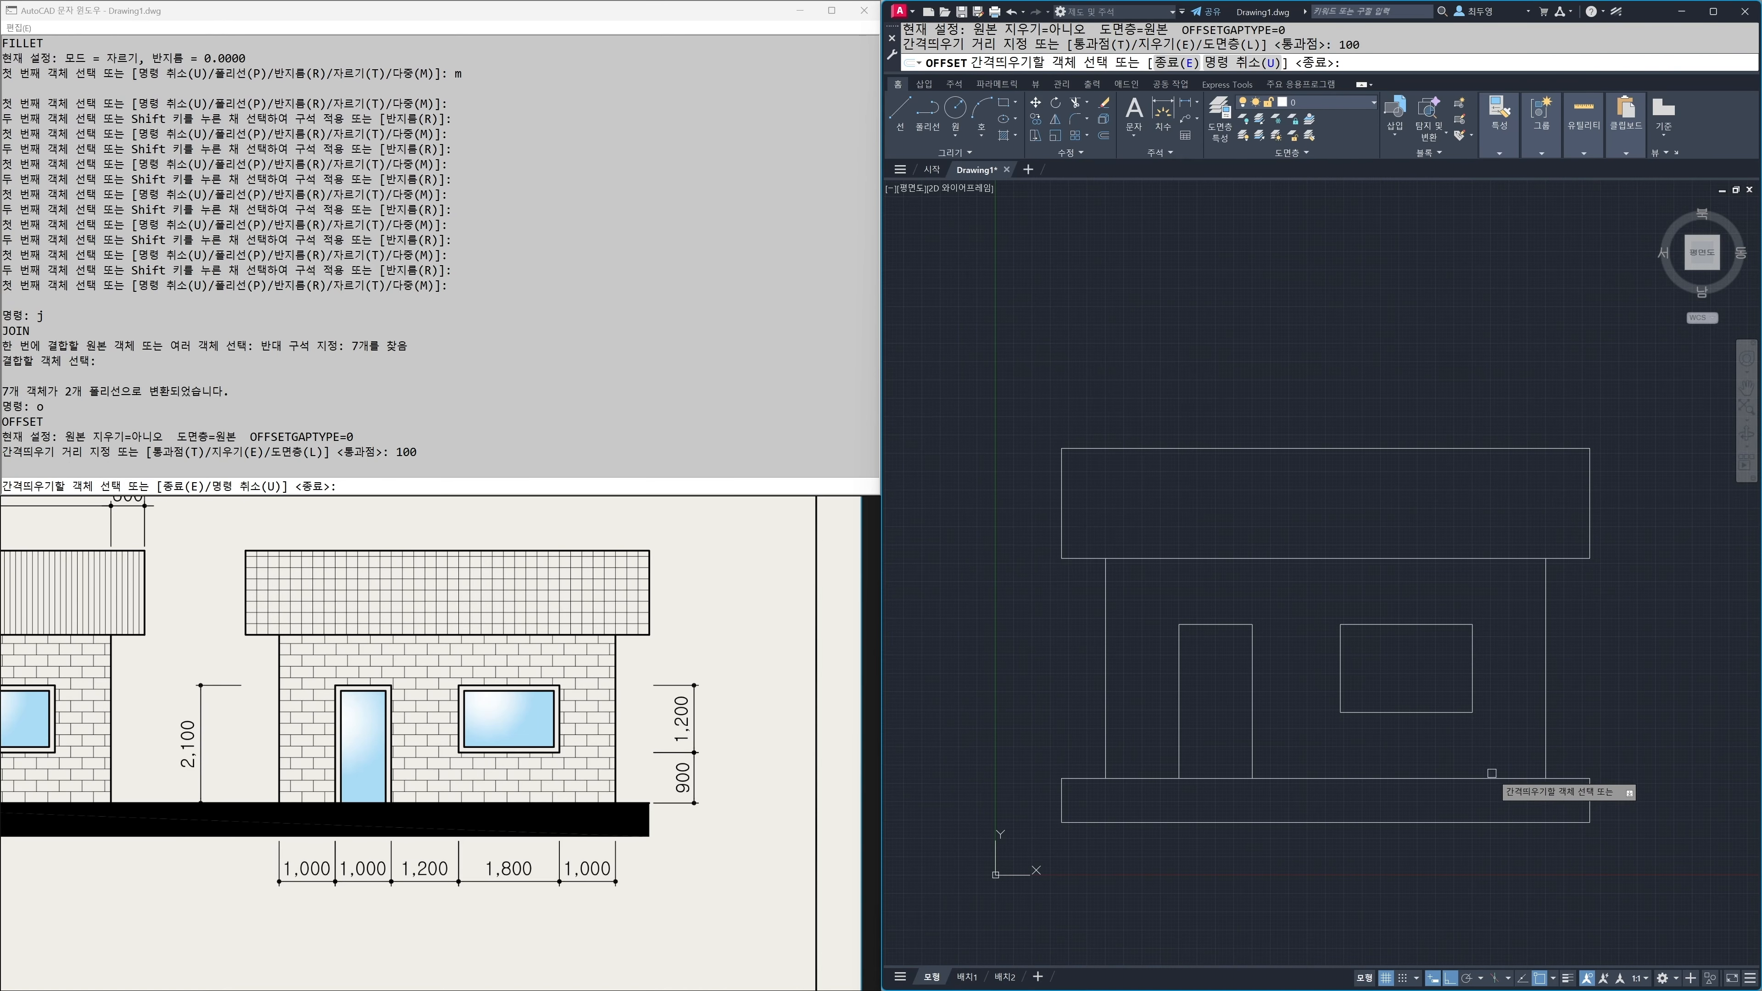
left_click(1439, 712)
left_click(1426, 669)
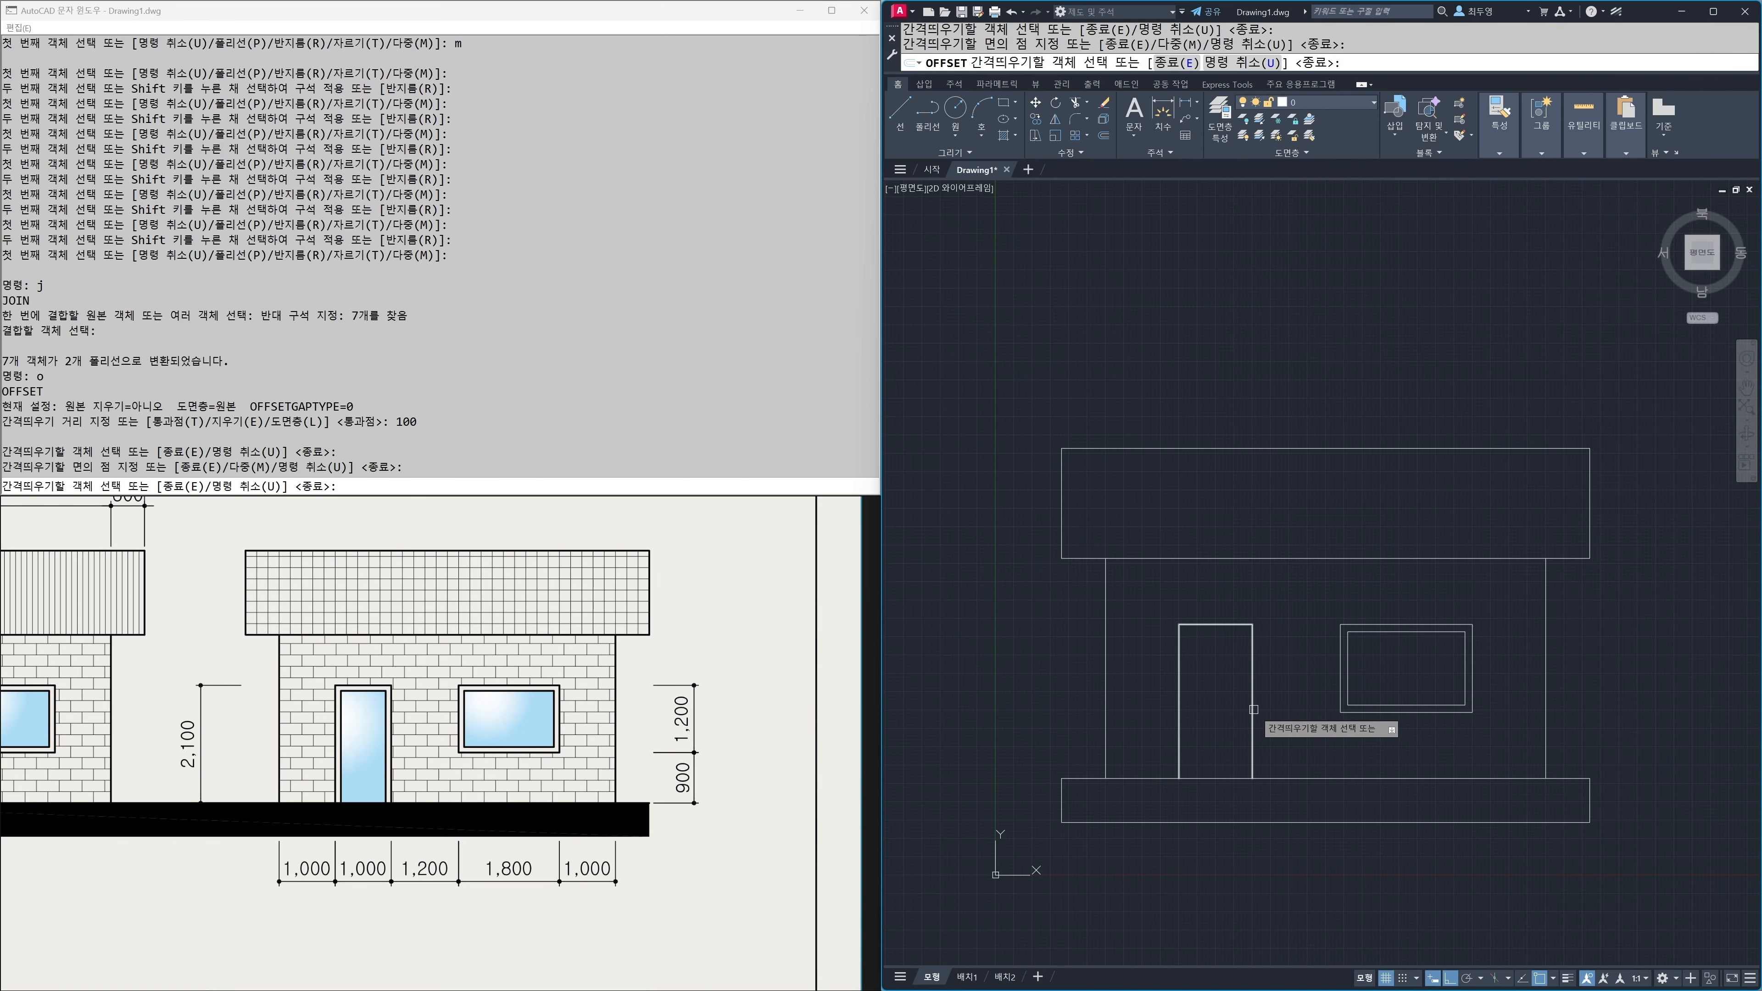
left_click(1251, 710)
left_click(1214, 709)
key("Return")
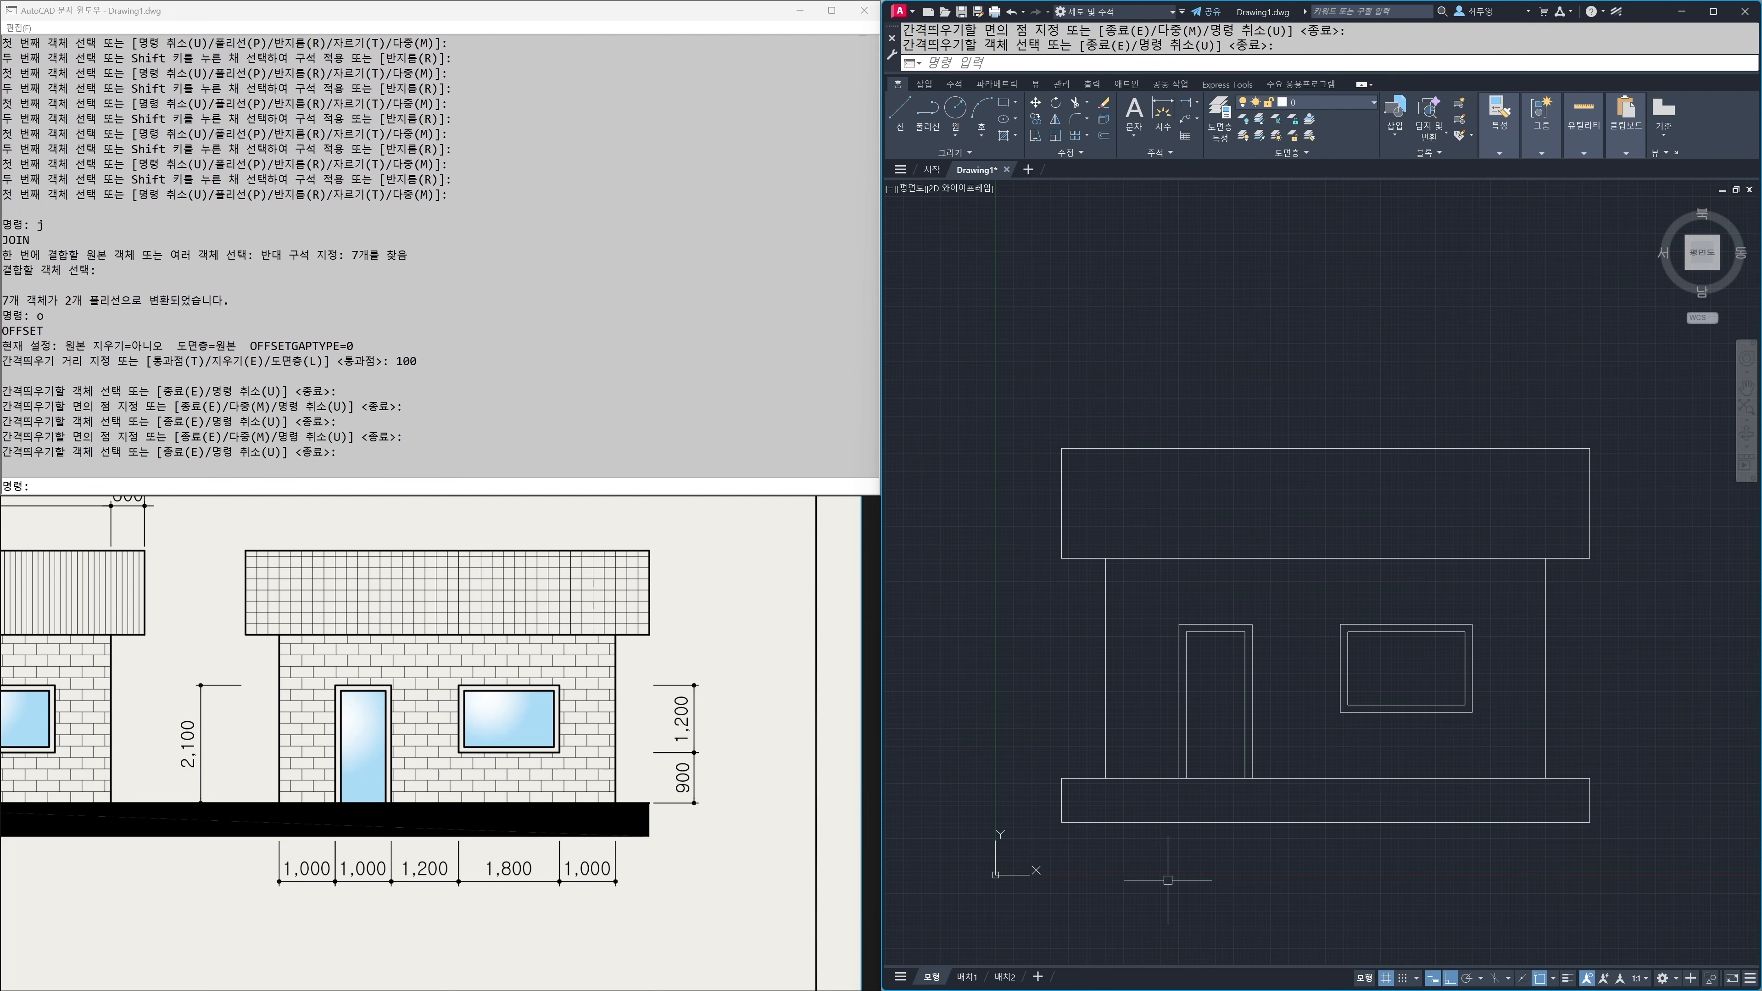
Step: Turn off dynamic input, hatch the roof band with a user-defined pattern at angle 90 and spacing 100, and specify a new hatch origin
left_click_drag(240, 773, 744, 854)
left_click(1111, 890)
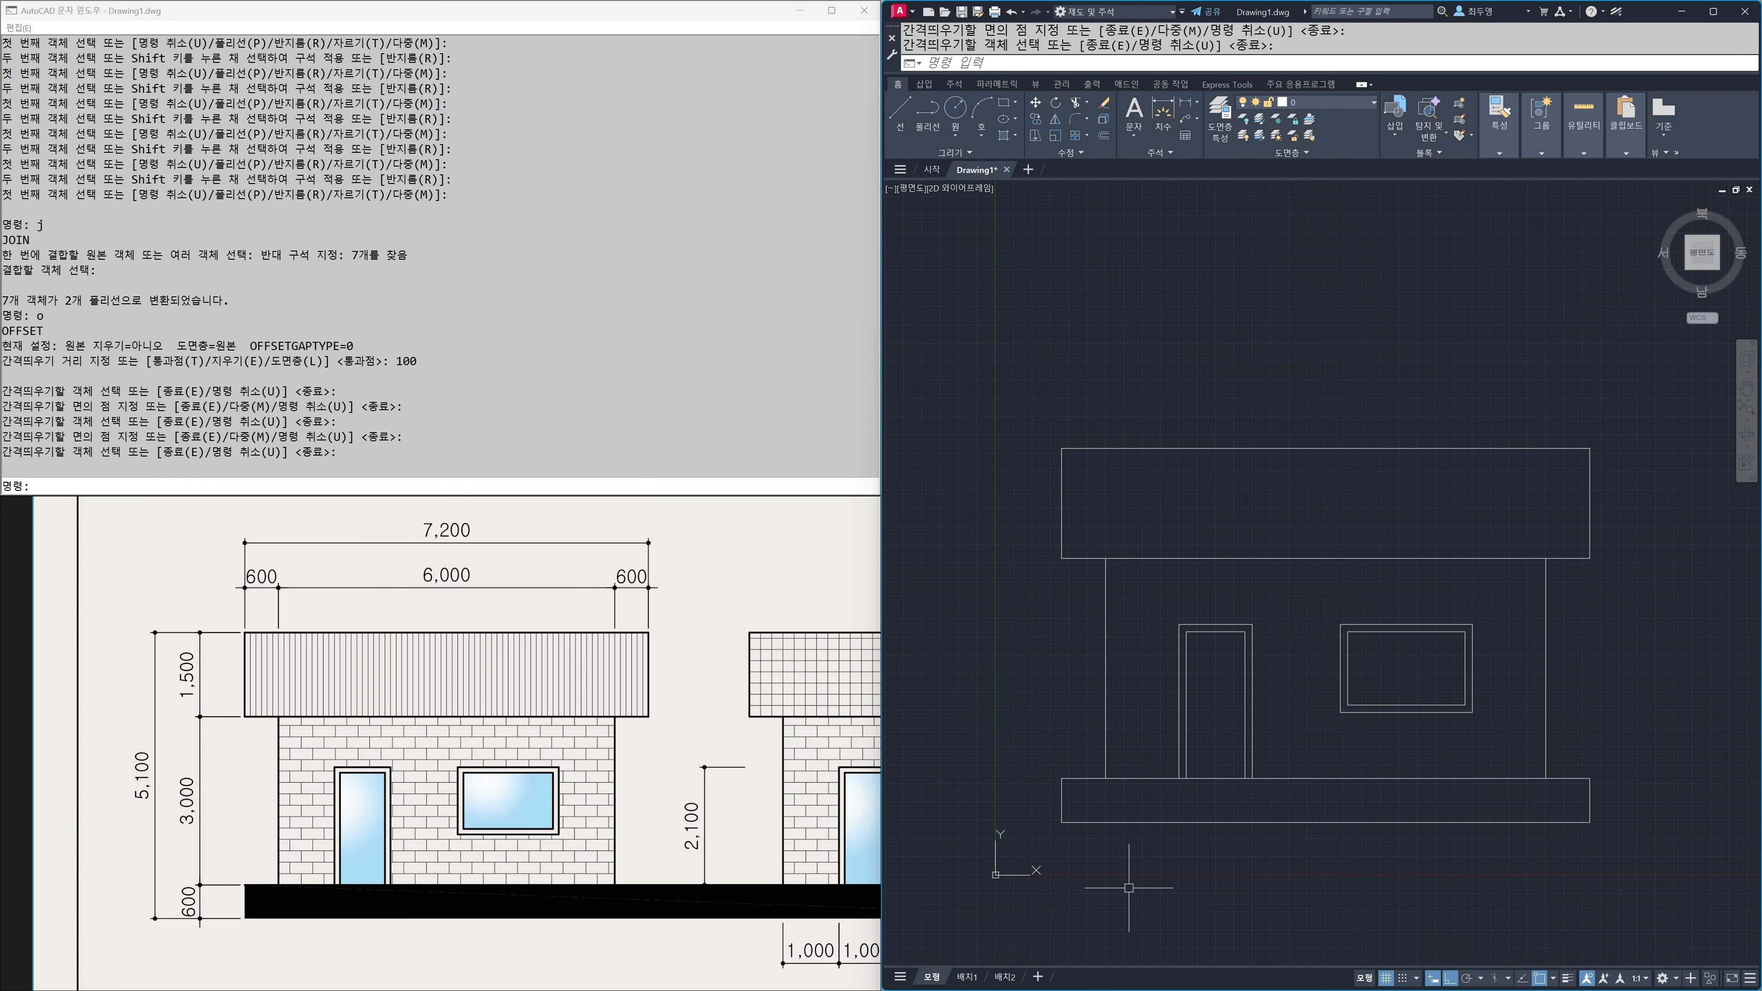
key("F12")
type("h")
key("Return")
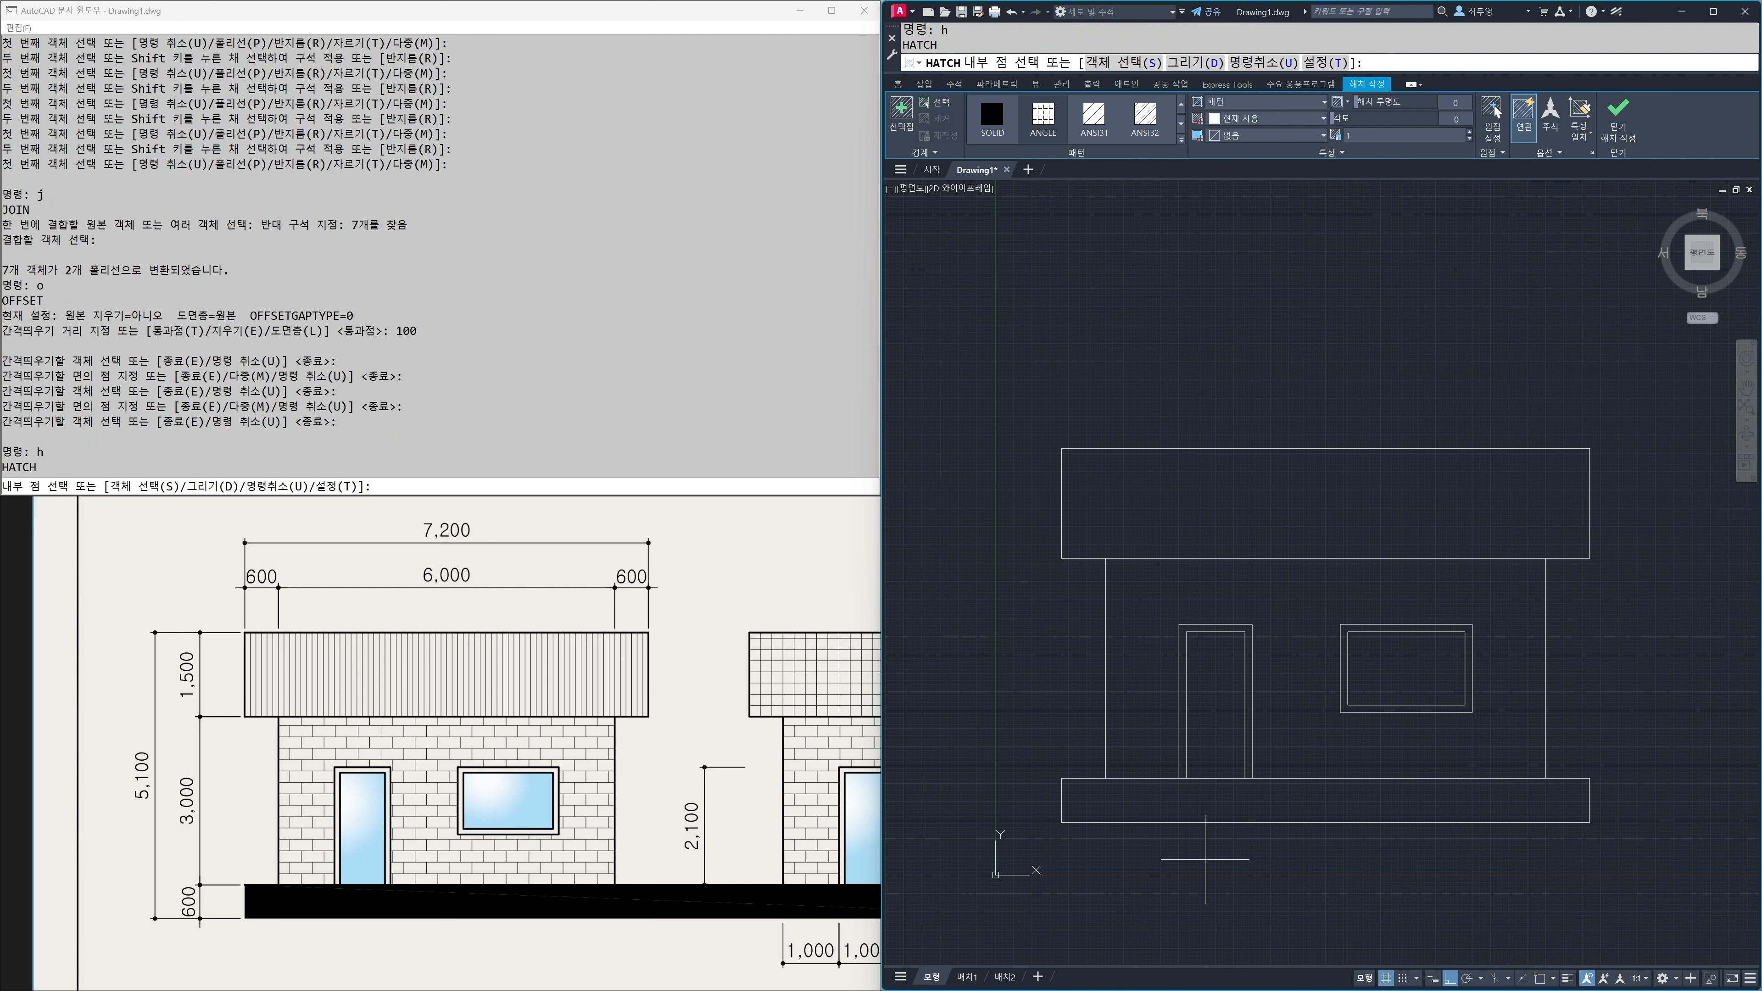
left_click(1286, 101)
left_click(1281, 165)
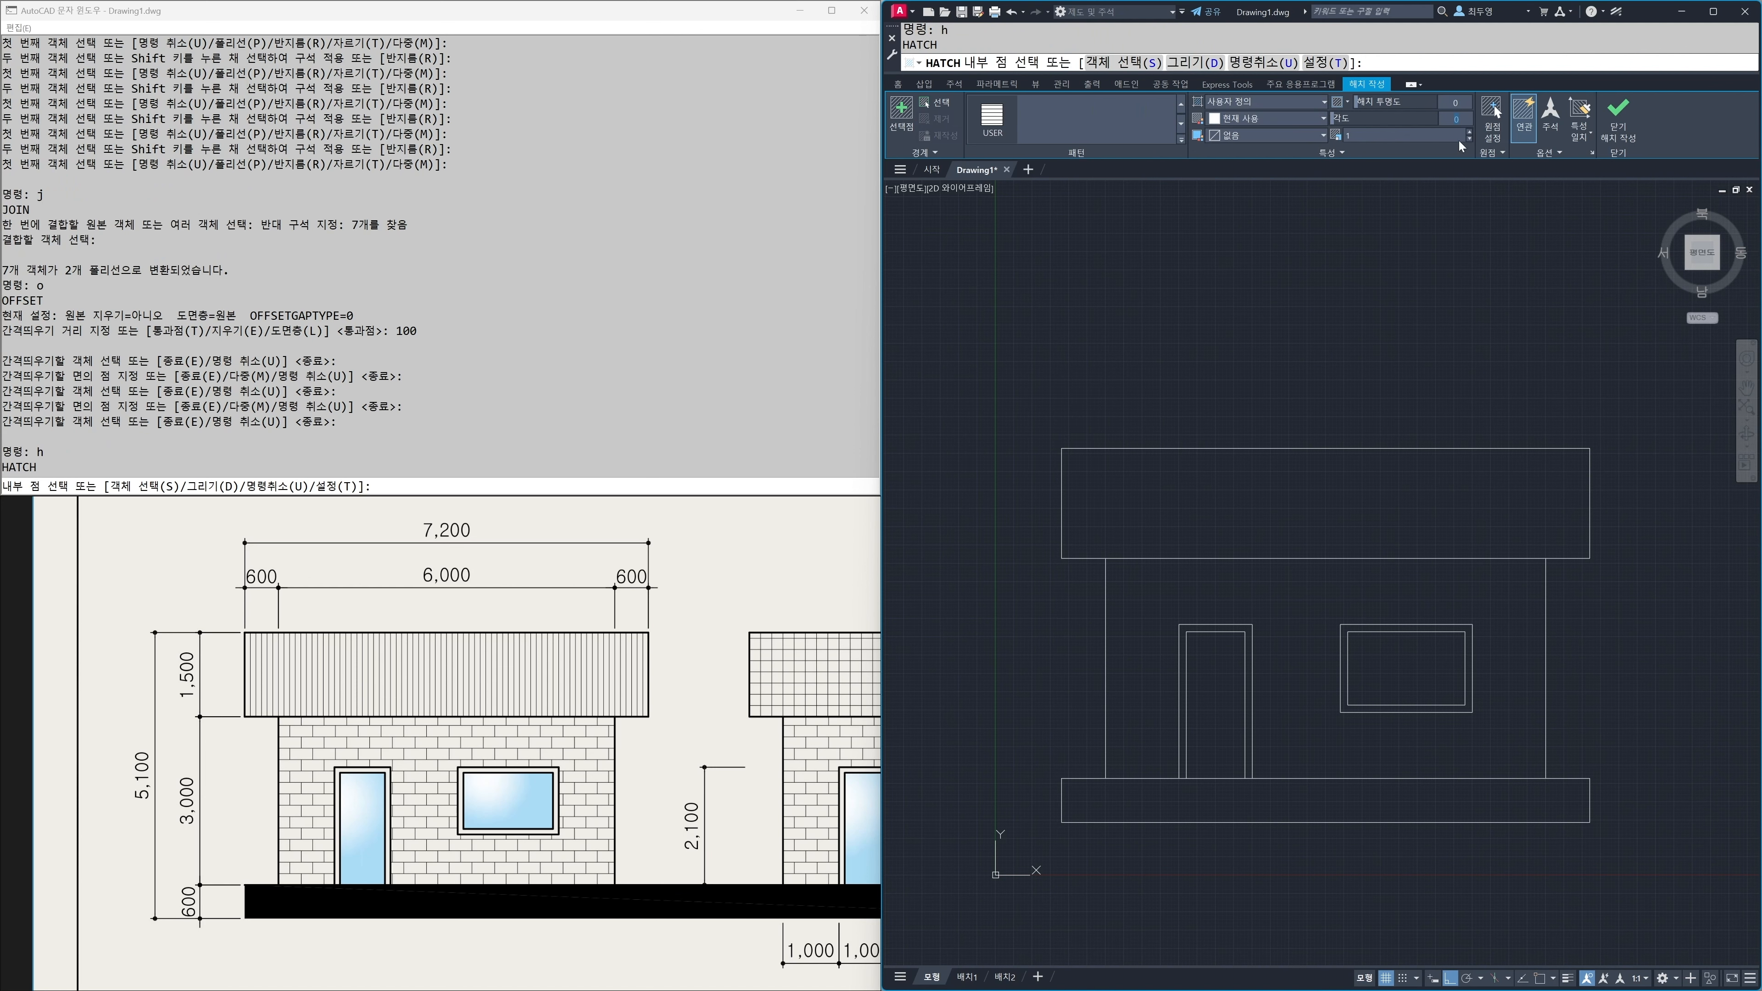
key("Tab")
left_click(1261, 474)
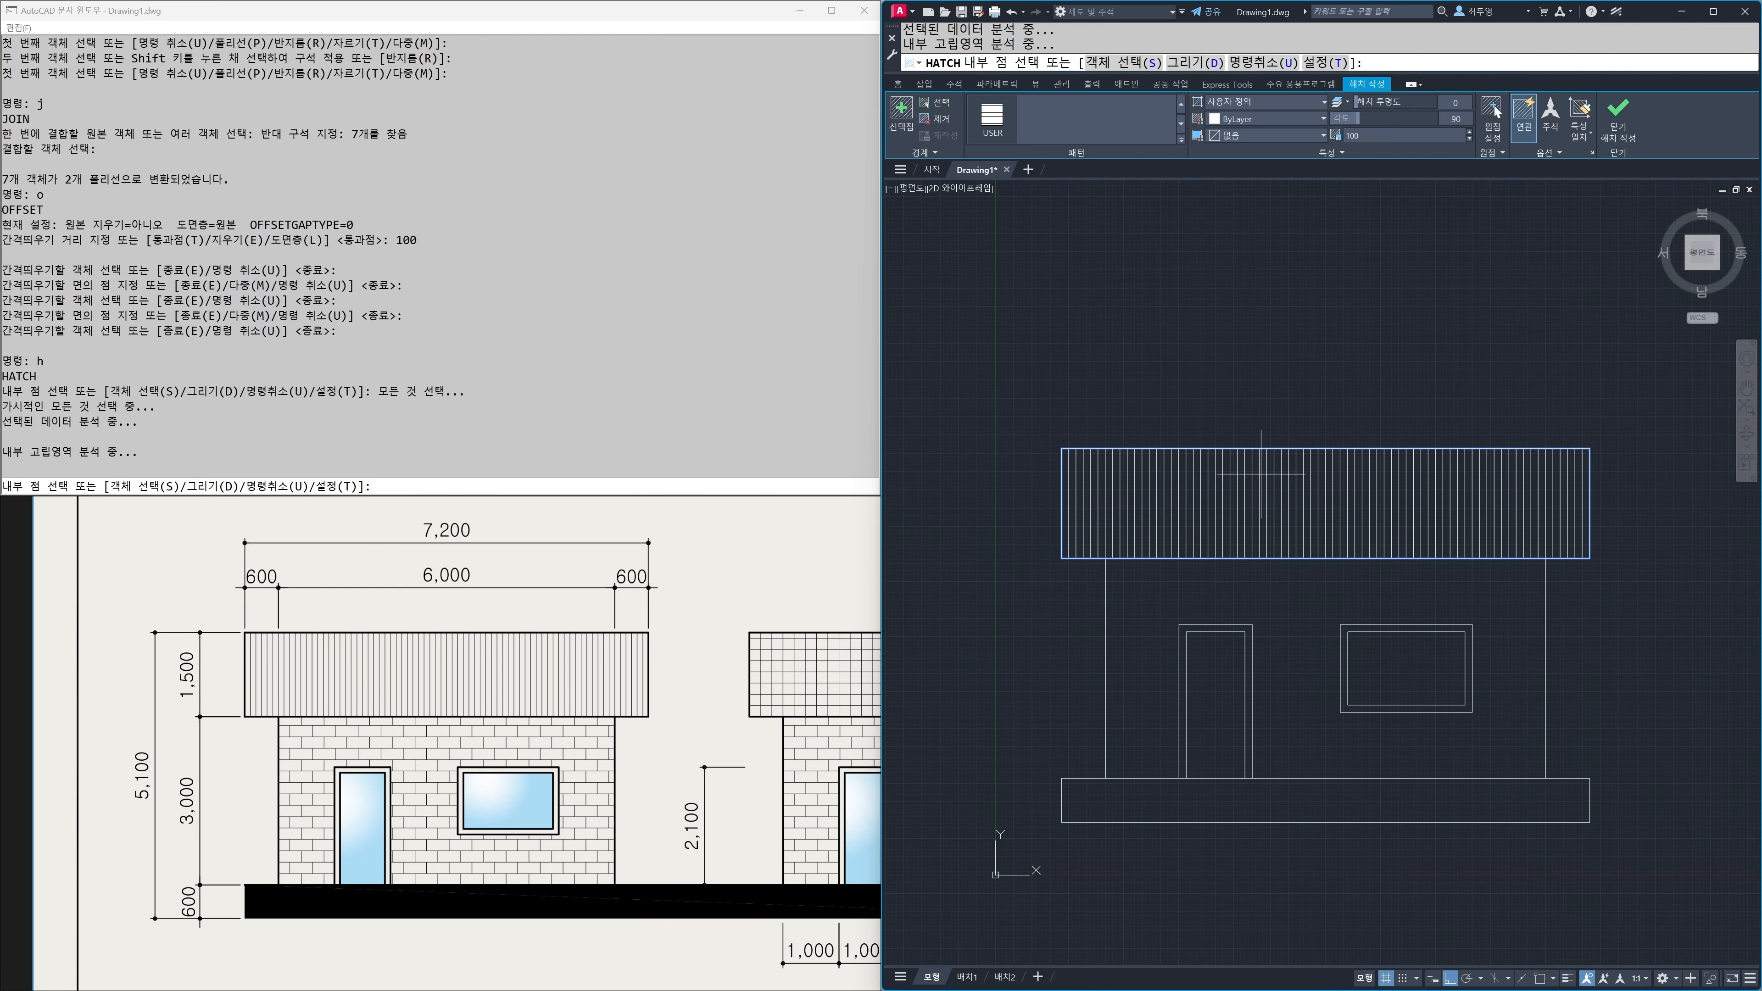
left_click(1496, 137)
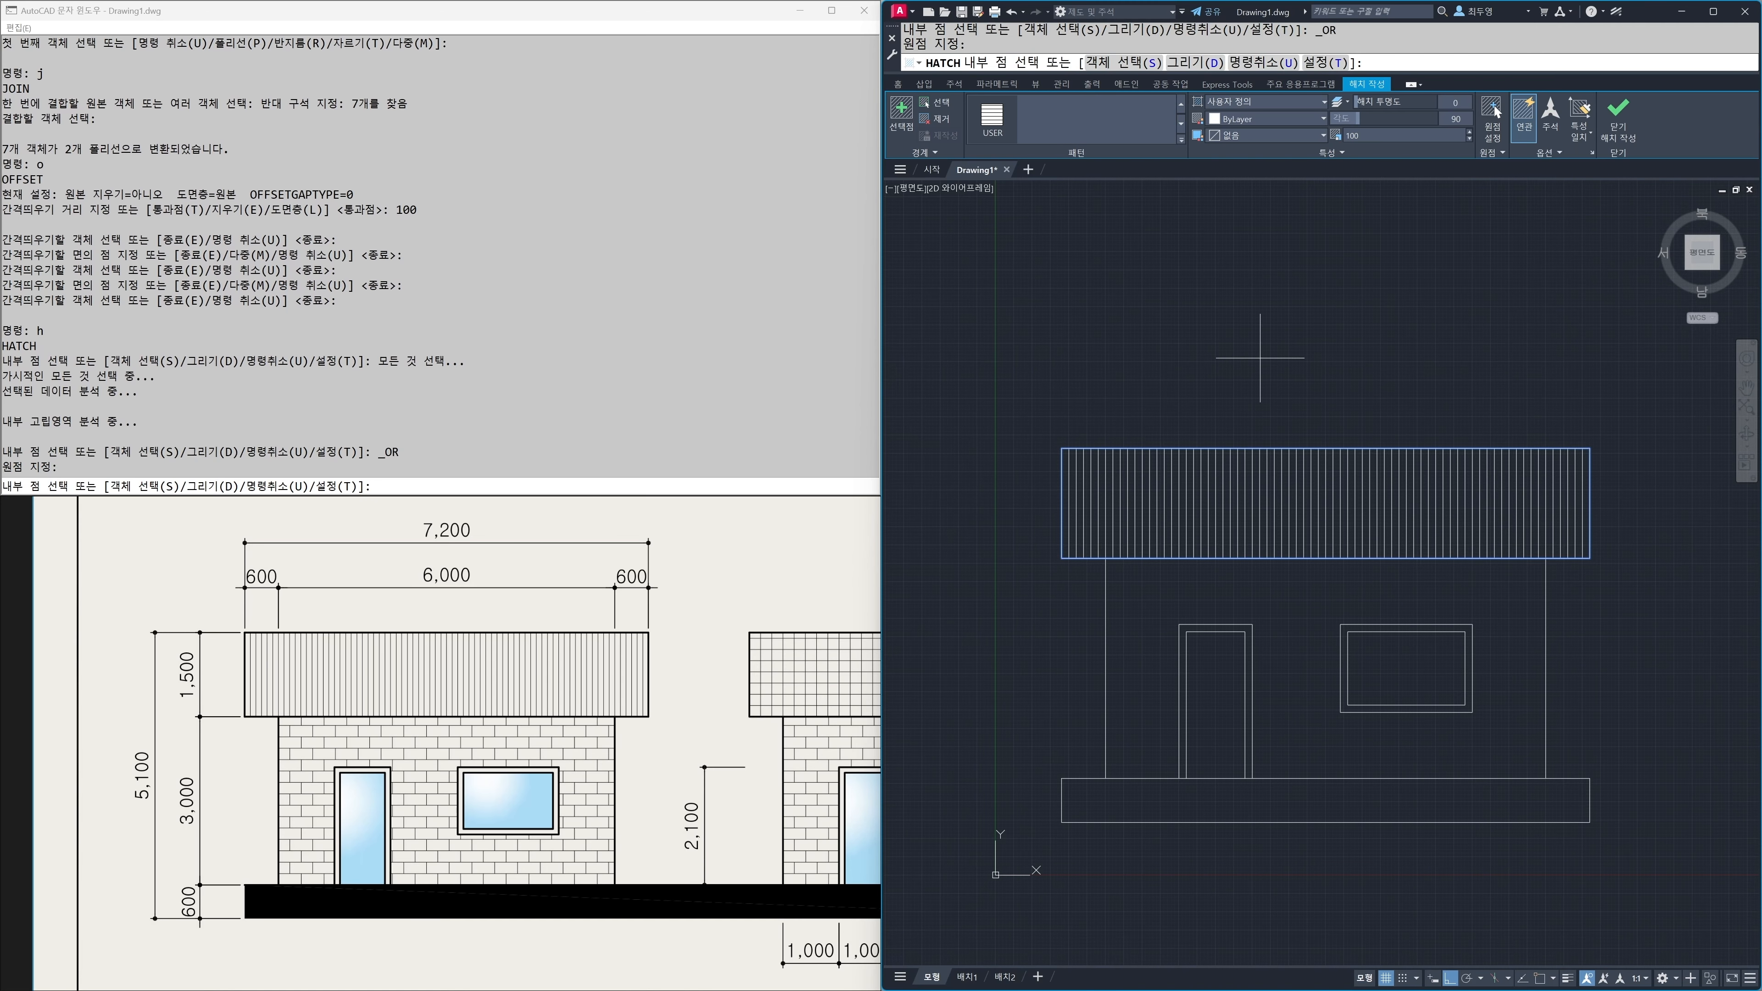
key("Return")
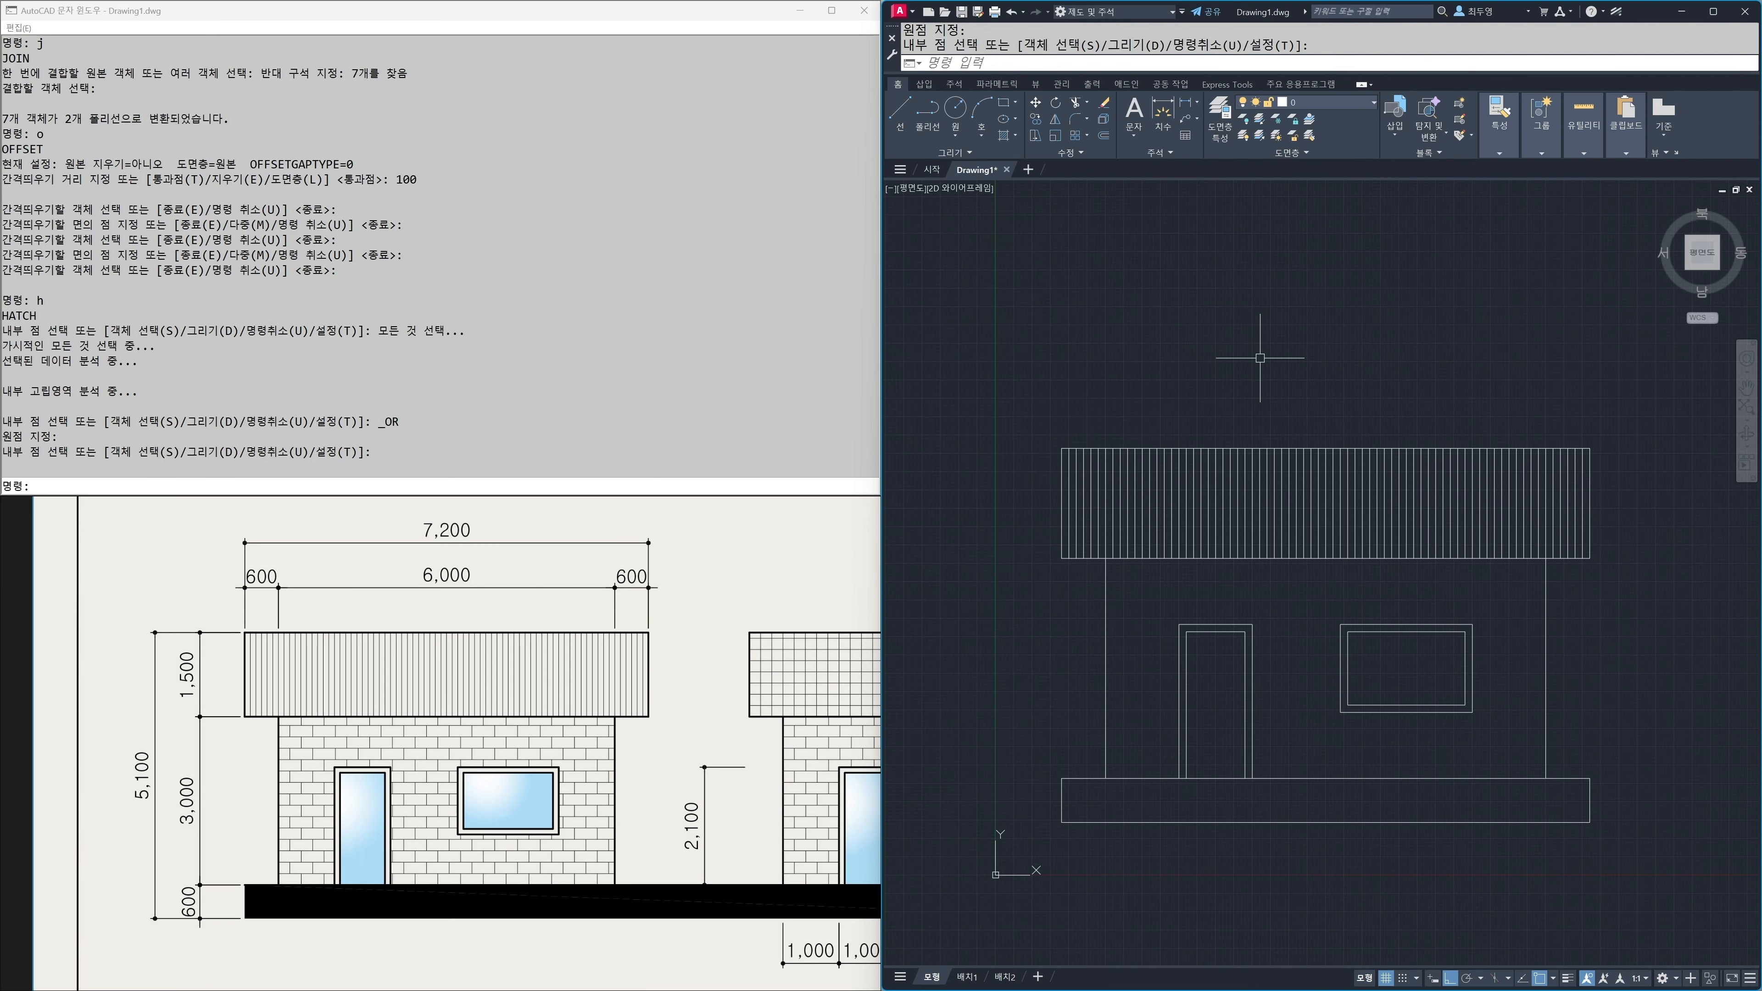
Step: Hatch the wall area around the door and window with the predefined AR-B816 brick pattern
key("Return")
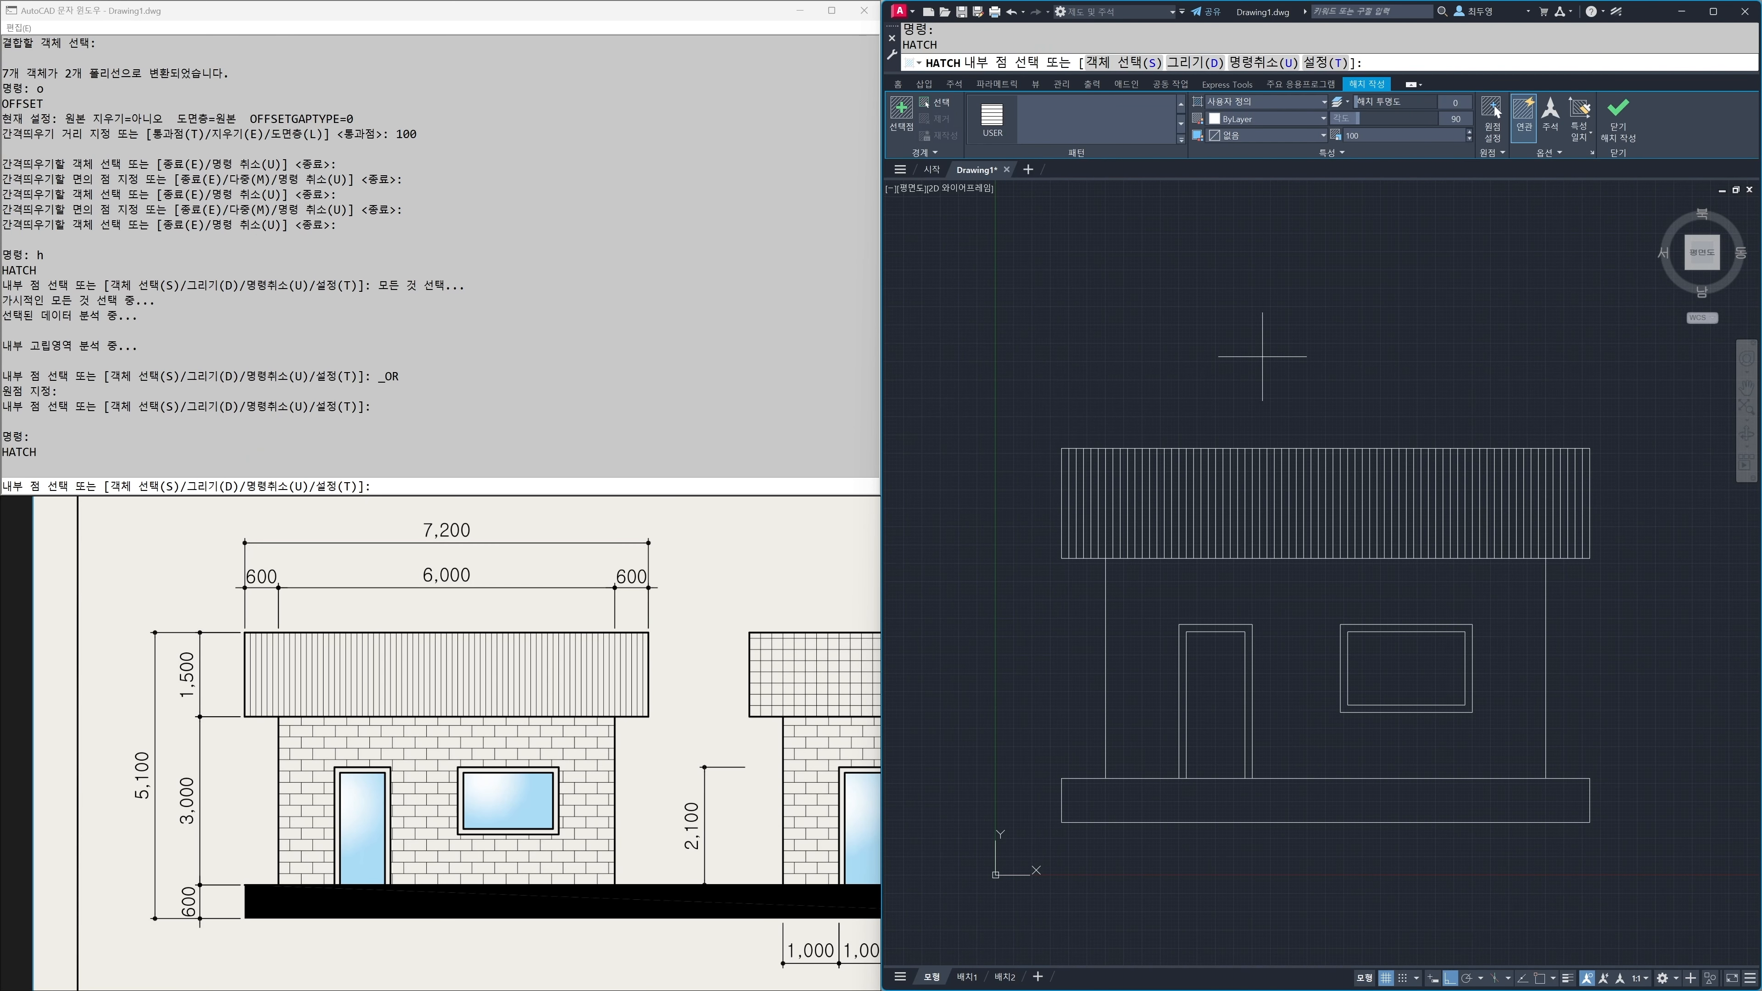
left_click(1272, 103)
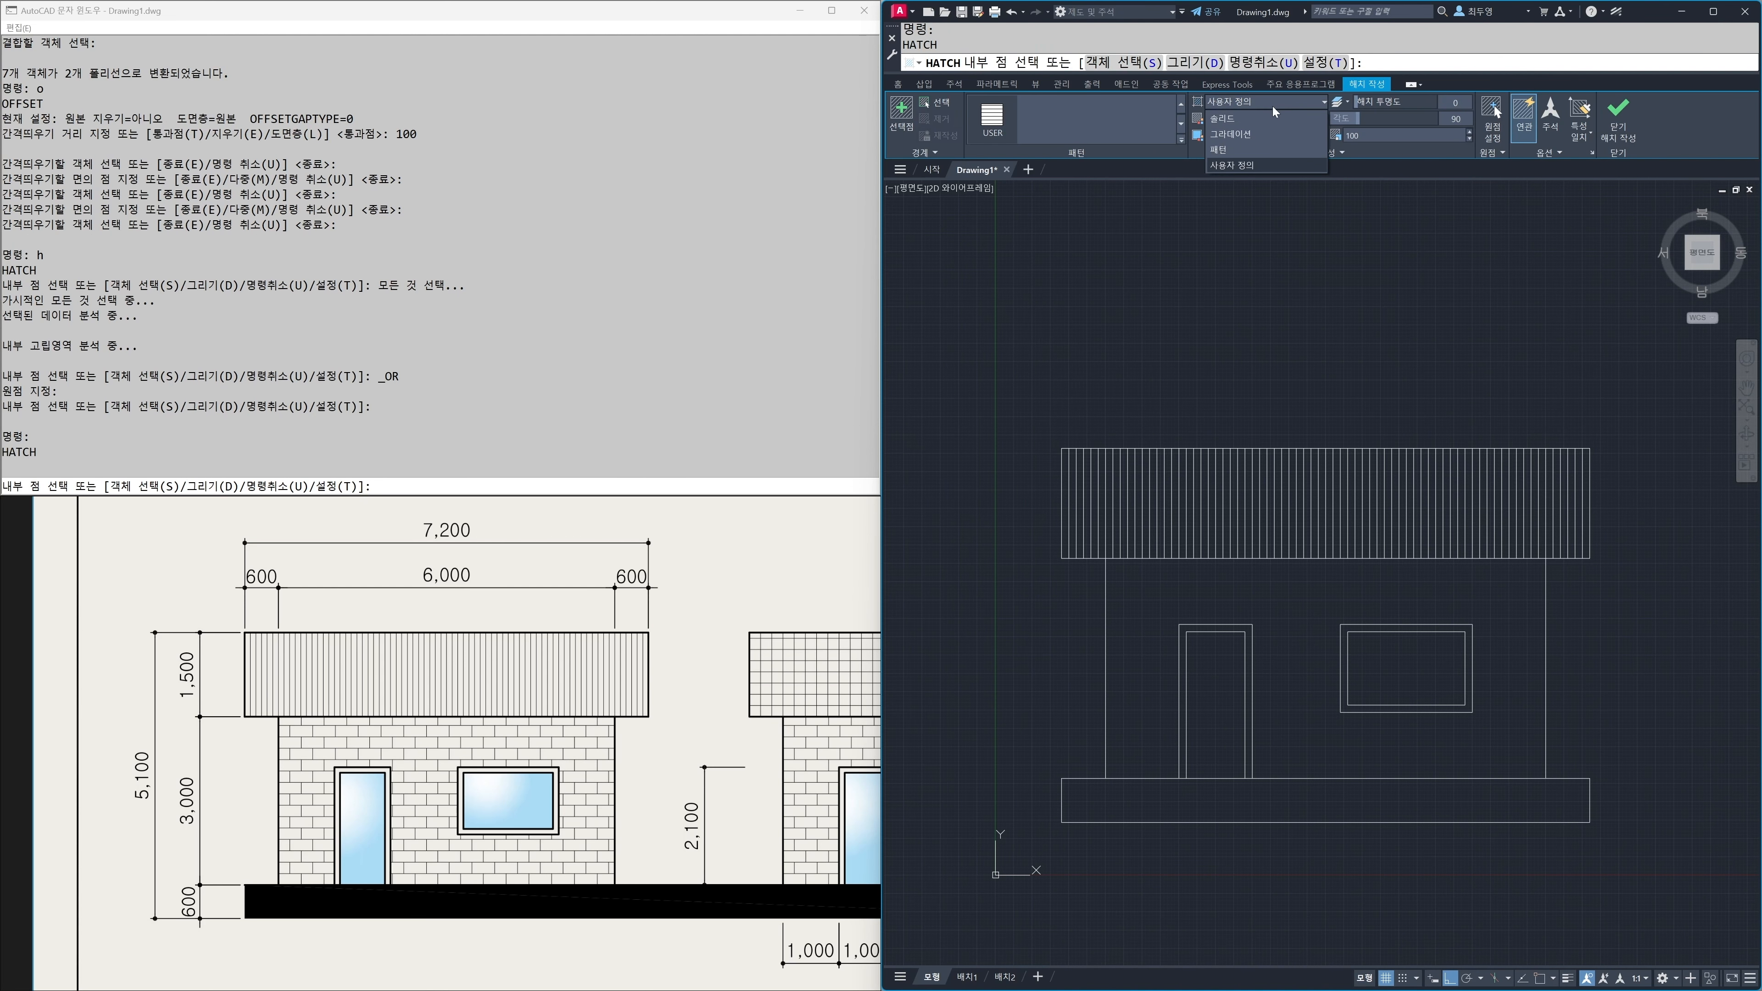
left_click(1267, 150)
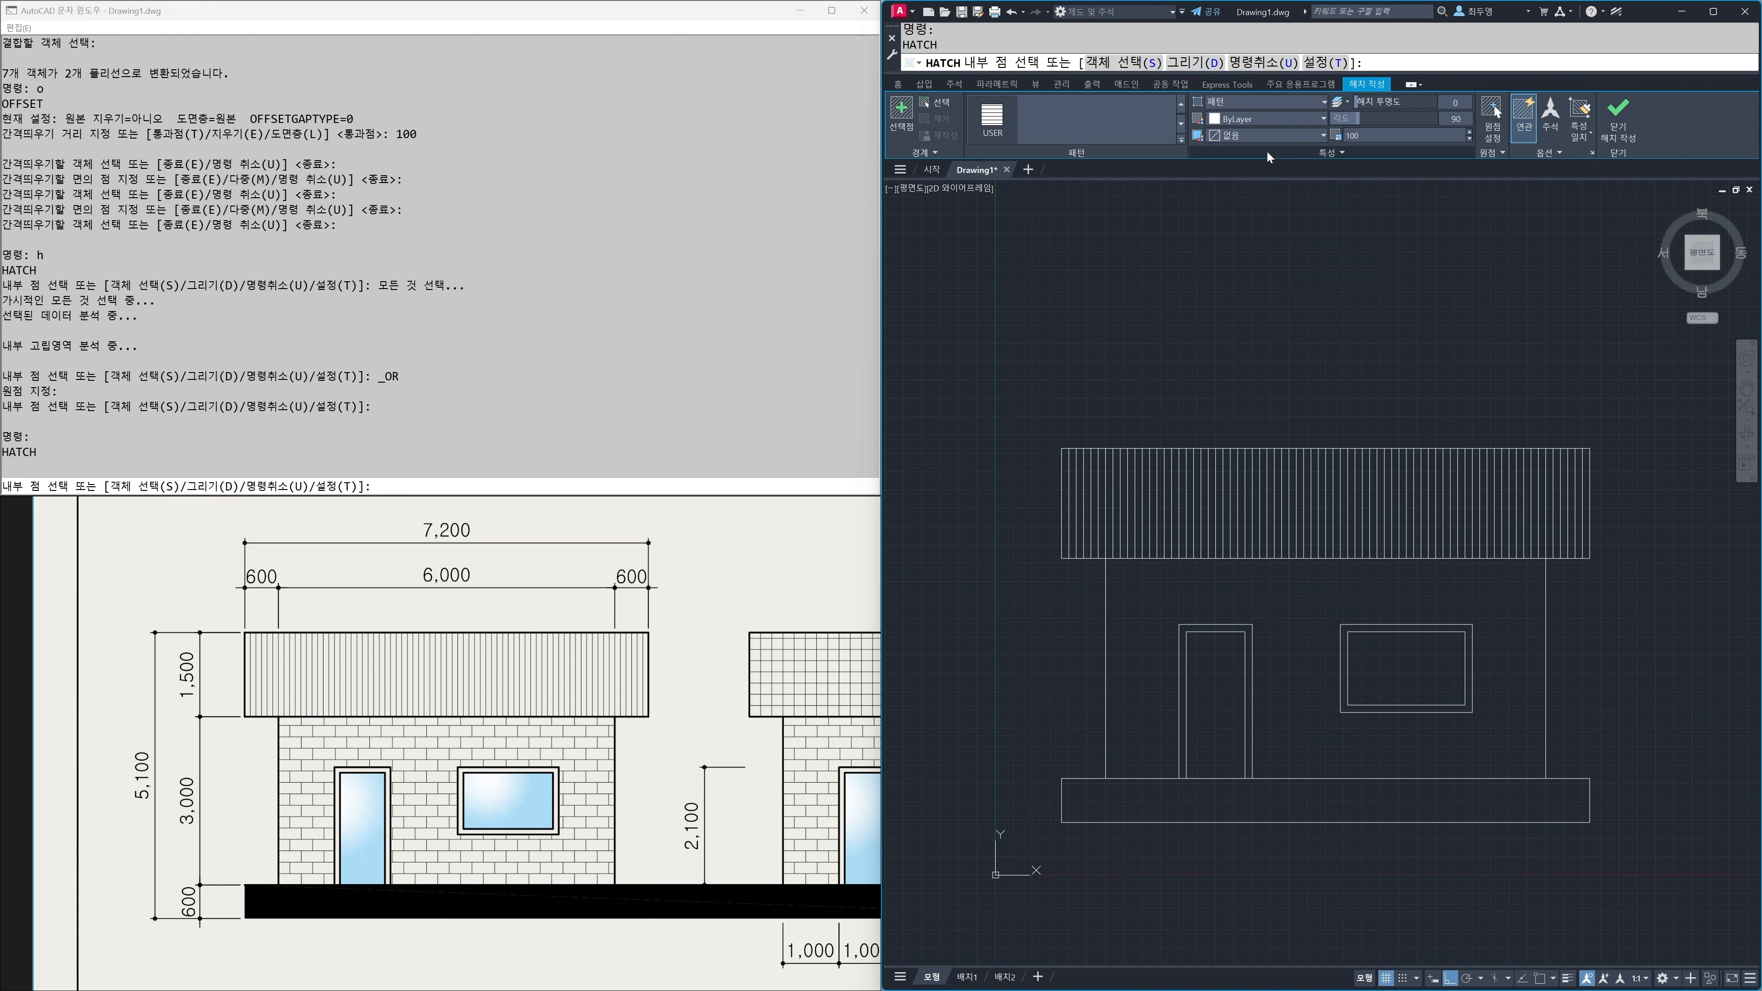
left_click(1182, 140)
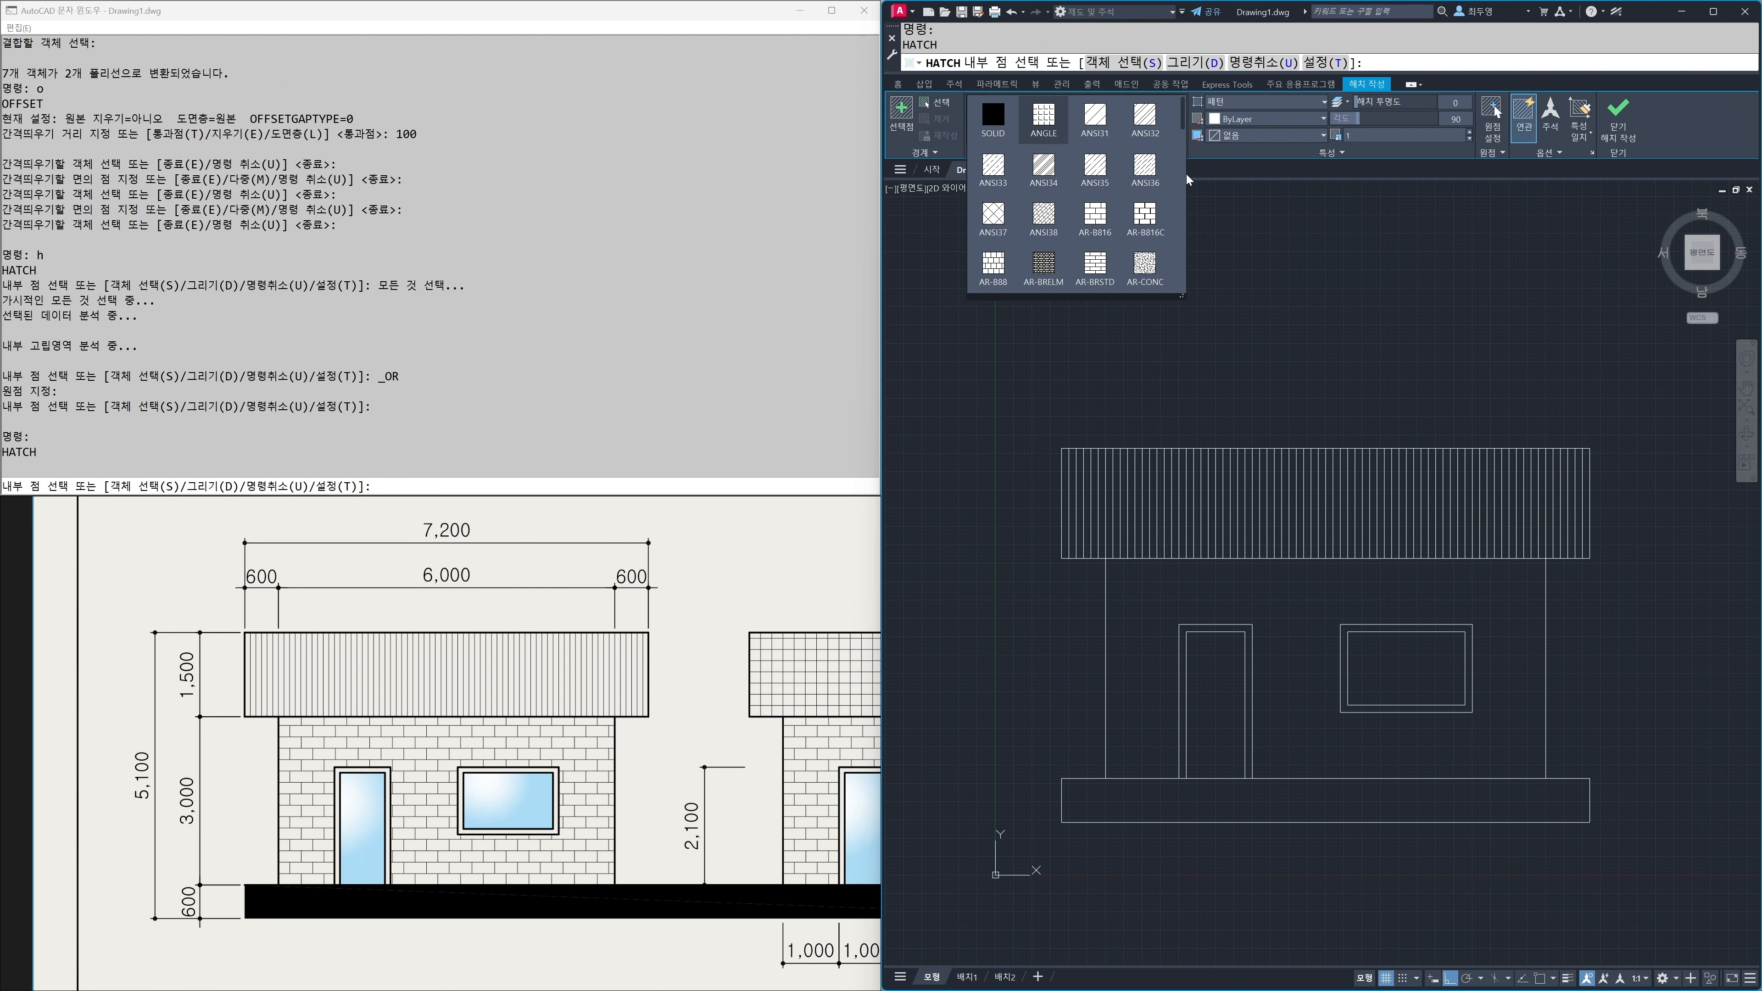
left_click(1096, 221)
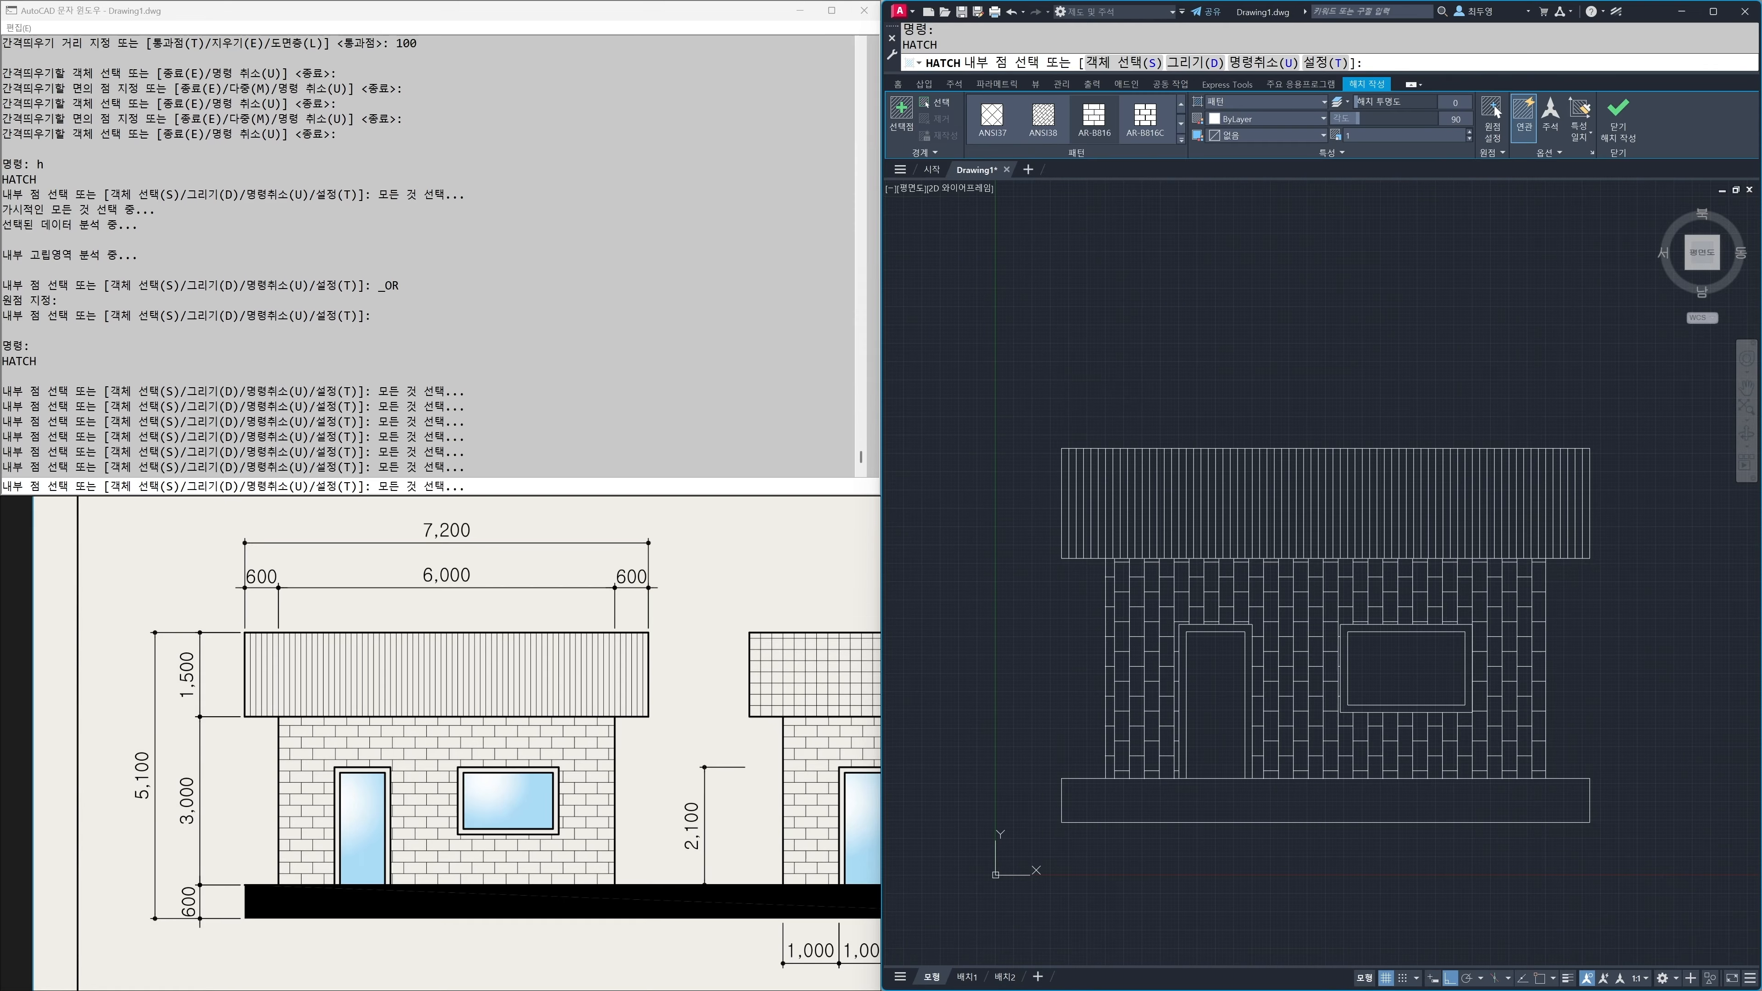
left_click(1160, 611)
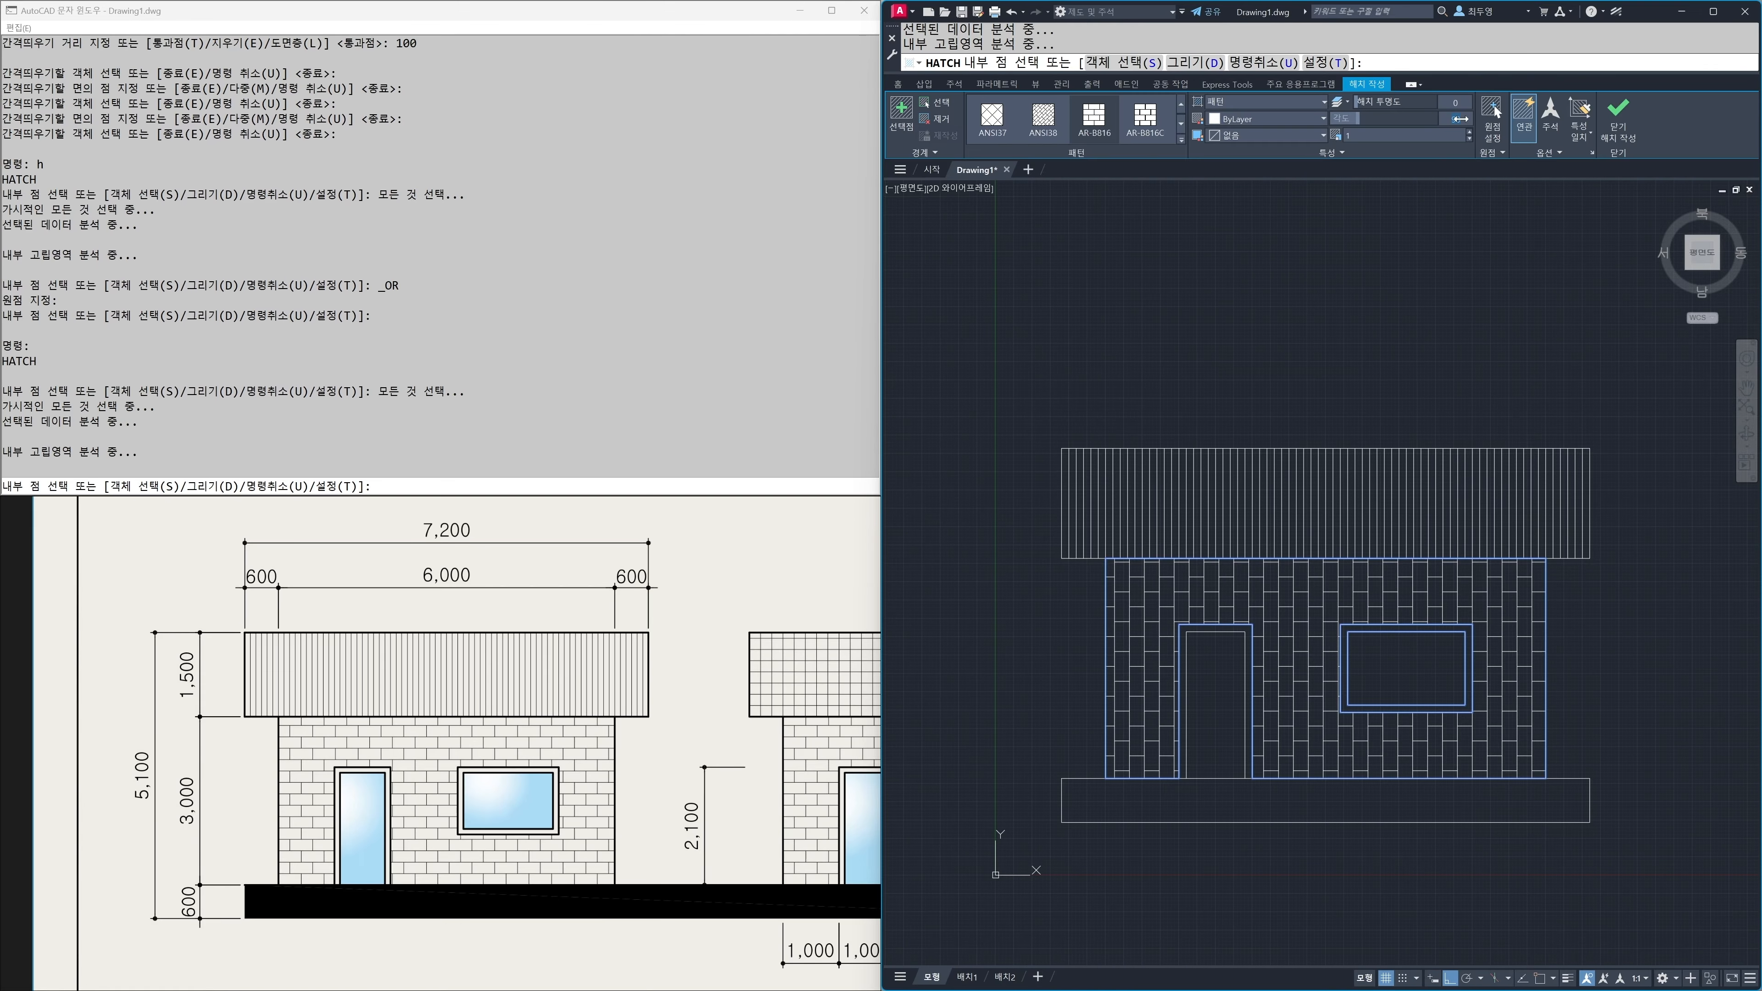
Step: Set the brick hatch's angle to 0 and its origin at the wall's lower-left corner
type("0")
key("Return")
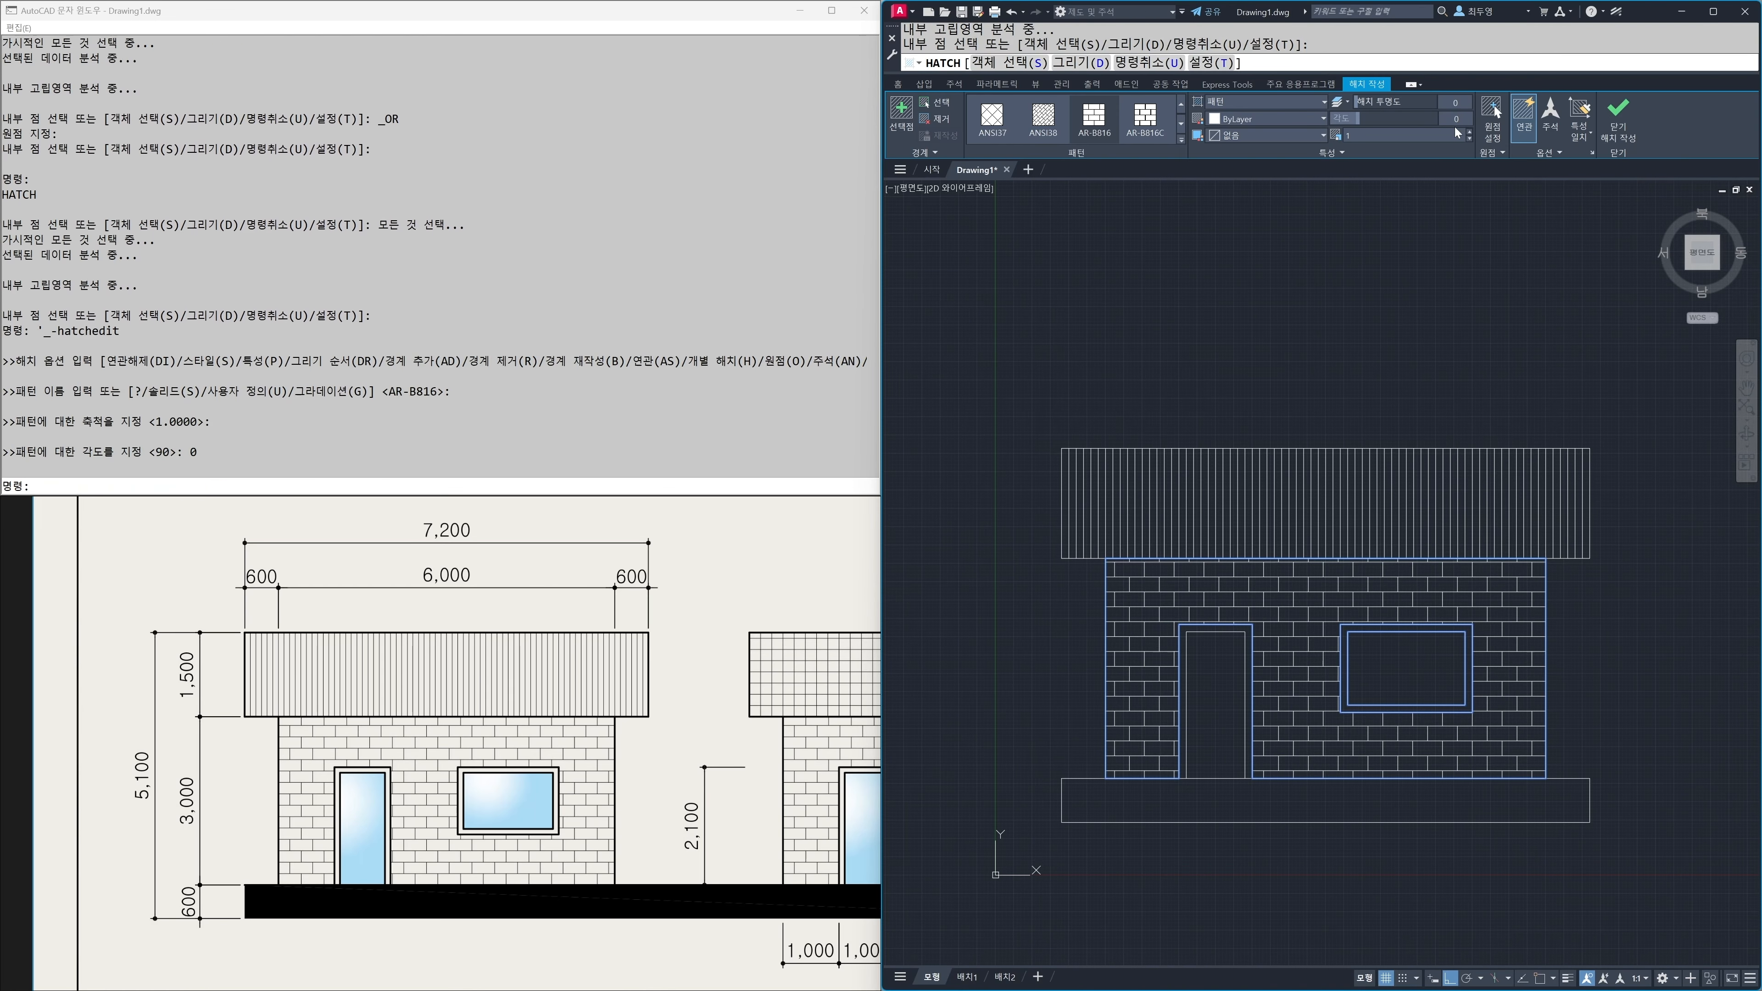
left_click(1492, 115)
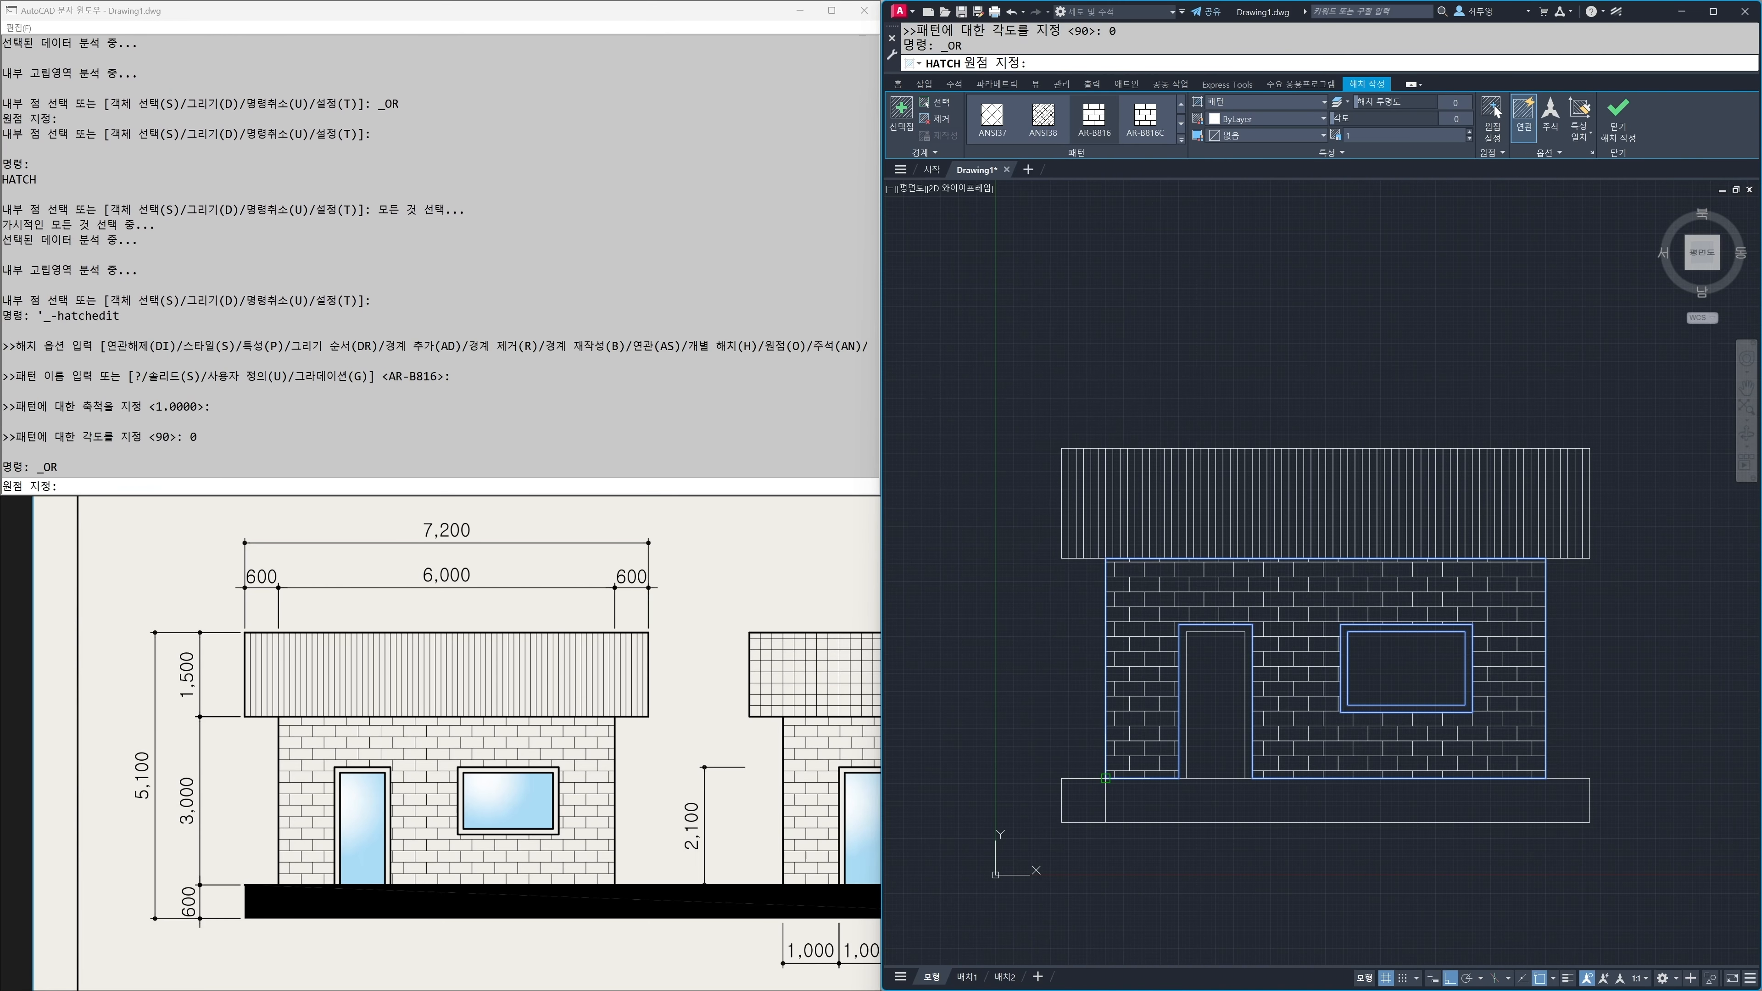
left_click(1107, 779)
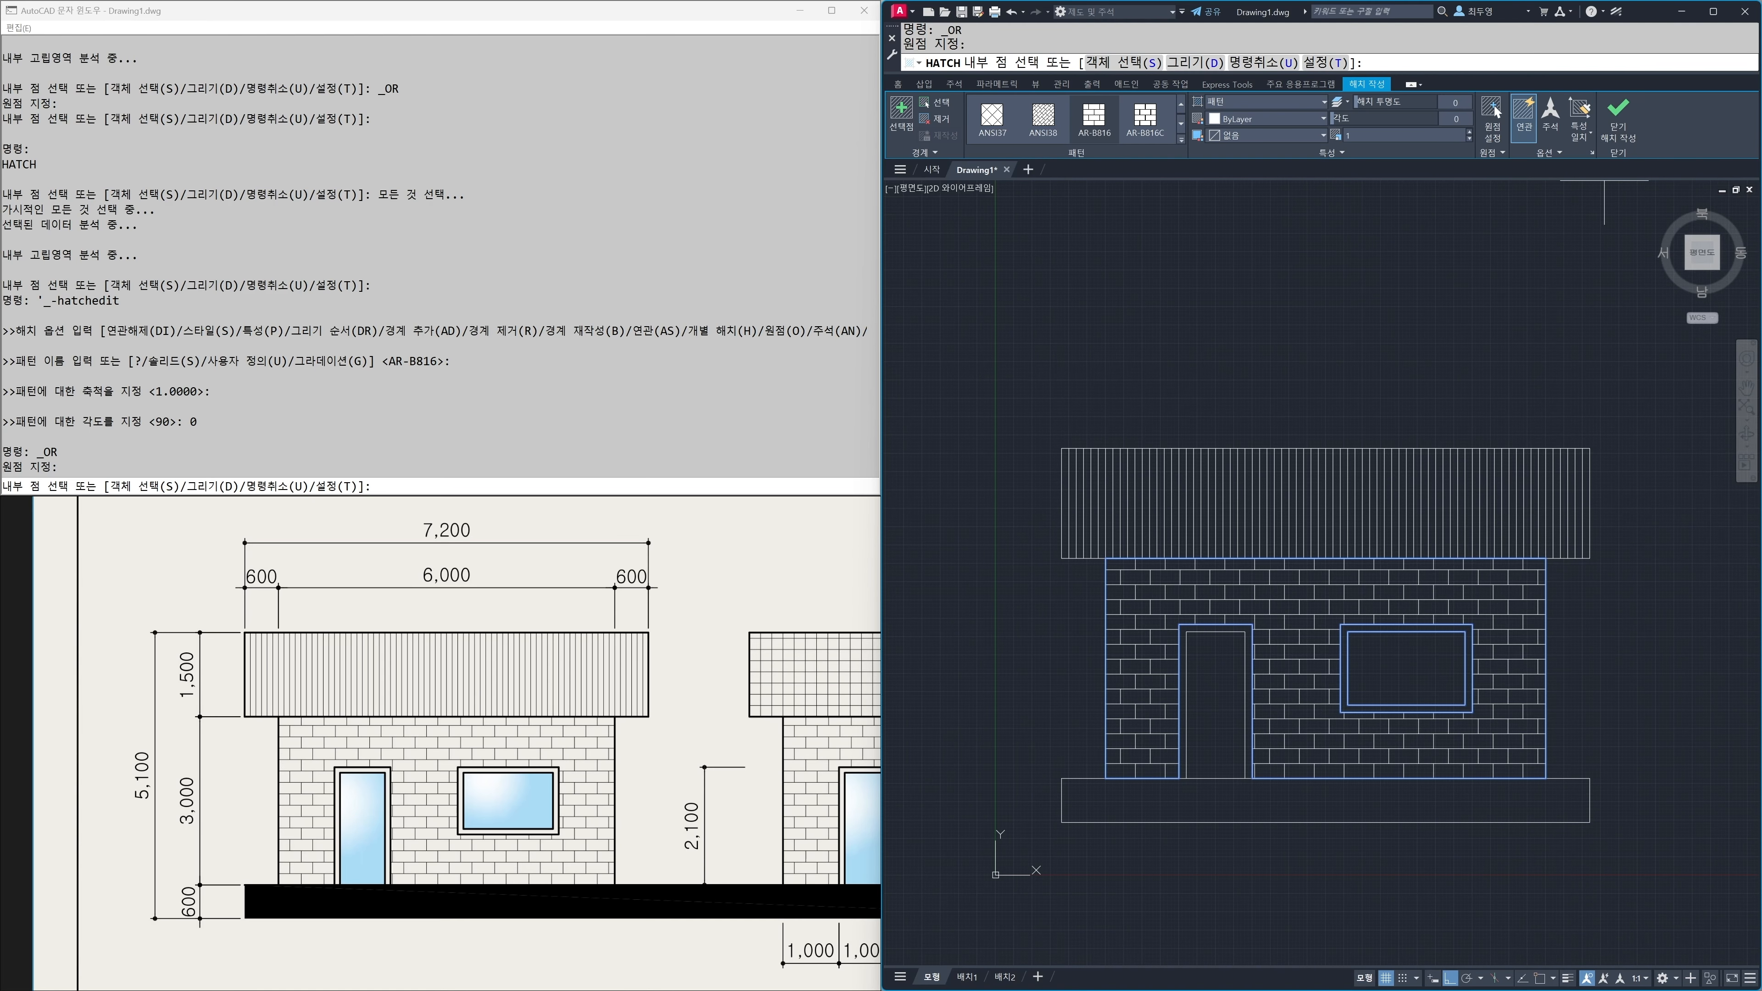
key("Return")
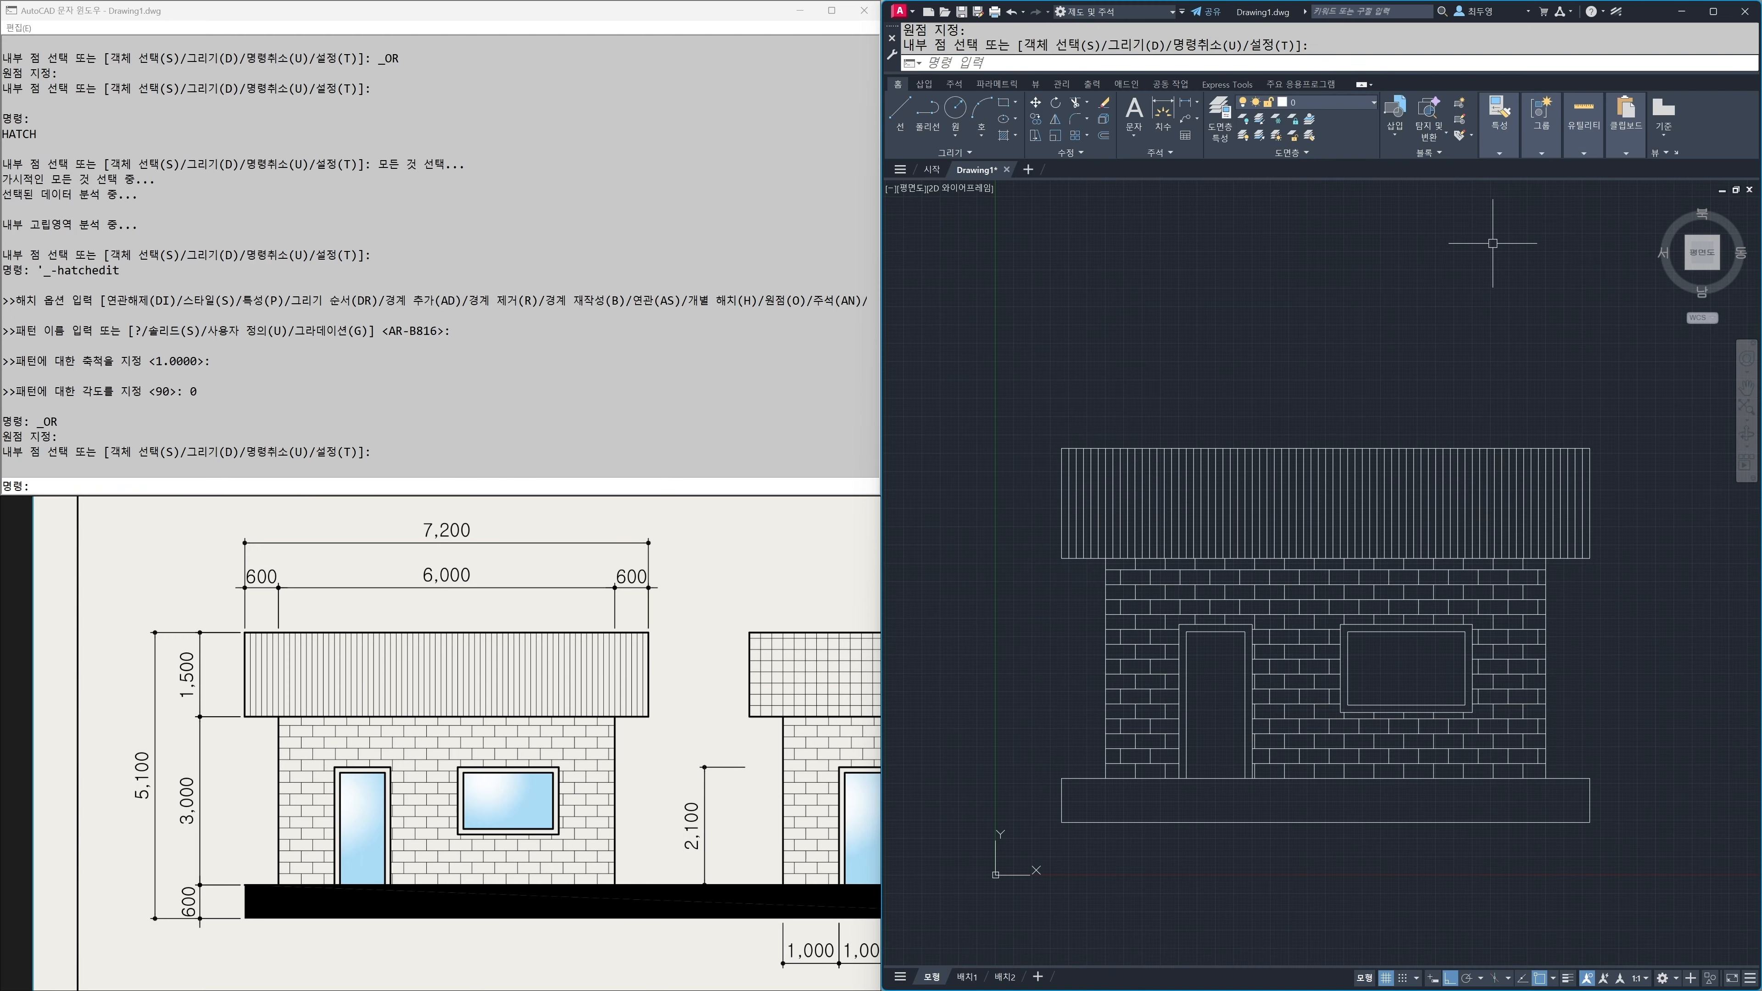
Step: Set up a new gradient hatch with white as the first colour and light blue 173,221,247 as the second
key("Return")
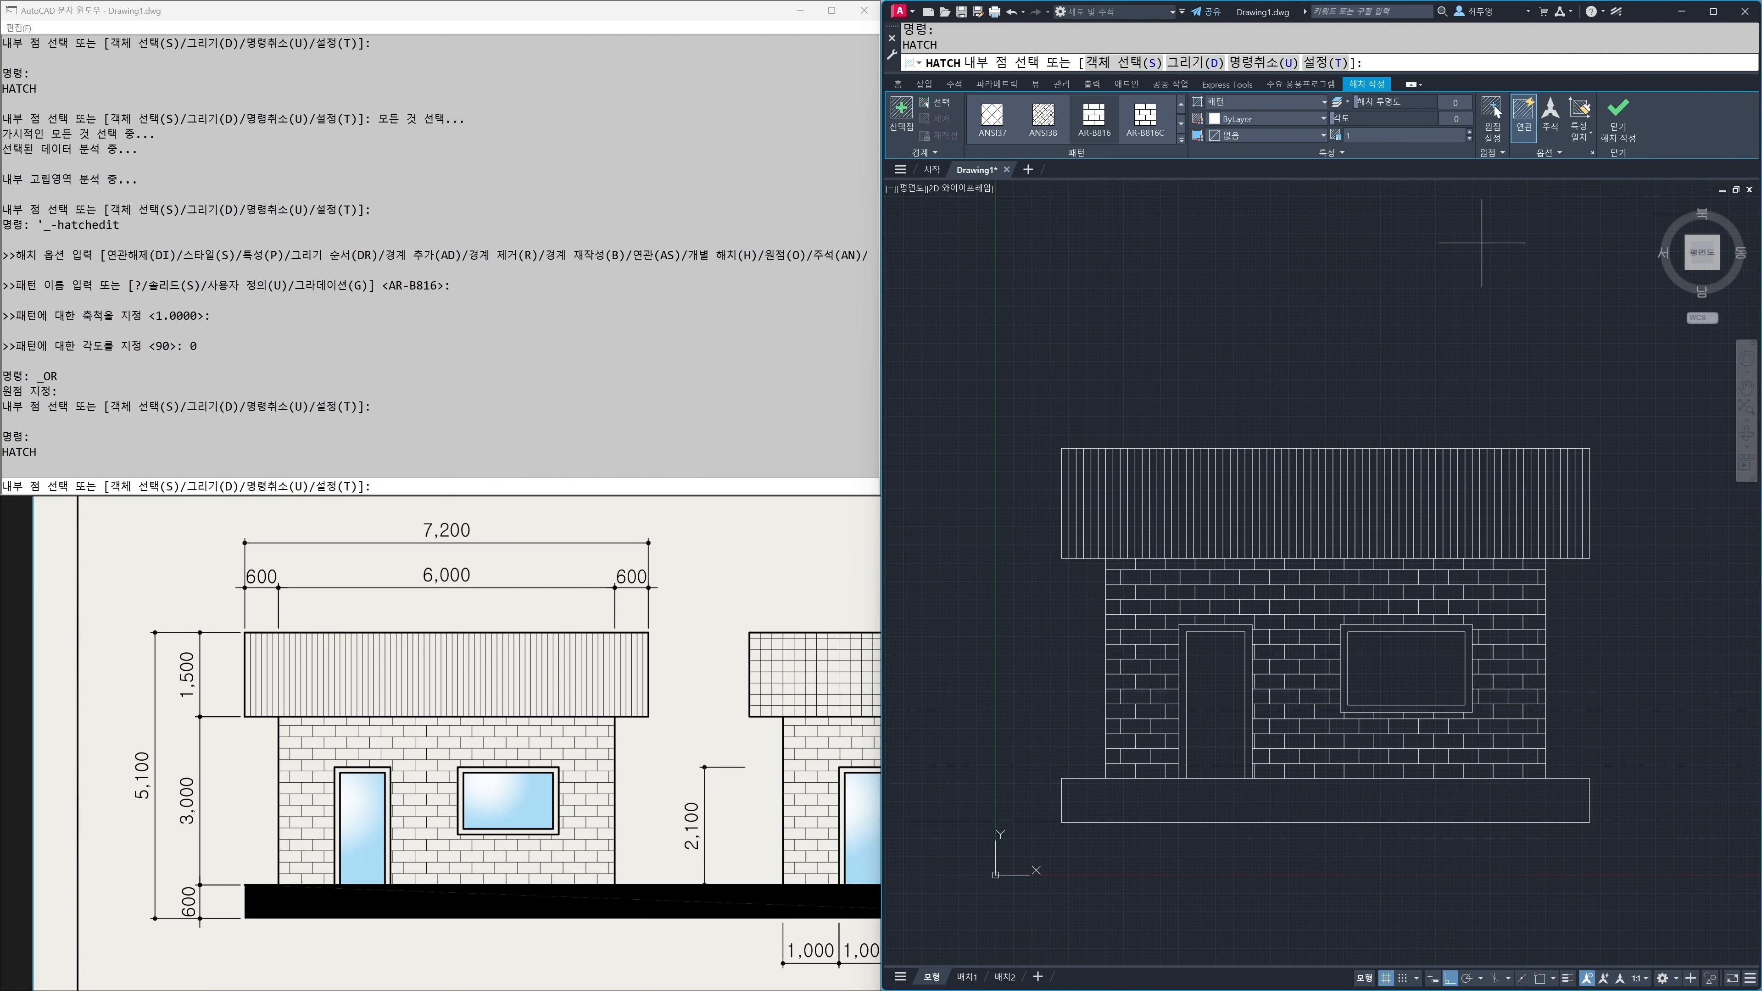
left_click(1324, 101)
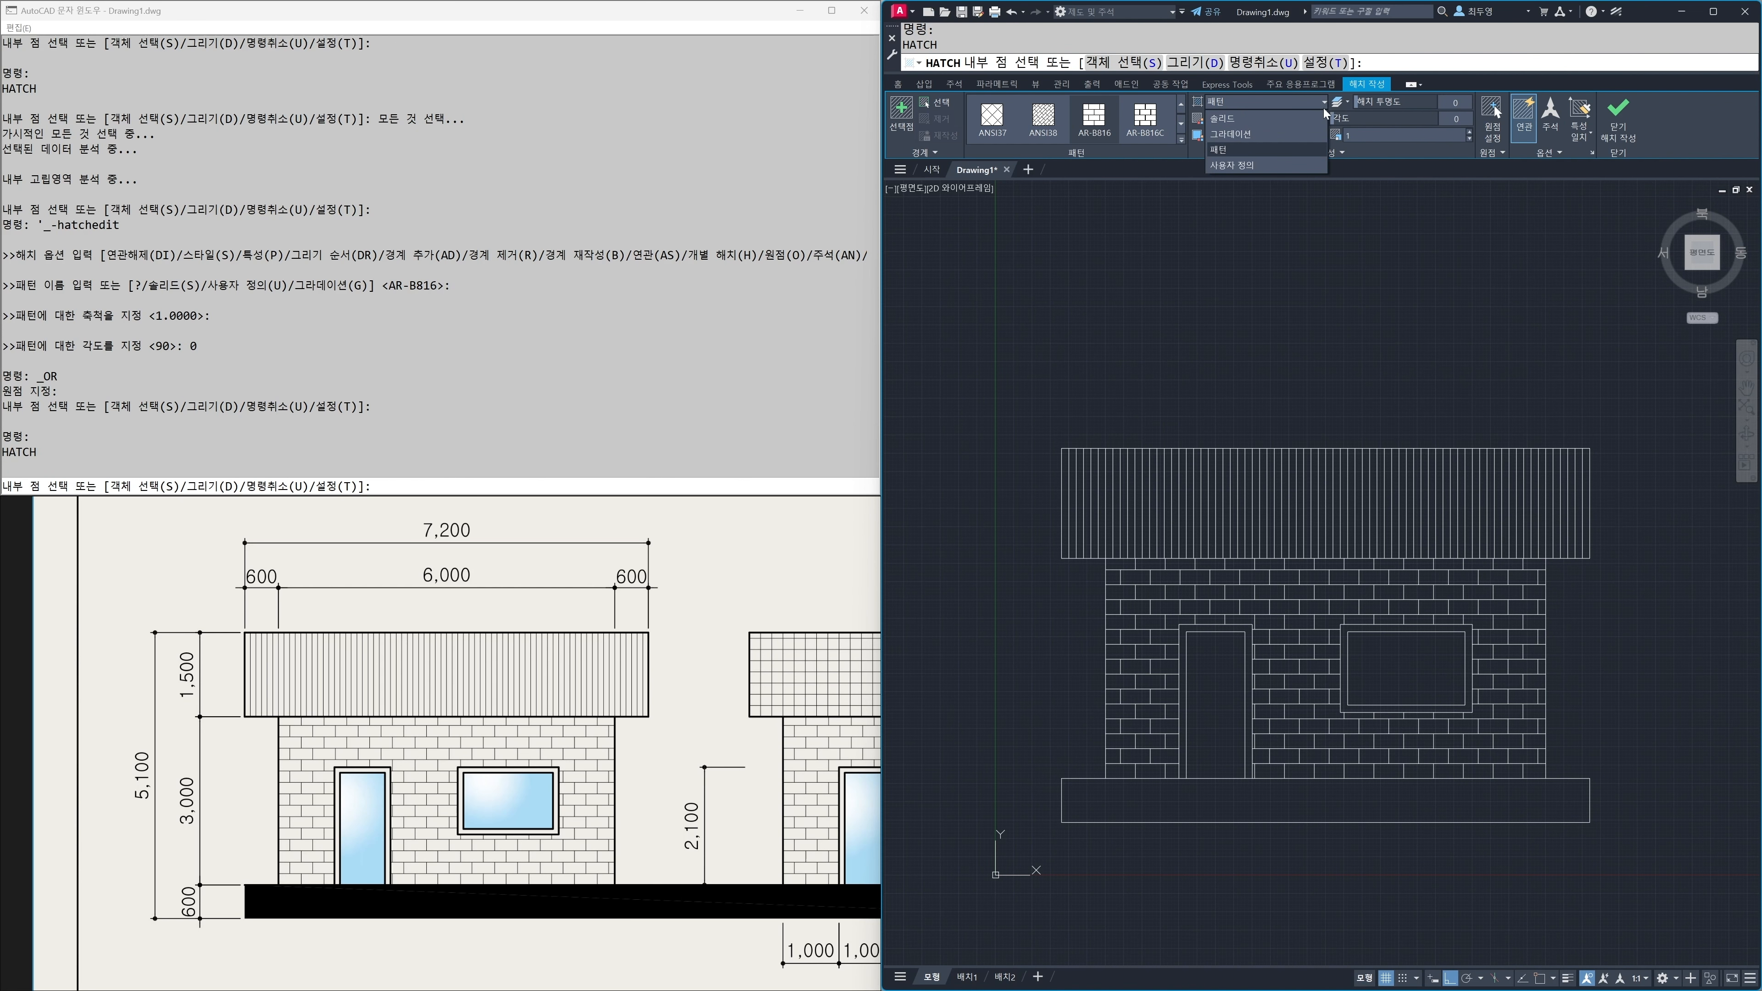
left_click(1290, 139)
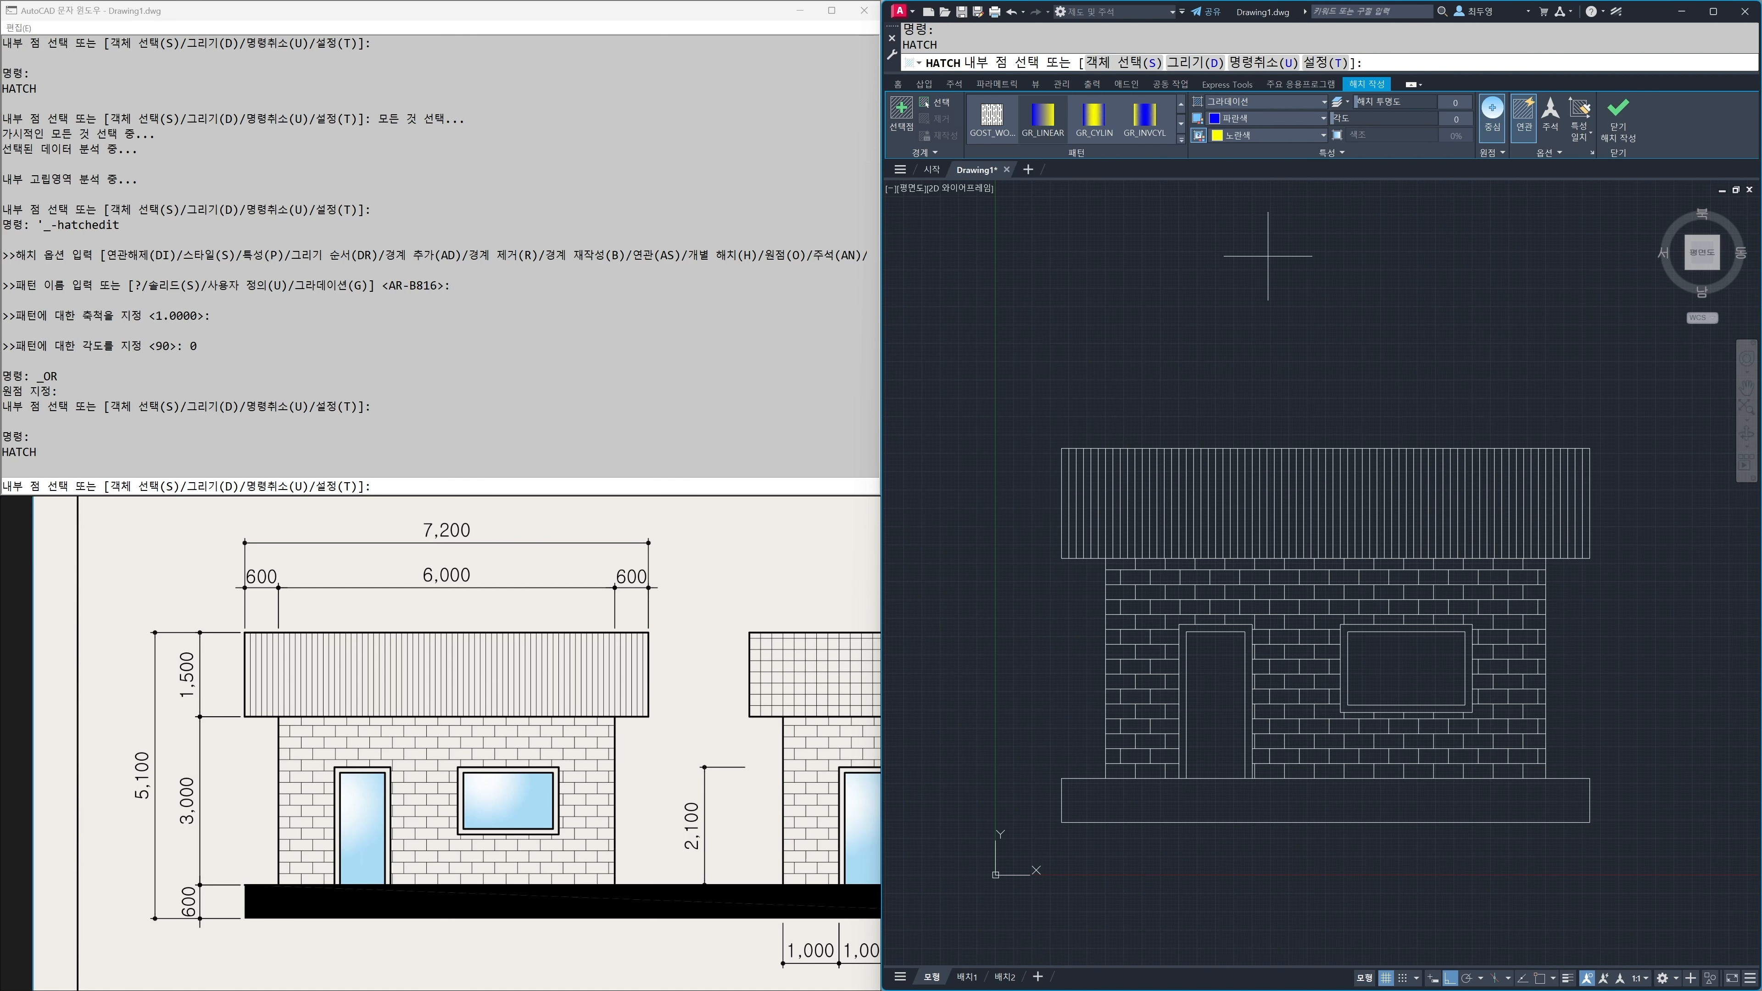
left_click(1245, 119)
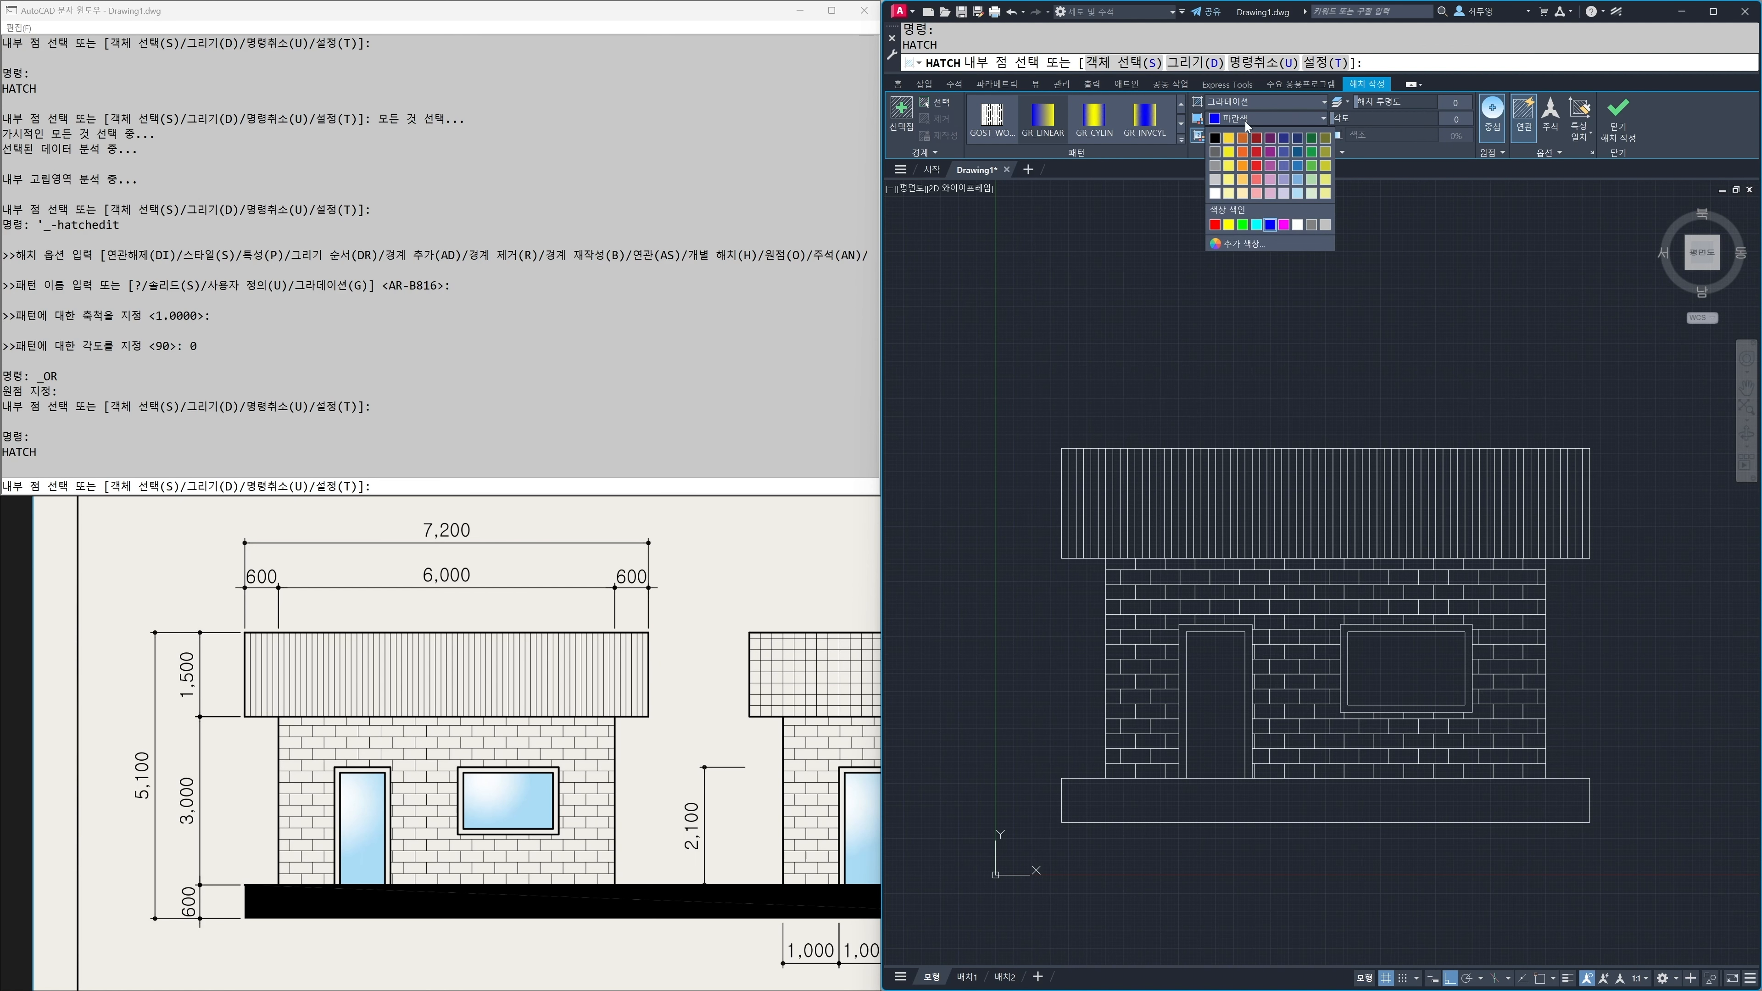
left_click(1297, 226)
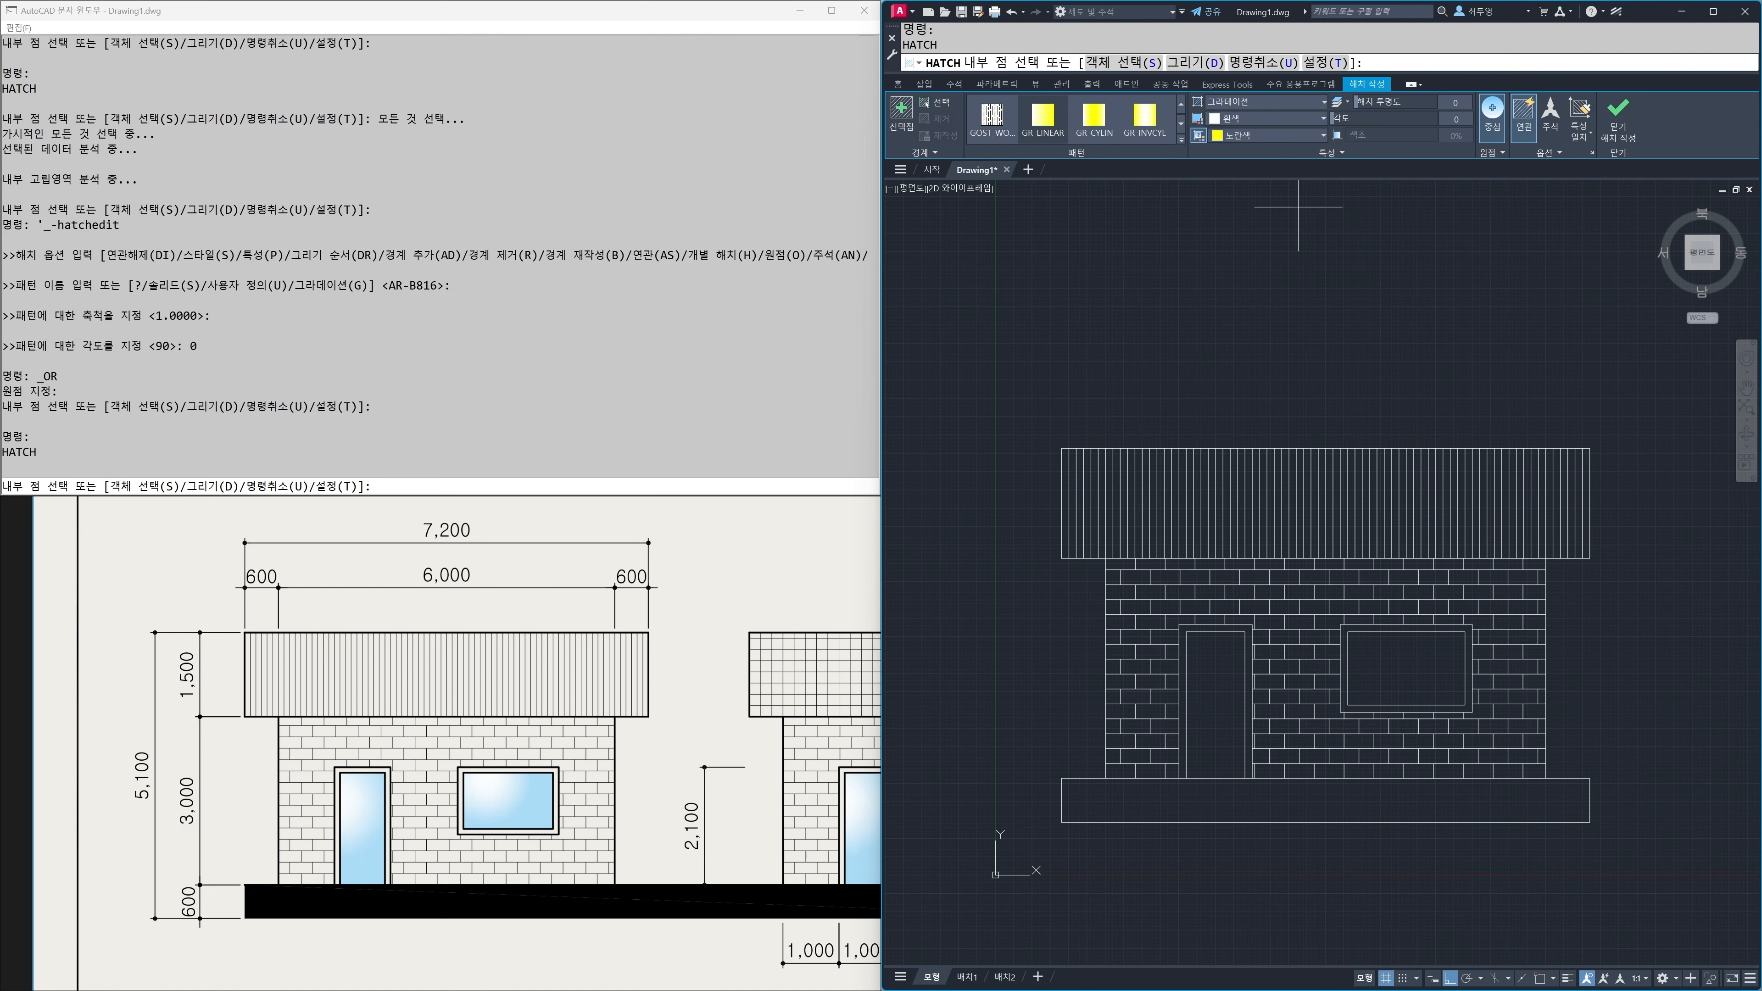
left_click(1267, 134)
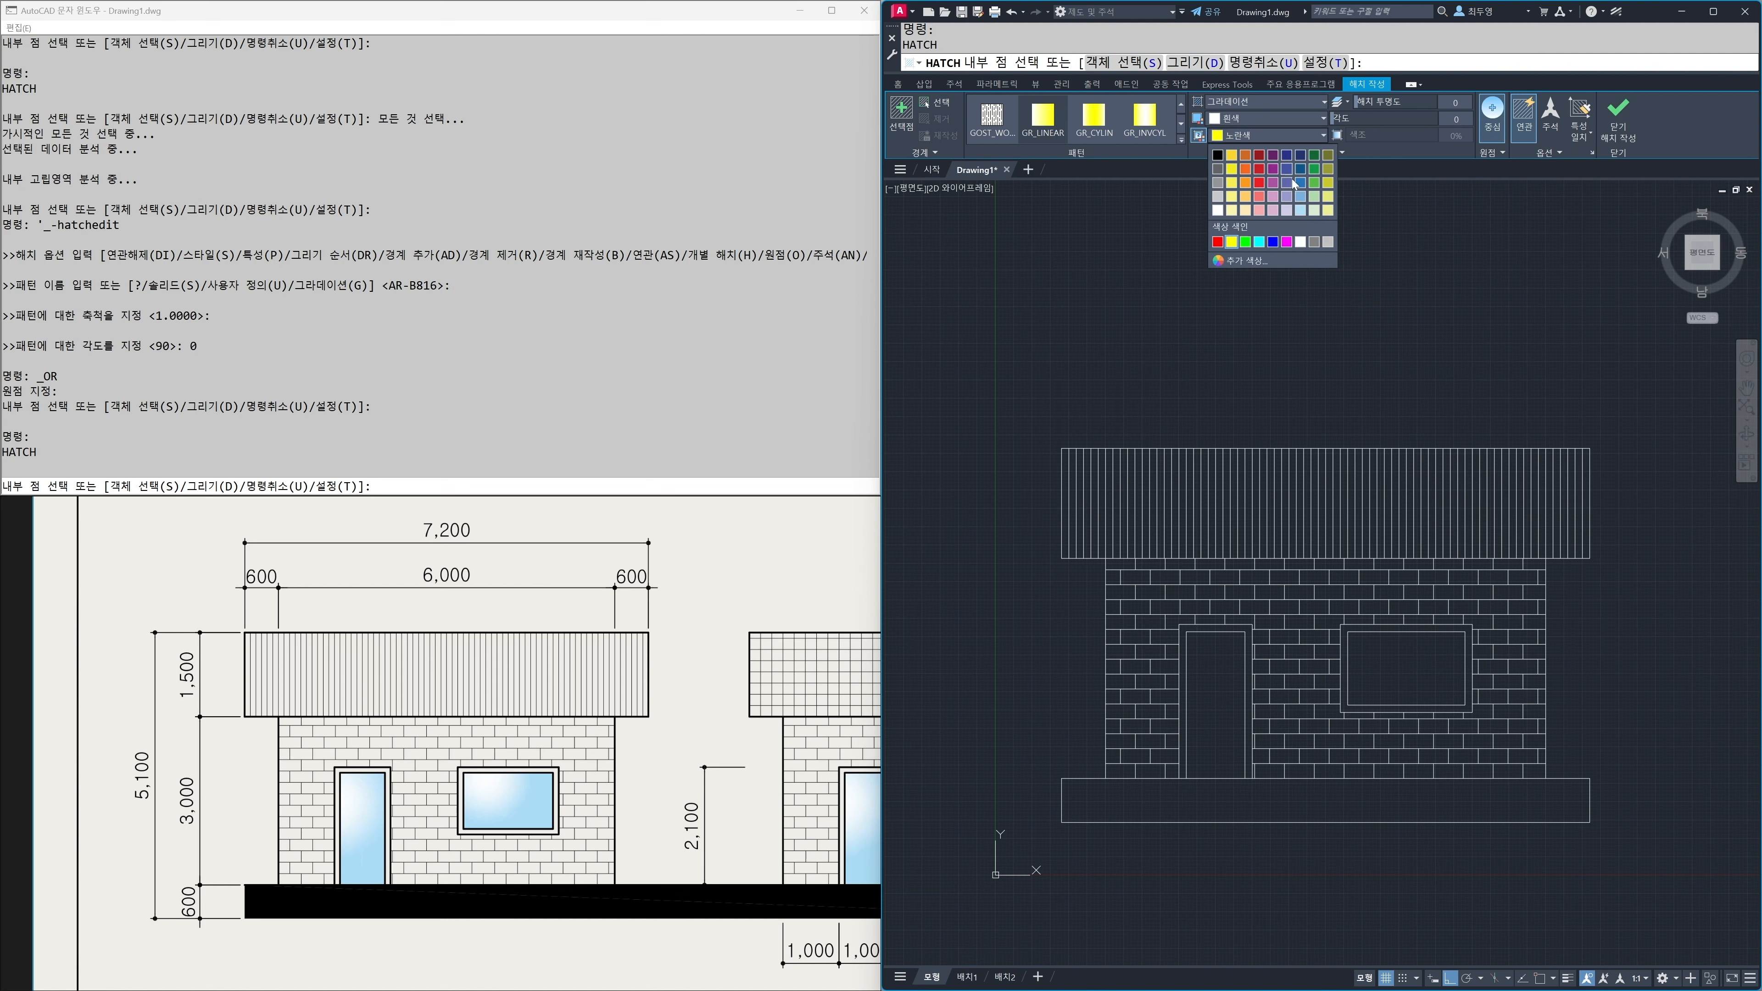
left_click(1303, 210)
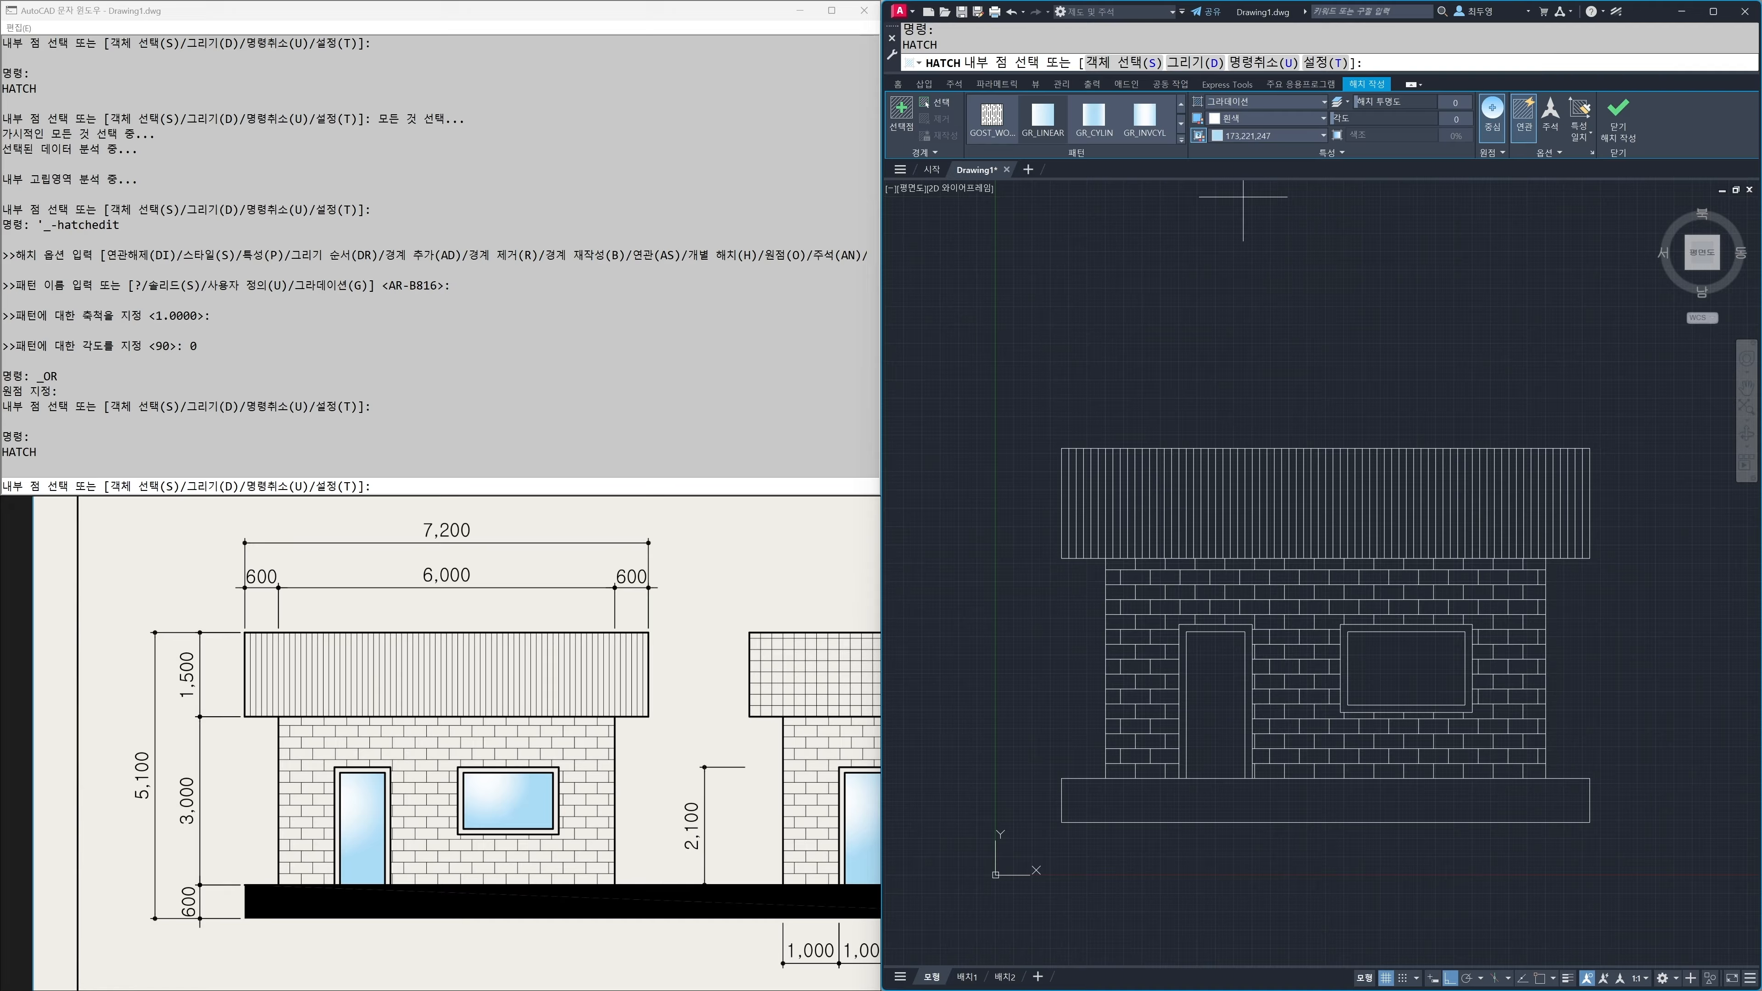
Step: Fill the glass area inside the door frame with the GR_INVSPH gradient
left_click(1147, 124)
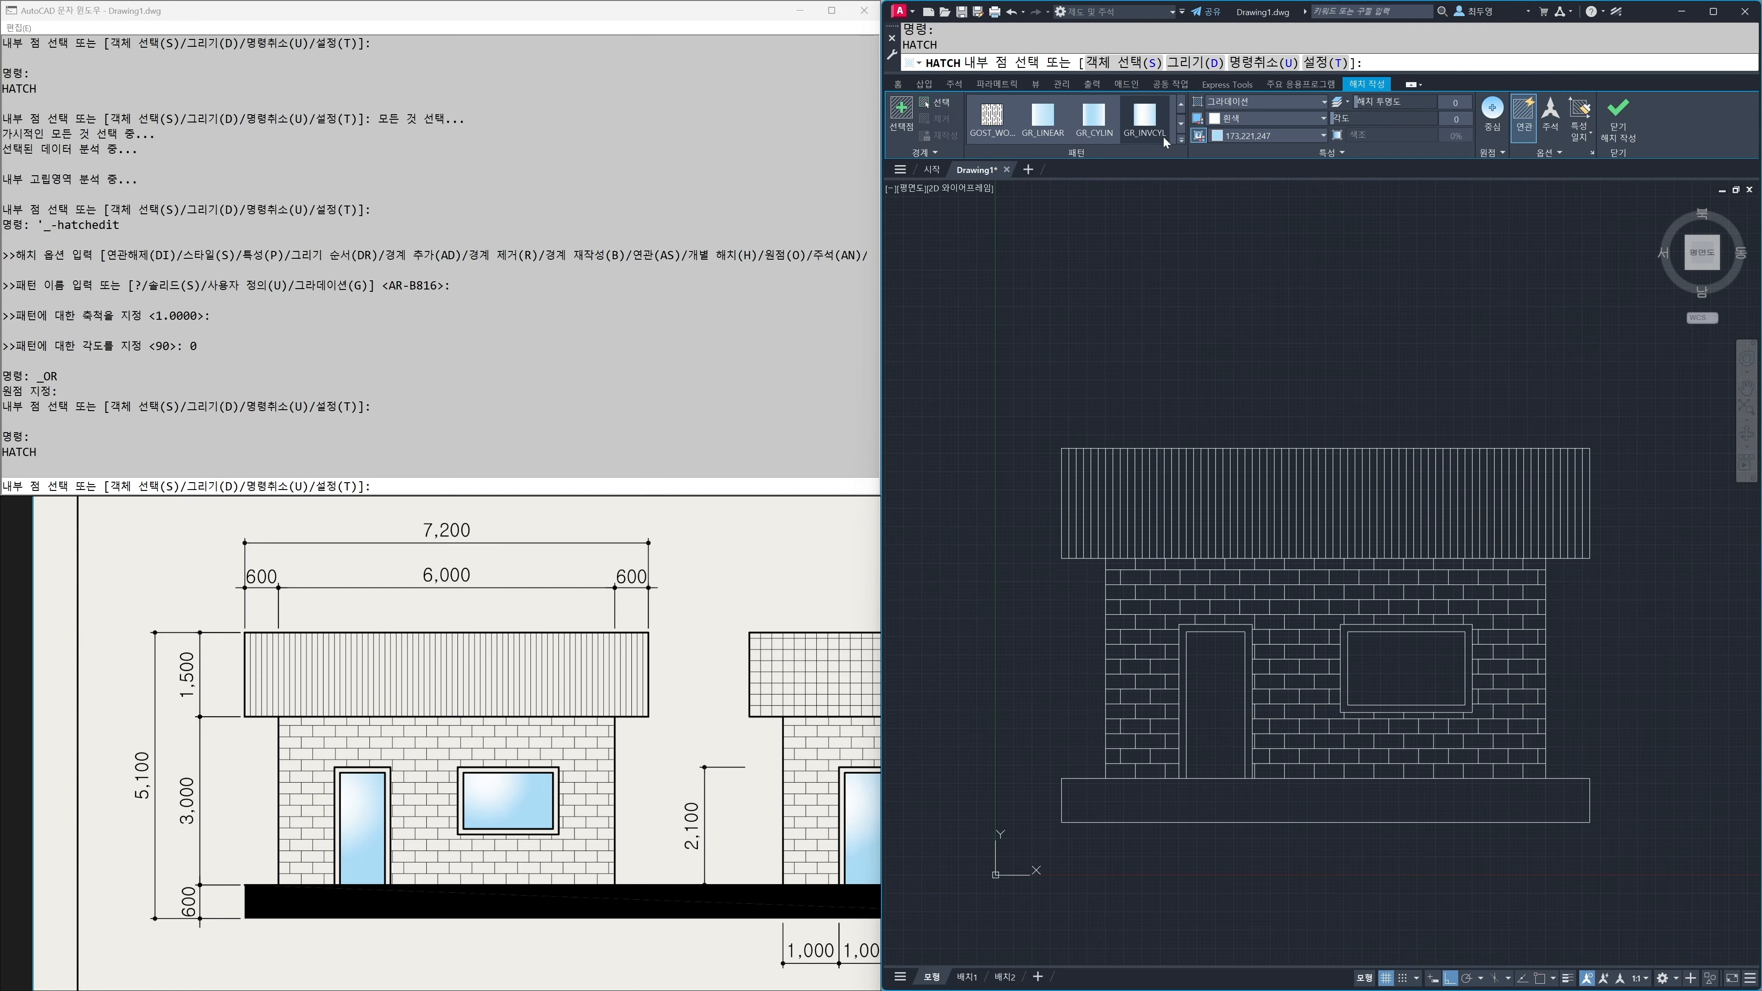
left_click(1182, 139)
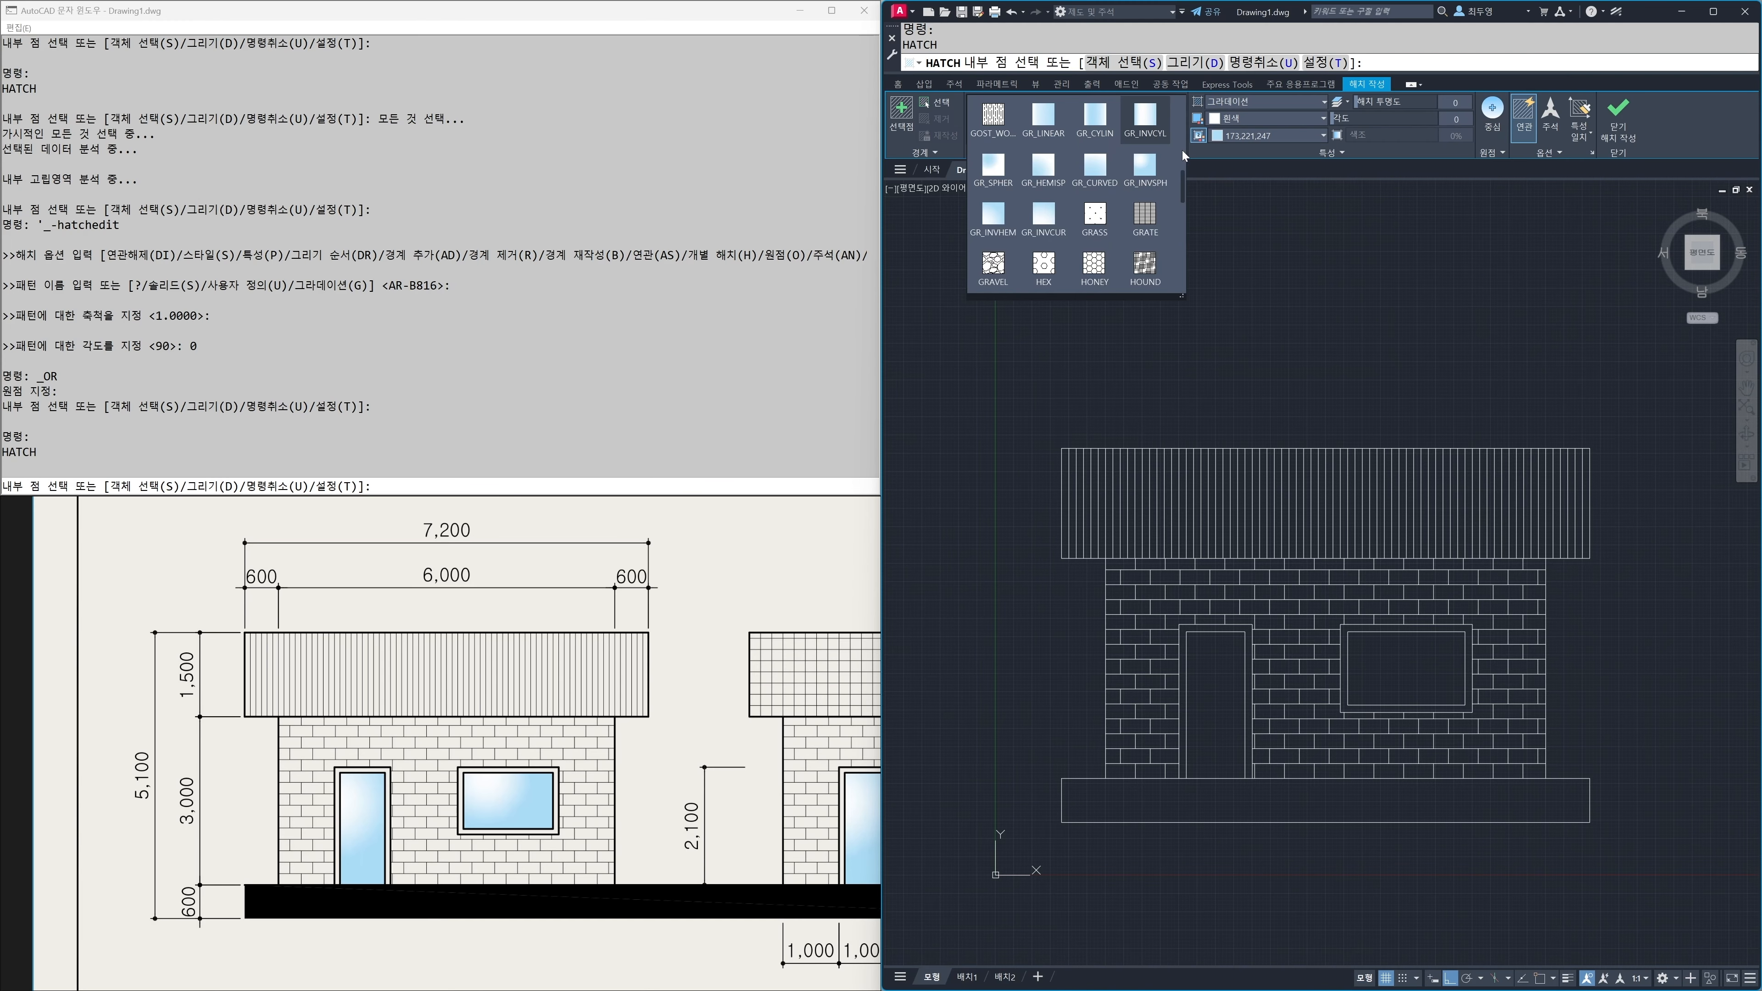
left_click(1143, 168)
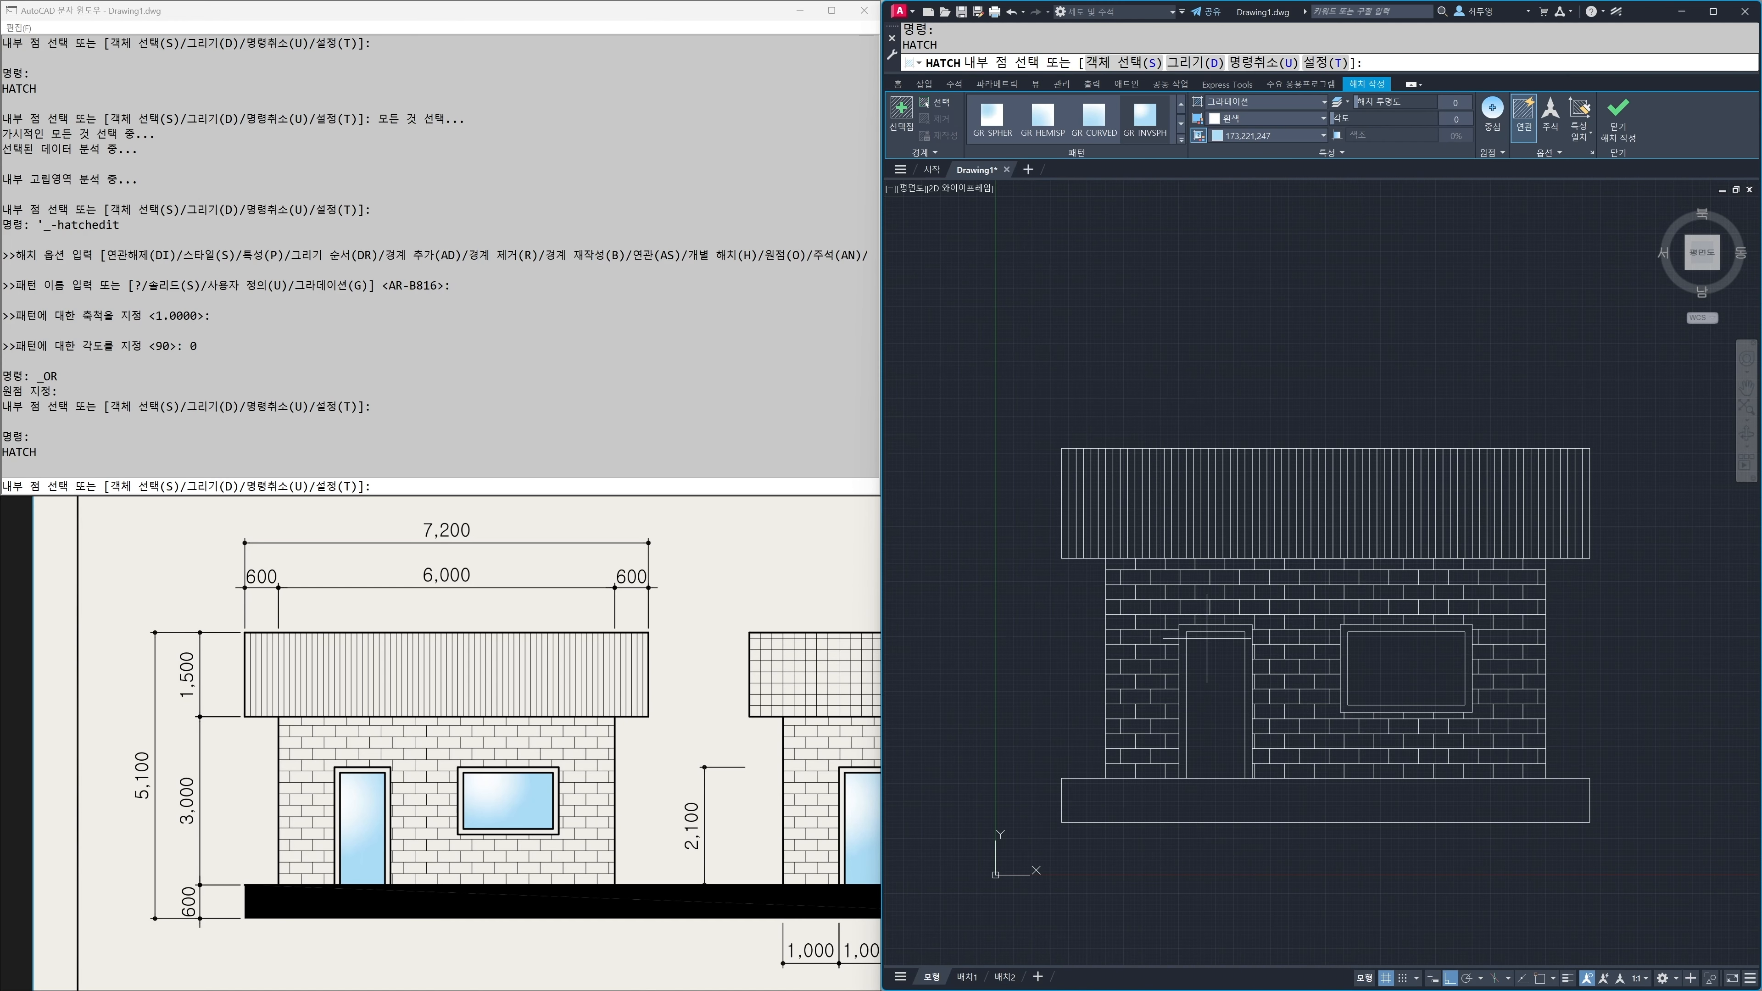
left_click(1216, 703)
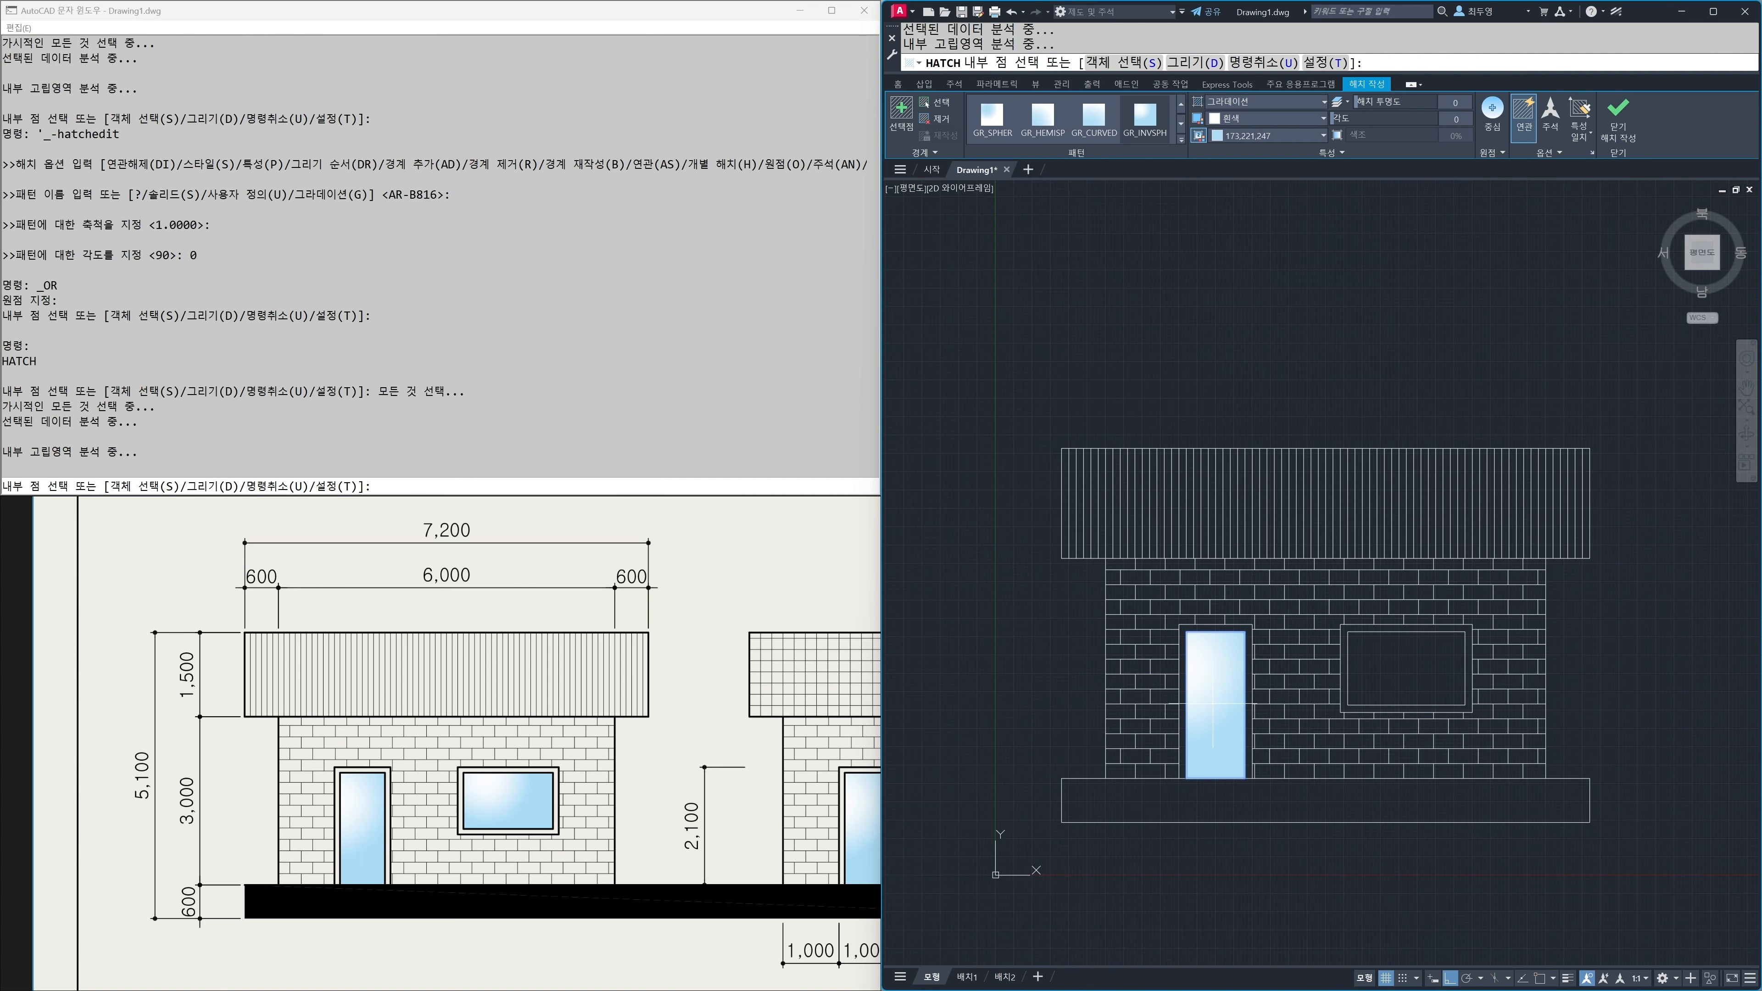
key("Return")
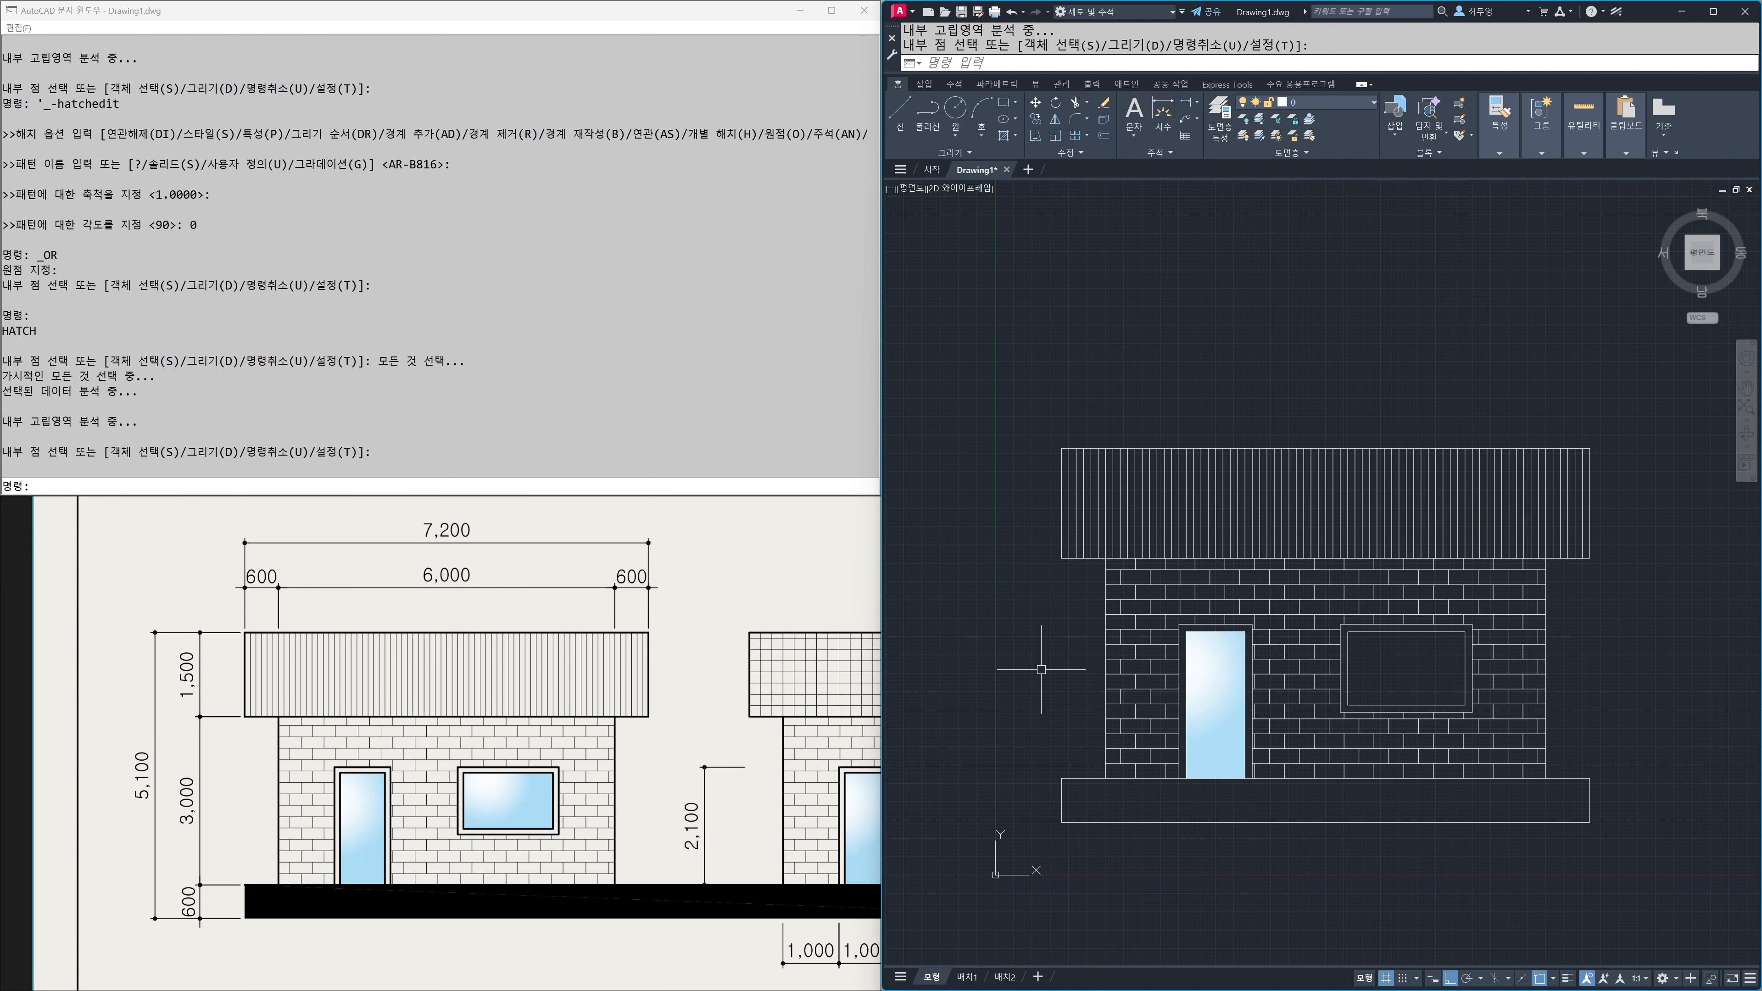
Step: Fill the glass area inside the window frame with the same white-to-light-blue GR_INVSPH gradient
key("Return")
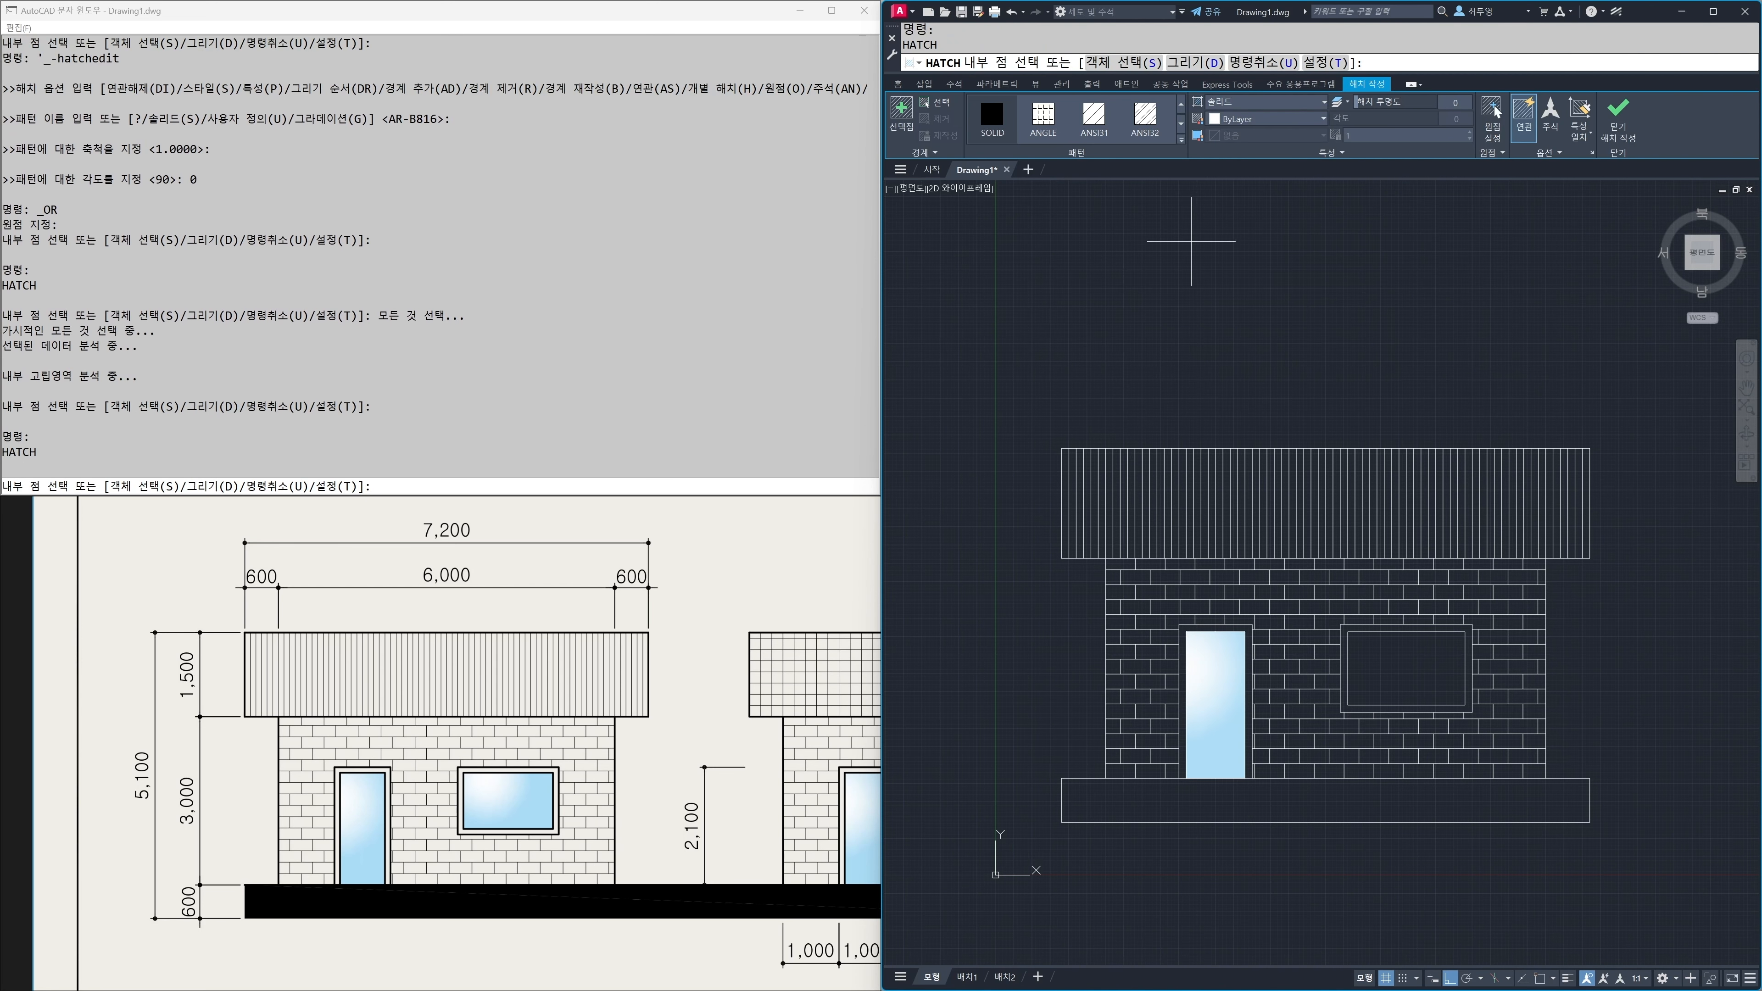
left_click(1241, 101)
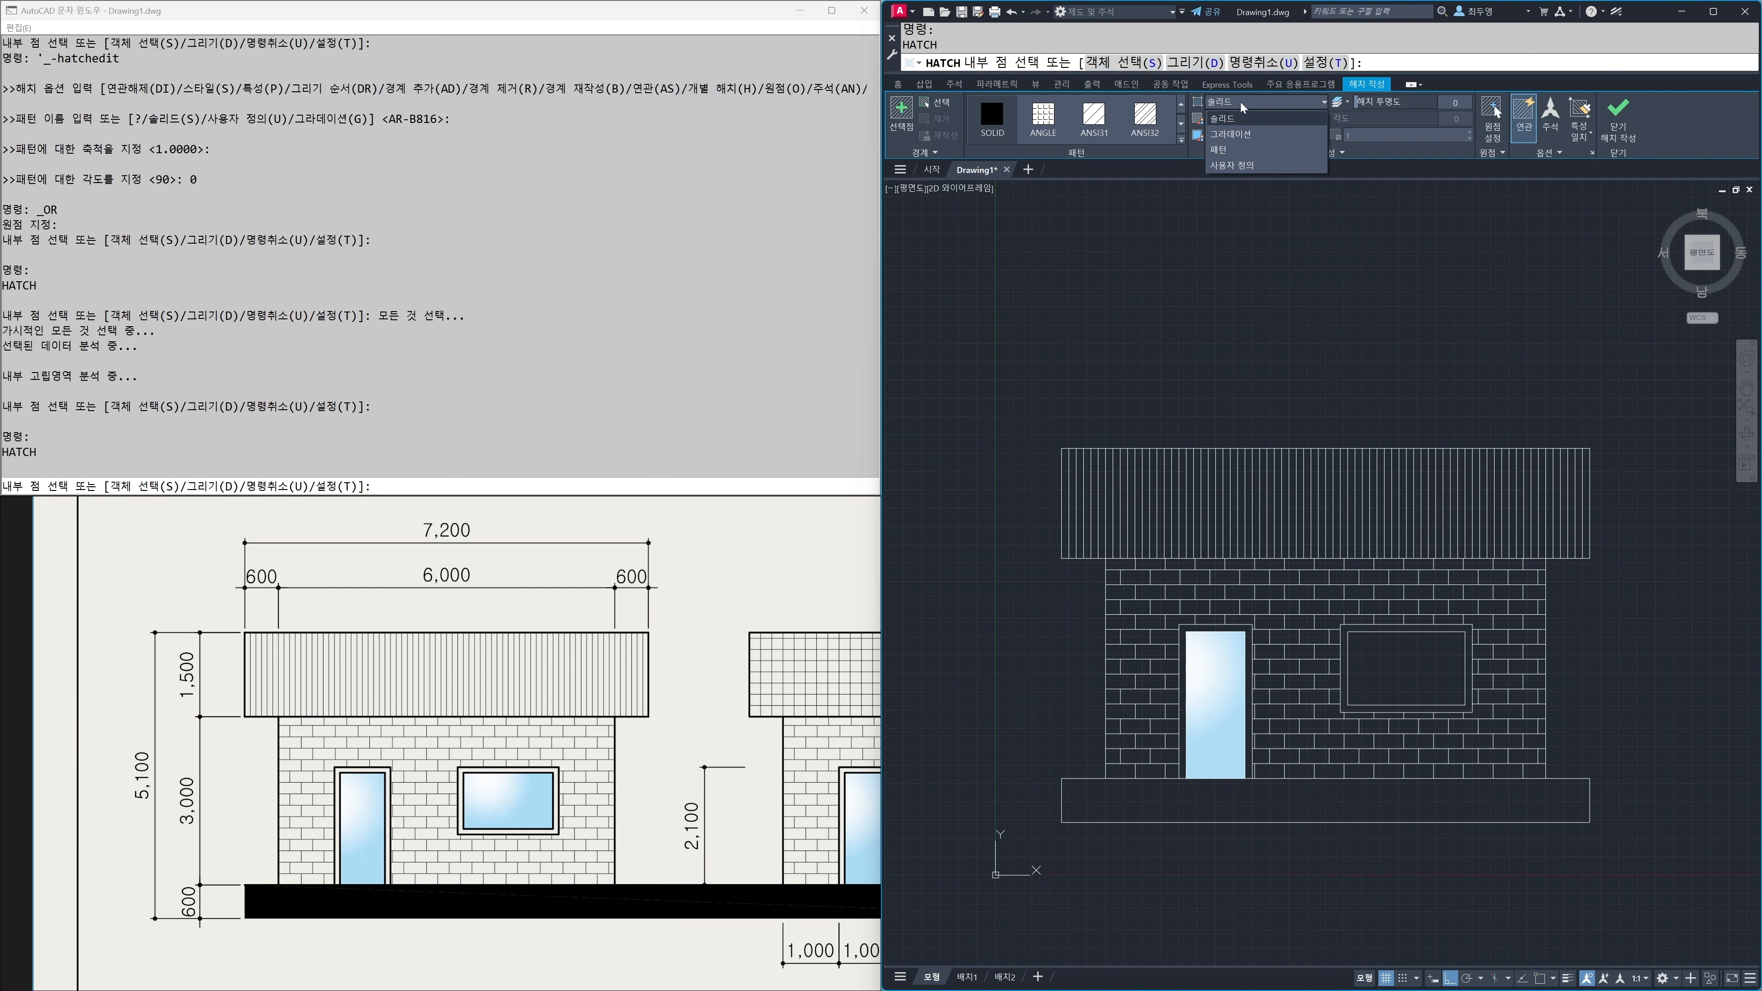
left_click(1236, 133)
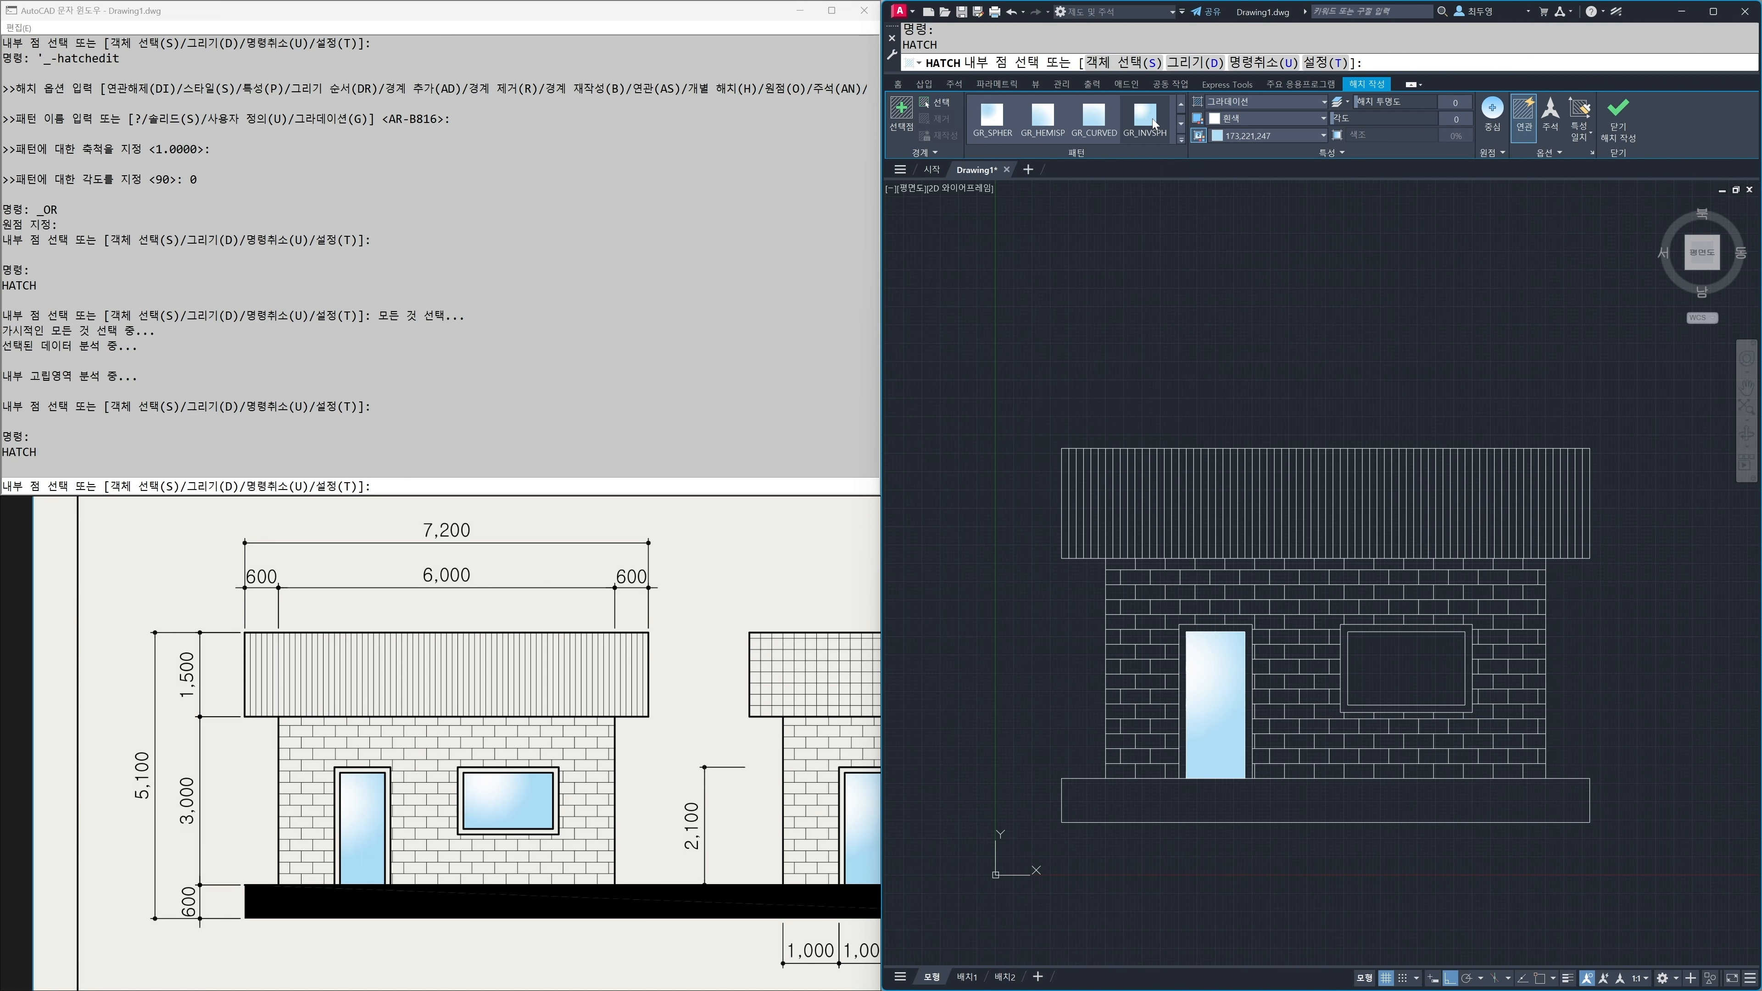
left_click(1414, 668)
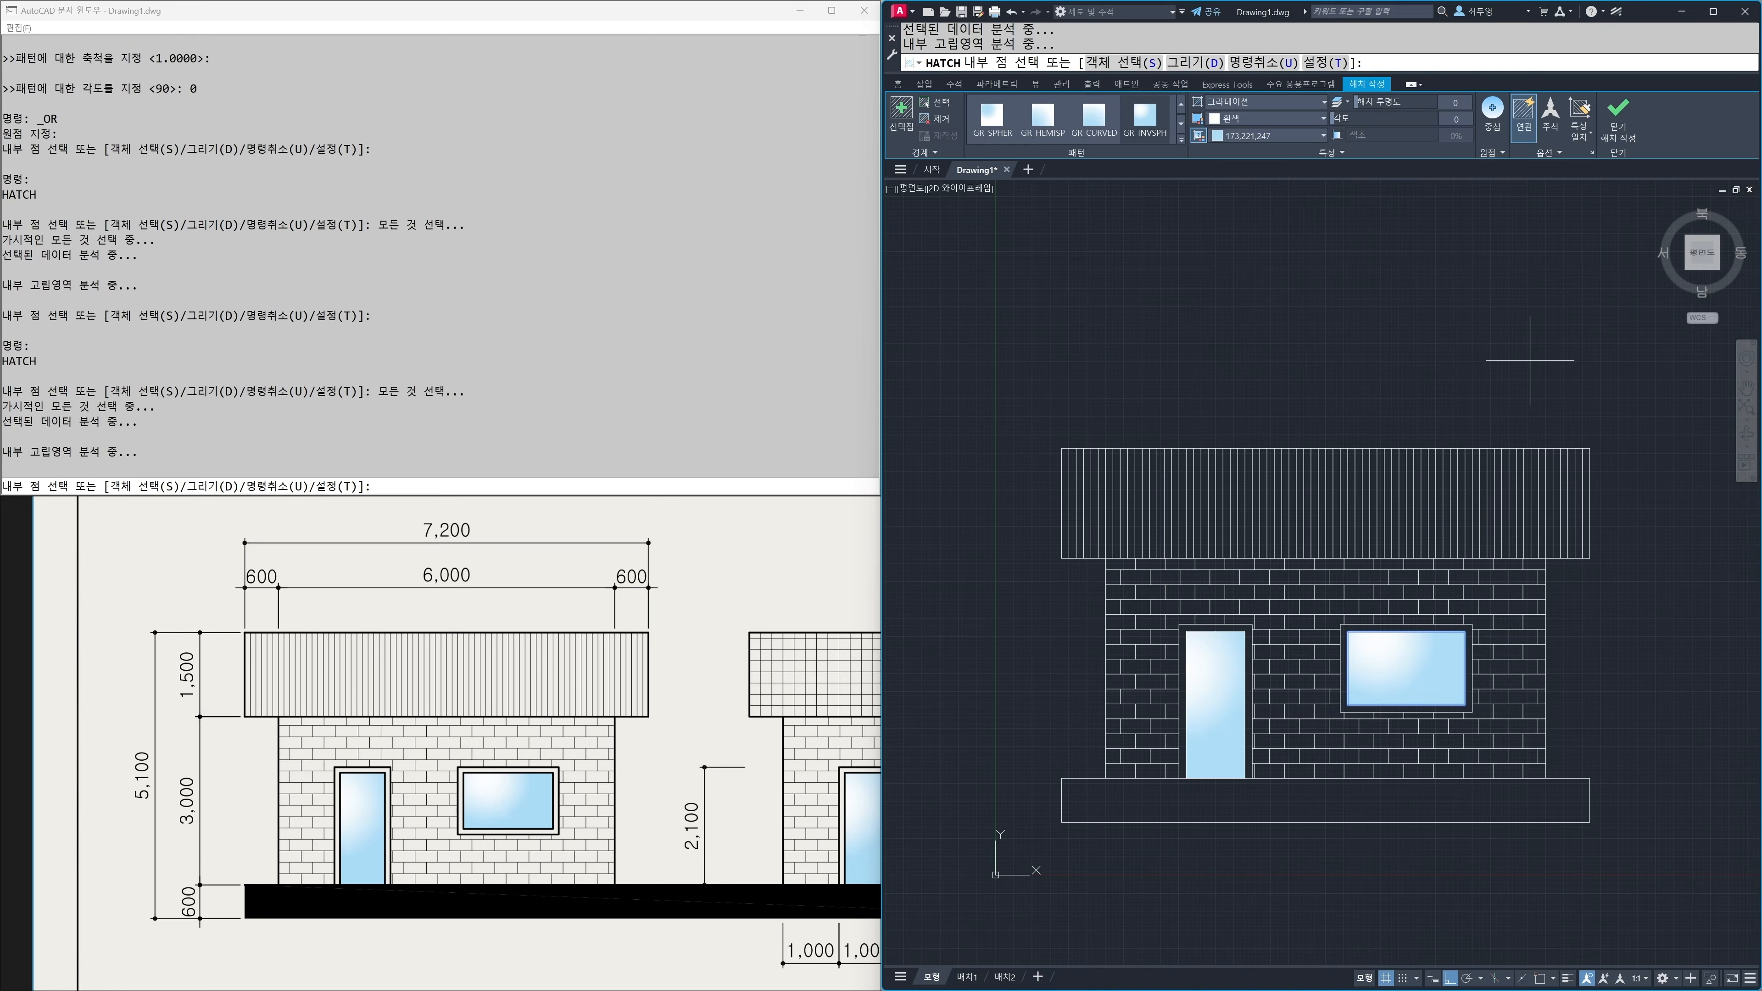
key("Return")
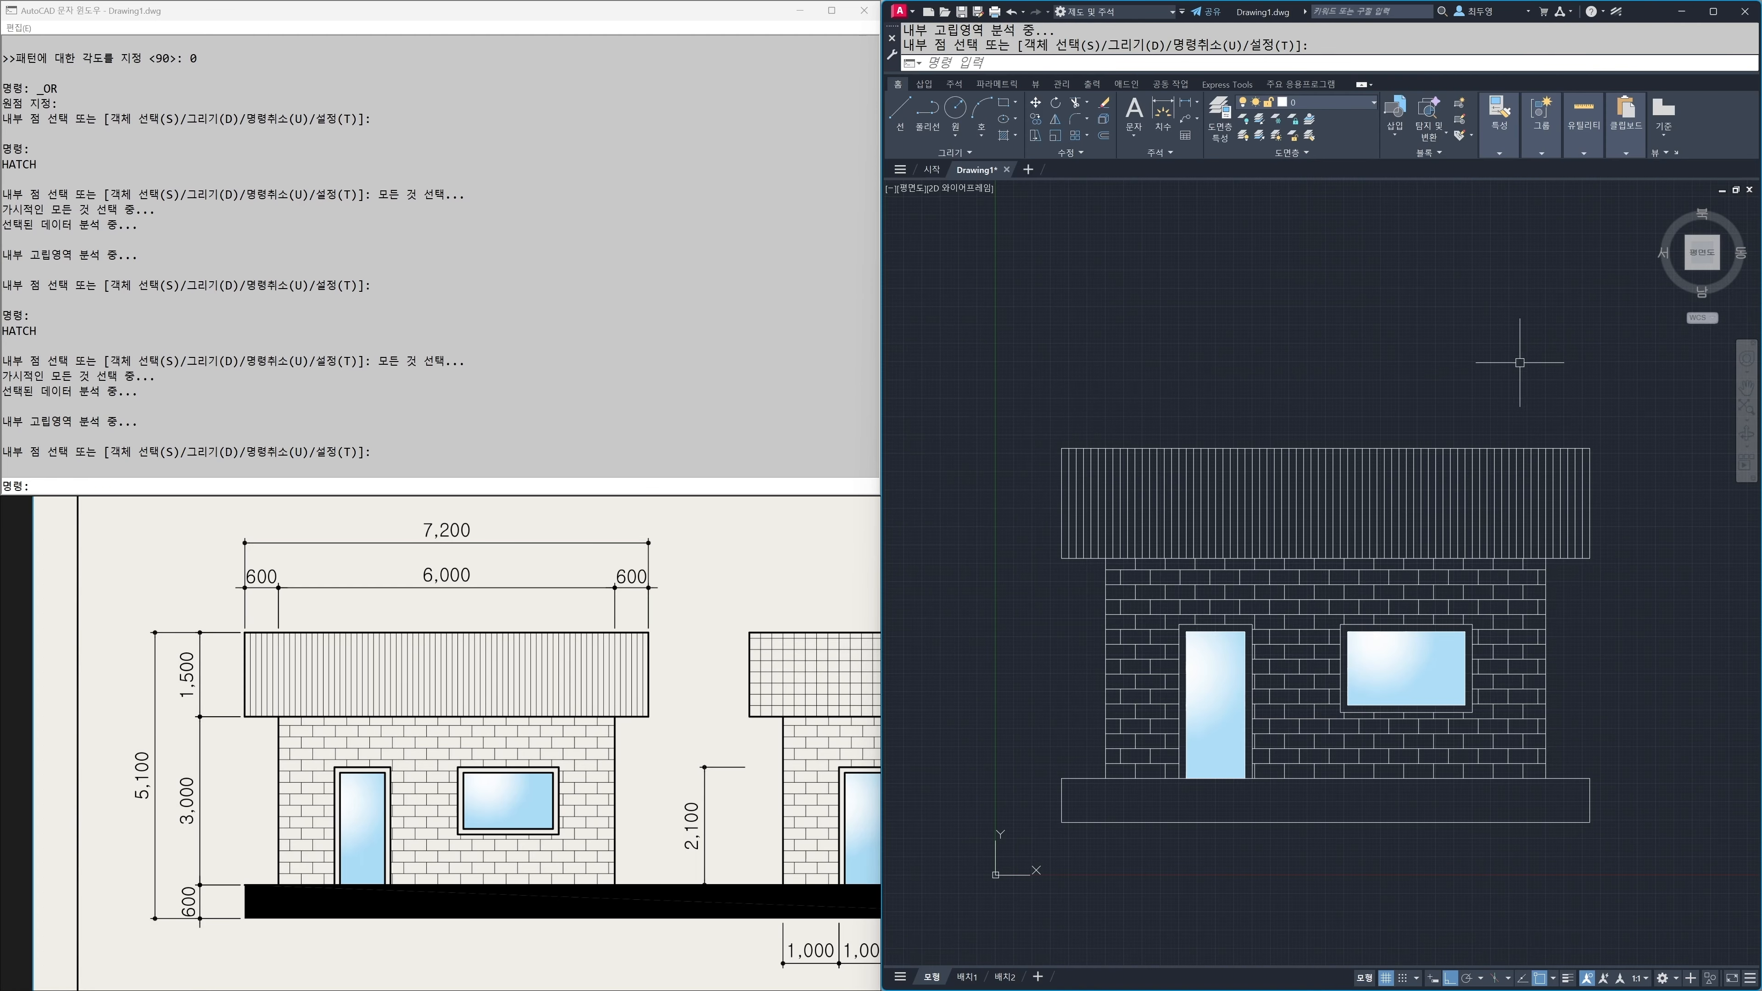
Step: Fill the base rectangle under the house with a solid hatch in grey 147,149,152
key("Return")
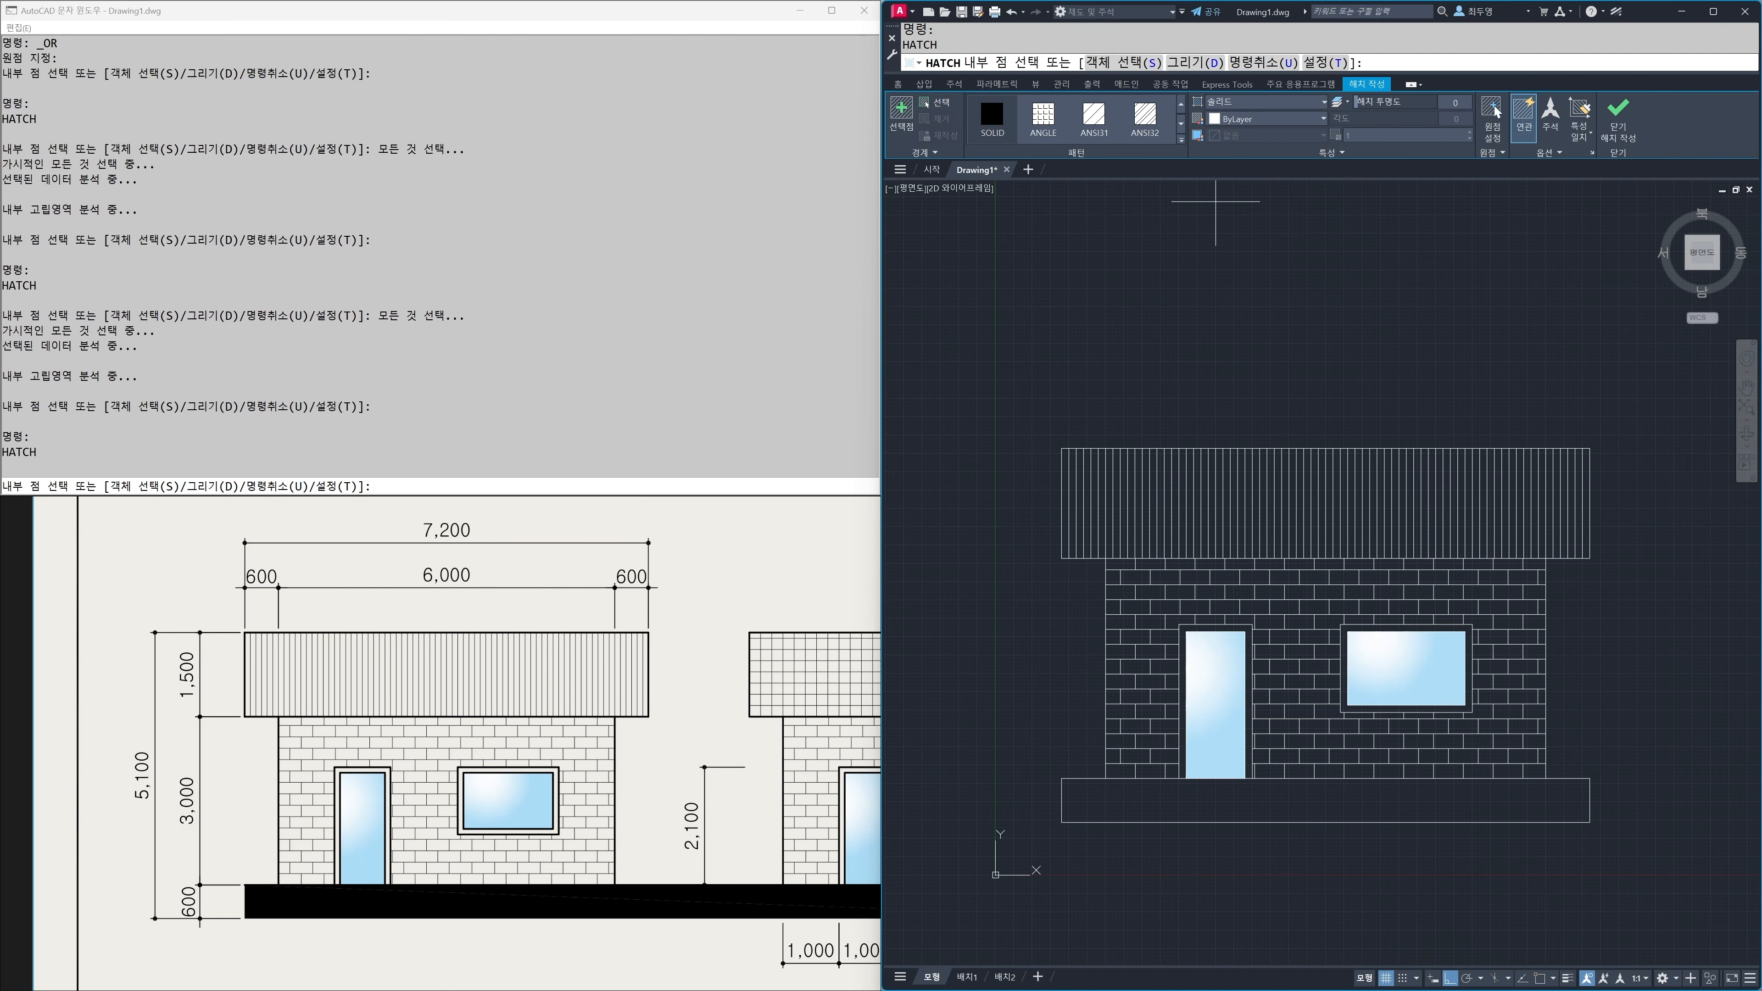
left_click(1261, 120)
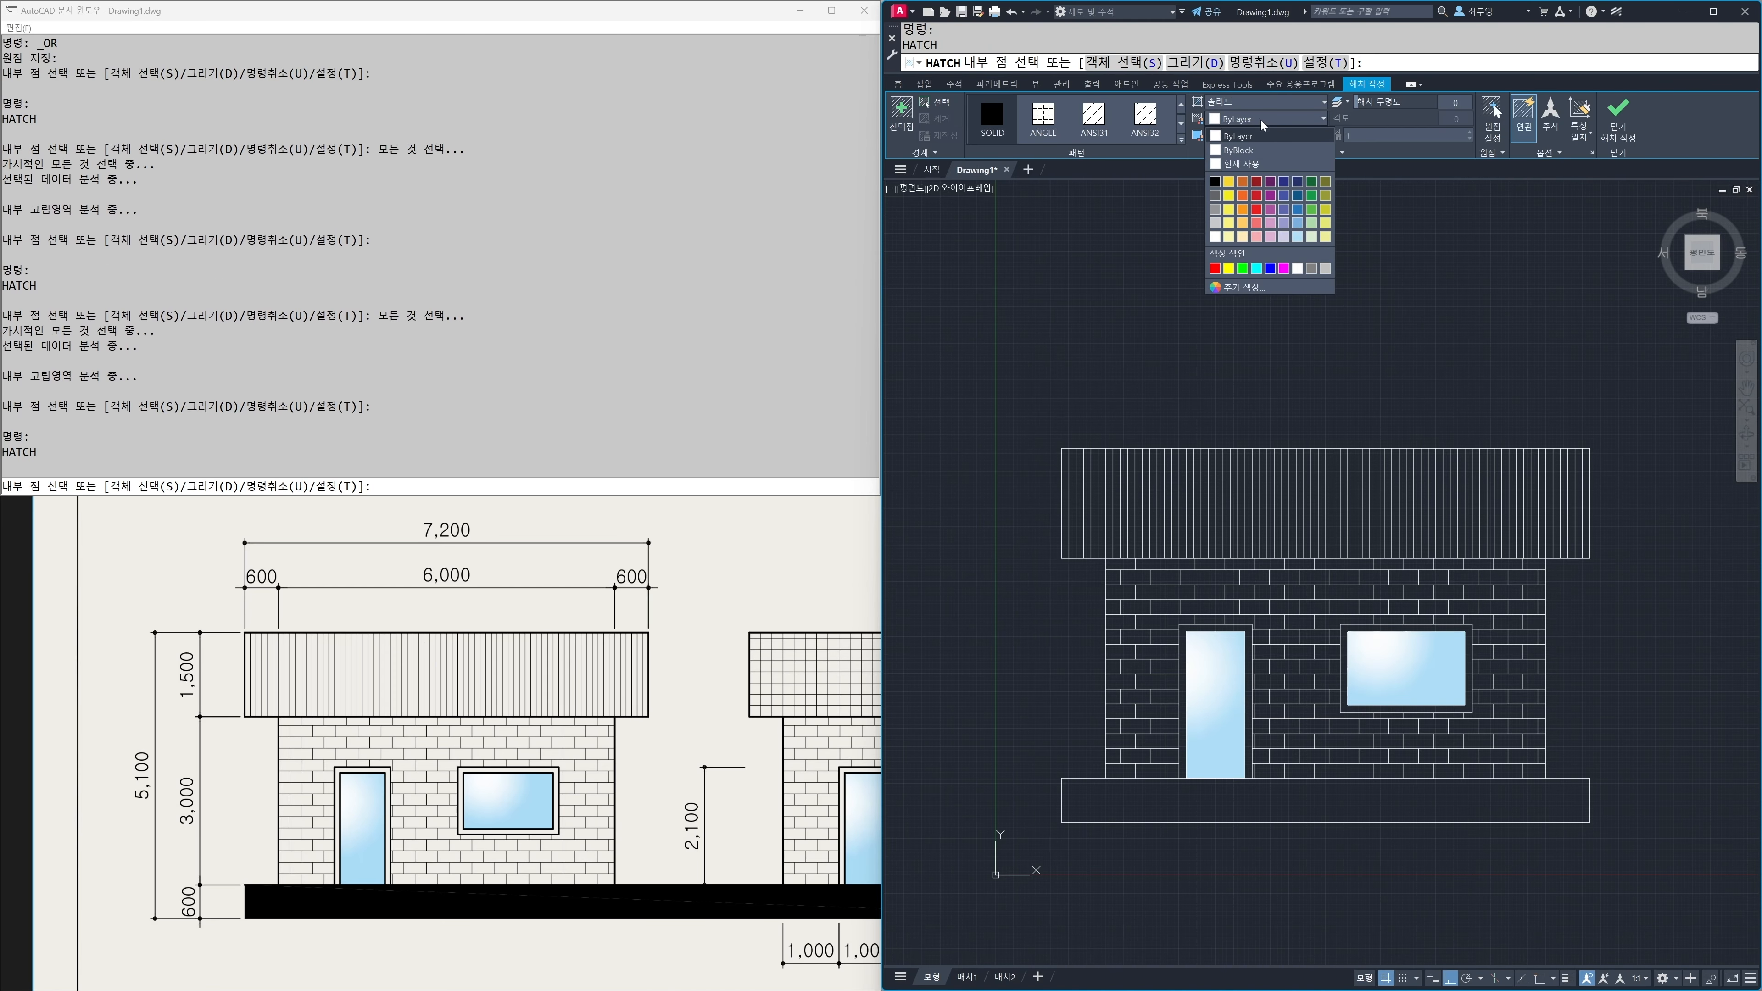
left_click(1216, 210)
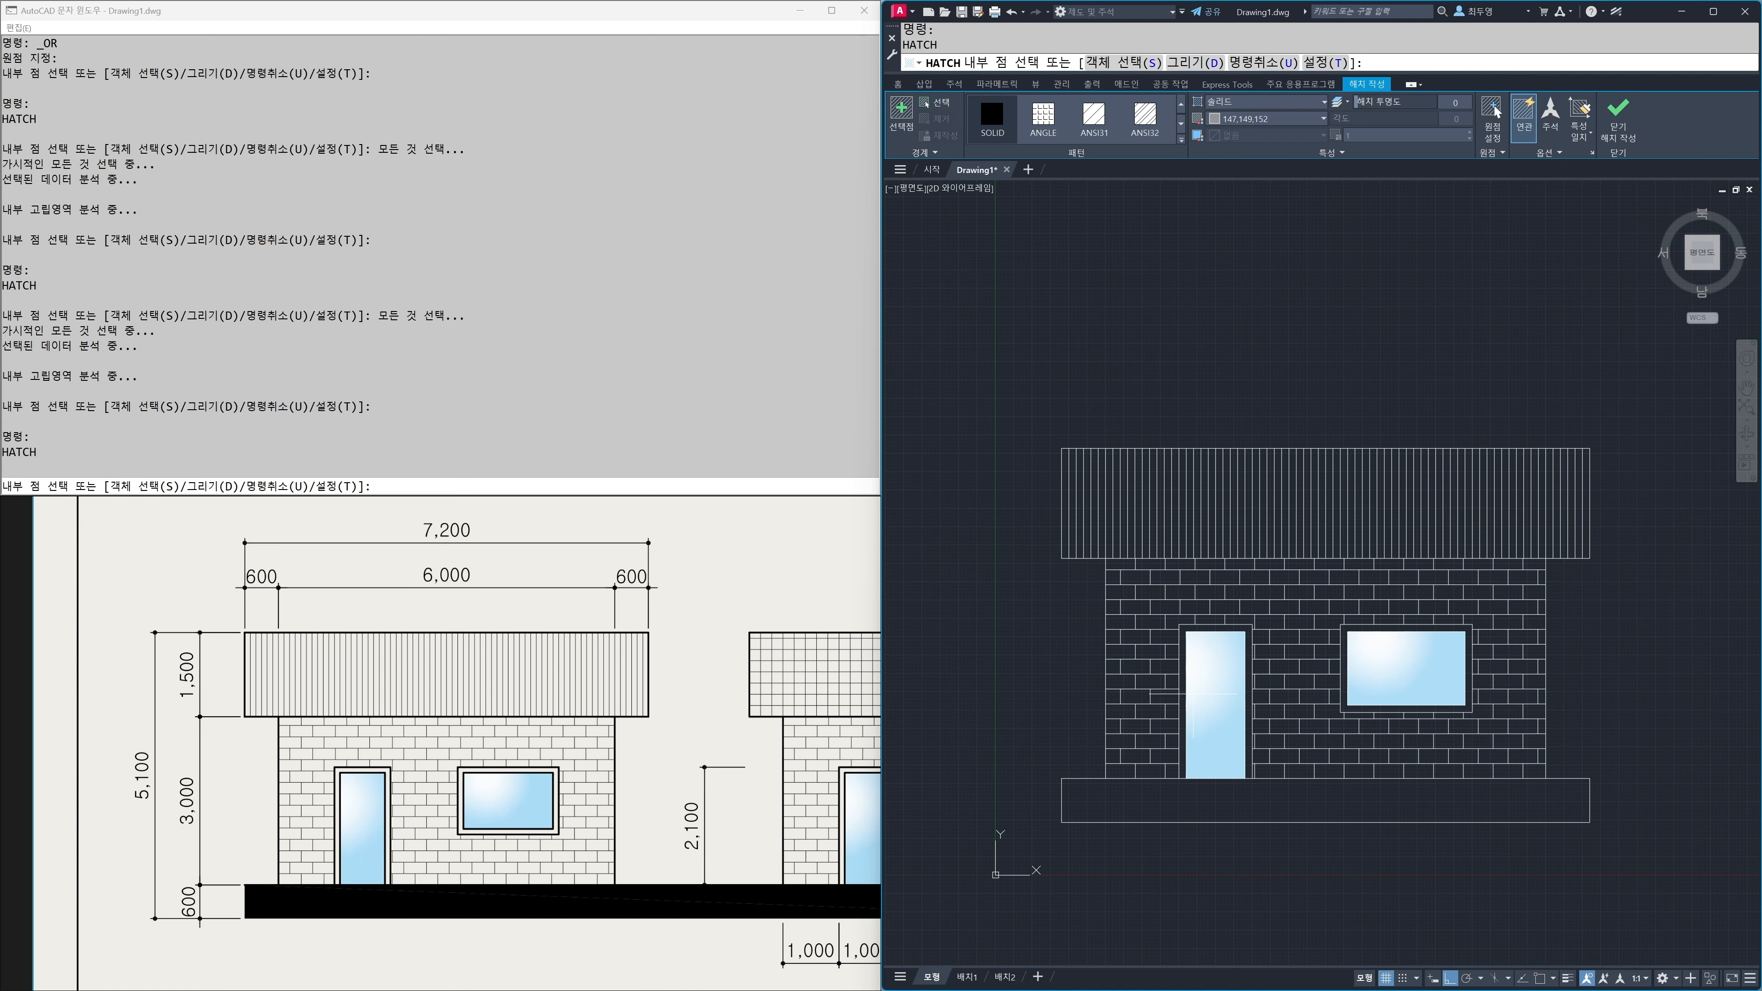
left_click(1189, 807)
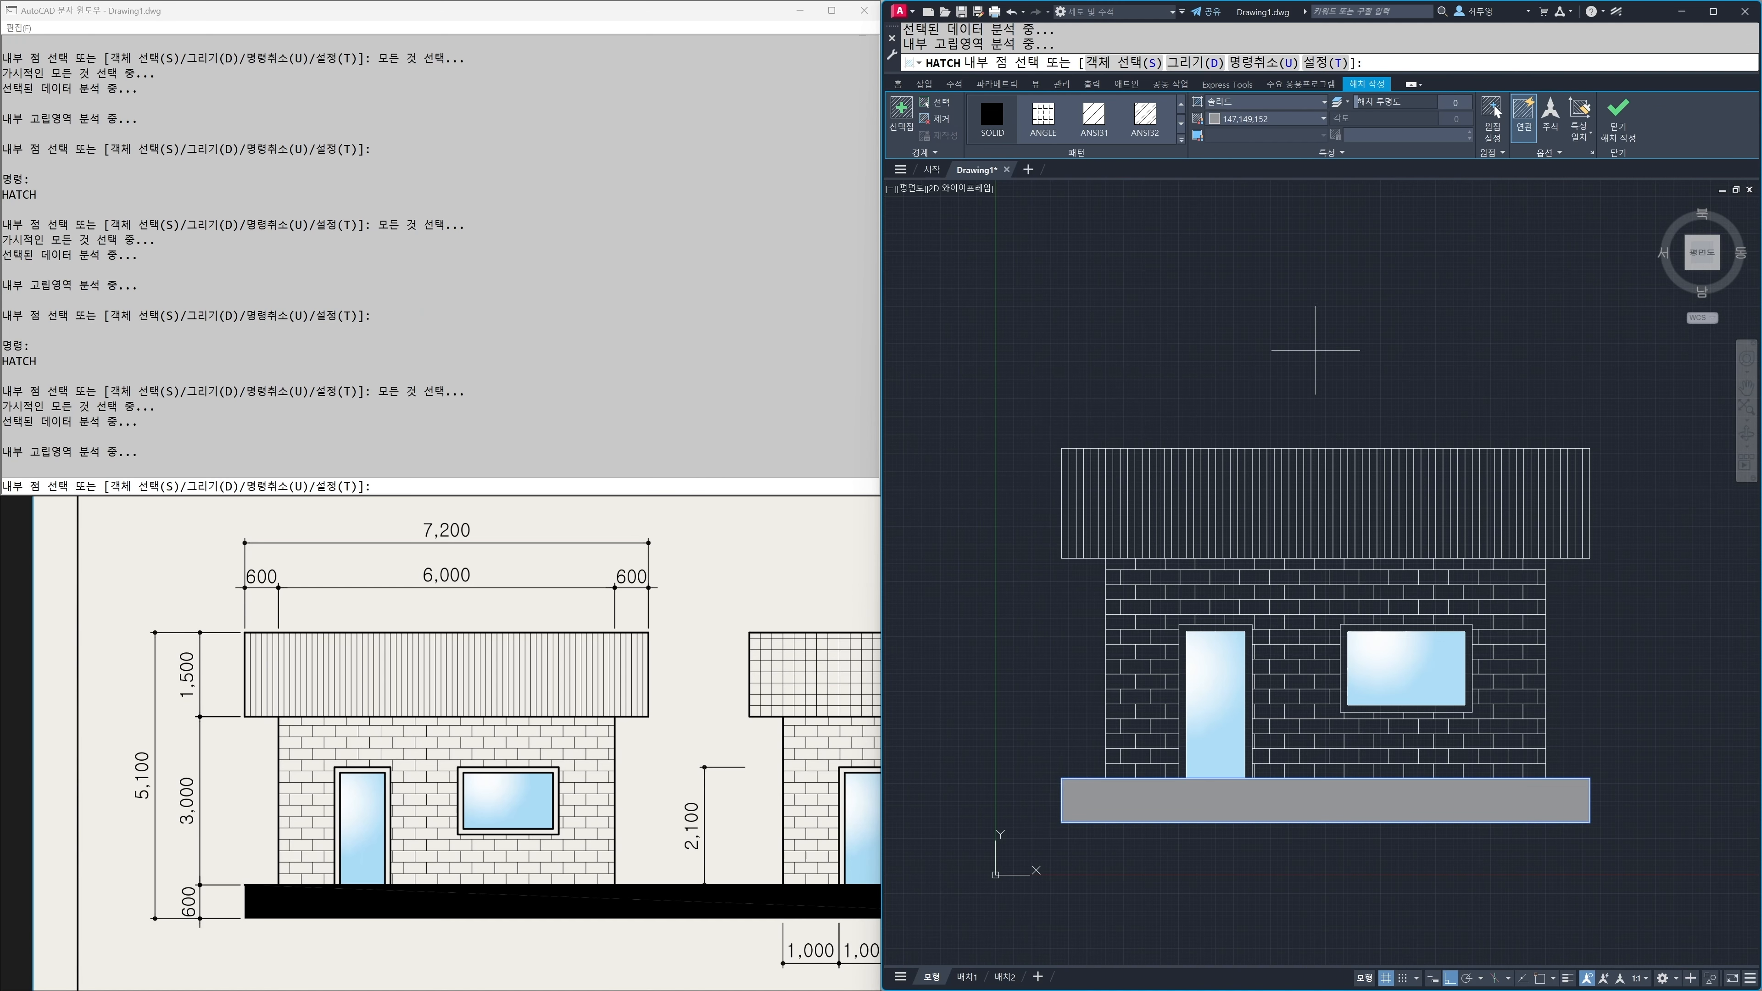
key("Return")
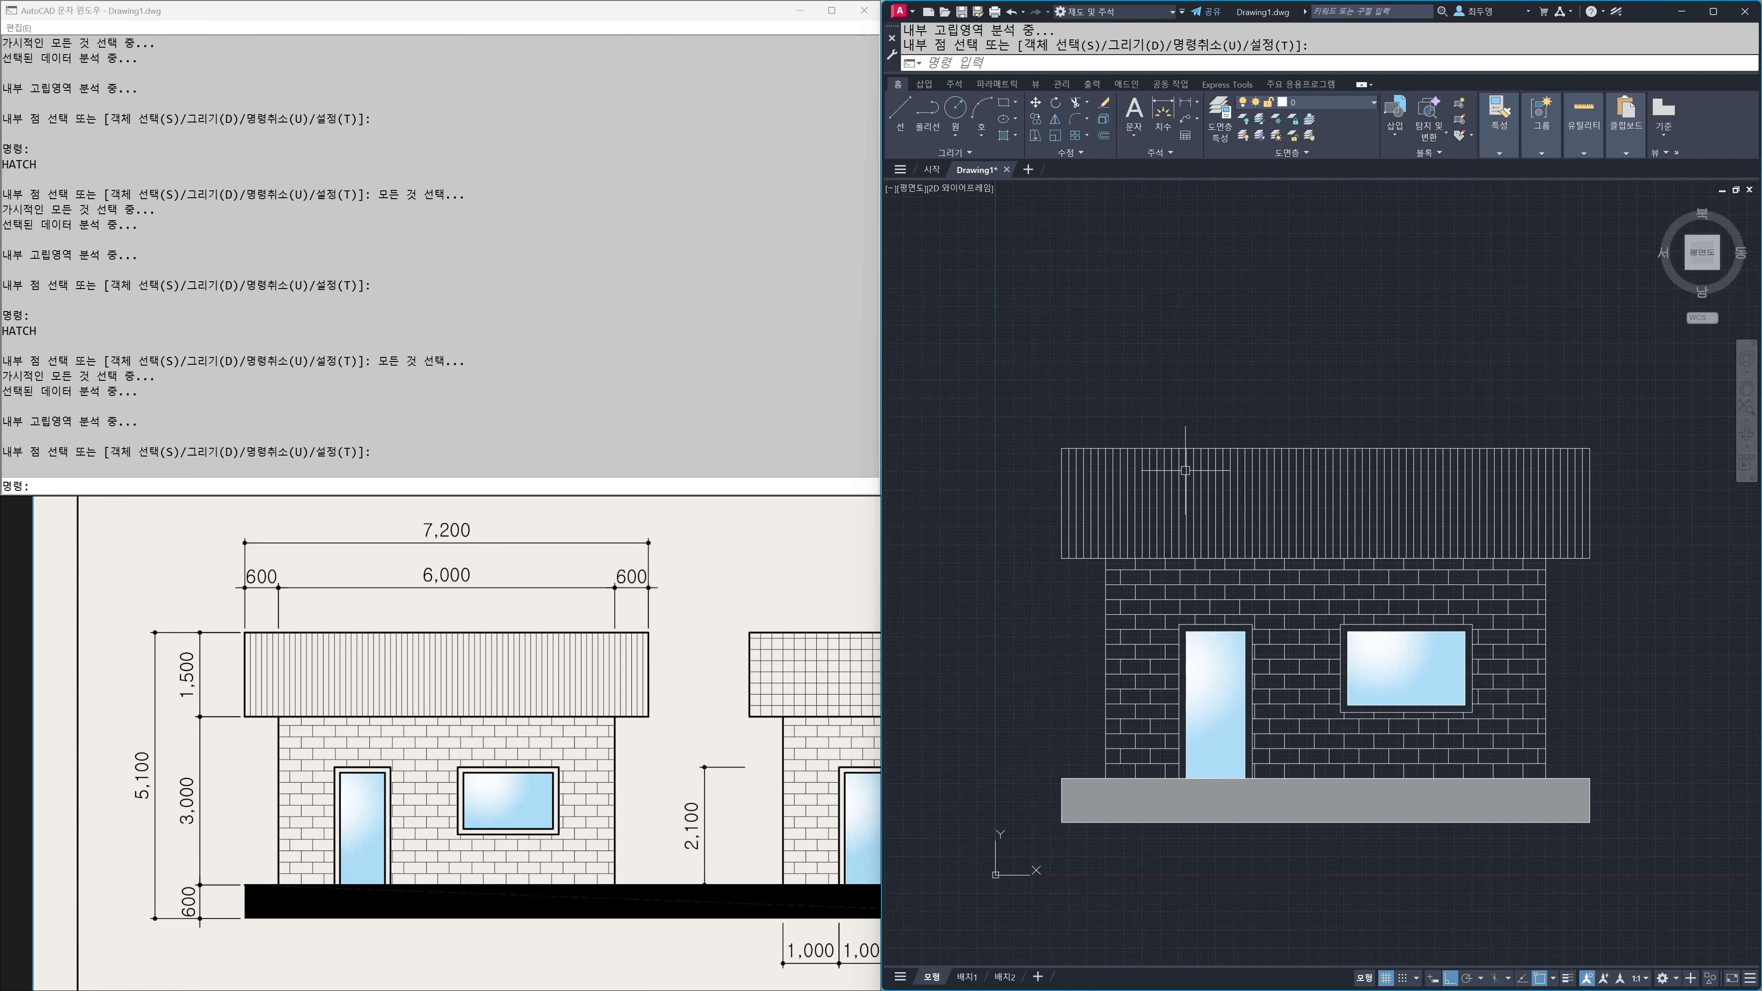
scroll(684, 765, "down", 4, "ctrl")
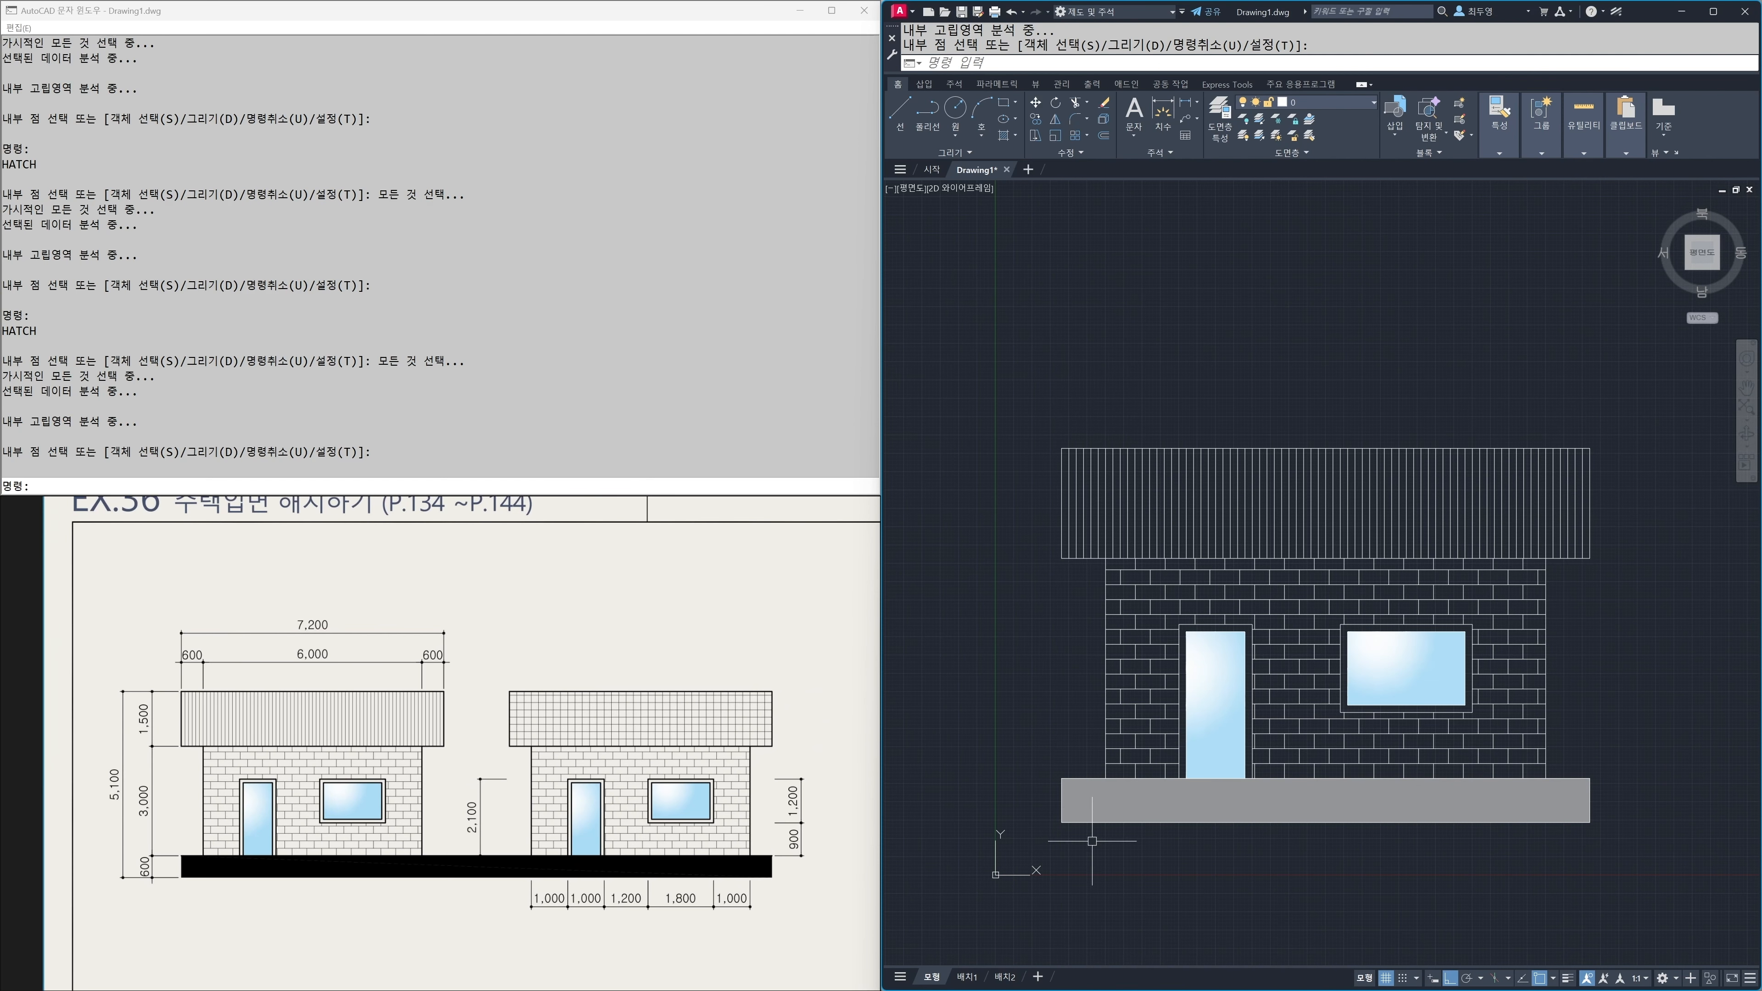
scroll(1285, 664, "down", 4)
middle_click_drag(1398, 692, 1186, 712)
type("cp")
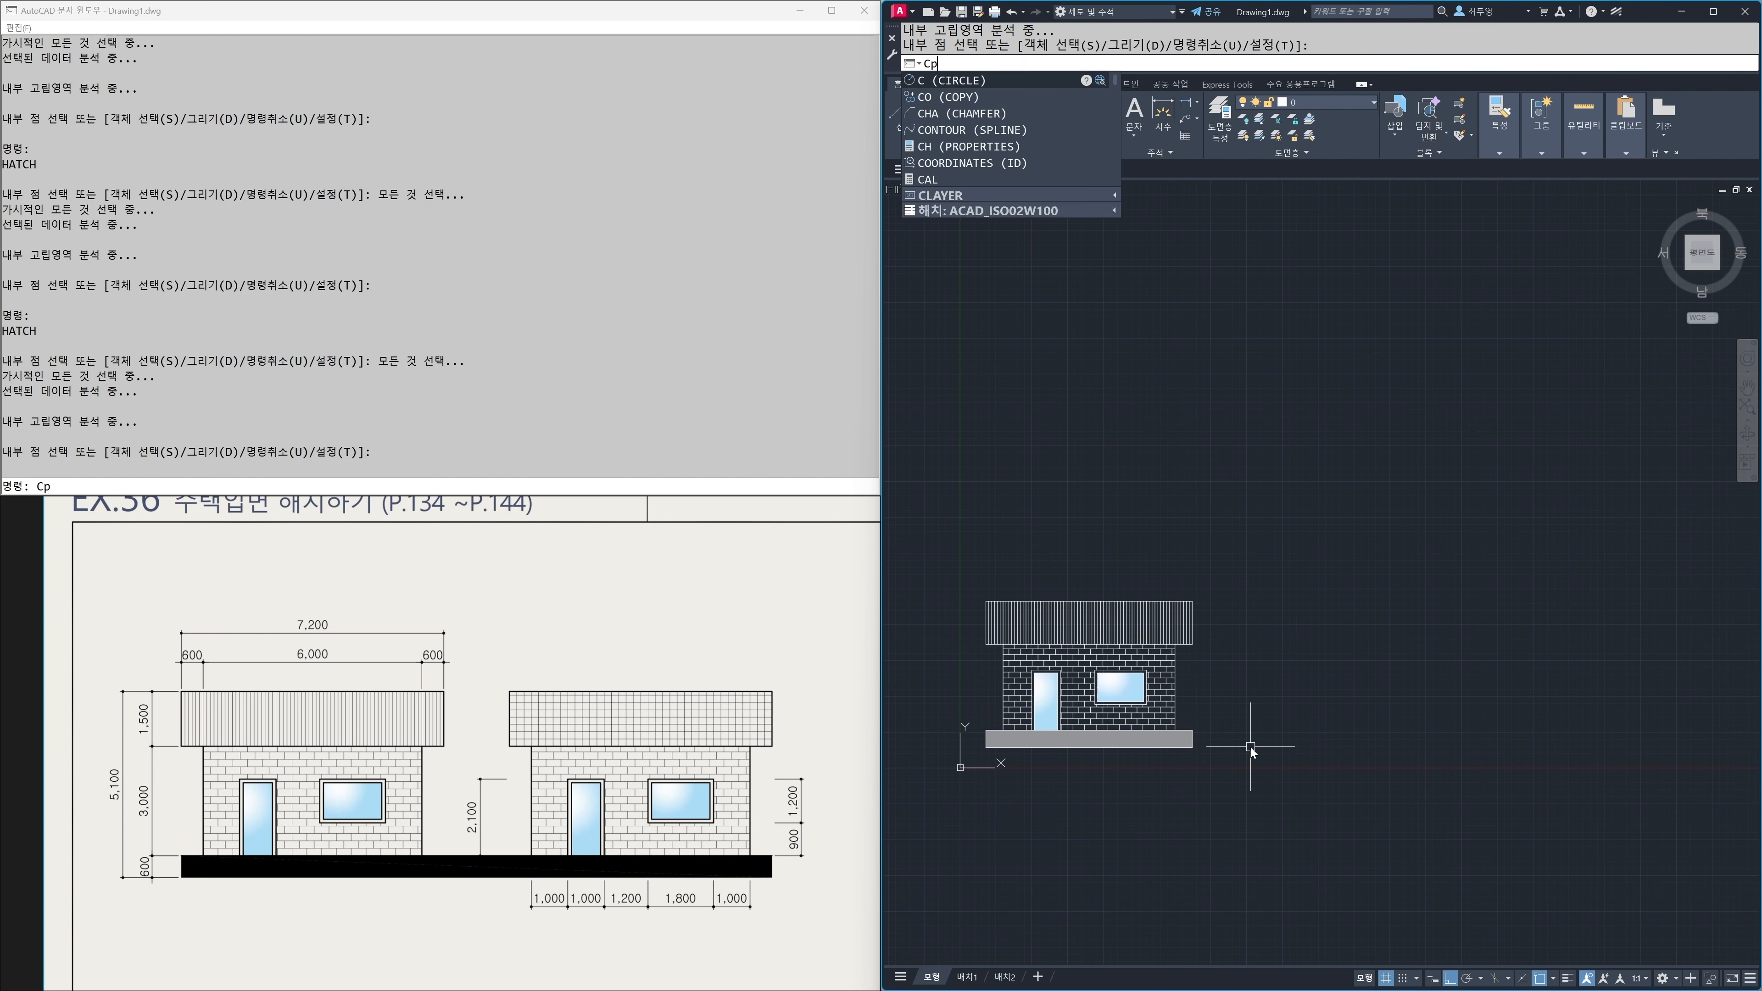
key("Return")
left_click(1290, 807)
left_click(982, 526)
key("Return")
left_click(982, 525)
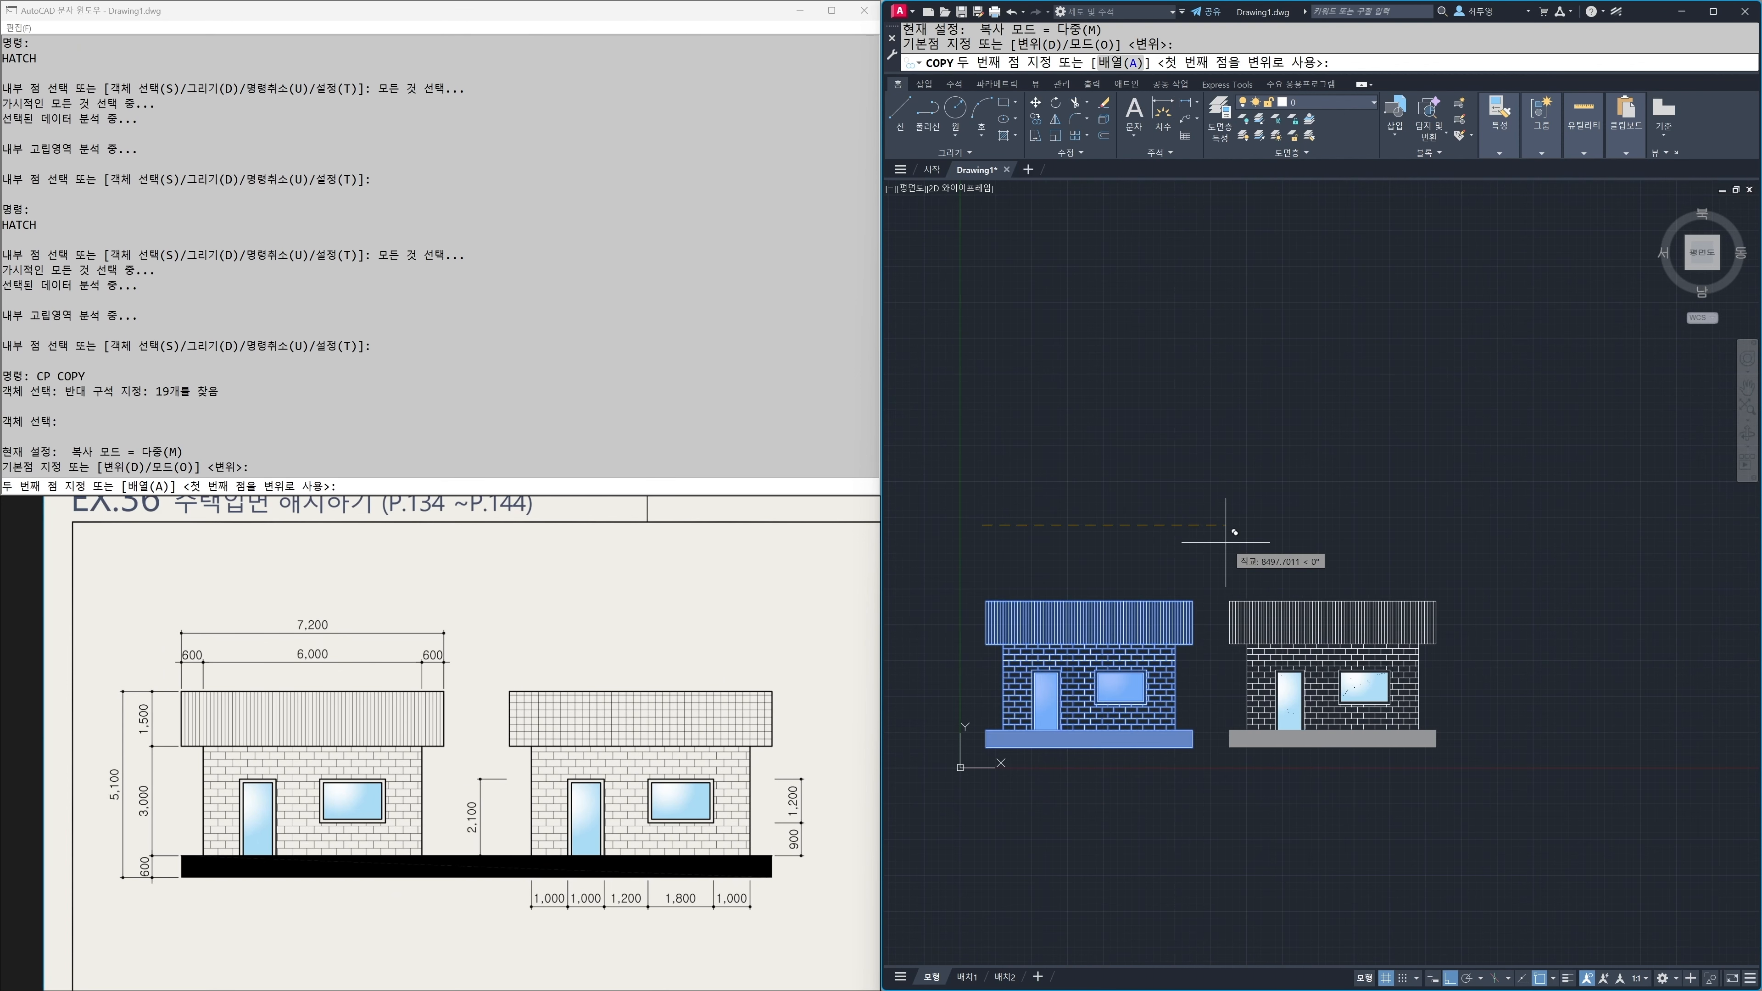
key("Escape")
Step: Copy the entire hatched house horizontally to the right by a distance of 9000
key("Return")
left_click(1305, 823)
left_click(948, 489)
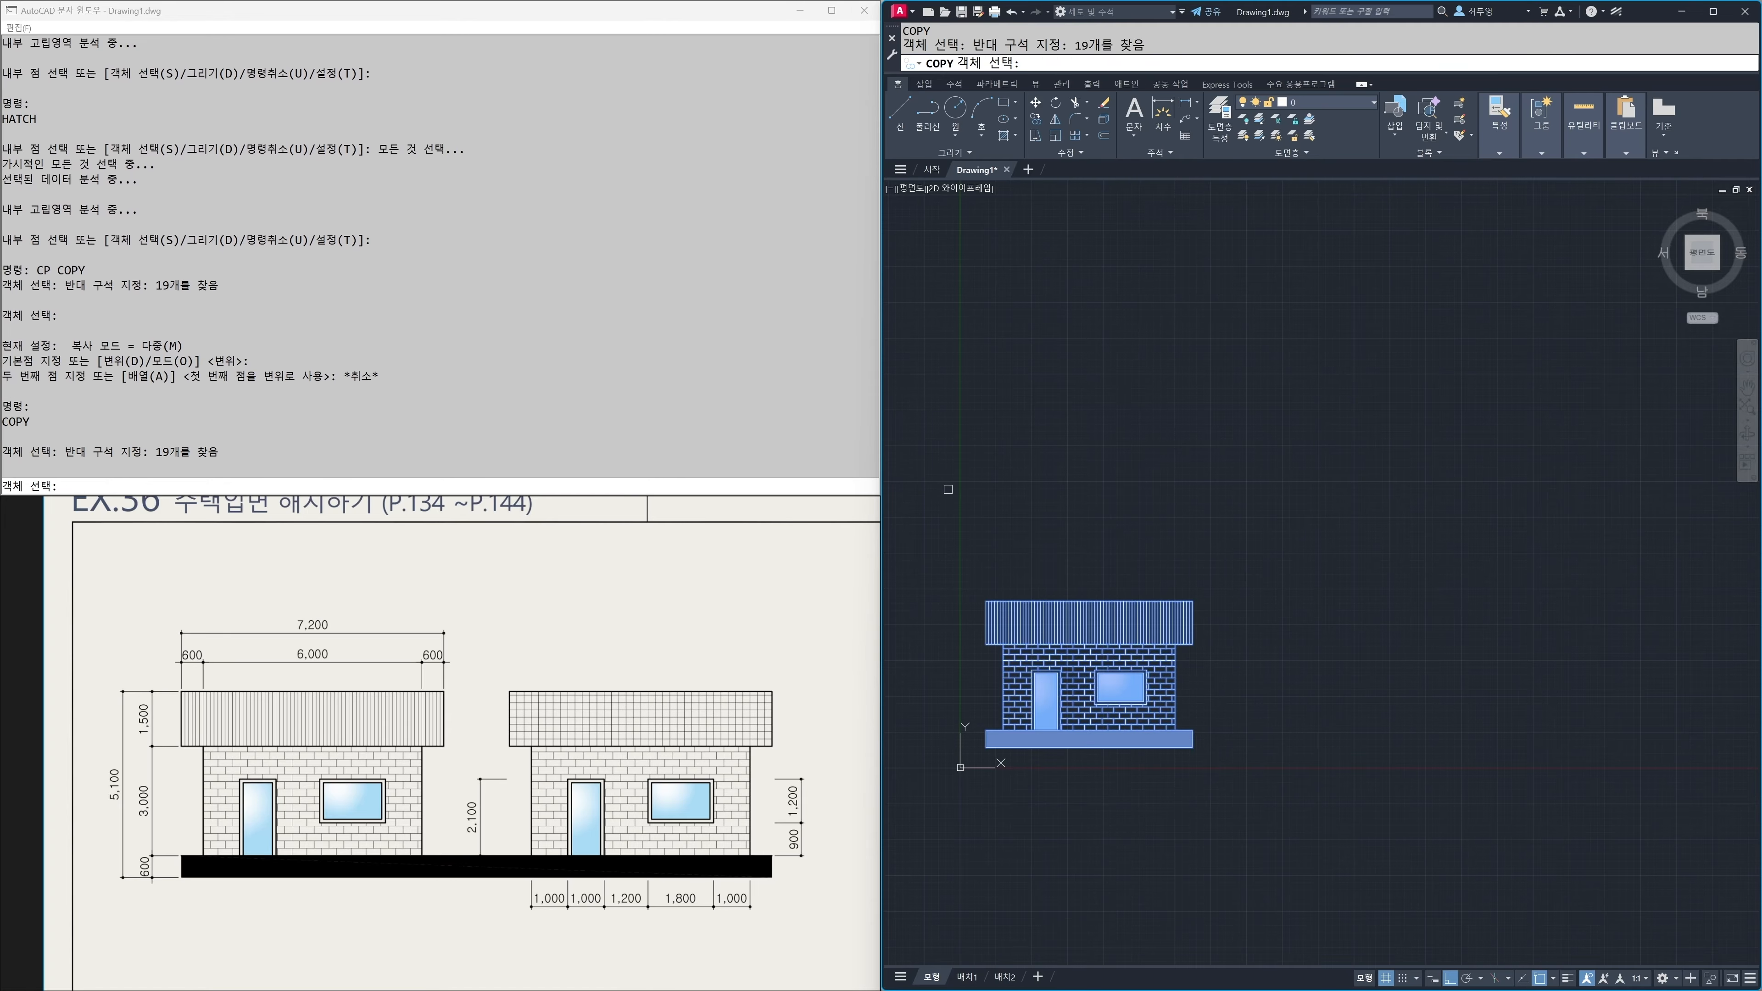
key("Return")
left_click(1031, 501)
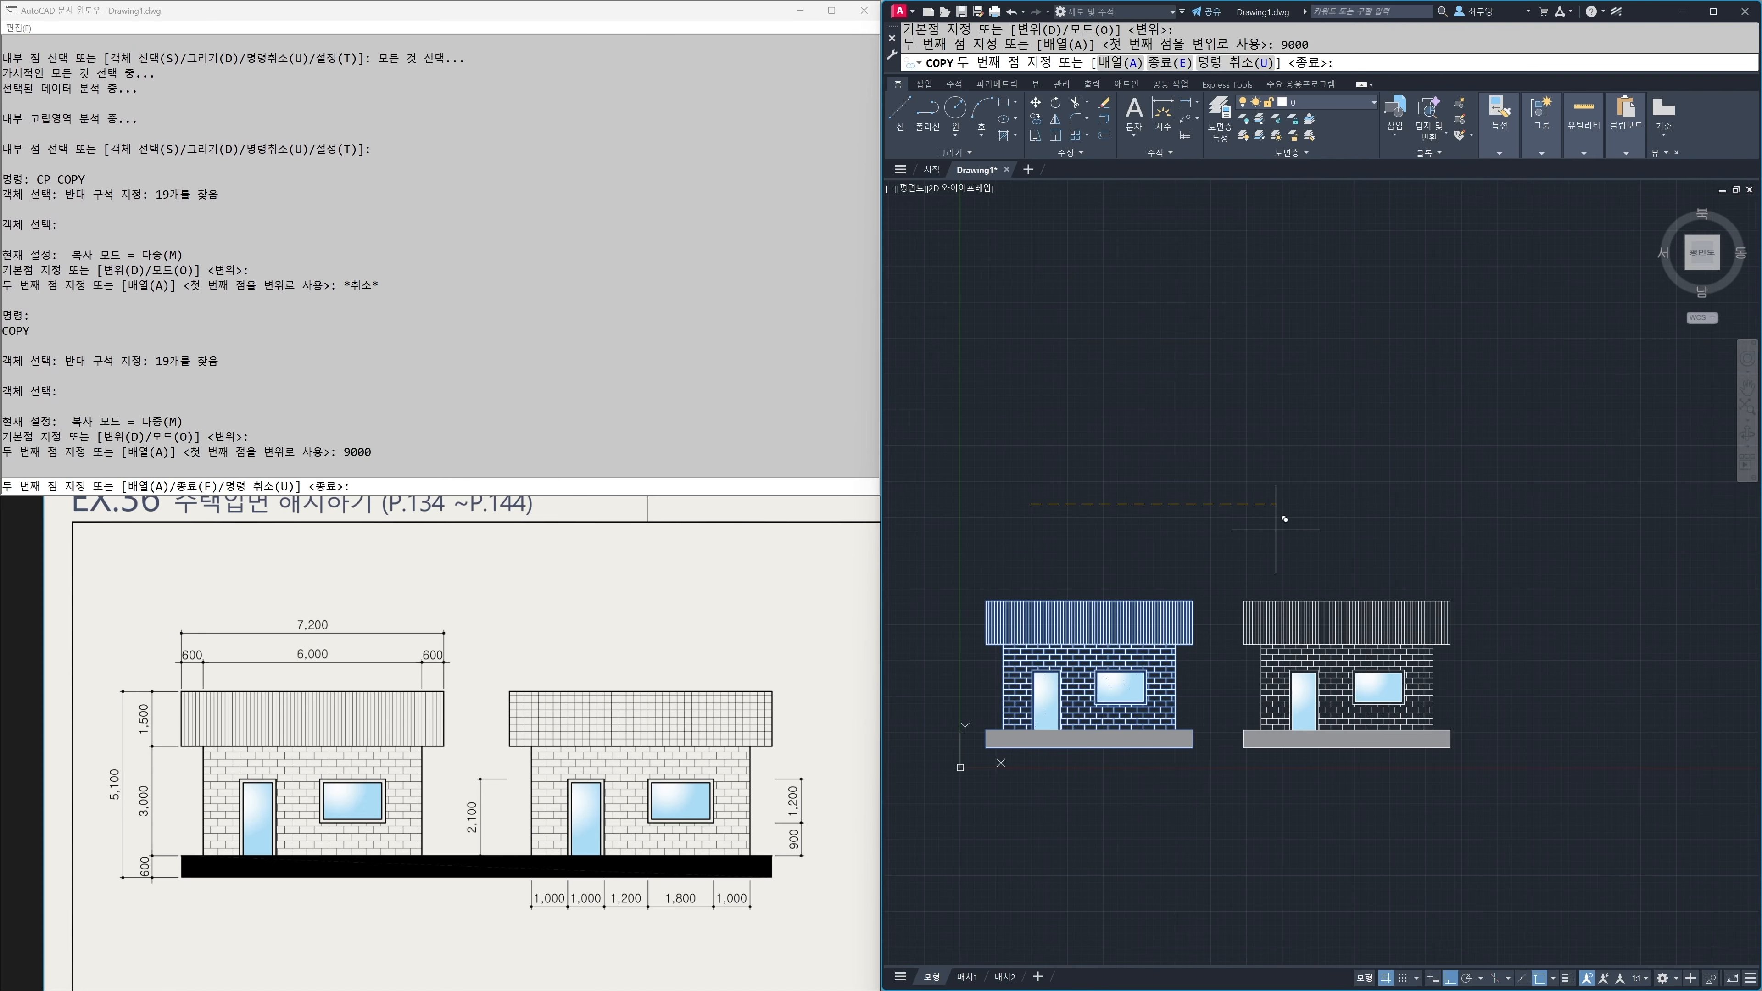
key("Return")
key("Return")
Step: Edit the copied house's roof hatch to a spacing of 200 with double lines, forming a square grid
scroll(1215, 698, "up", 5)
middle_click_drag(1444, 713, 1215, 713)
middle_click_drag(1461, 737, 1465, 736)
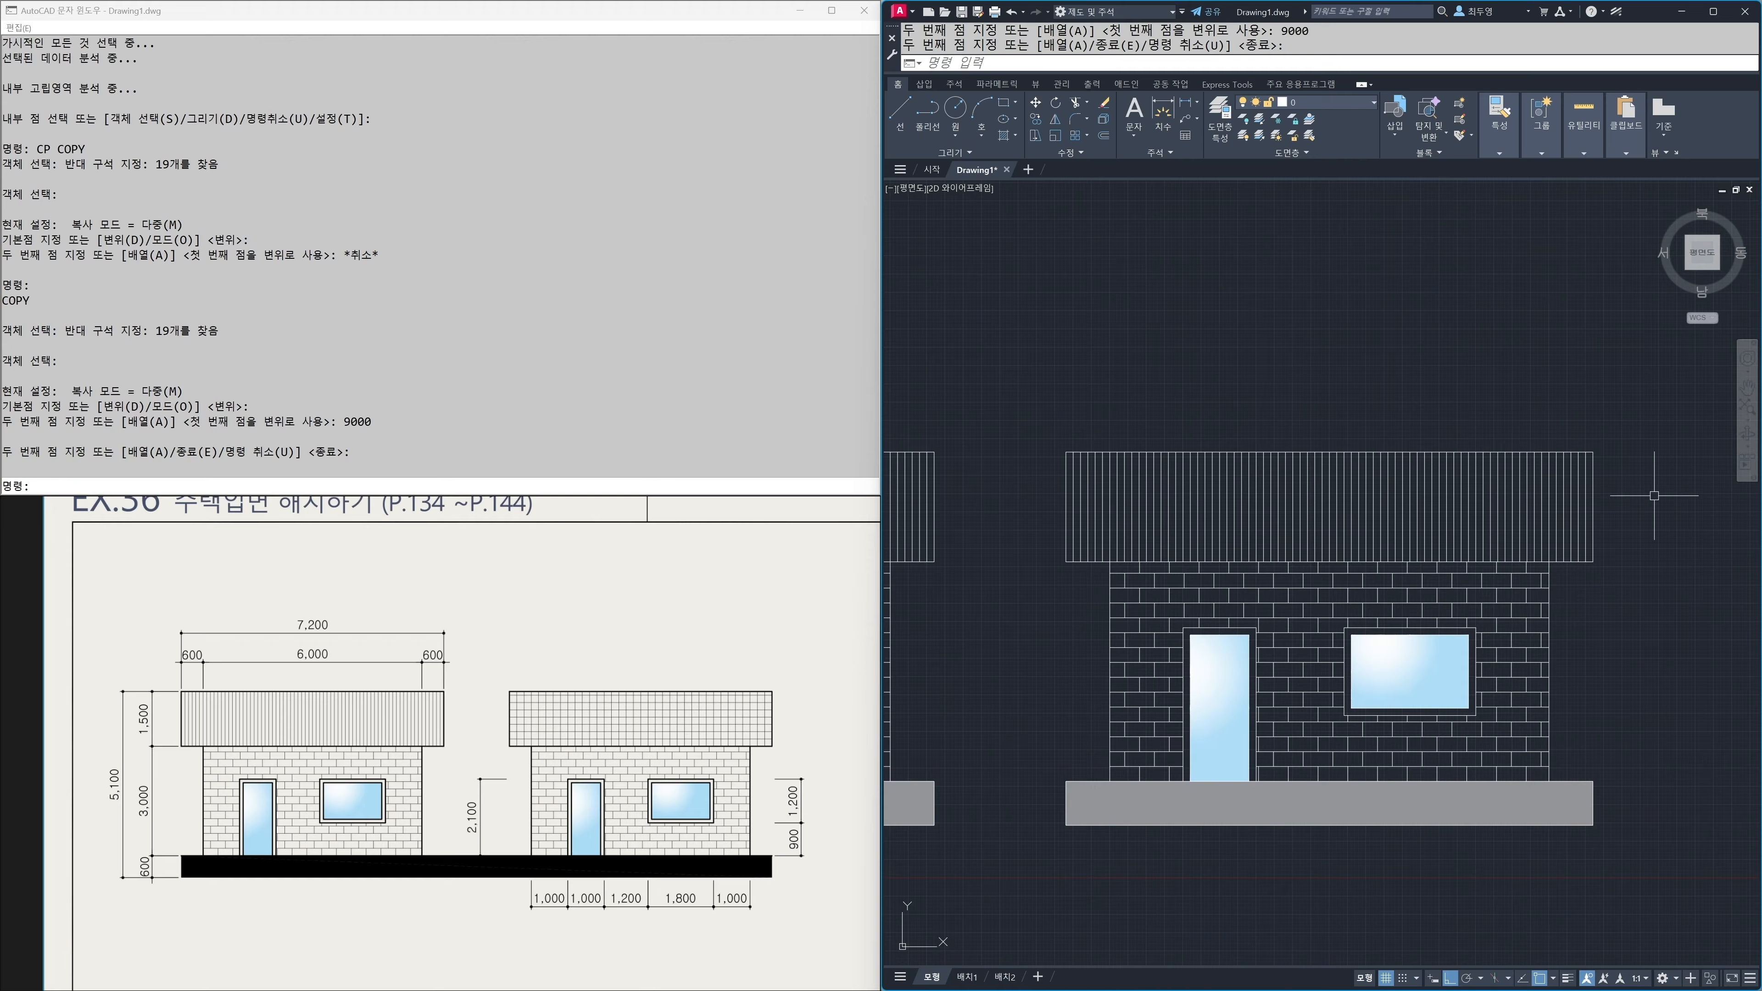
left_click(1435, 479)
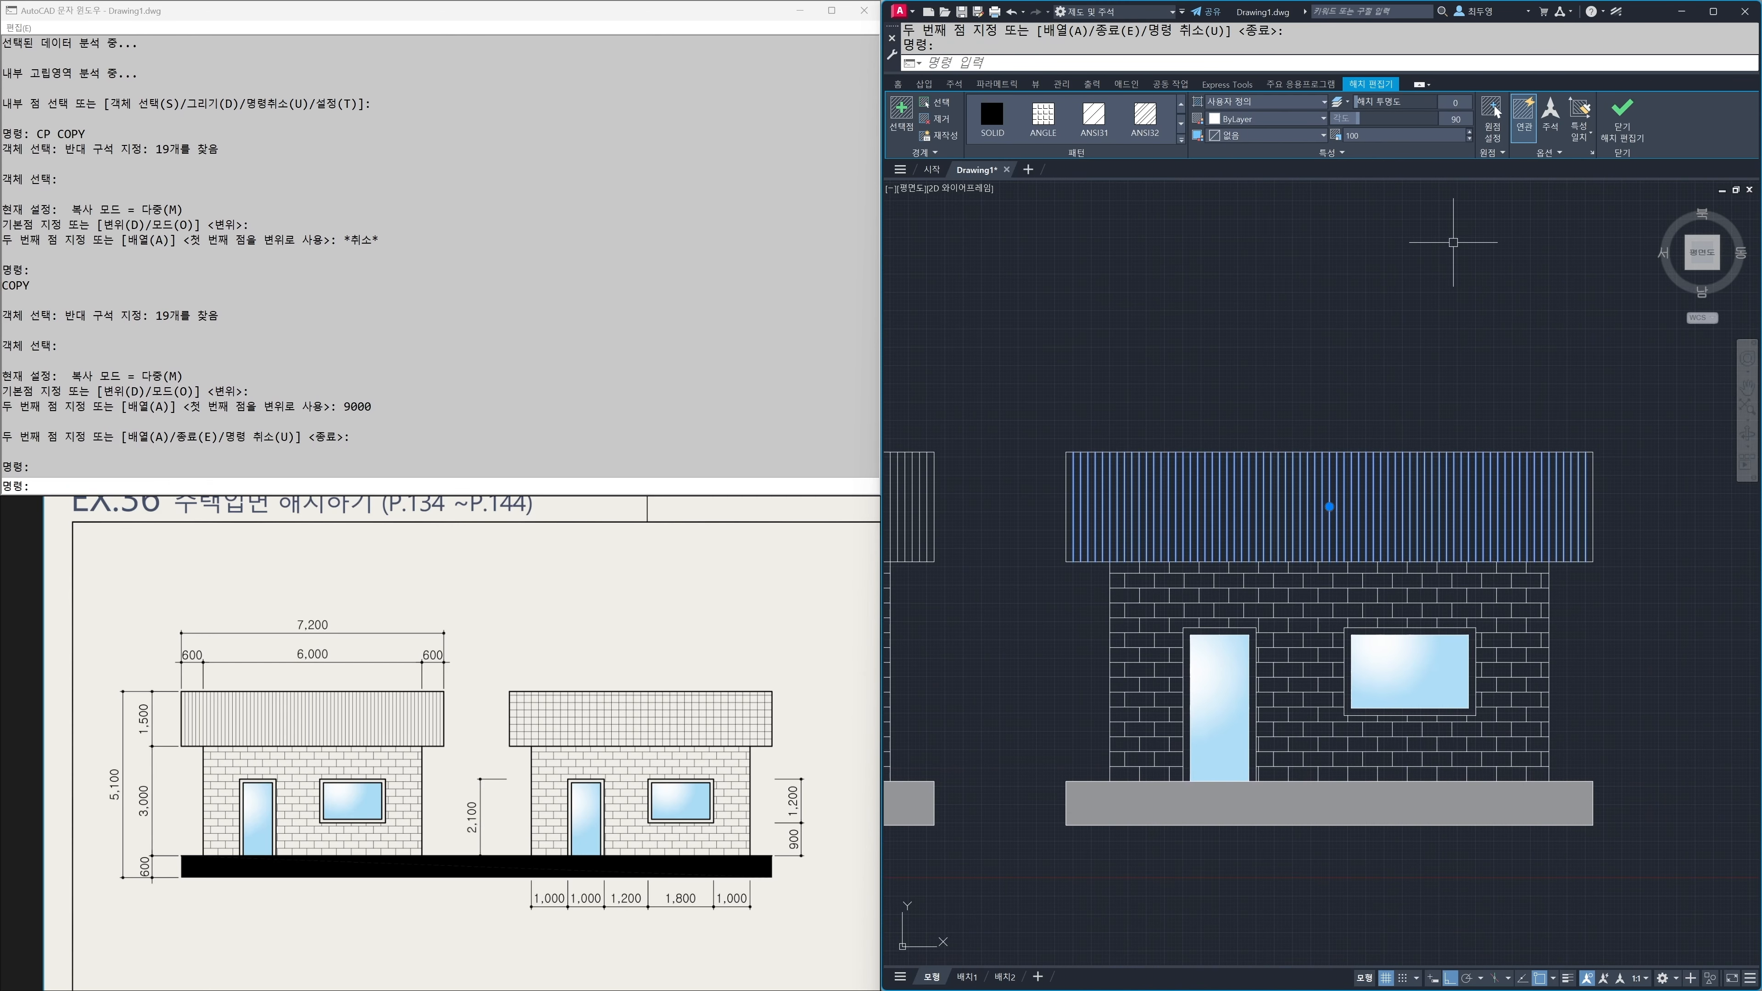
left_click(1371, 137)
key("Return")
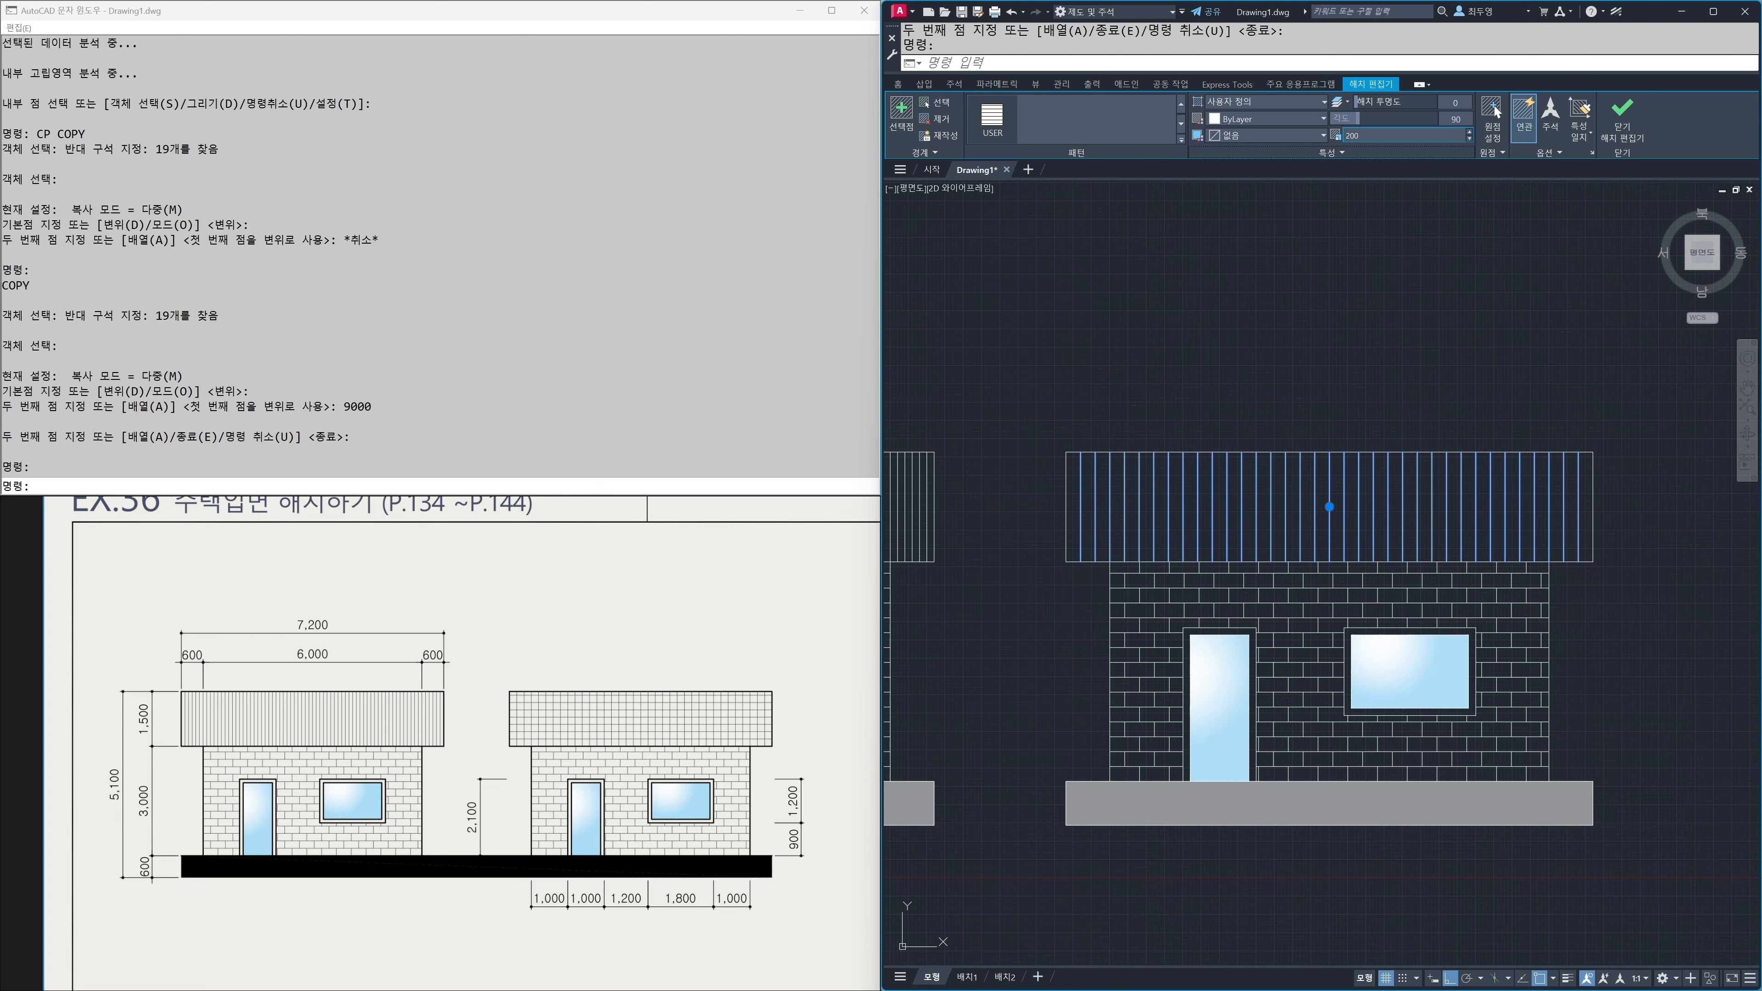
left_click(1346, 153)
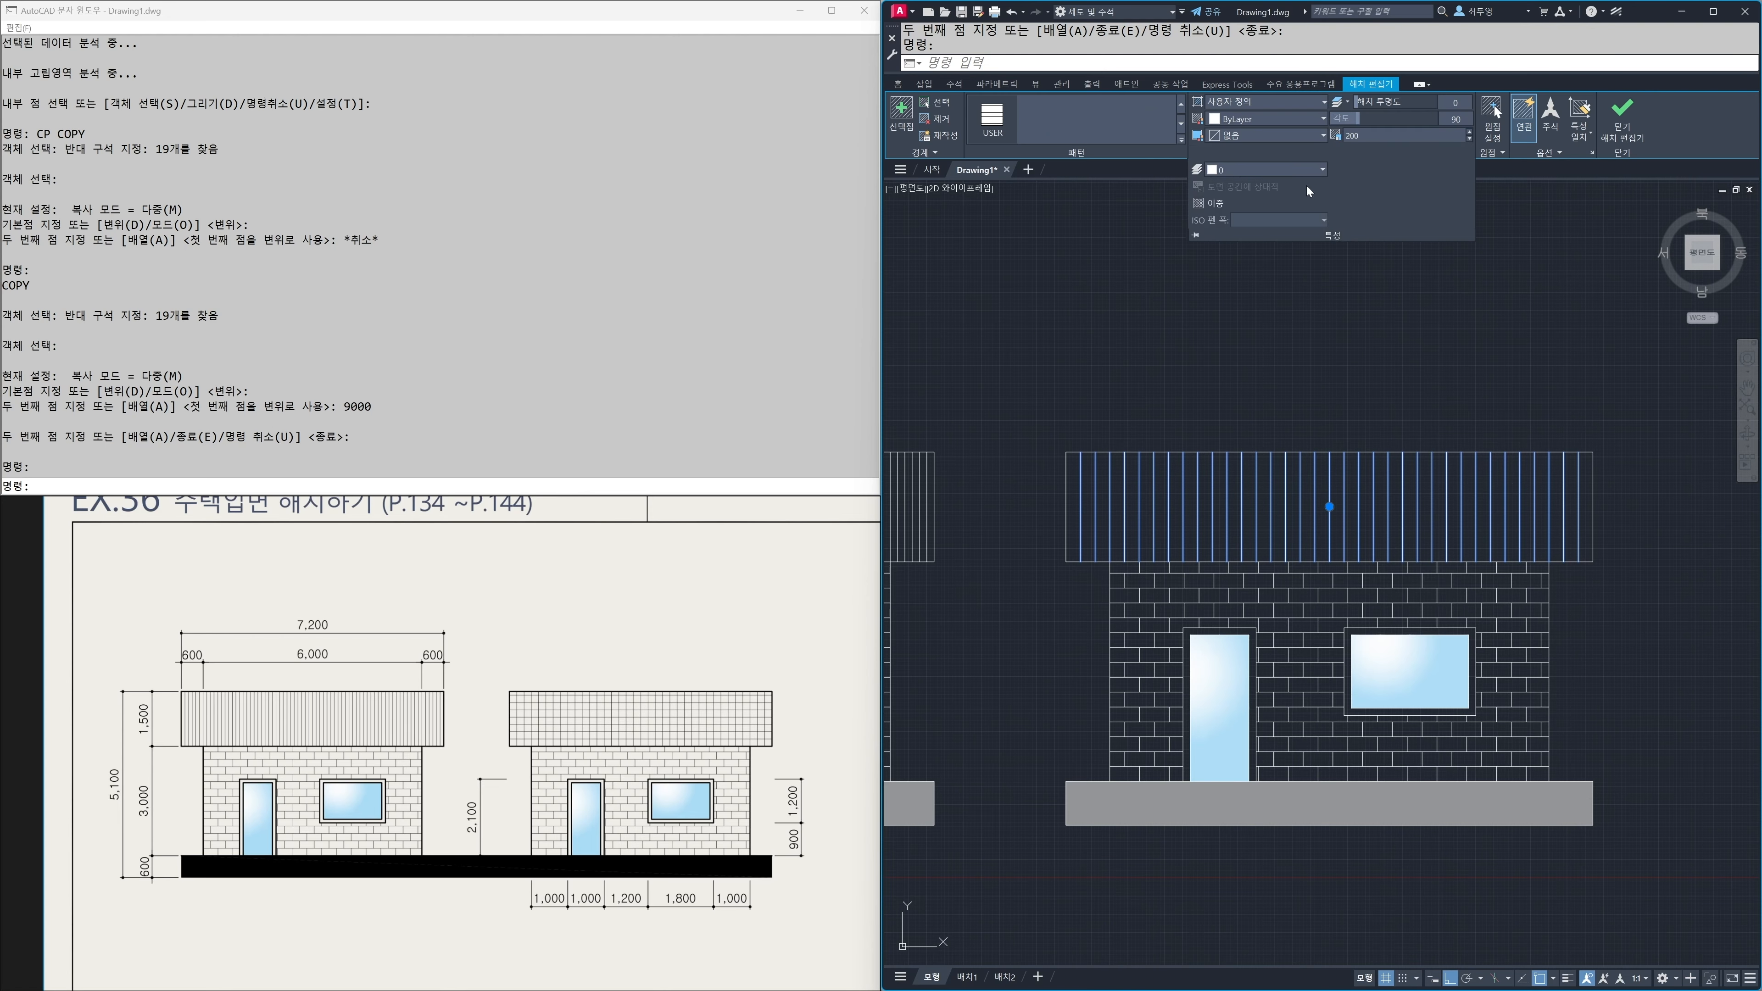
left_click(1201, 204)
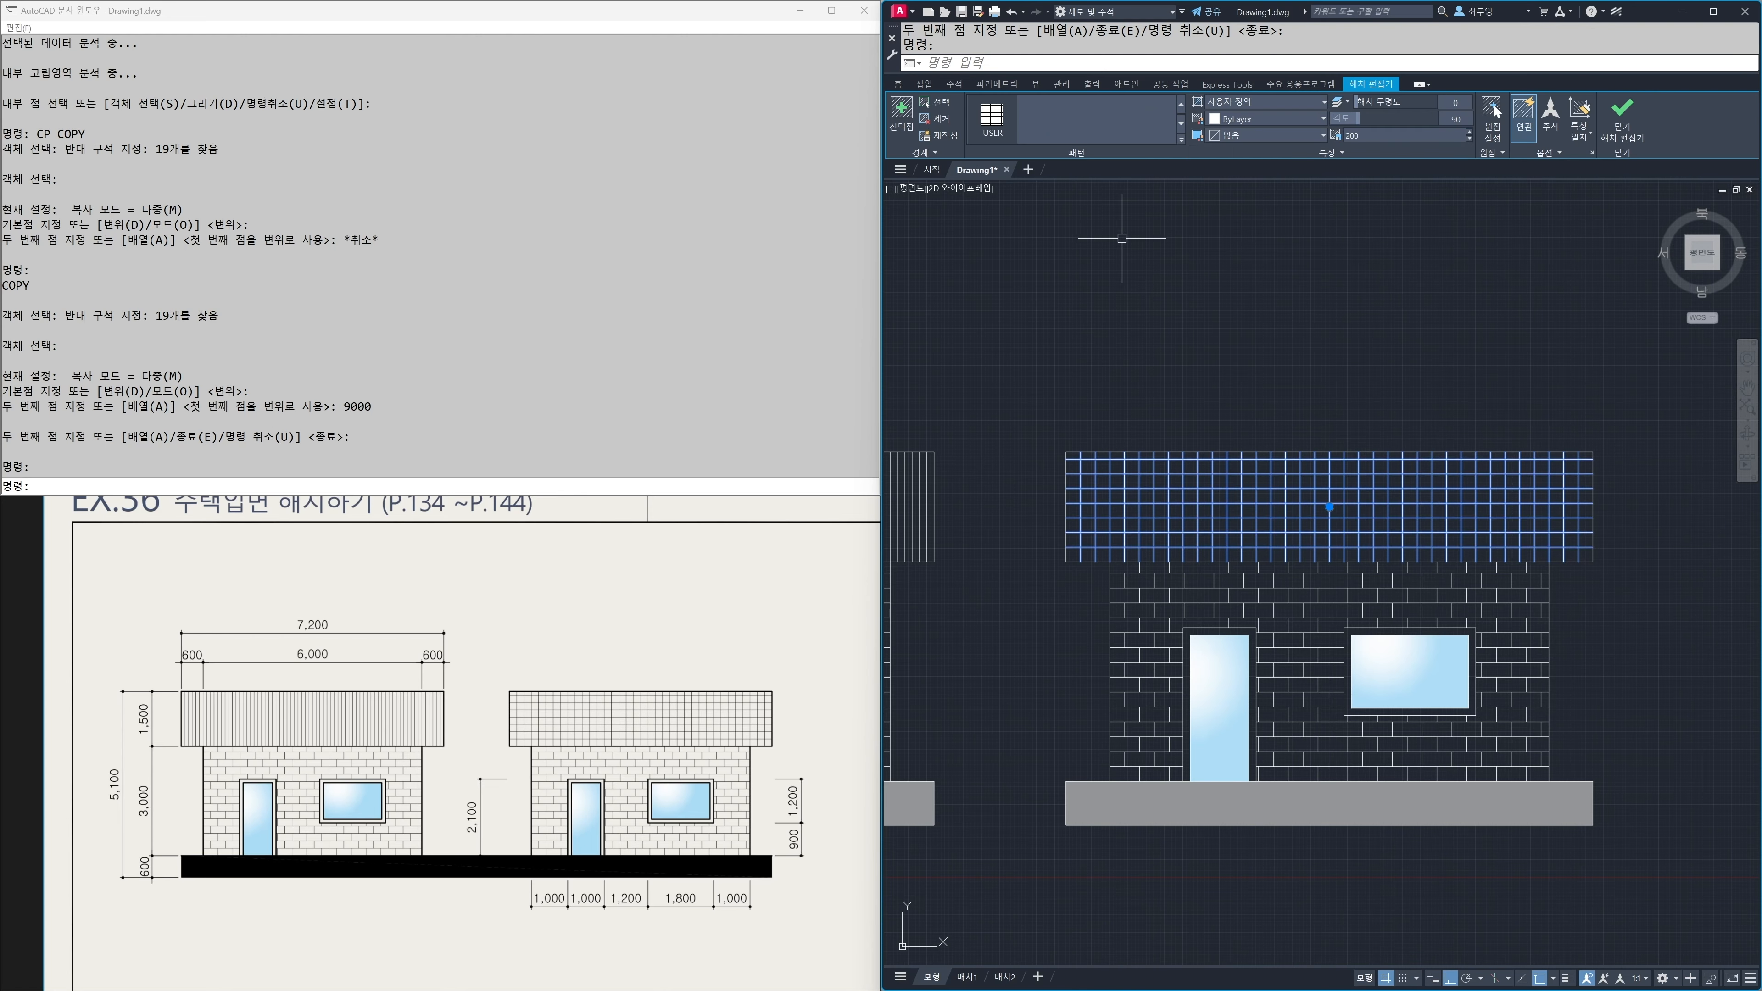
left_click(1621, 141)
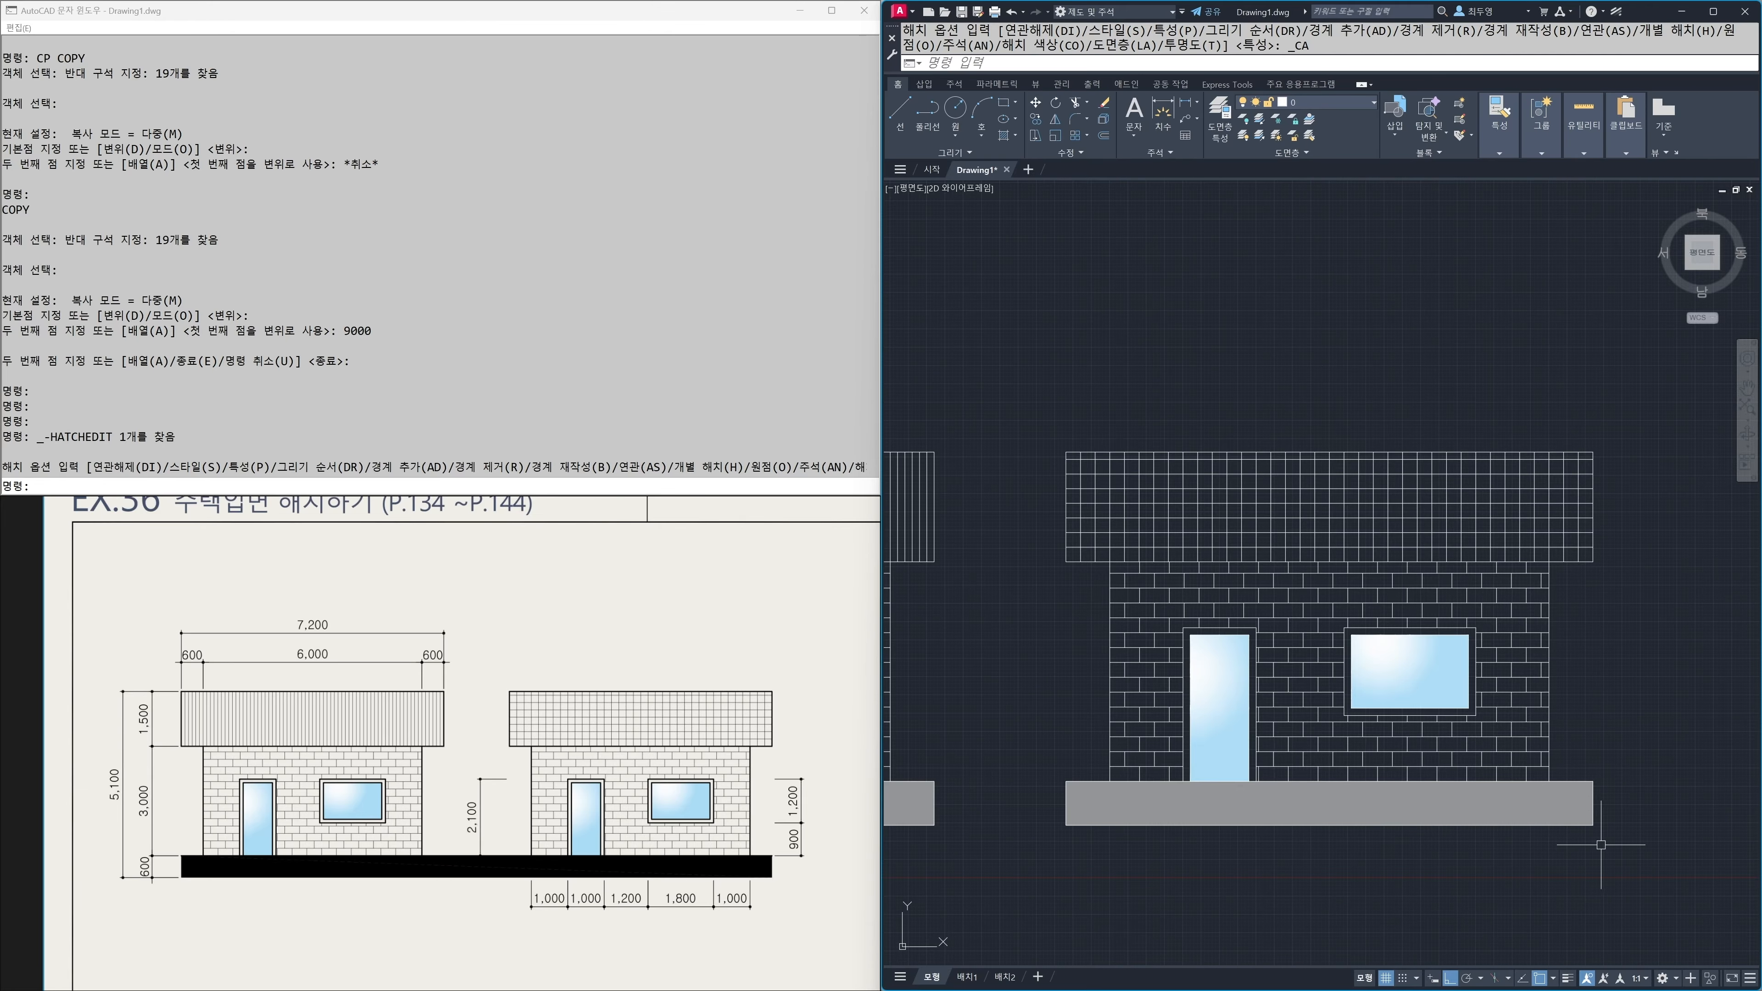
Step: Erase the copied house's grey base hatch with its upper, lower and left boundary lines, keeping the right end line
type("W")
key("Return")
type("e")
key("Return")
left_click(1091, 867)
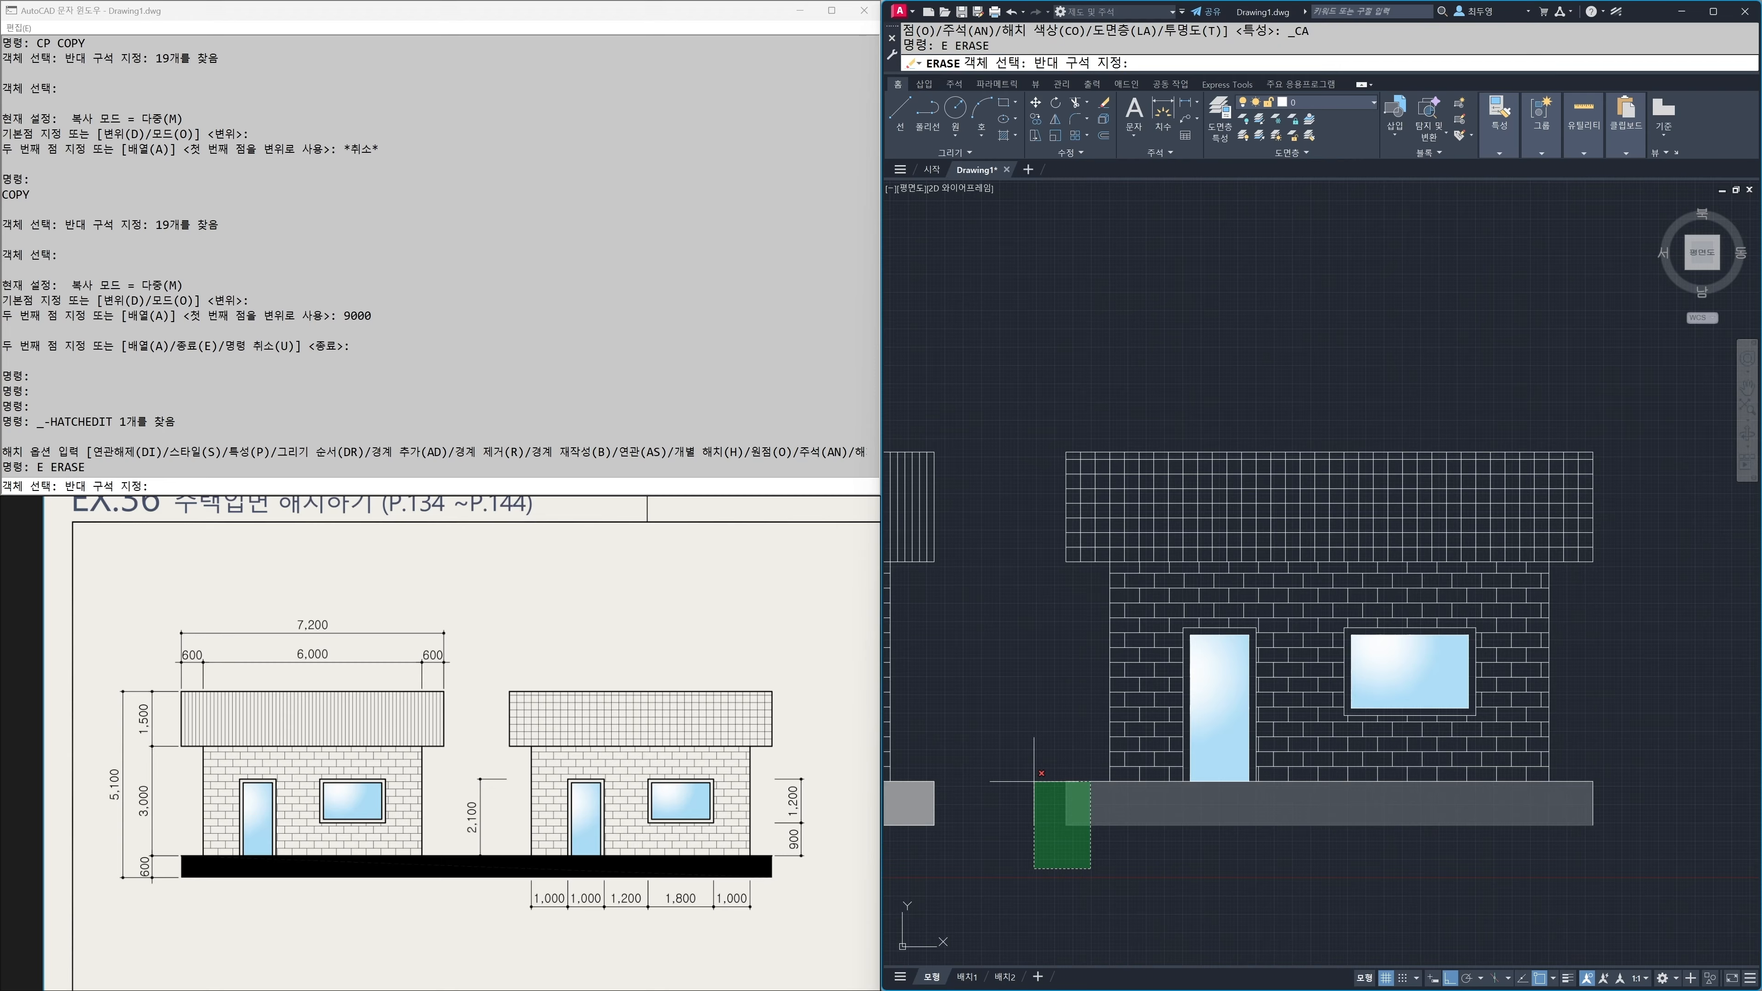
left_click(1034, 782)
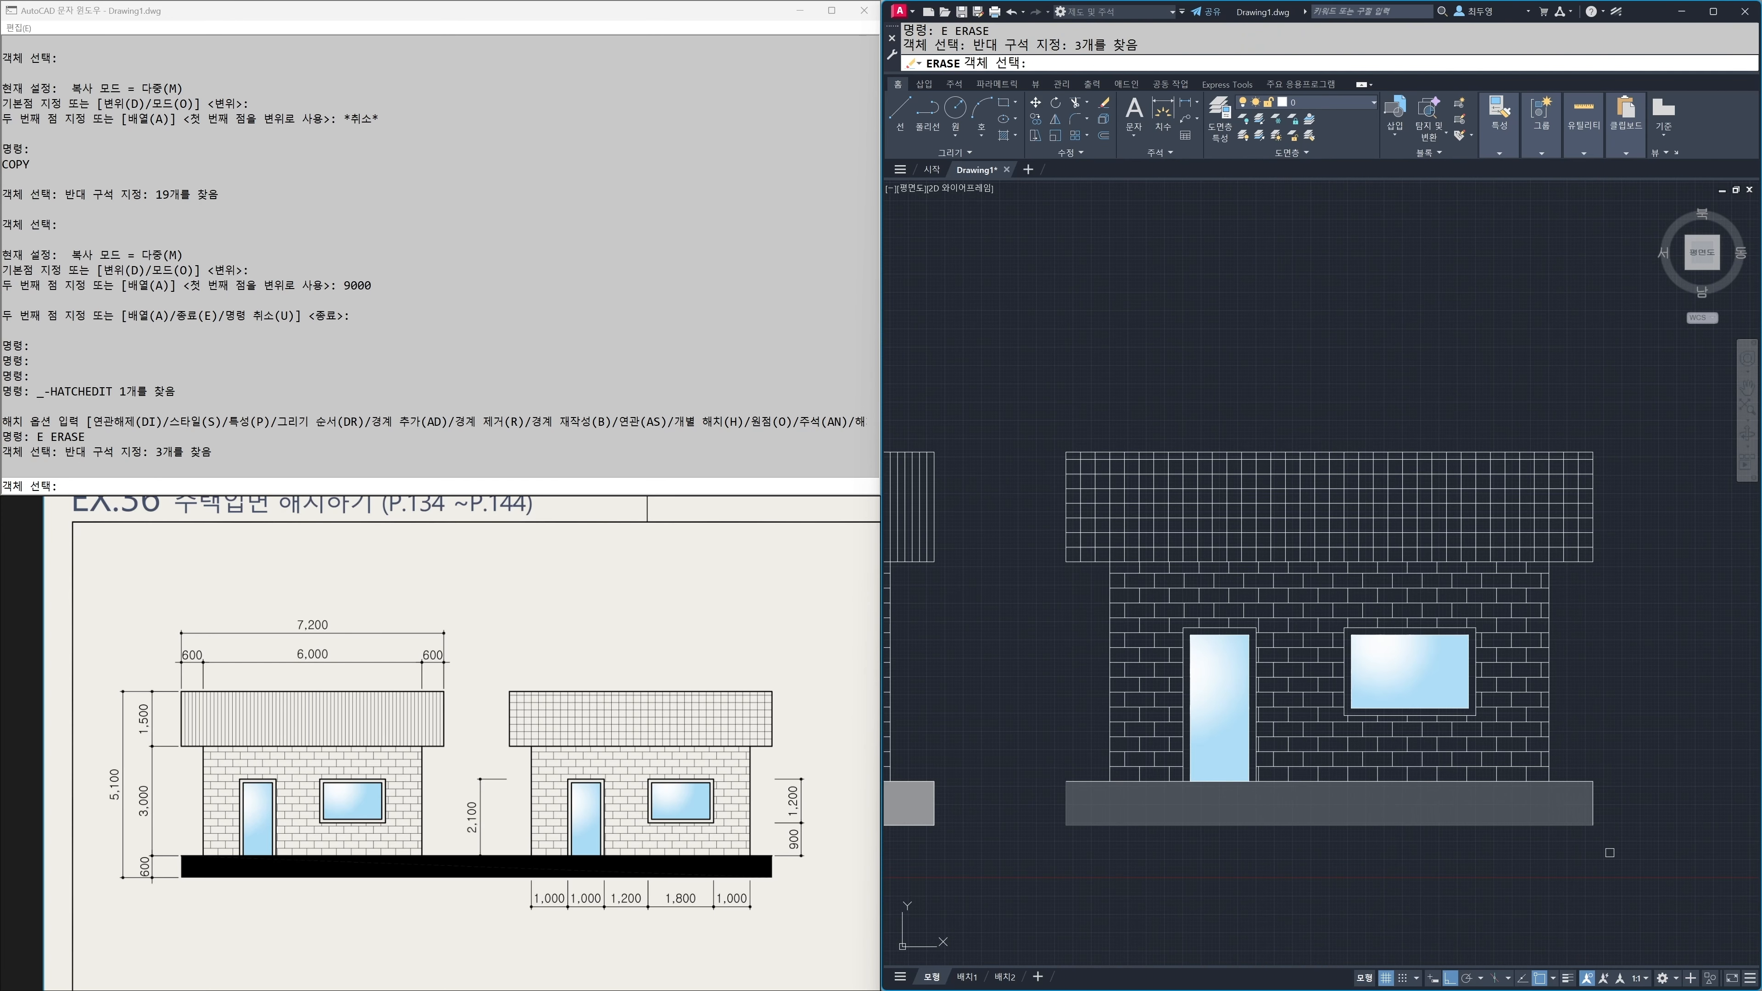
left_click(1077, 857)
left_click(1033, 749)
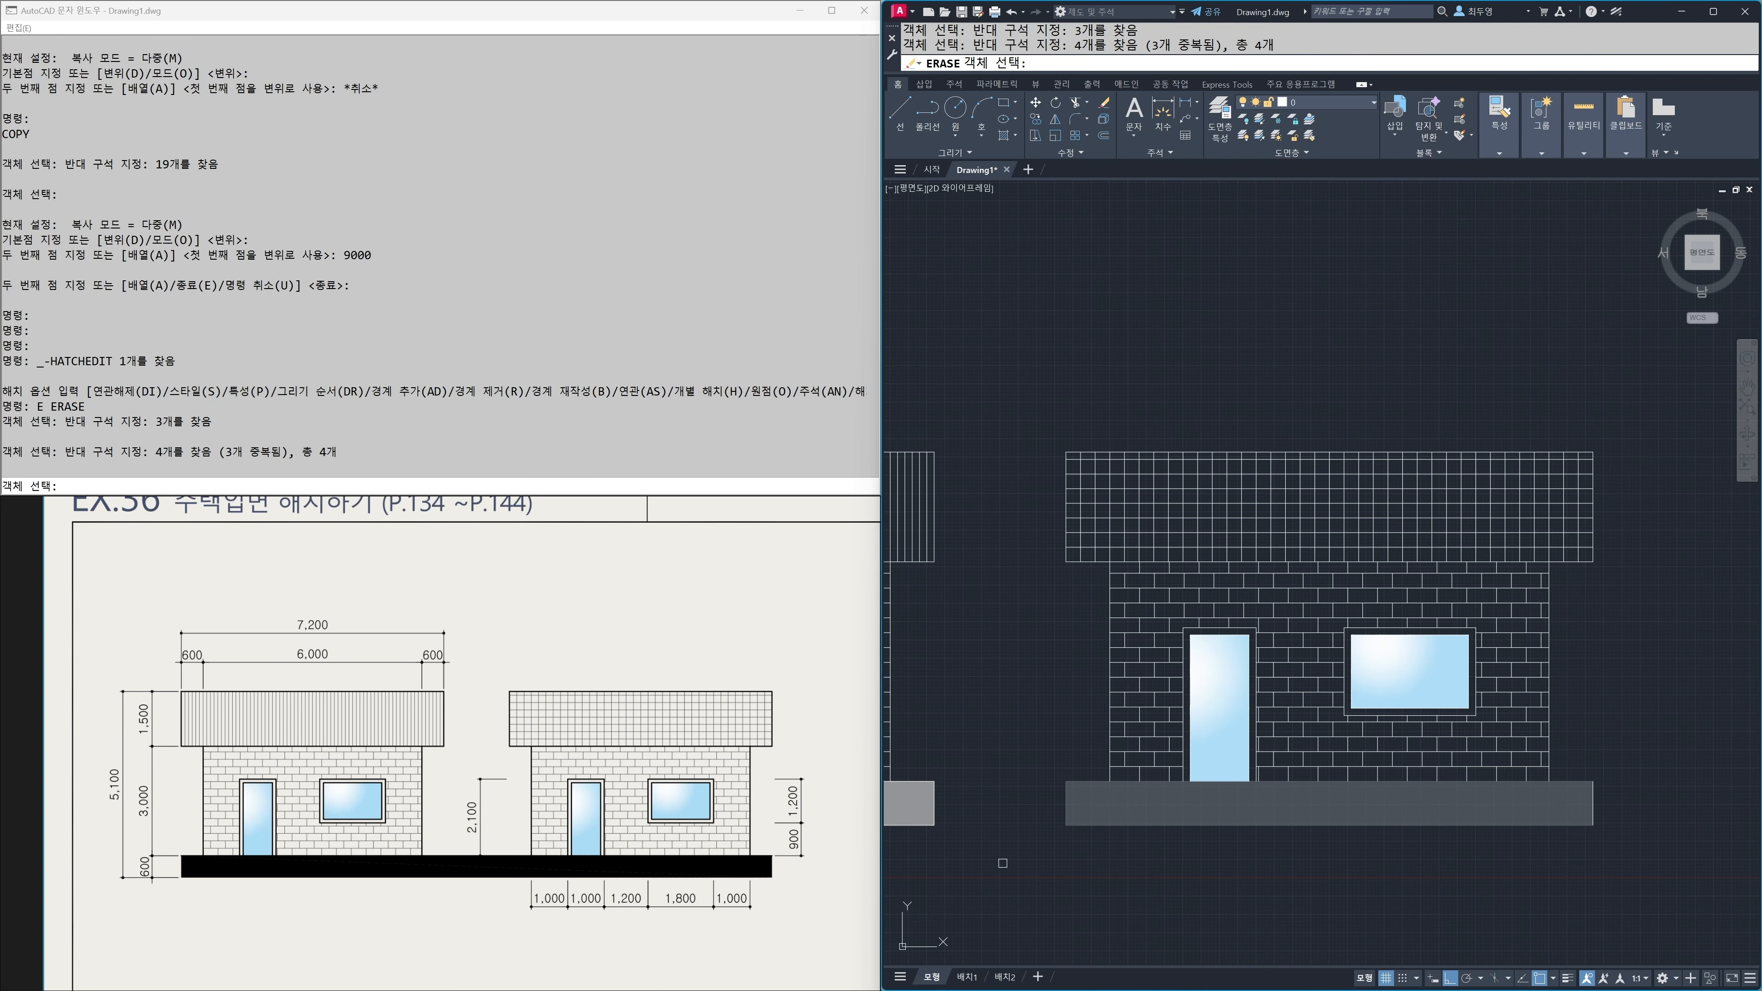
key("Return")
Step: Extend the upper and lower base lines of the original house to the remaining end line under the copied house
scroll(1032, 846, "down", 2)
middle_click_drag(1069, 846, 1362, 838)
type("ex")
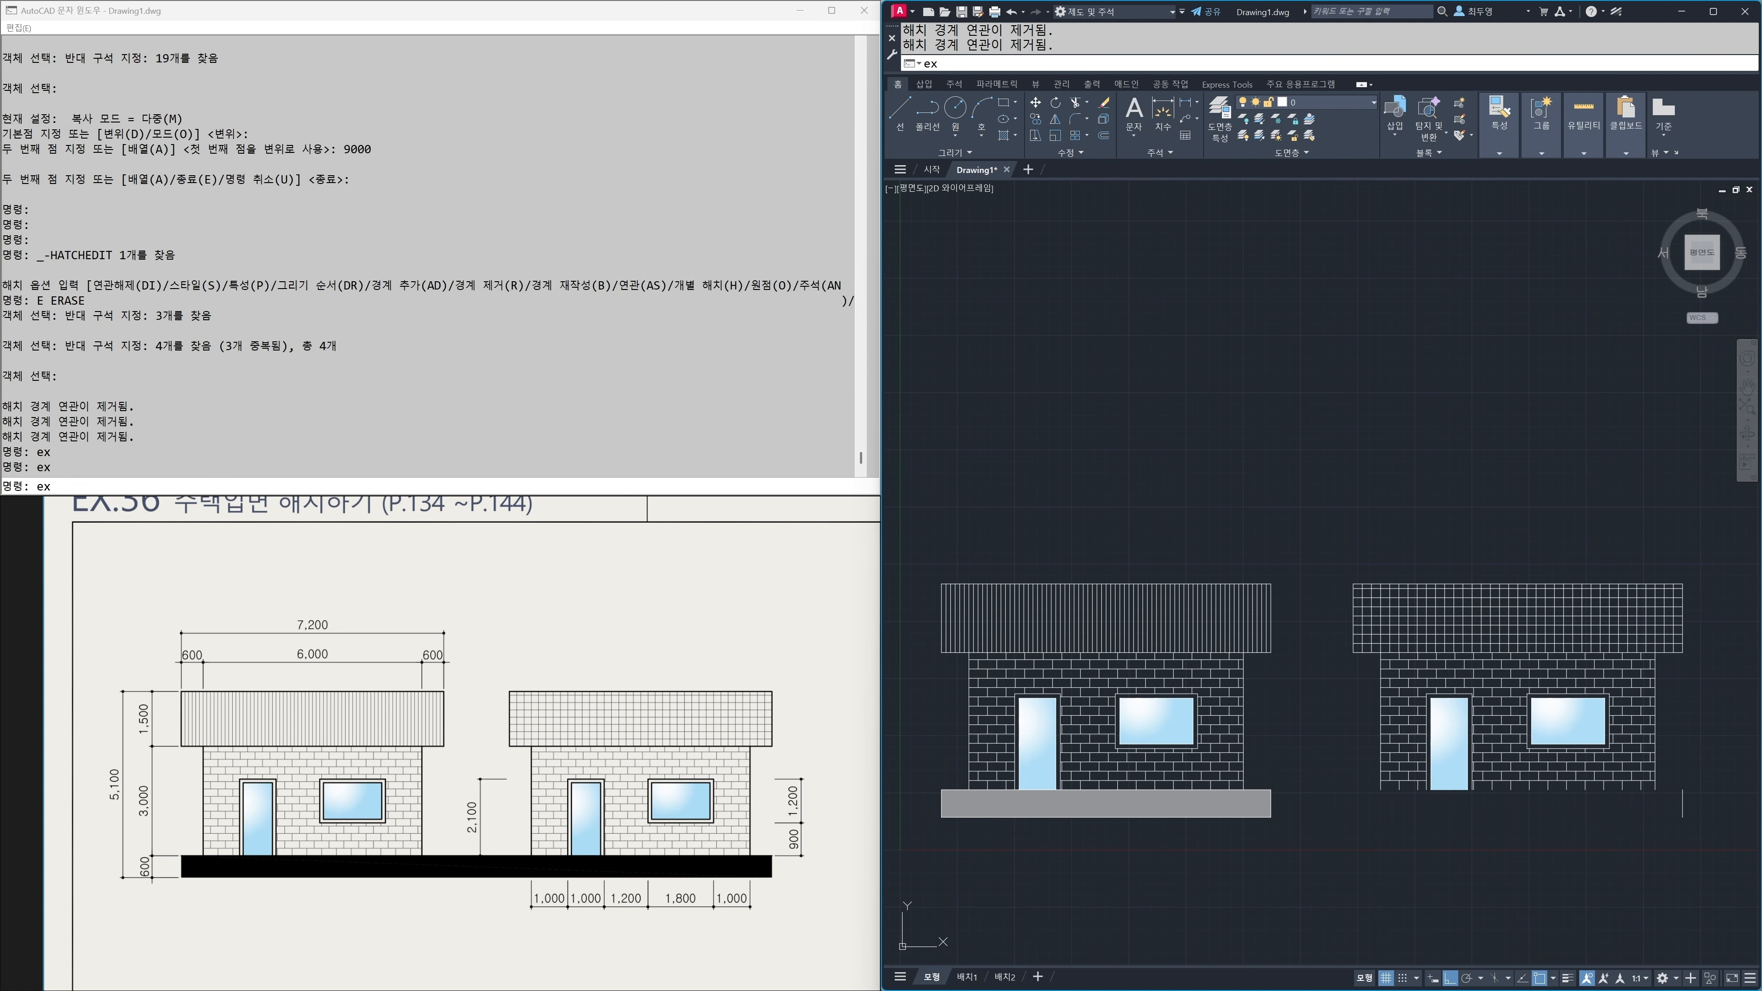
key("Return")
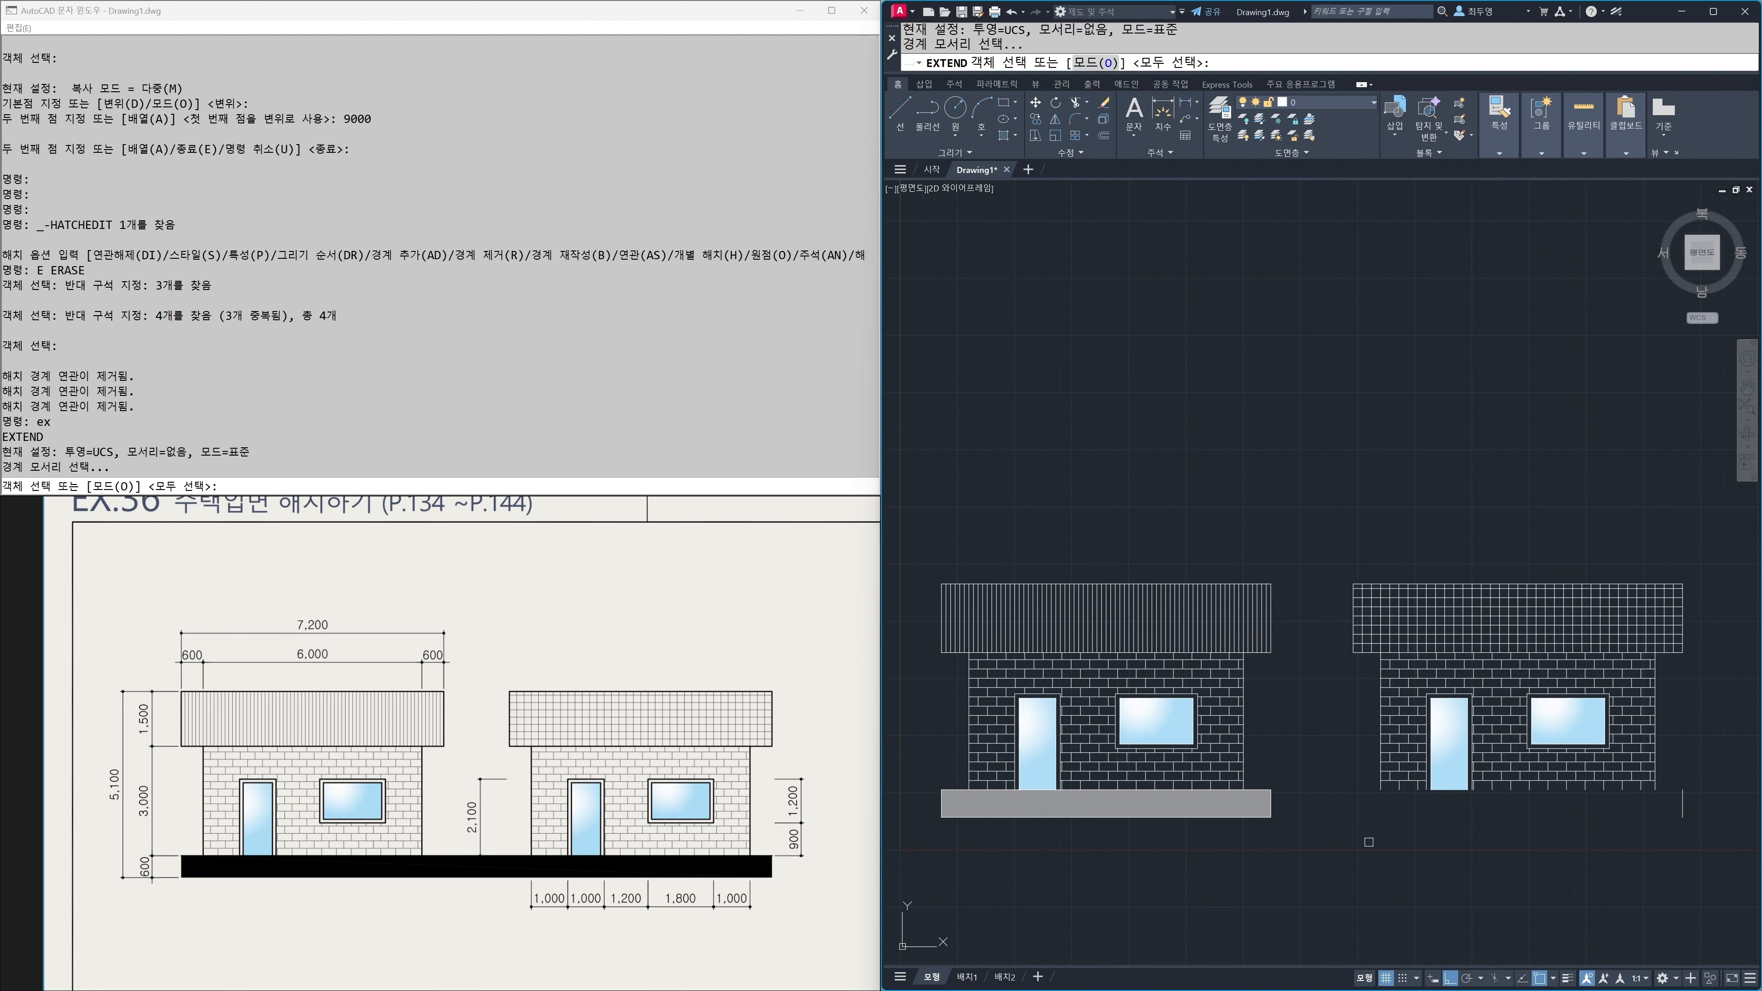
left_click(1682, 807)
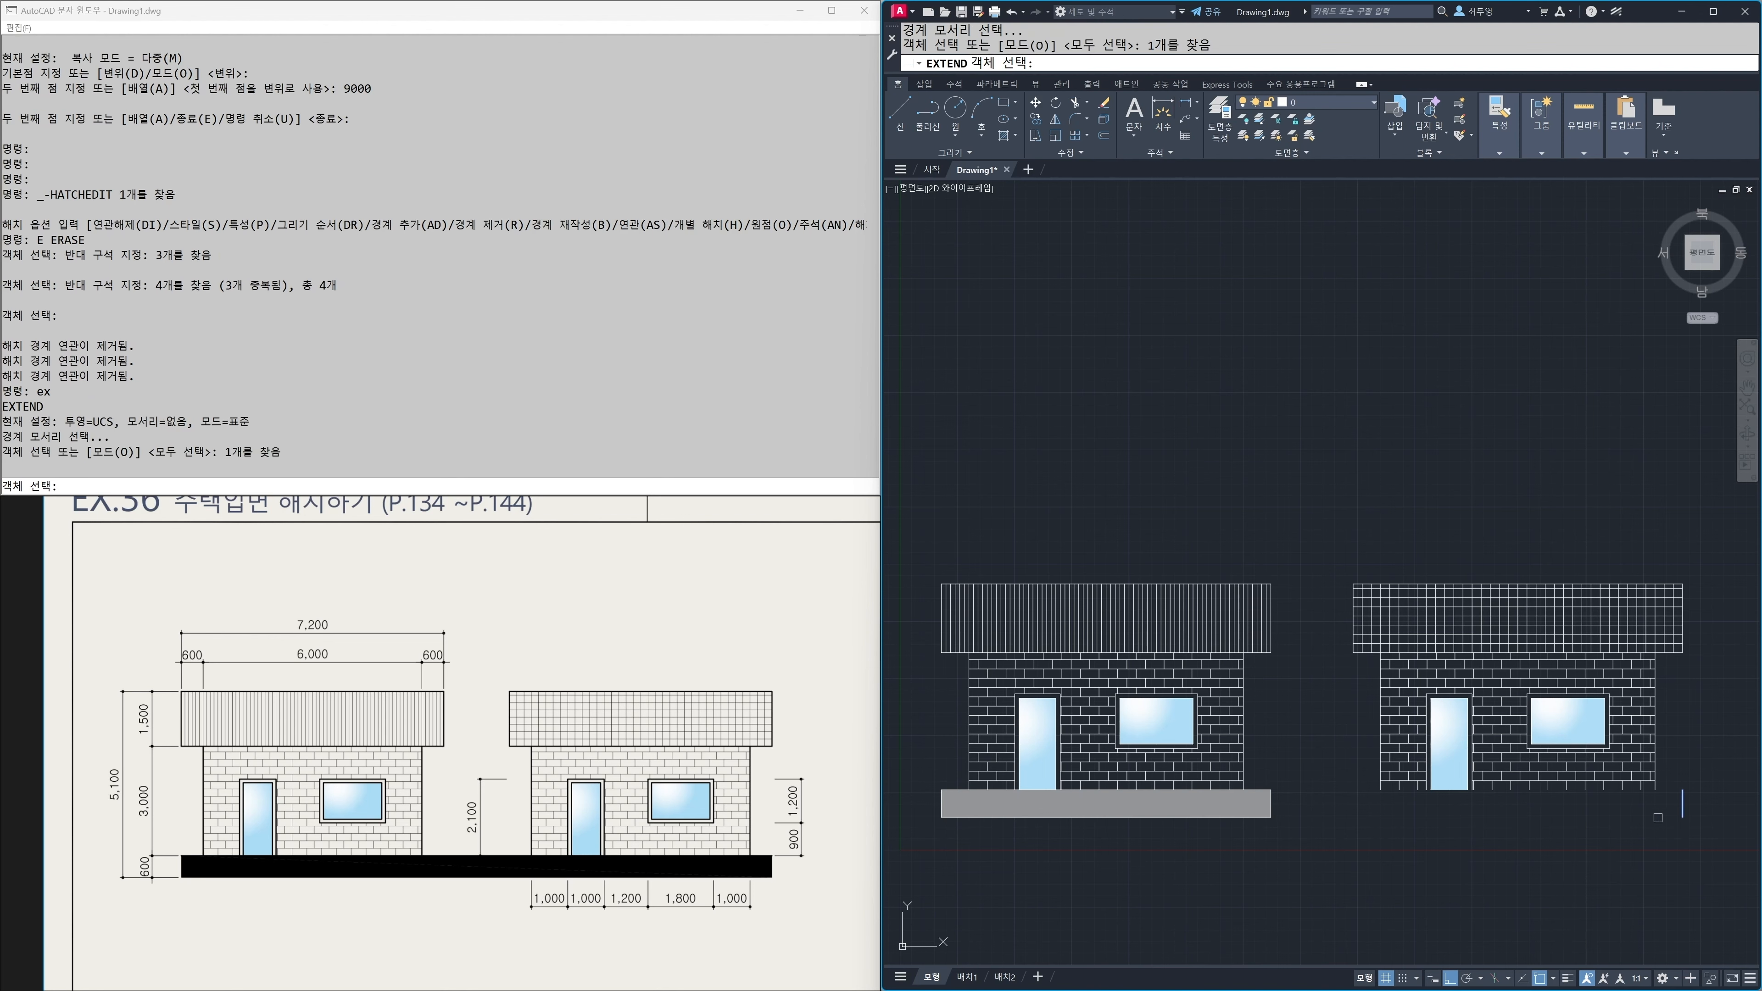
key("Return")
left_click(1249, 789)
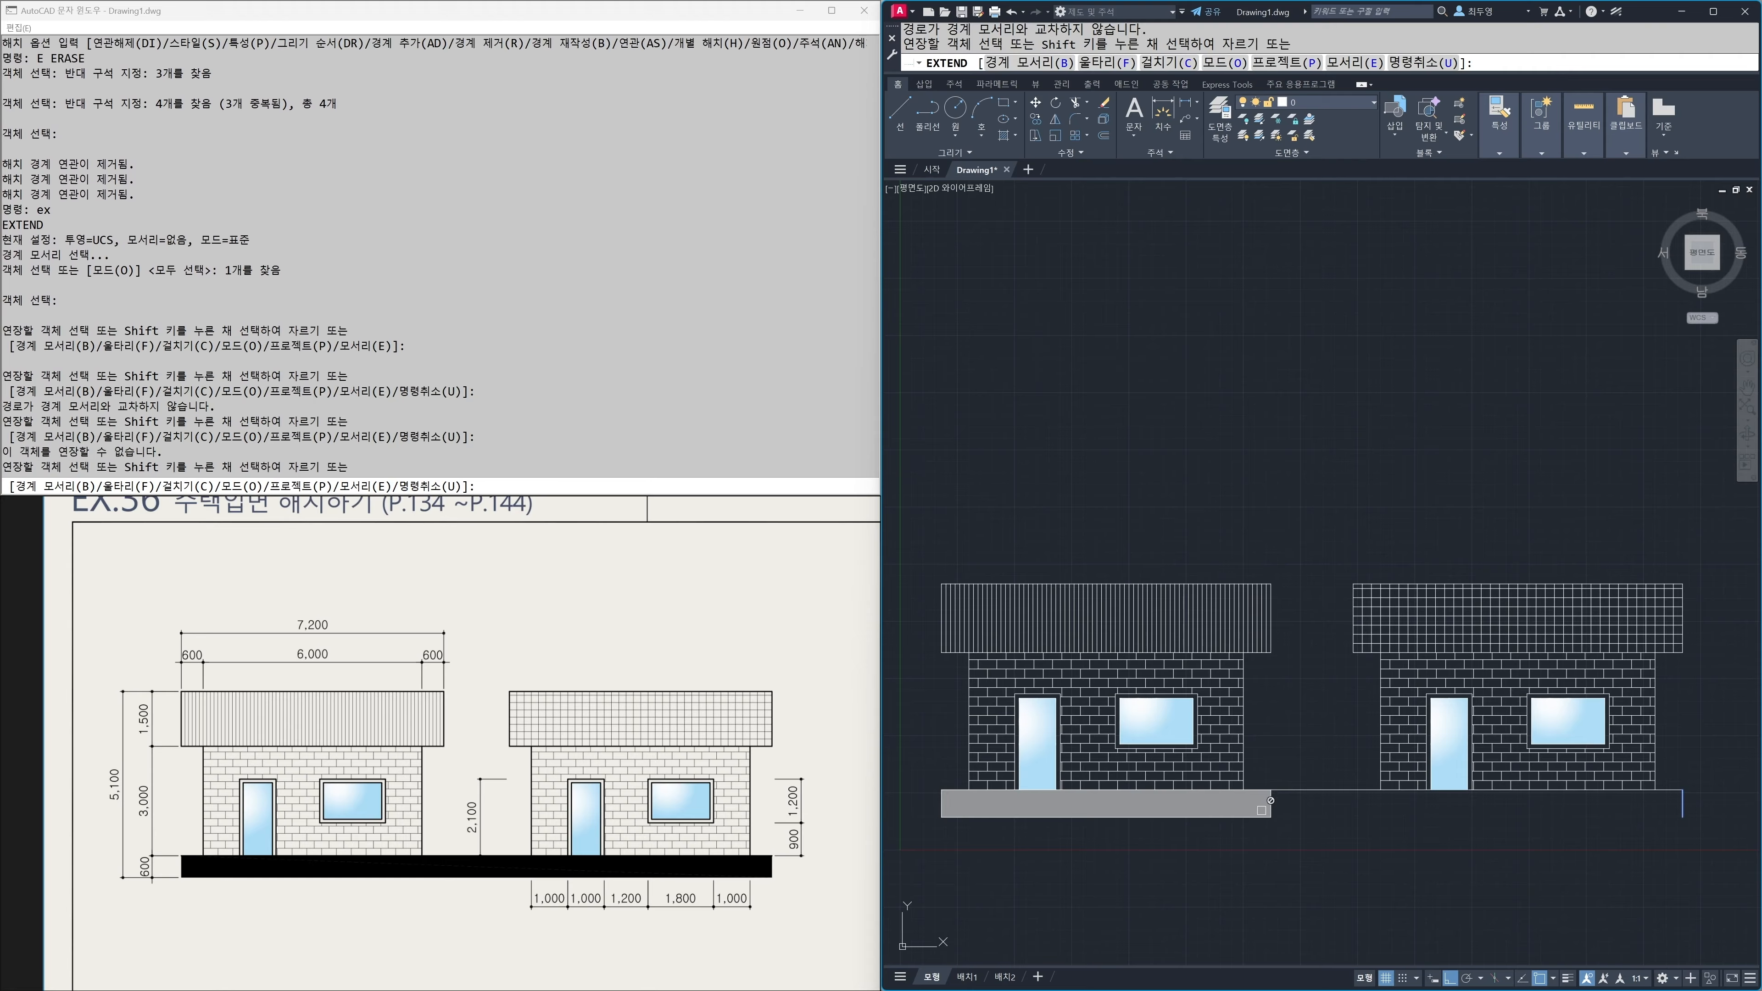
left_click(1264, 817)
key("Return")
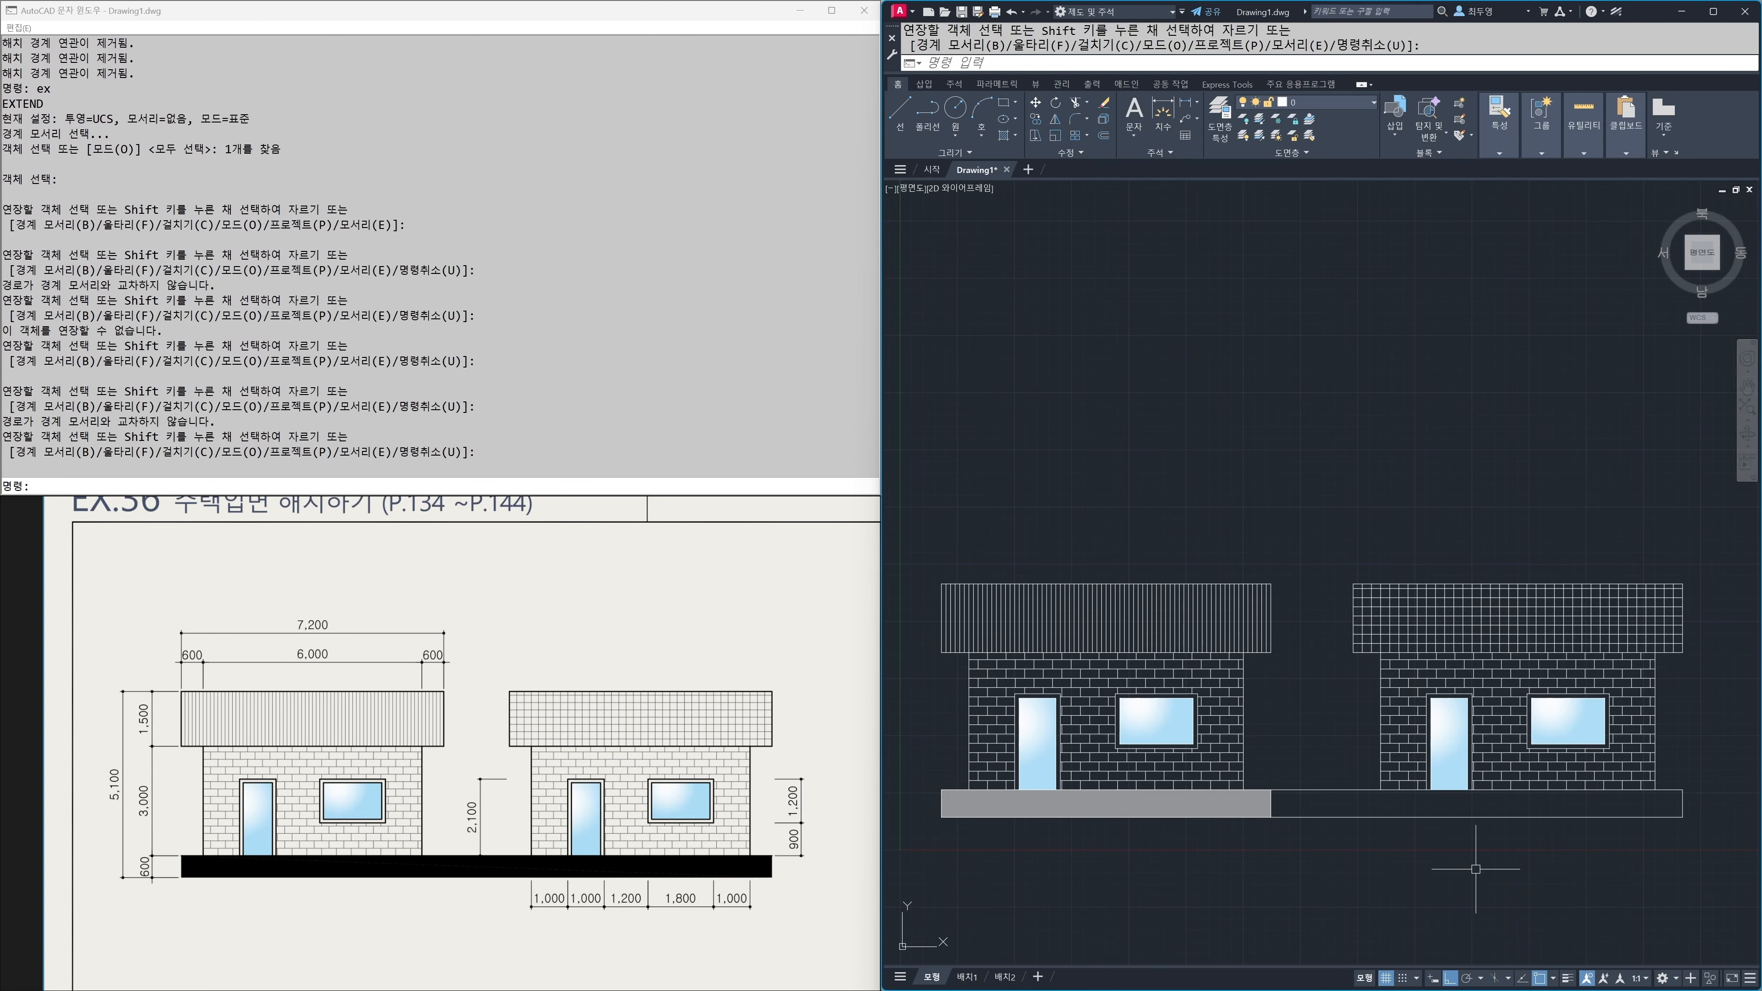
Step: Delete the vertical line closing the right end of the original house's base
middle_click_drag(1589, 855, 1392, 845)
left_click(1053, 770)
left_click(1095, 833)
key("Delete")
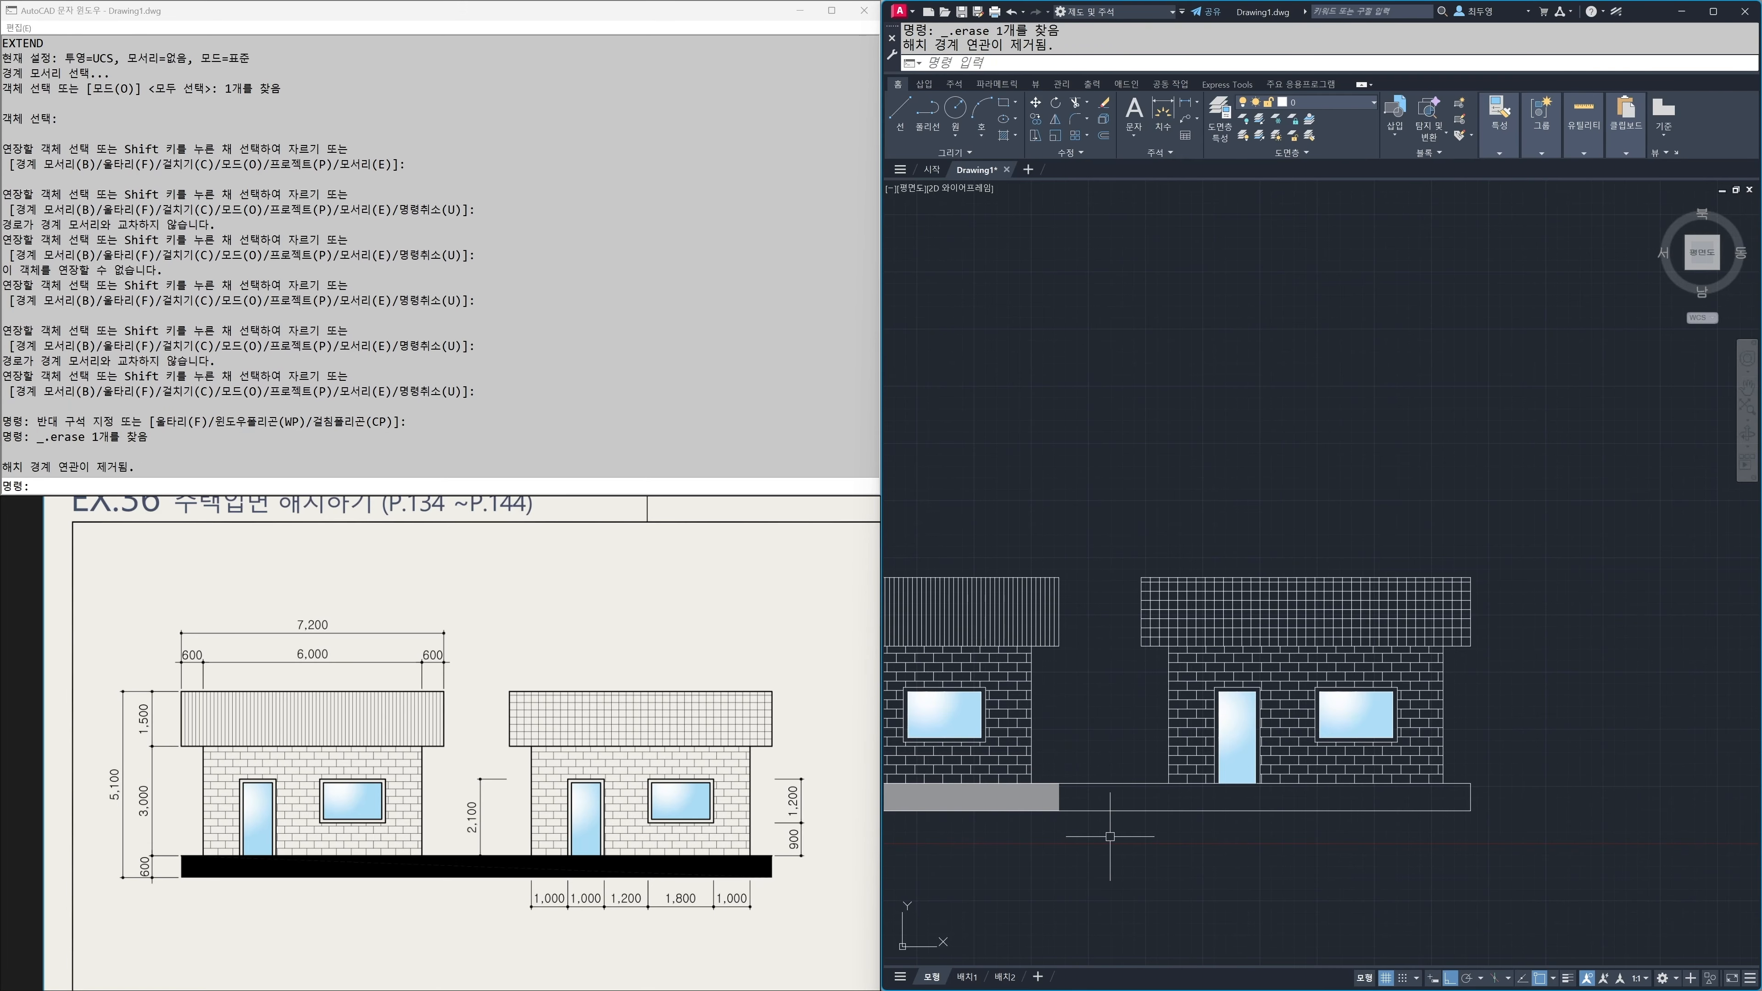
Step: Stretch the grey base hatch's right edge to the midpoint of the far right end line, filling the shared base
left_click(1061, 798)
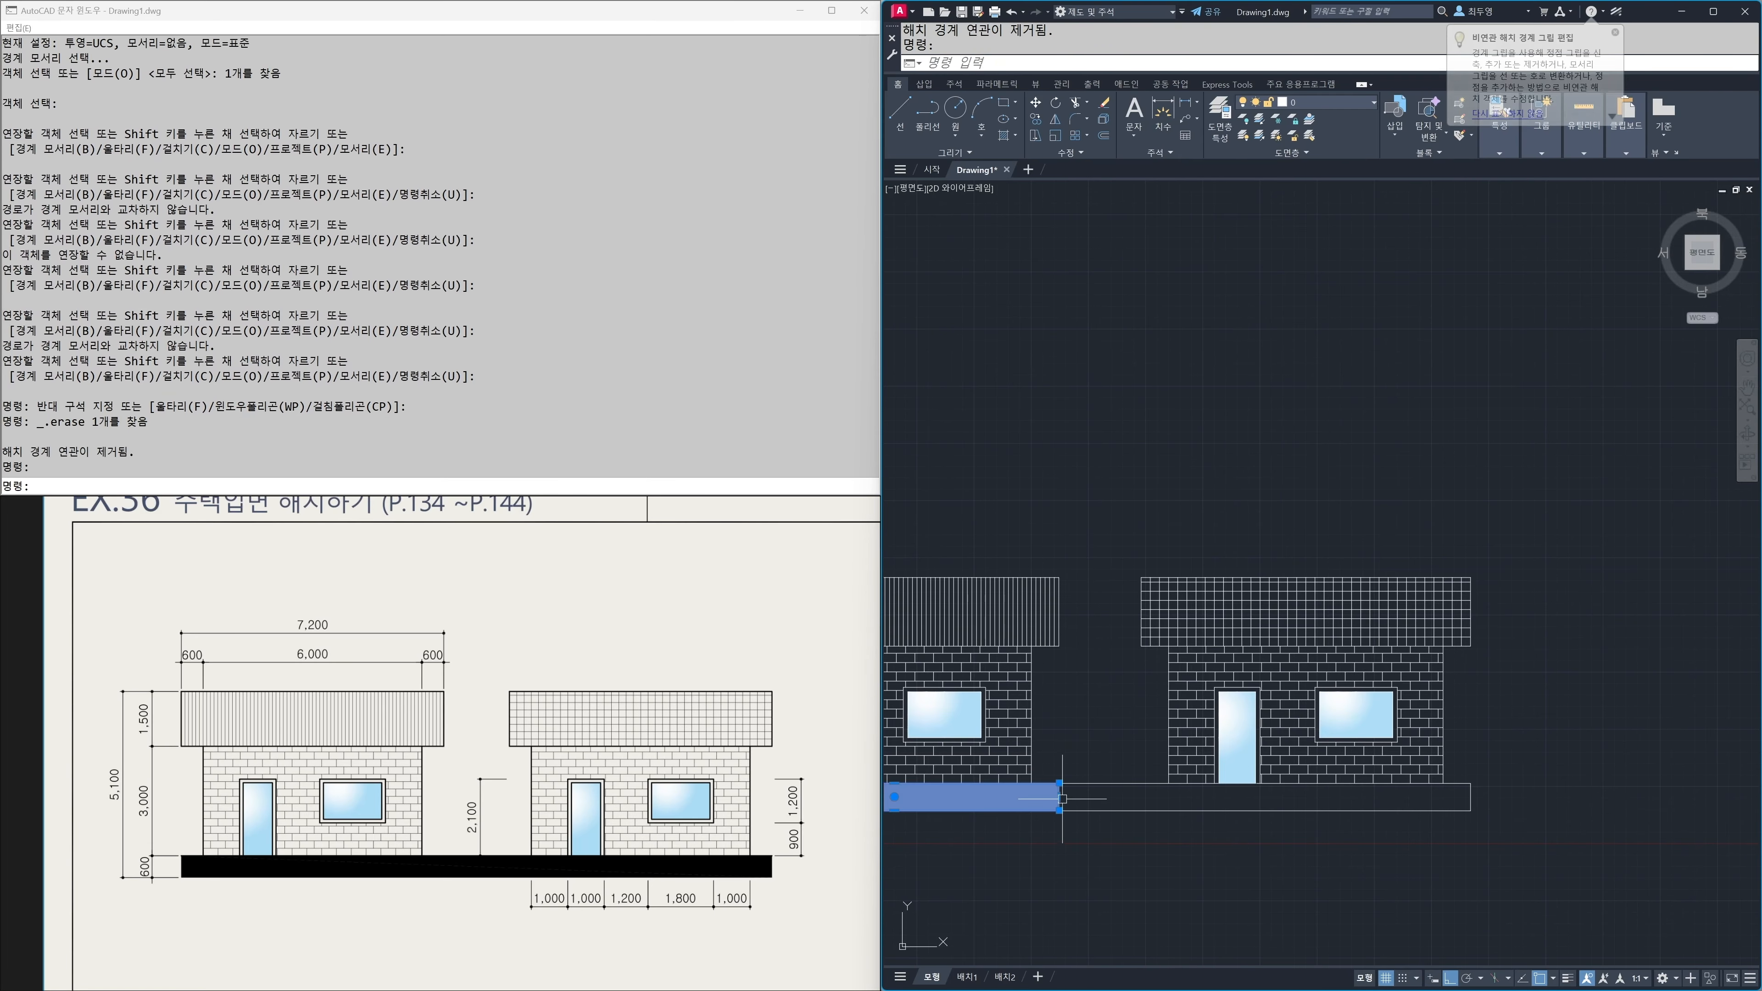
left_click(1061, 798)
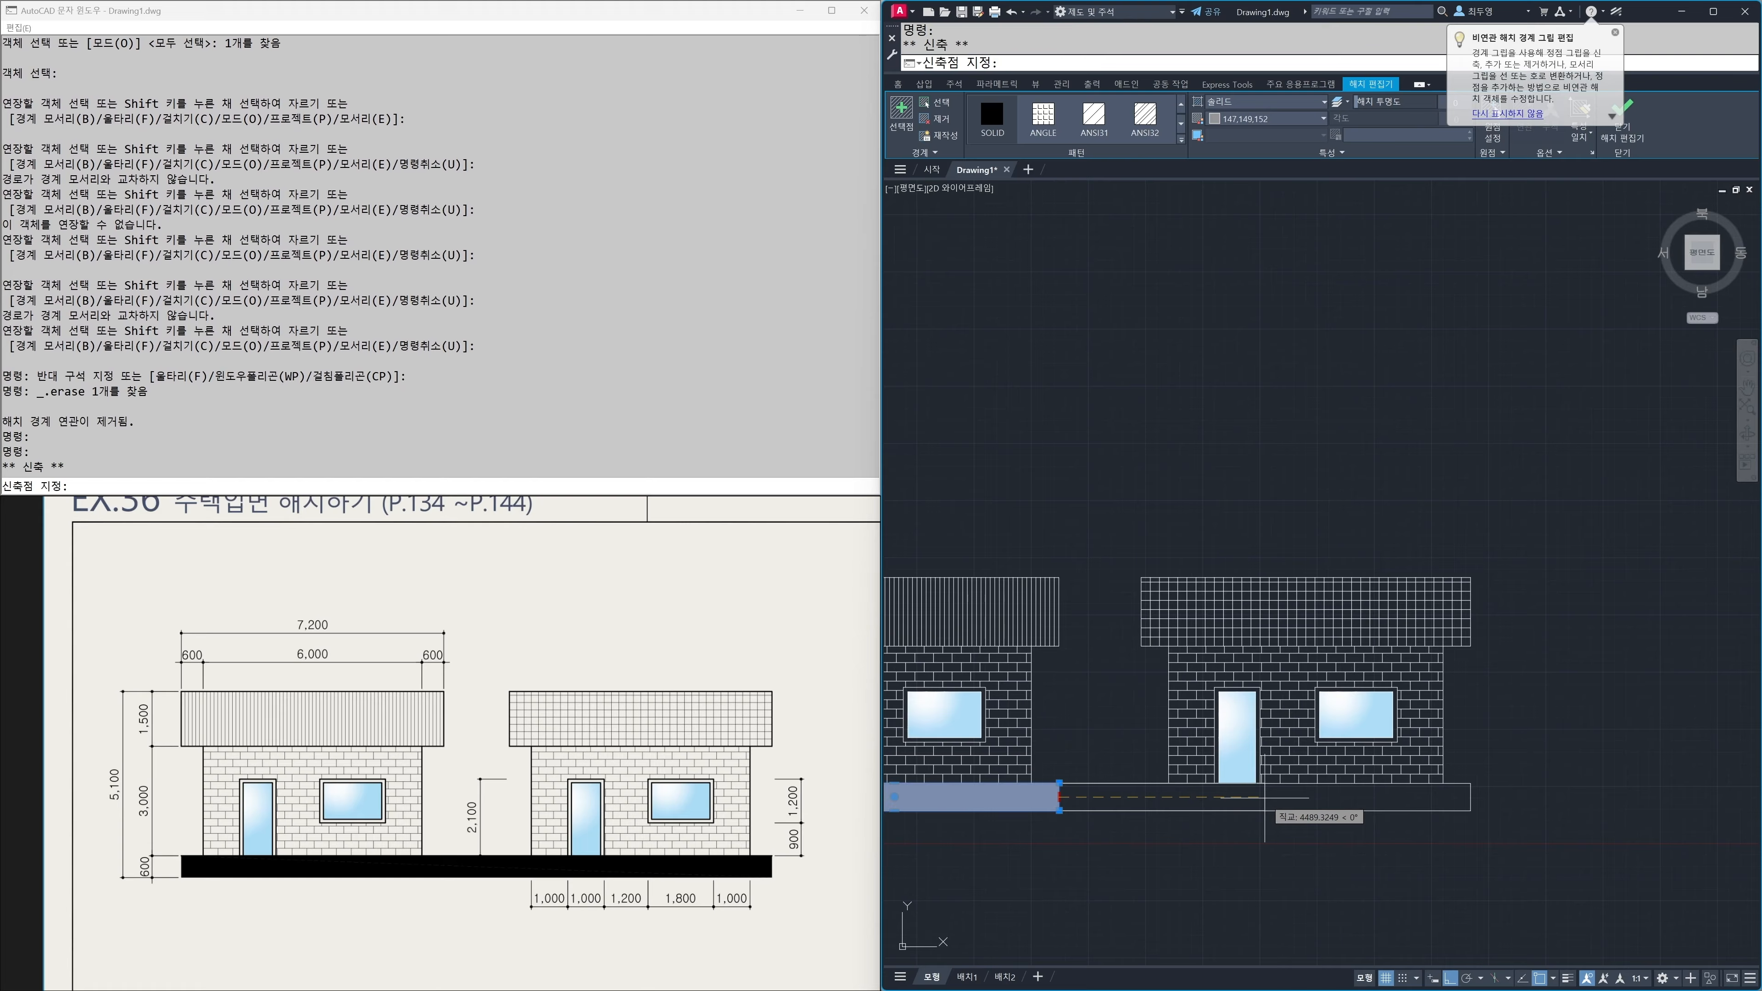
right_click(1265, 806, "shift")
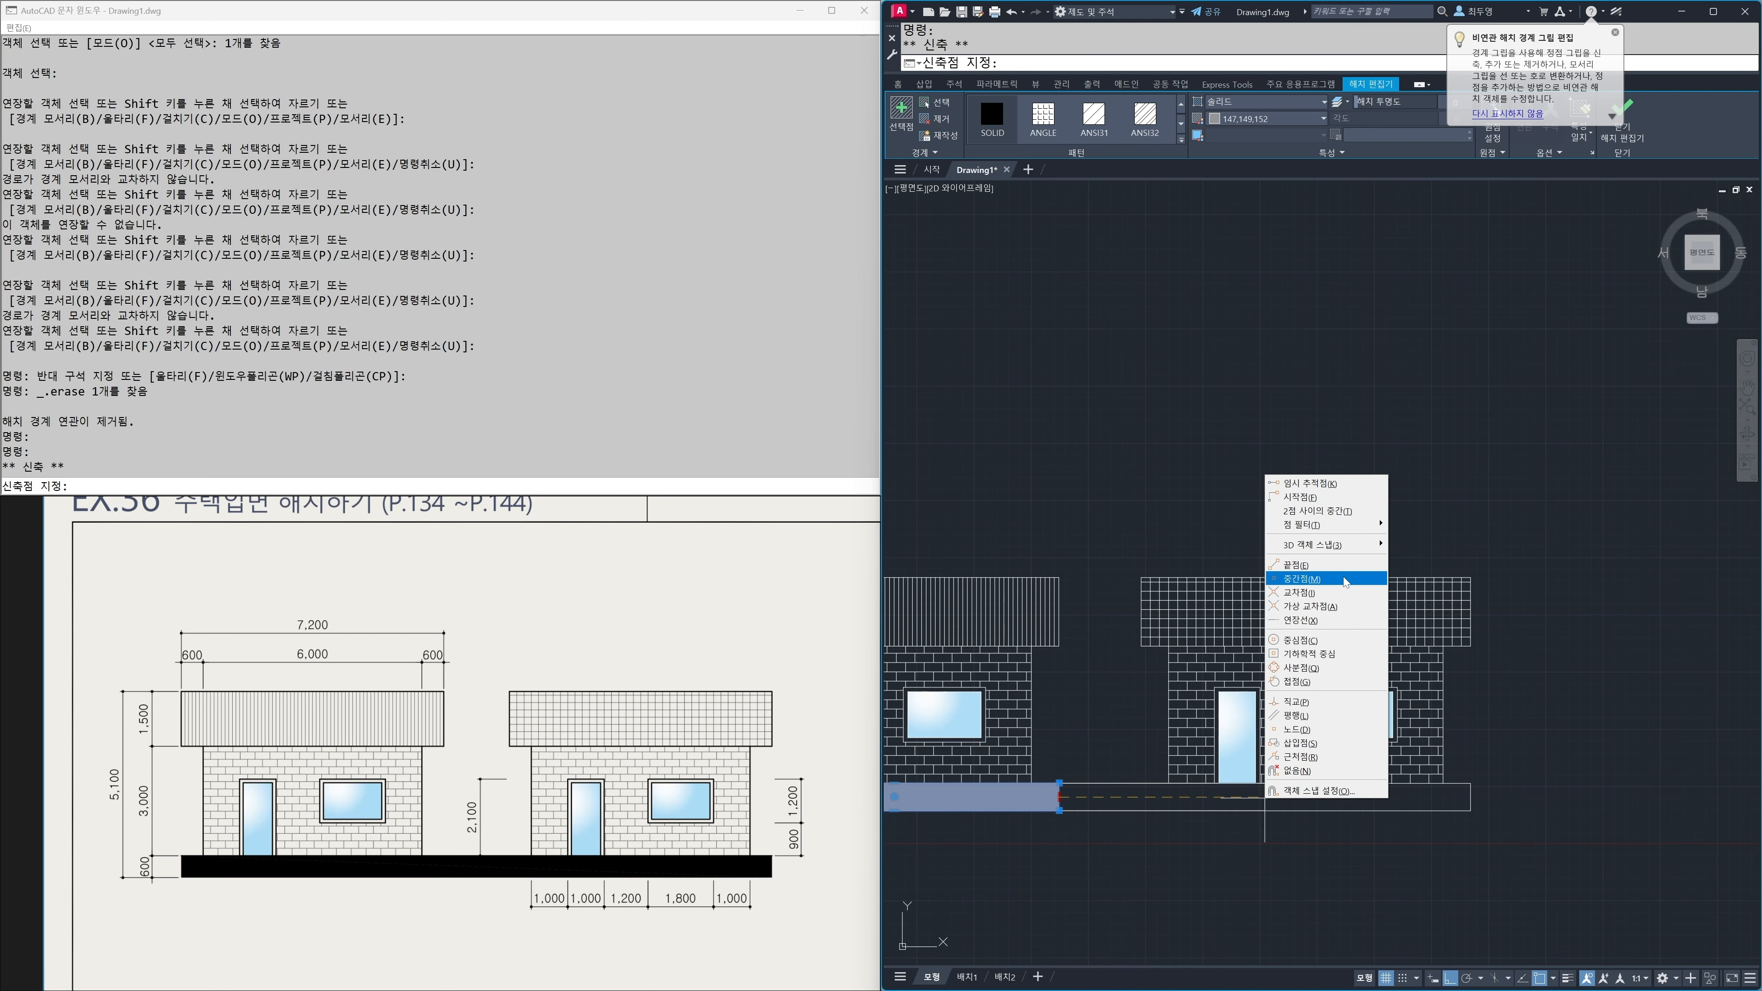
left_click(1298, 580)
left_click(1469, 797)
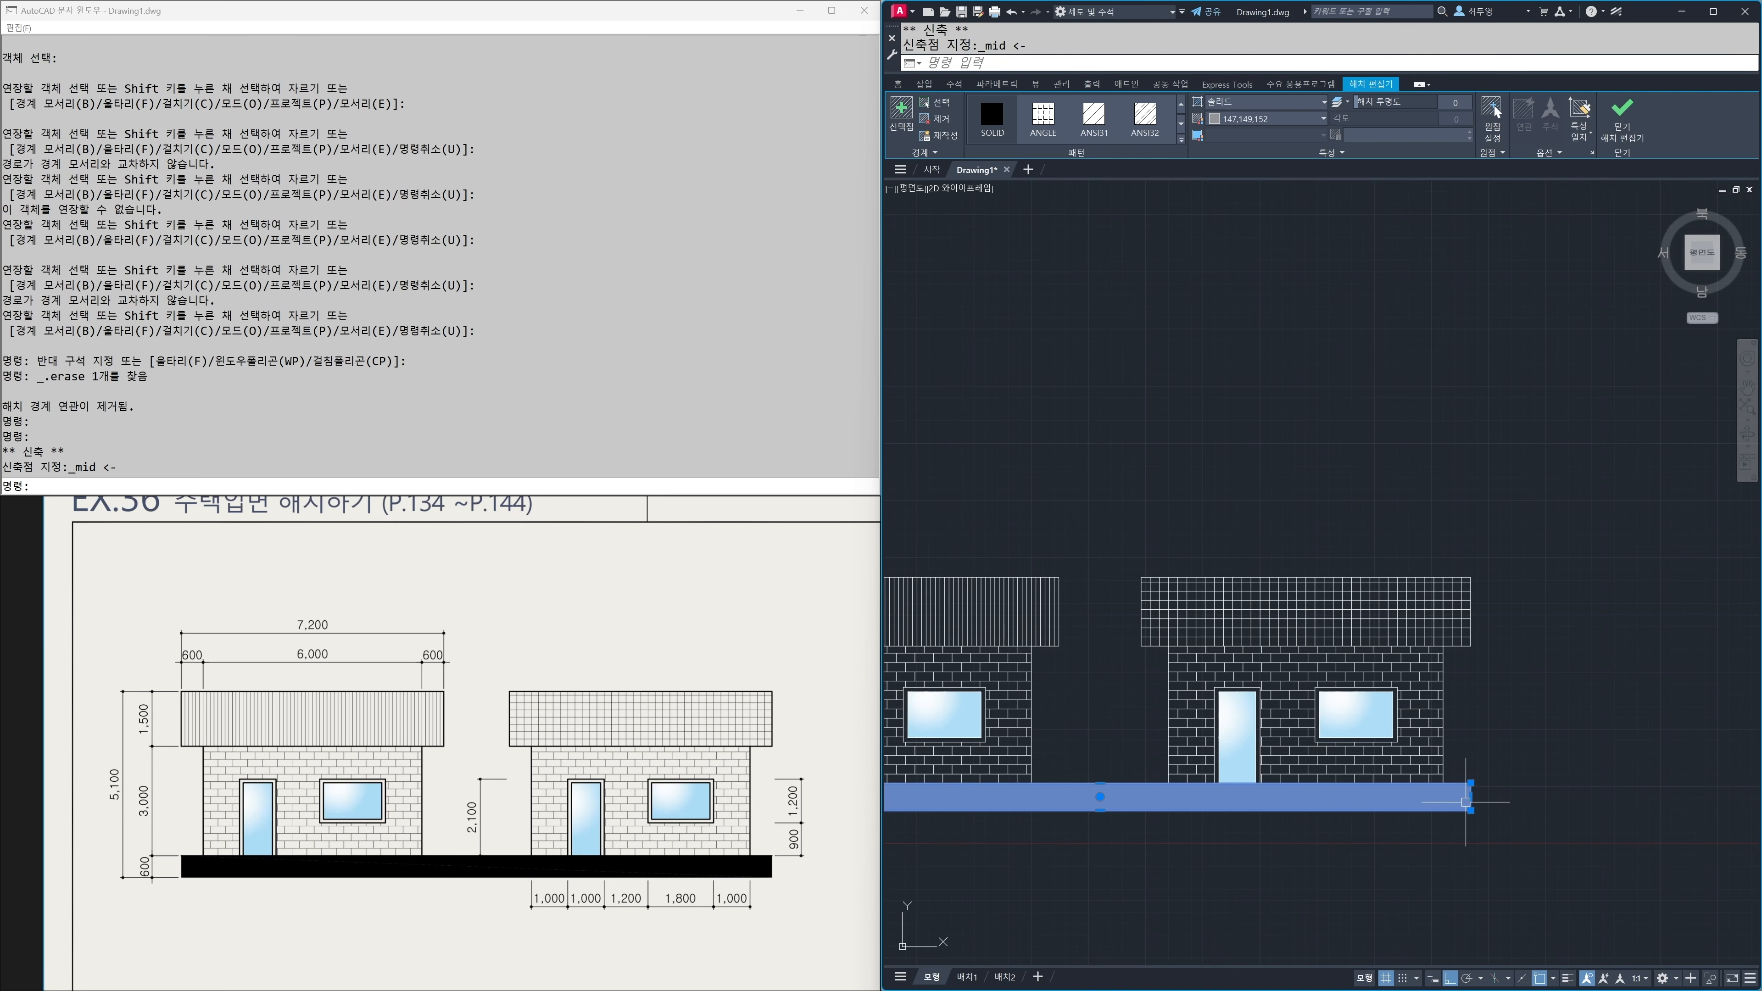
key("Escape")
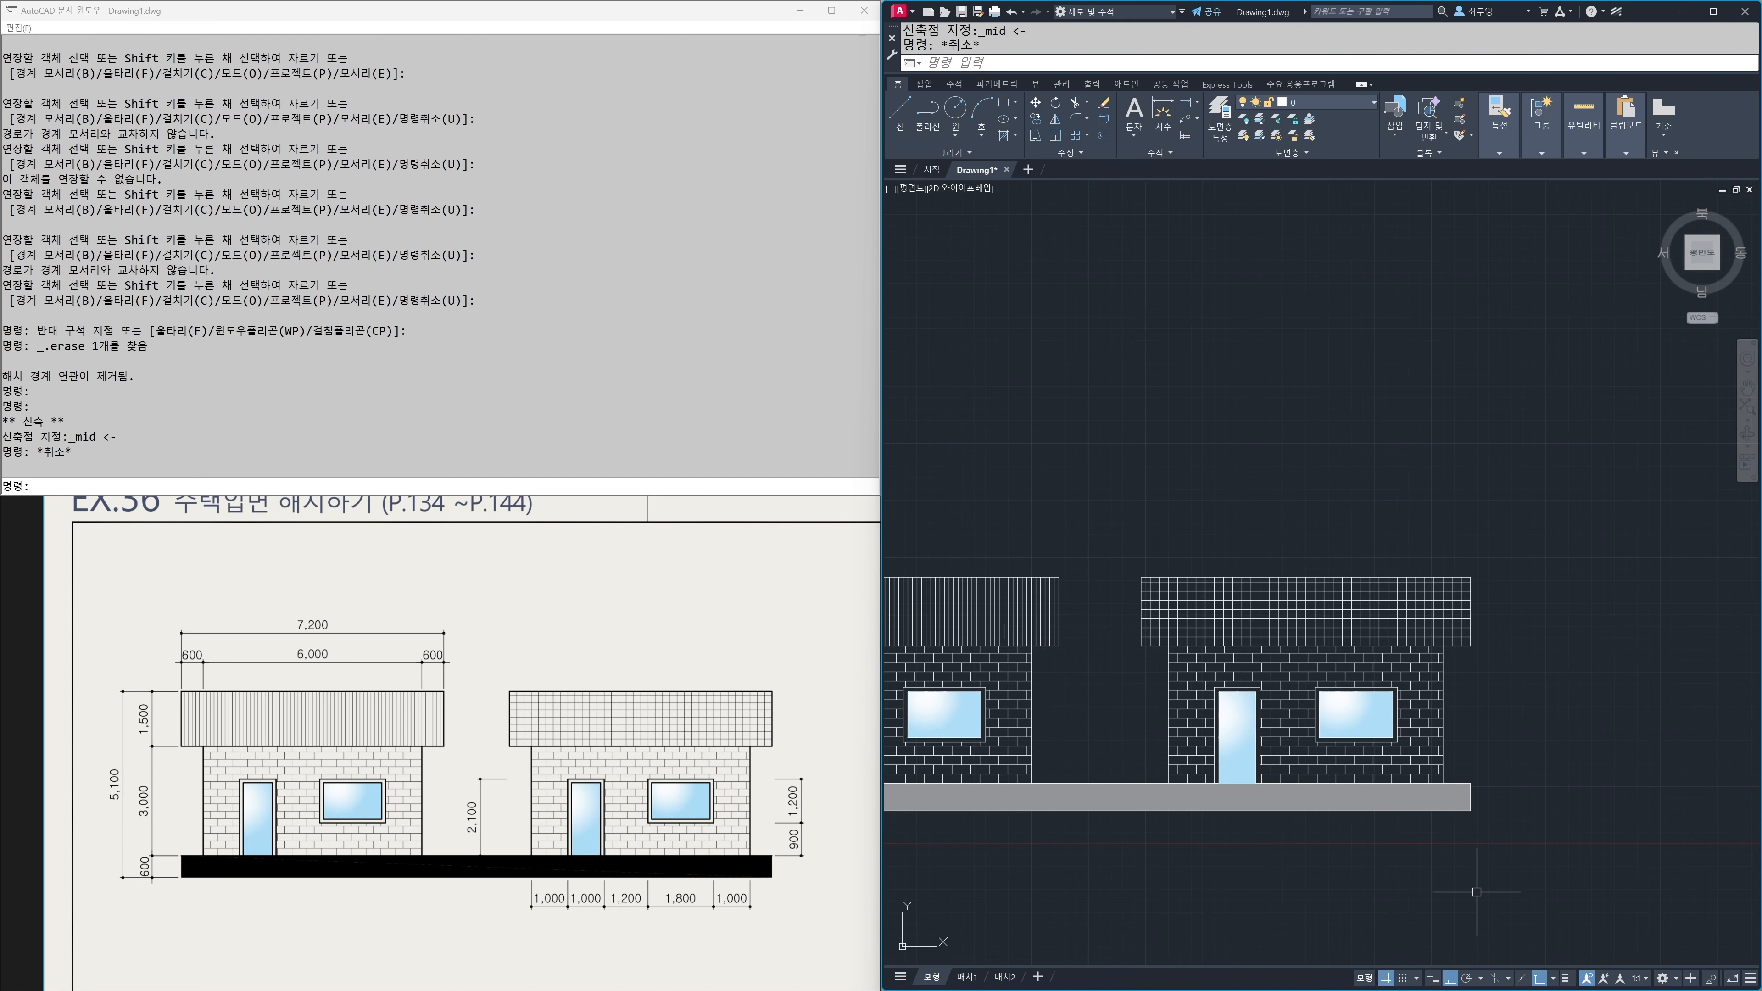
middle_click_drag(1242, 907, 1465, 924)
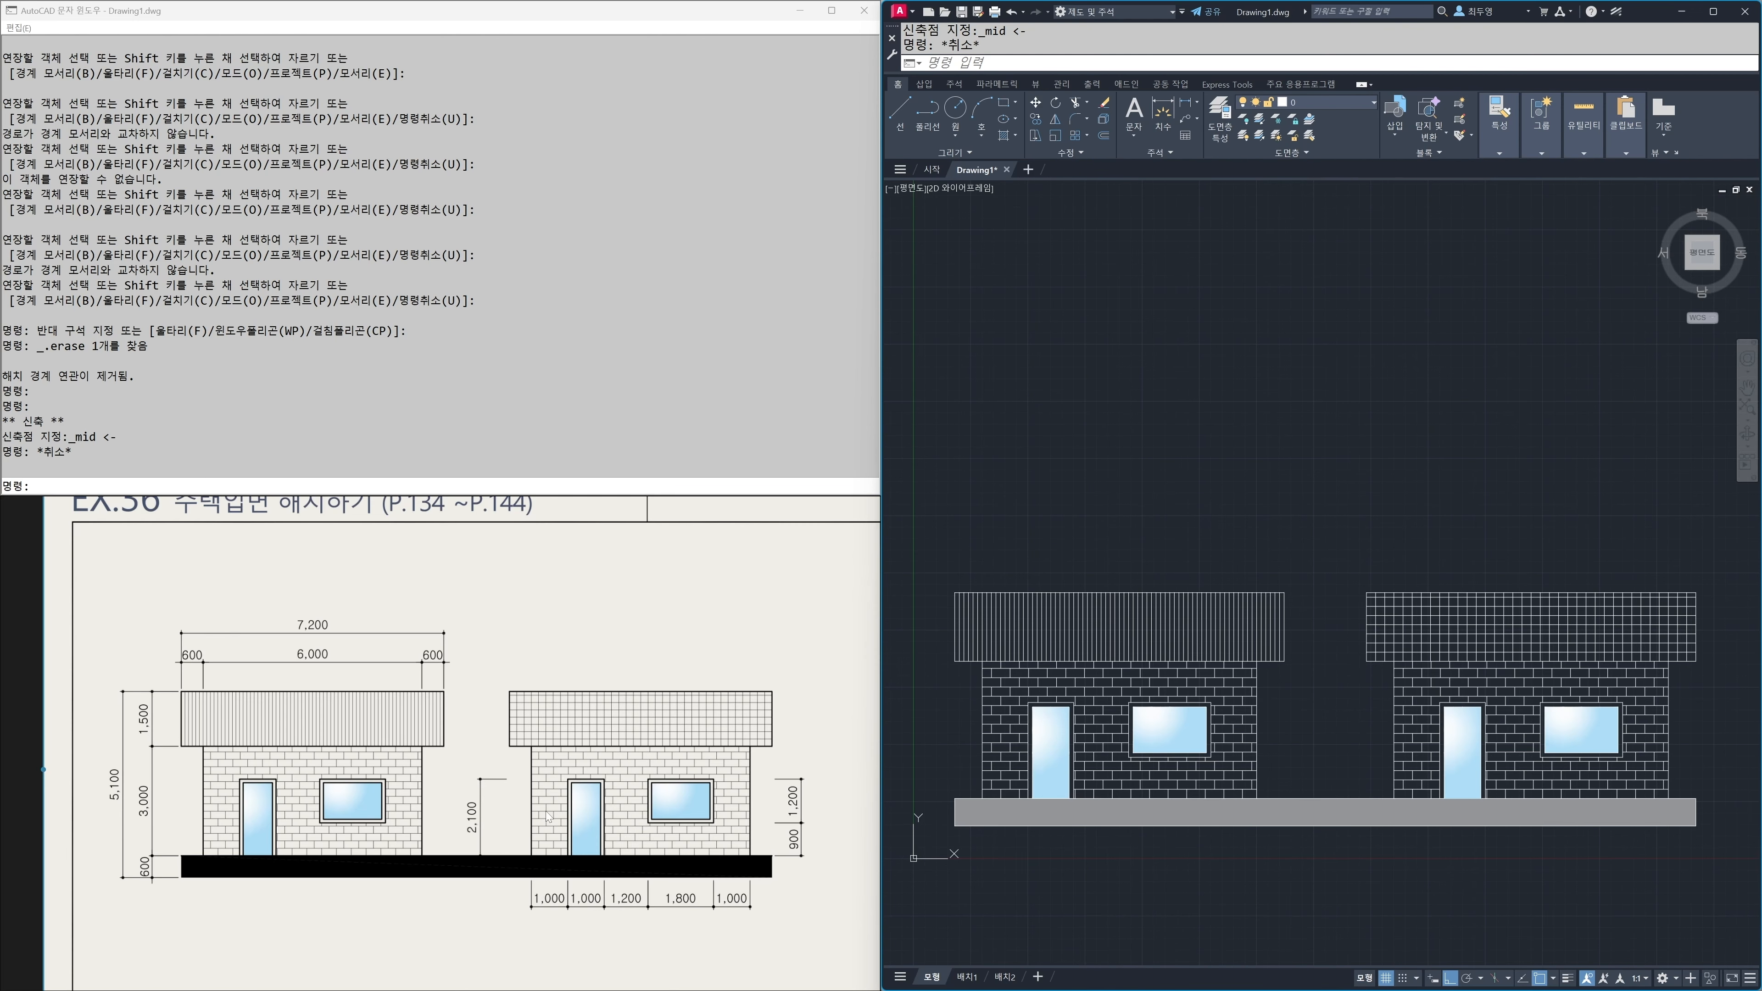
scroll(575, 837, "up", 1)
left_click_drag(574, 836, 586, 773)
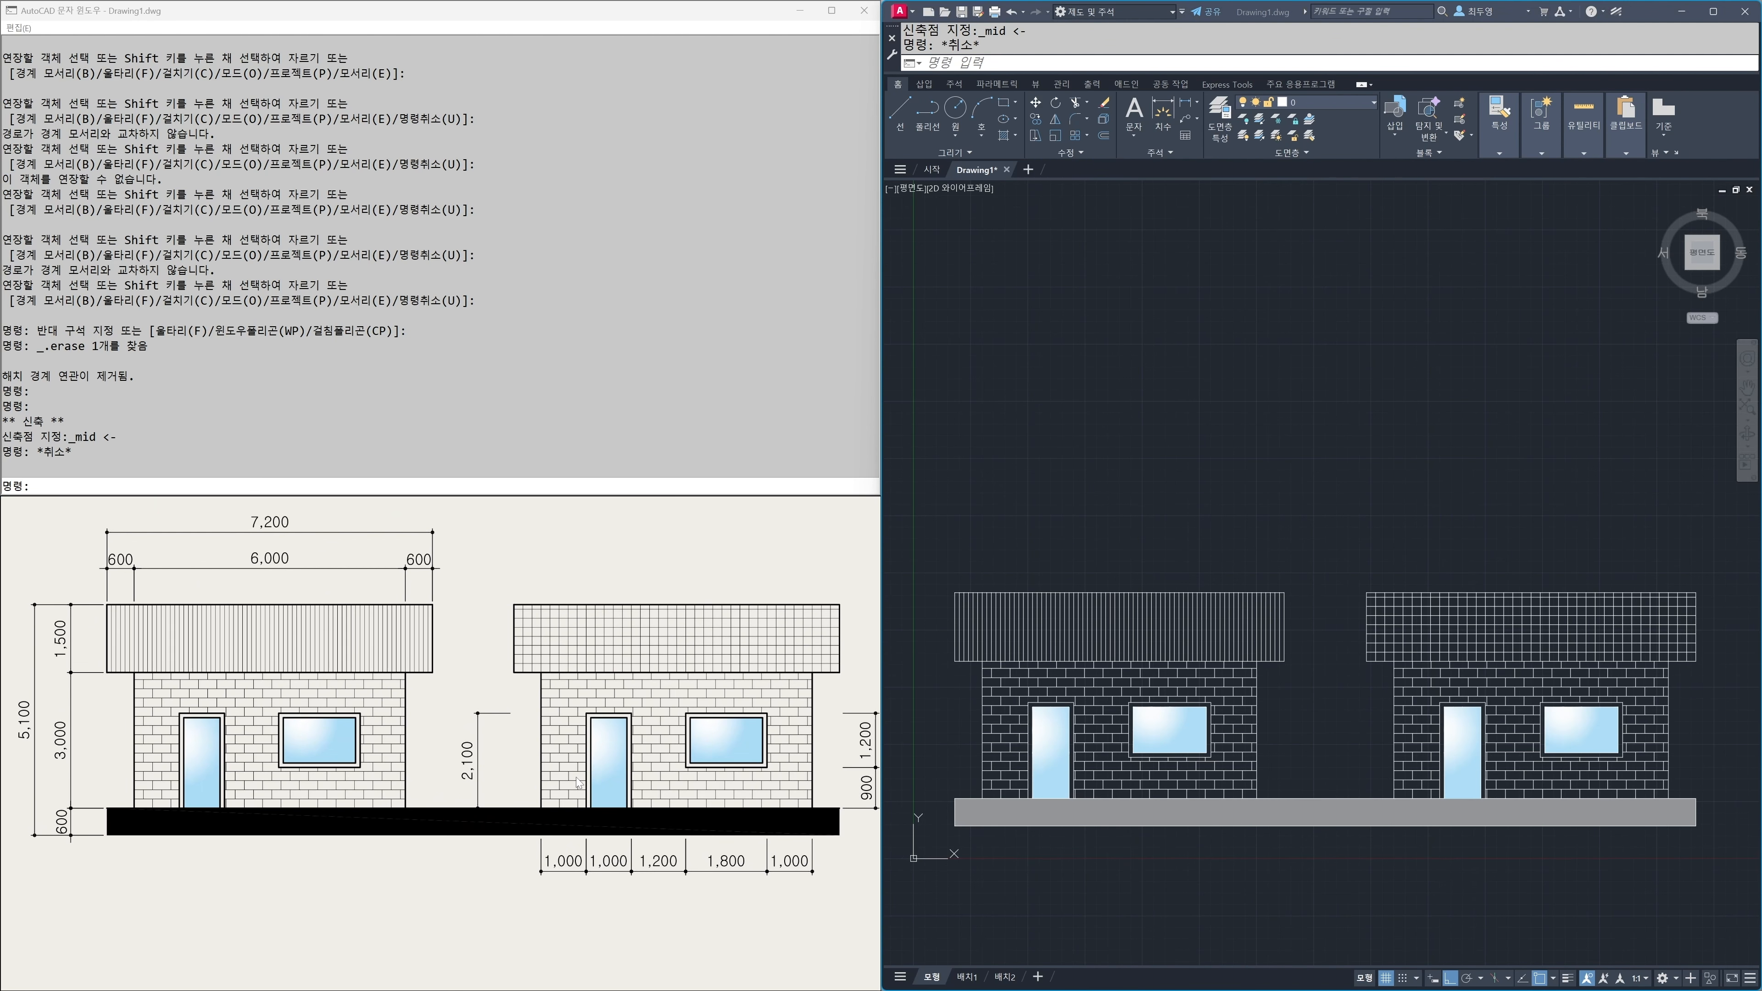
left_click(1308, 930)
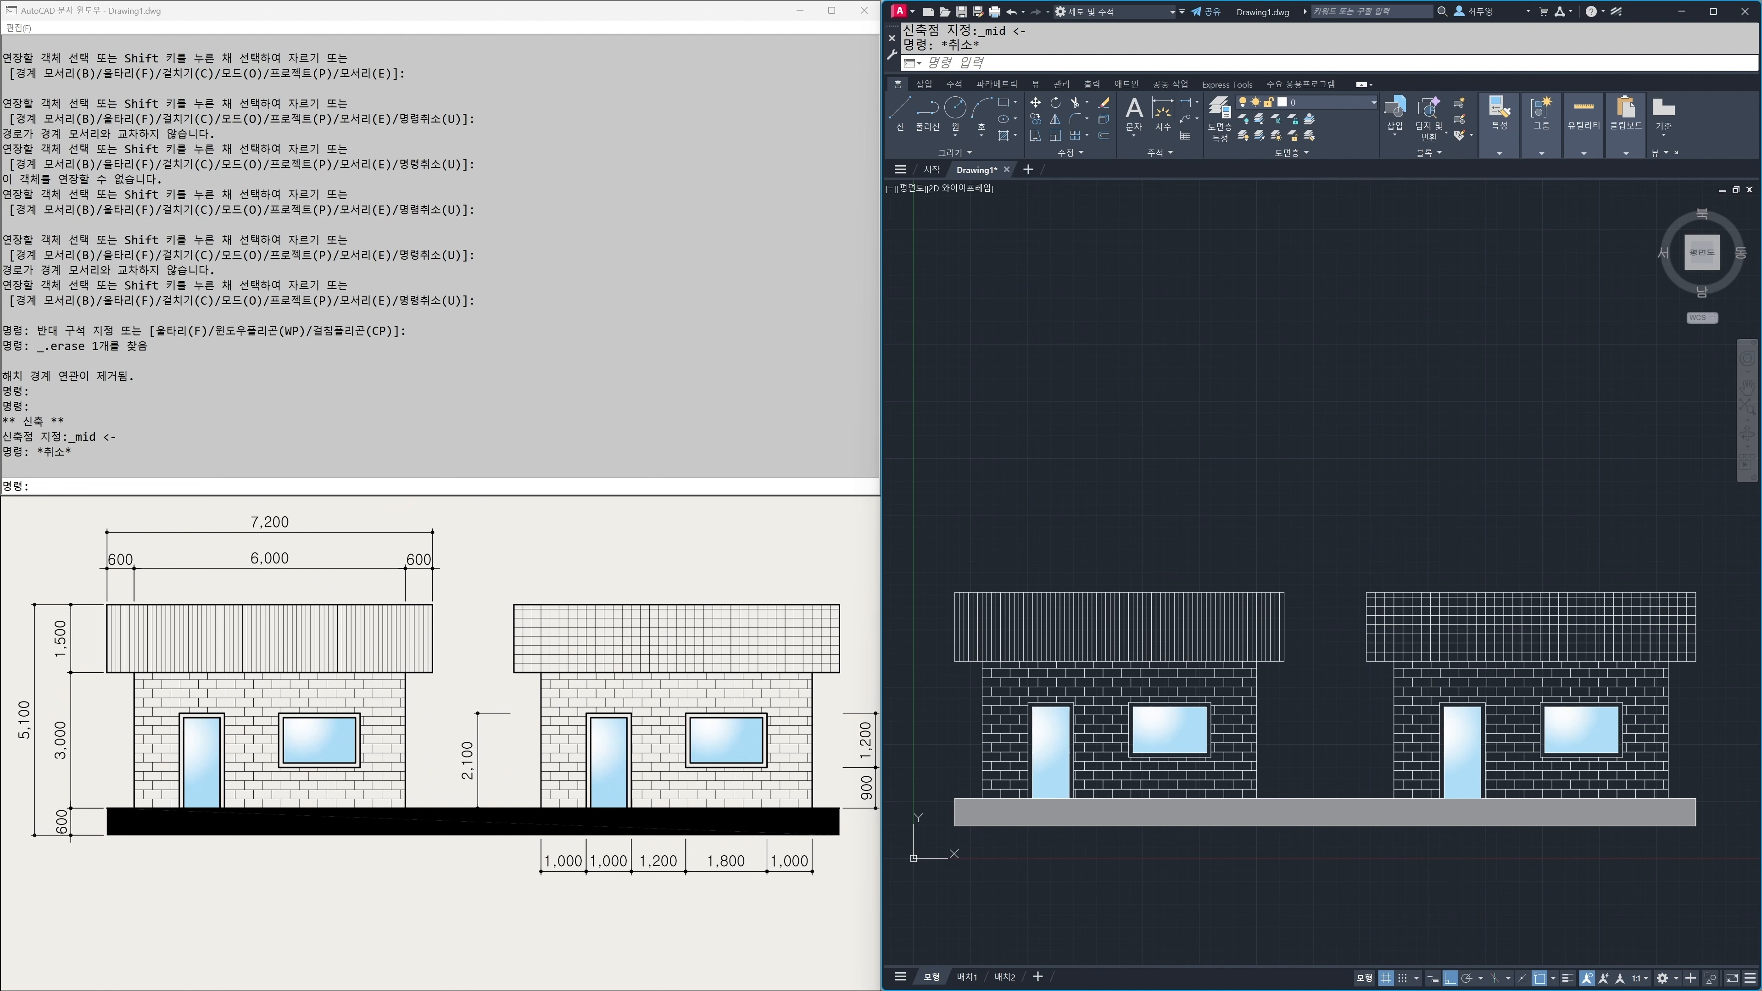
middle_click_drag(1293, 878, 1294, 882)
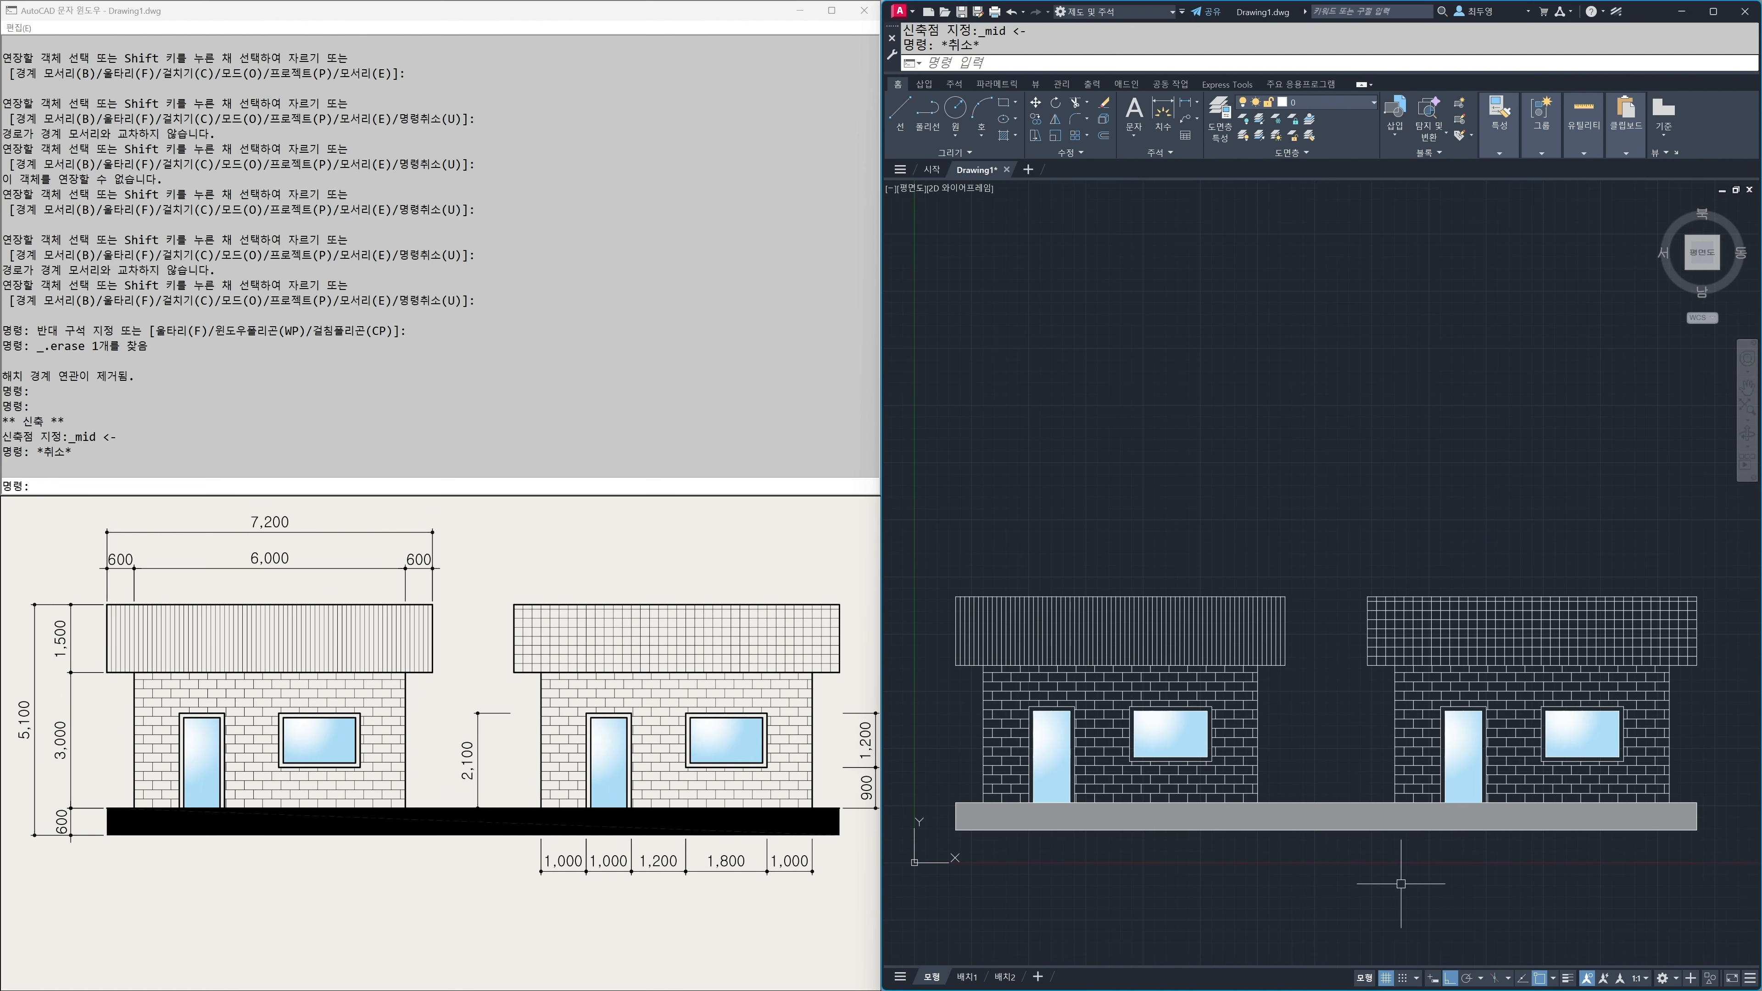